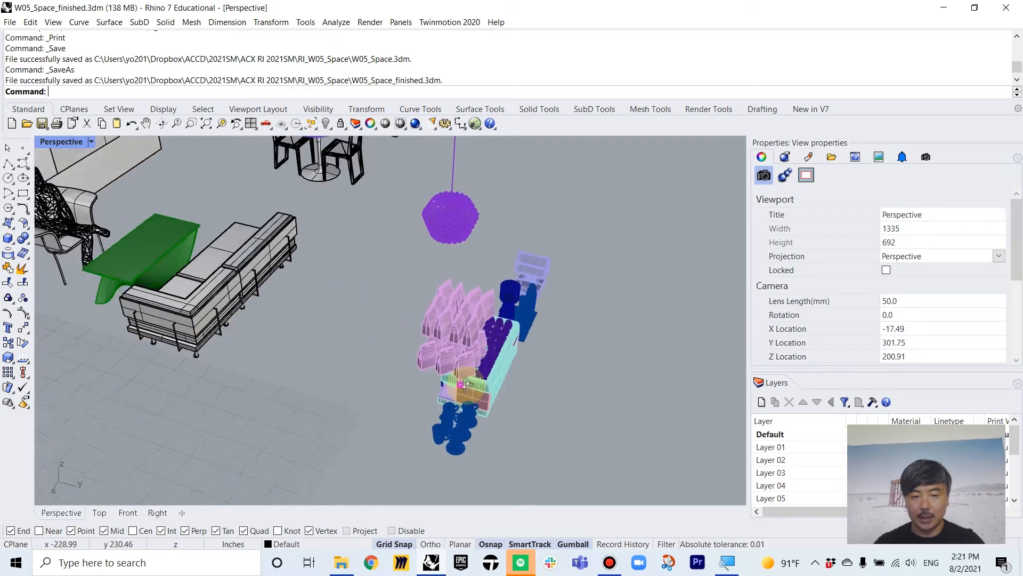
Select the service counter inside the coffee shop and zoom all viewports to it for a view of the bar area
scroll(614, 284, down, 5)
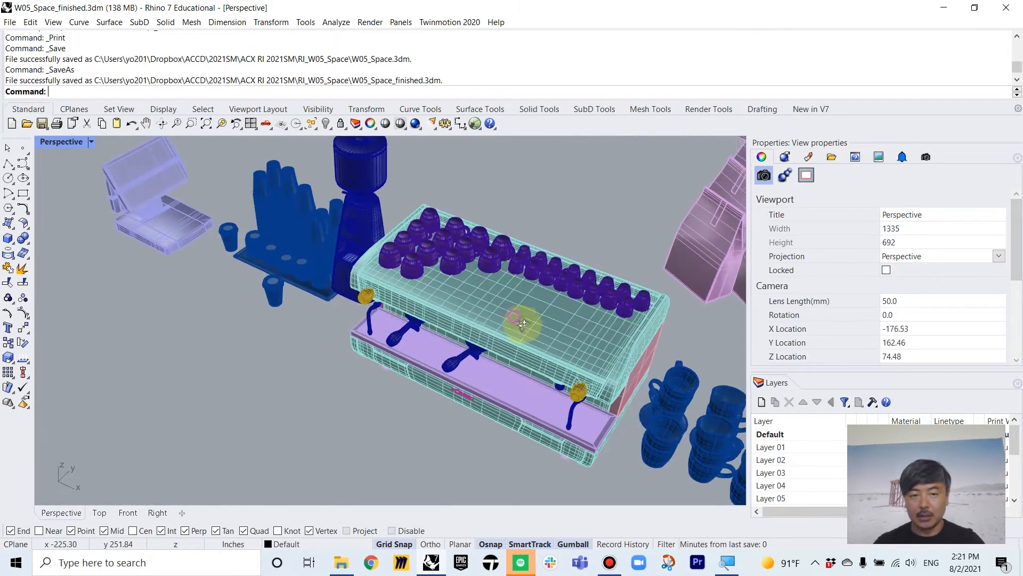
scroll(471, 385, down, 10)
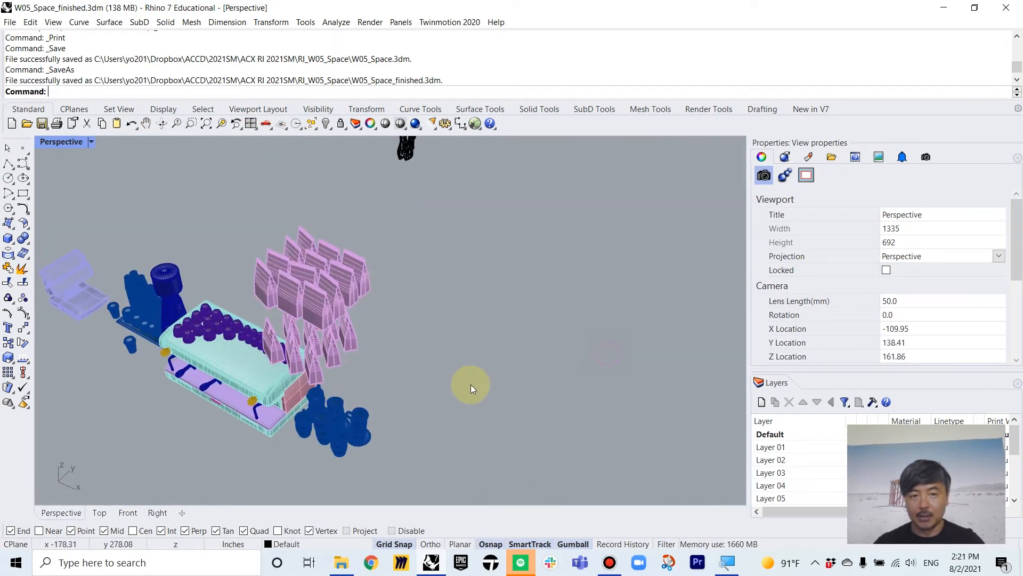
right_drag(493, 359, 382, 392)
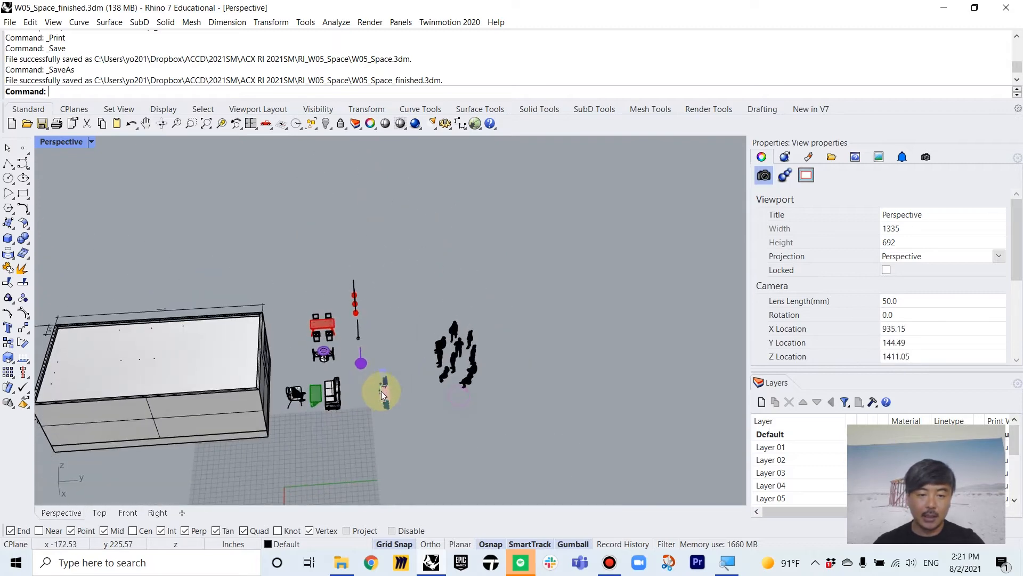
right_drag(142, 338, 436, 331)
scroll(436, 331, up, 10)
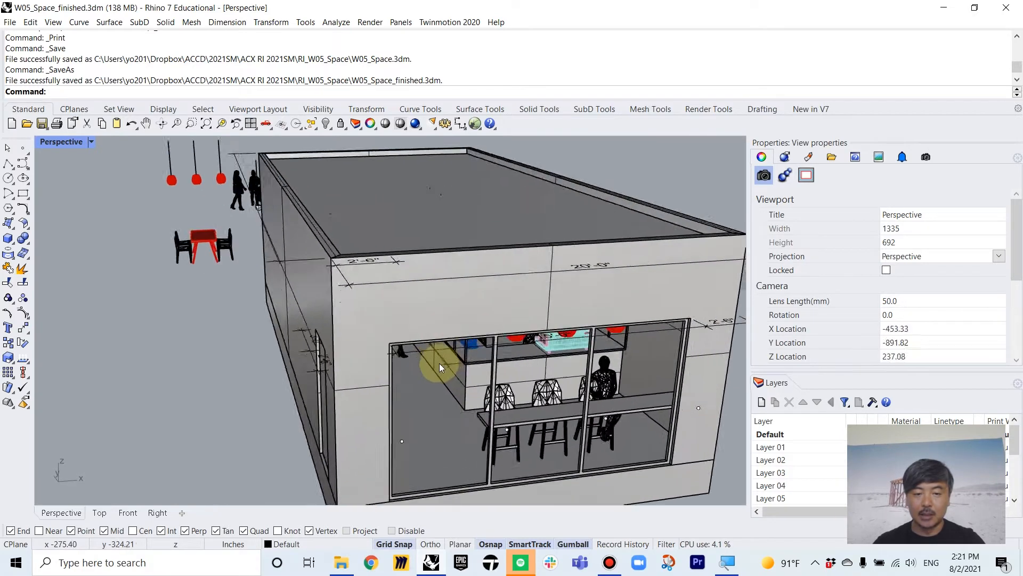
click(465, 381)
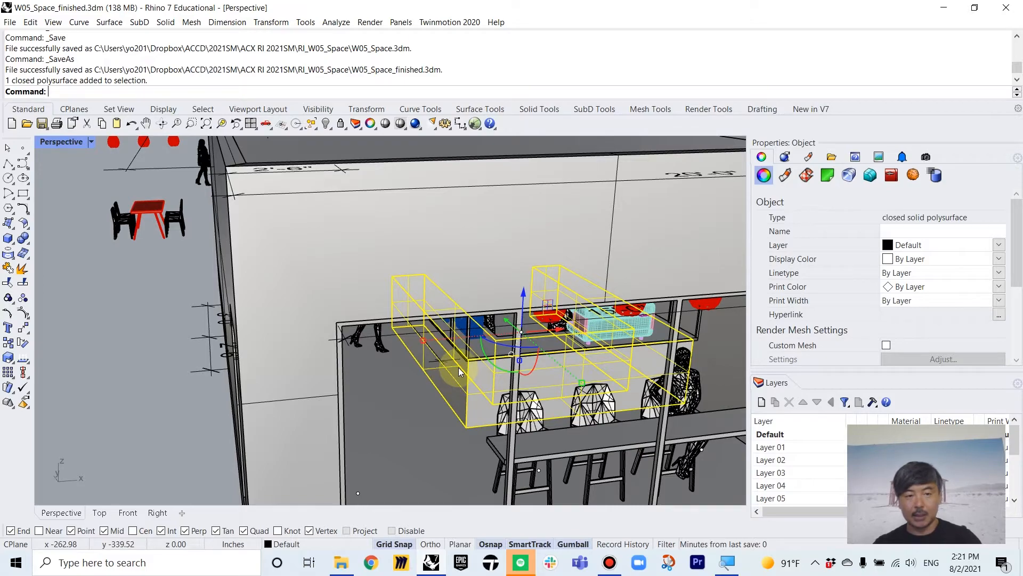
text(ZSA)
key(Return)
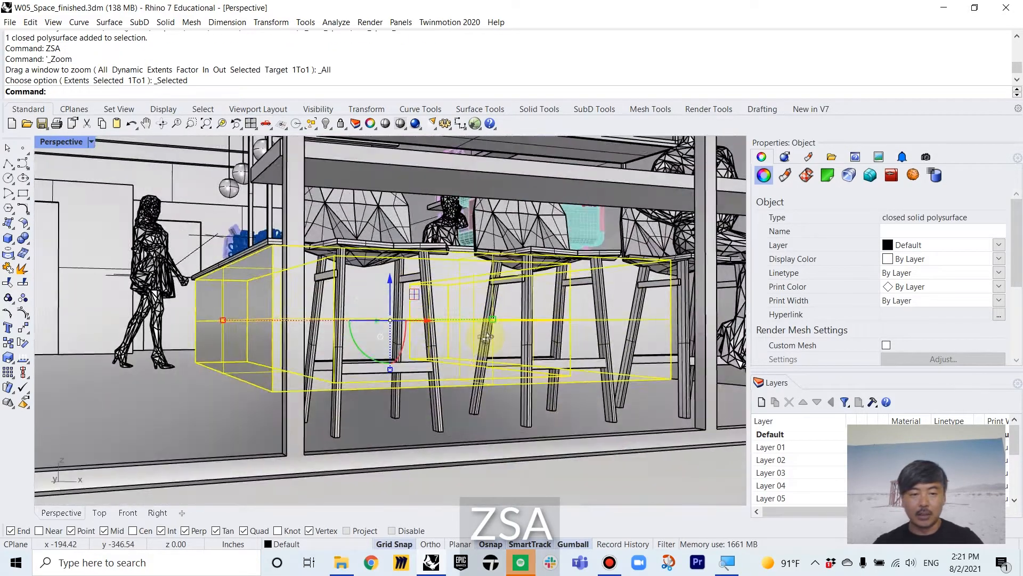
right_drag(486, 336, 453, 363)
scroll(429, 341, up, 2)
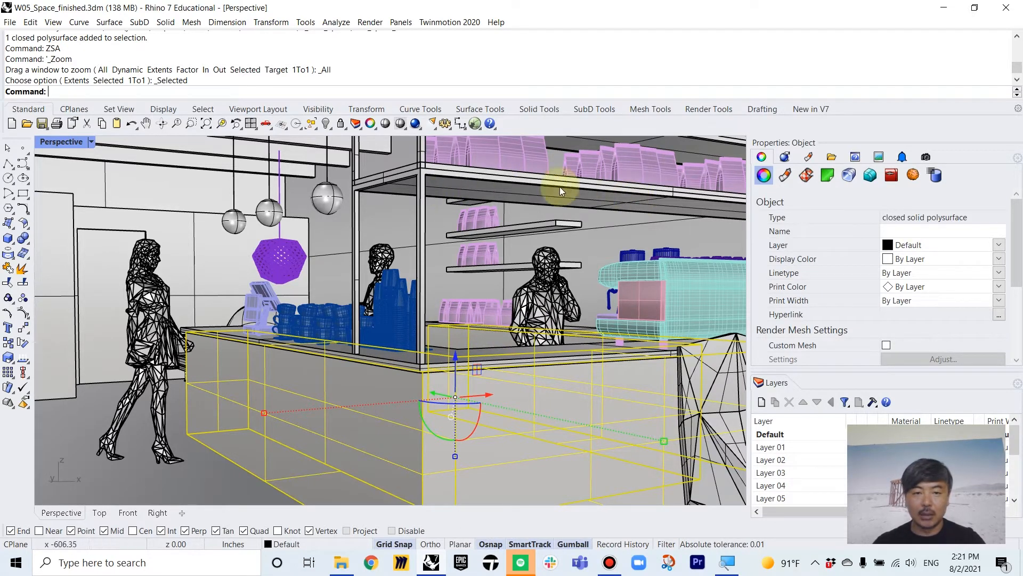
Clear the selection and set the Perspective viewport's lens length to 17 mm
click(535, 234)
key(Escape)
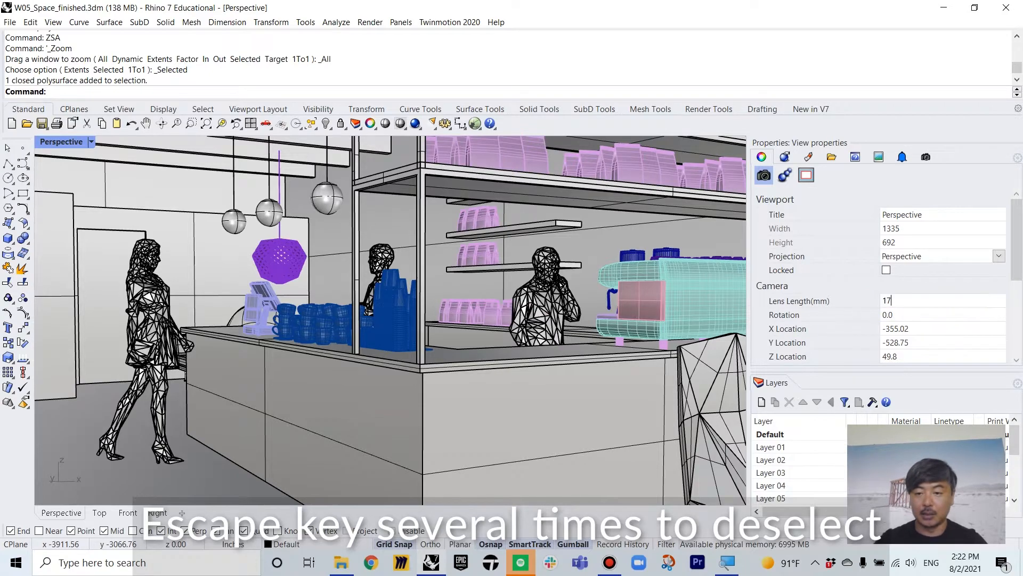
key(Return)
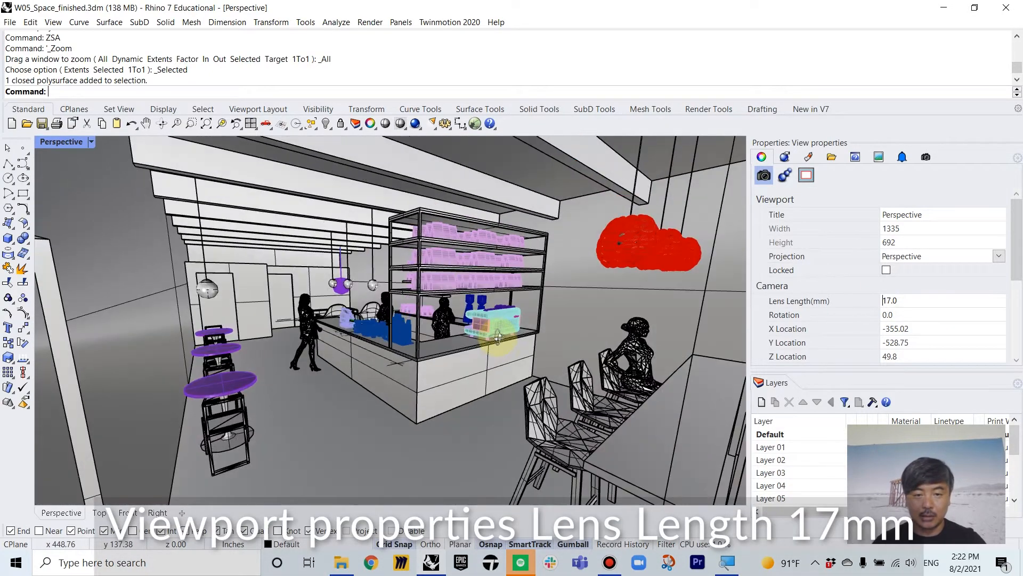
Switch the Perspective viewport to the Rendered display mode for an interior view of the counter and seating
scroll(498, 337, up, 5)
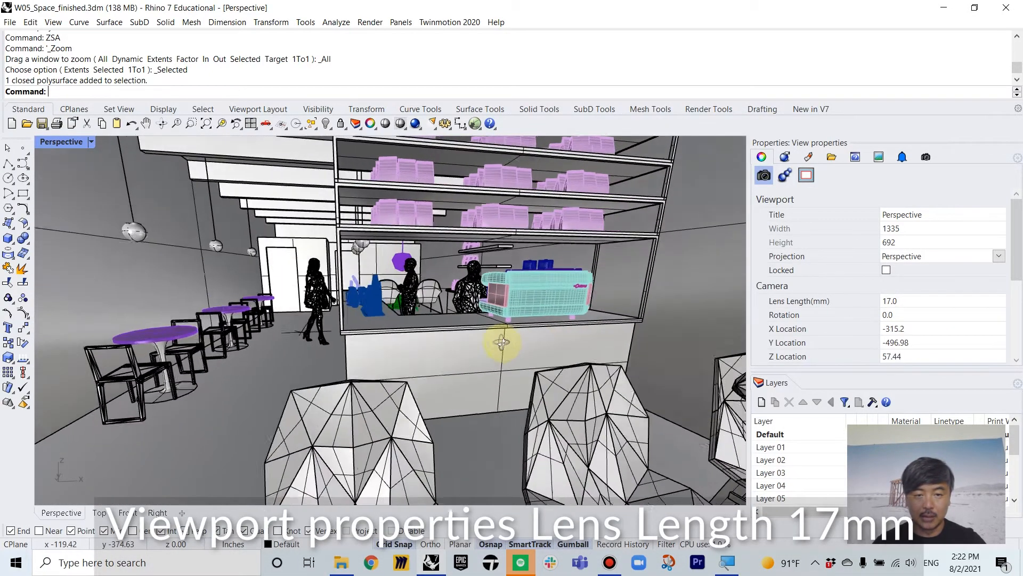
right_drag(502, 342, 592, 351)
click(55, 140)
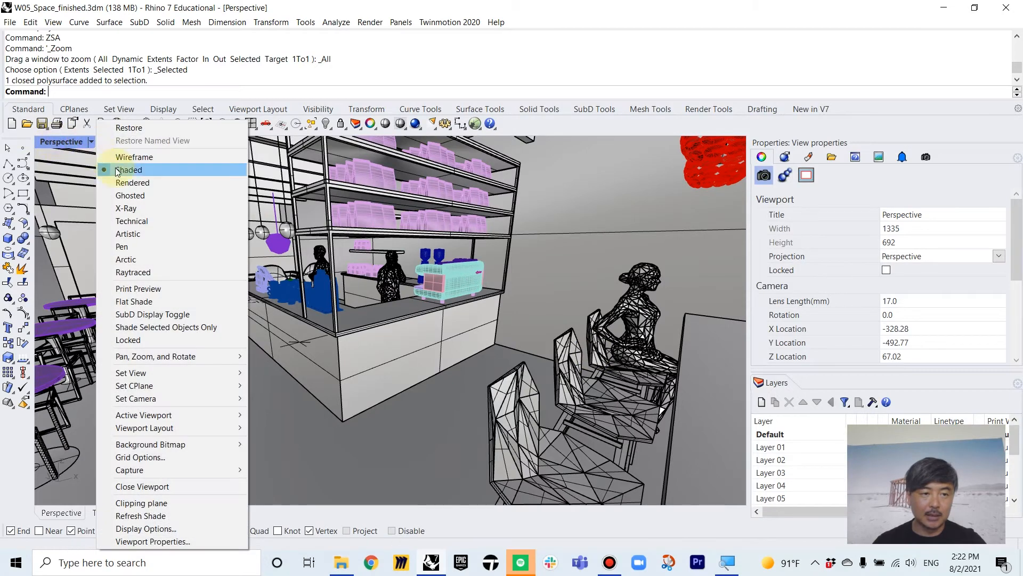
click(142, 182)
Examine the rendered coffee shop interior, including the bar, shelving, table row, back doors and lounge corner
right_drag(479, 339, 745, 306)
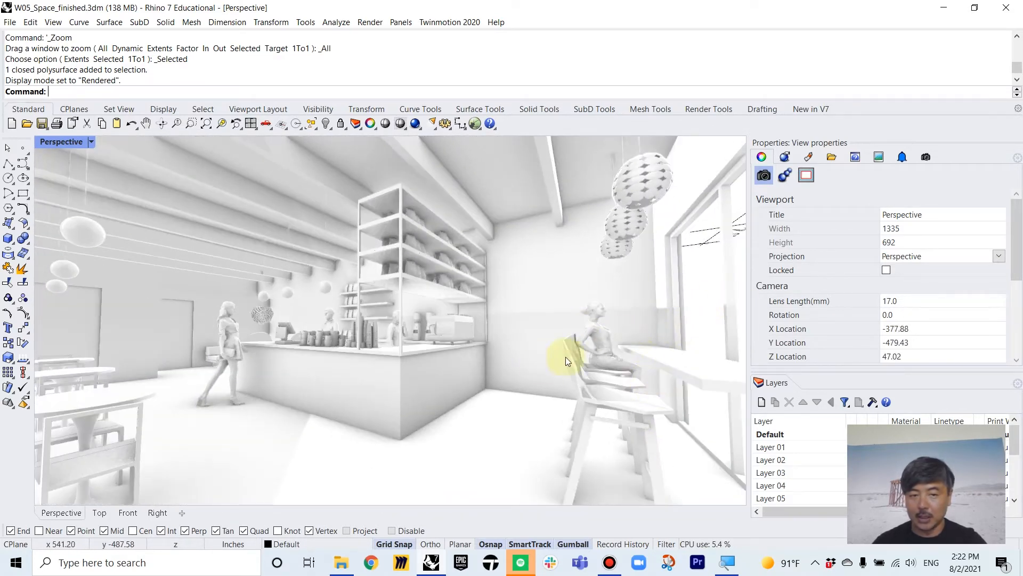
mouse_move(565, 361)
shift+right_down()
mouse_move(511, 372)
mouse_move(506, 345)
mouse_move(464, 354)
mouse_move(559, 365)
mouse_move(577, 357)
shift+right_up()
shift+right_drag(285, 350, 648, 232)
shift+right_drag(314, 380, 264, 488)
scroll(244, 396, up, 5)
right_drag(274, 412, 284, 337)
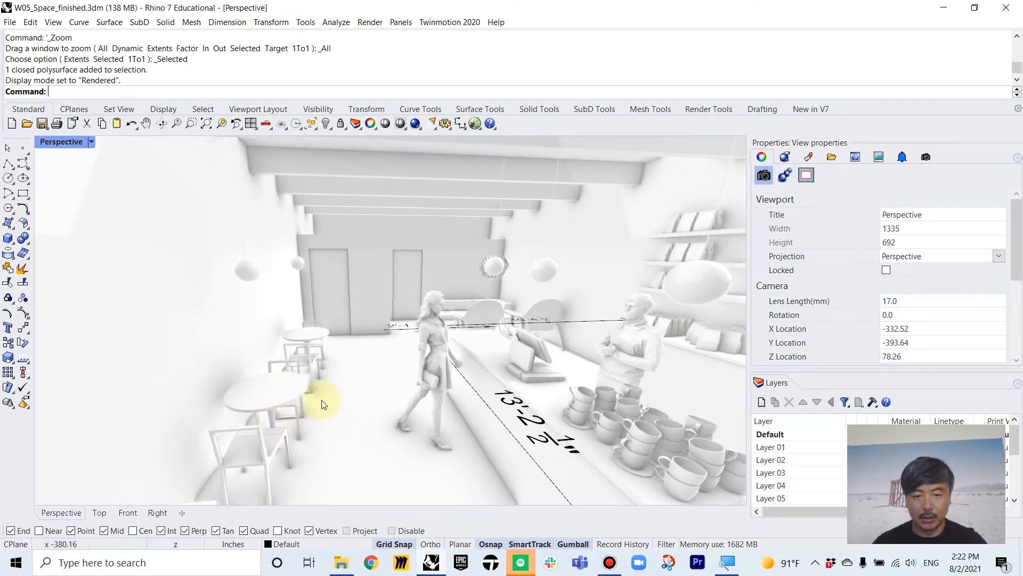
shift+right_drag(581, 446, 389, 408)
scroll(475, 429, up, 5)
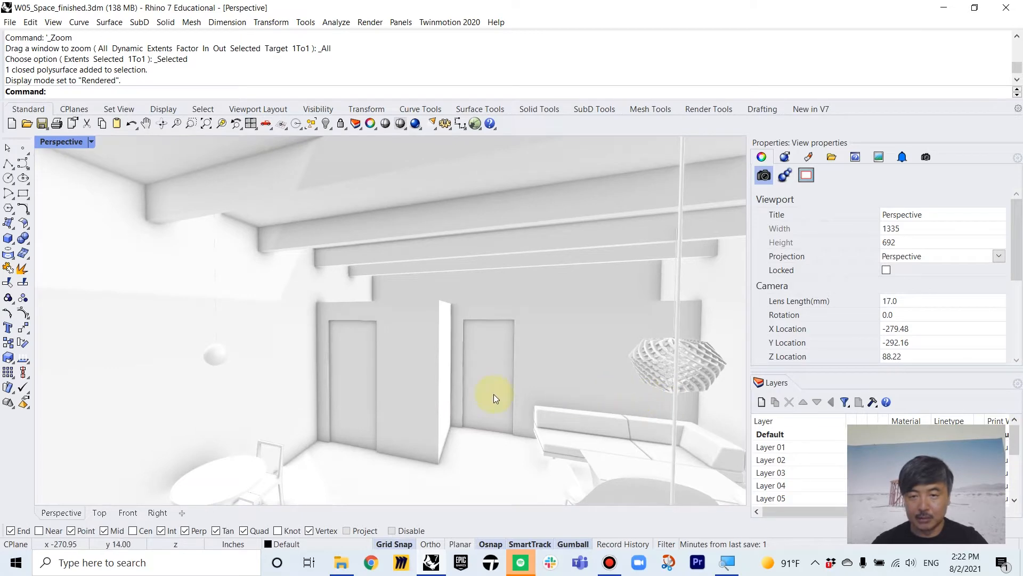
scroll(494, 395, down, 5)
right_drag(494, 390, 486, 322)
scroll(475, 271, up, 8)
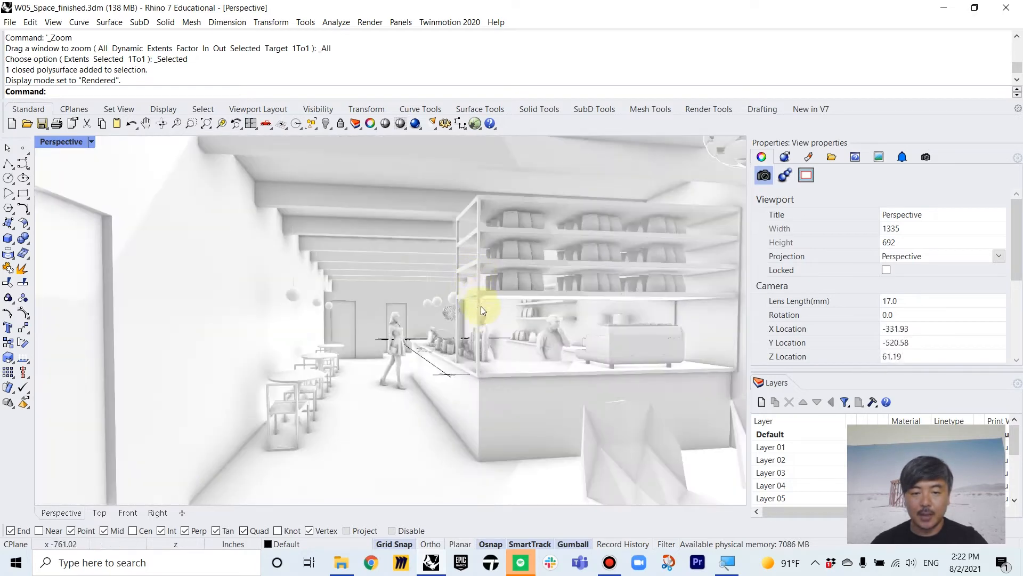
scroll(482, 309, up, 4)
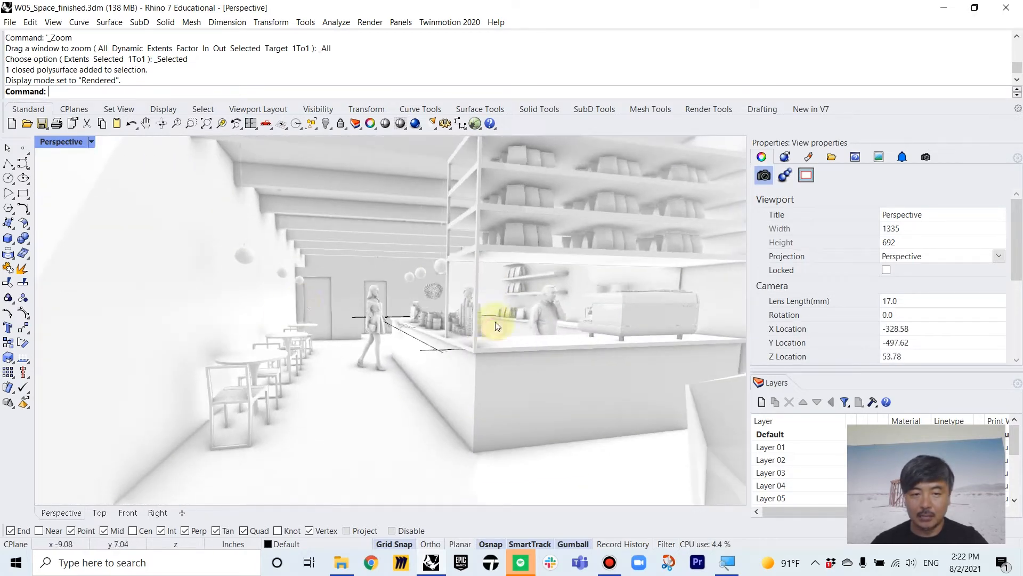
Return the Perspective viewport to Shaded display and set its lens length to 35 mm
click(53, 140)
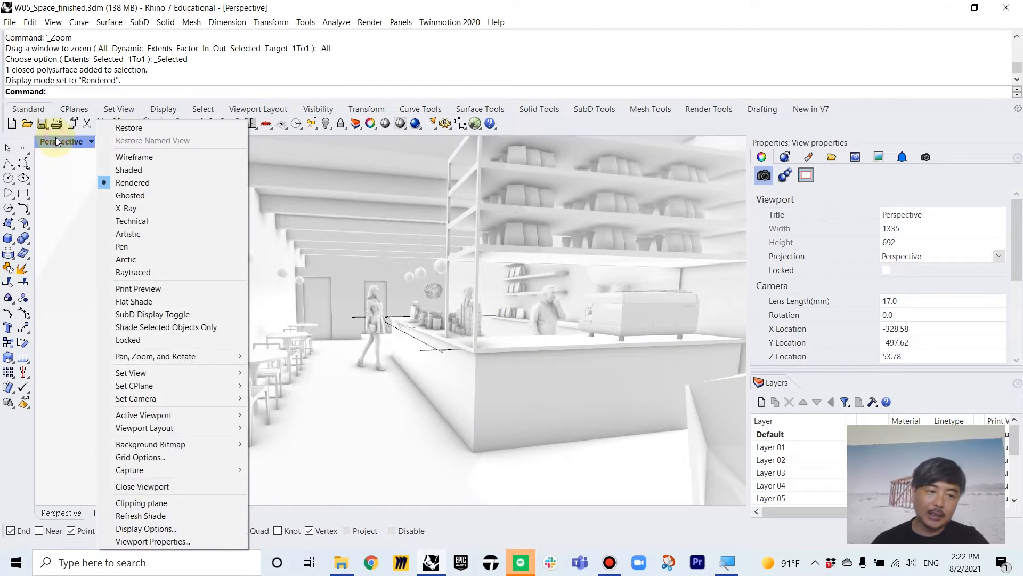
click(133, 170)
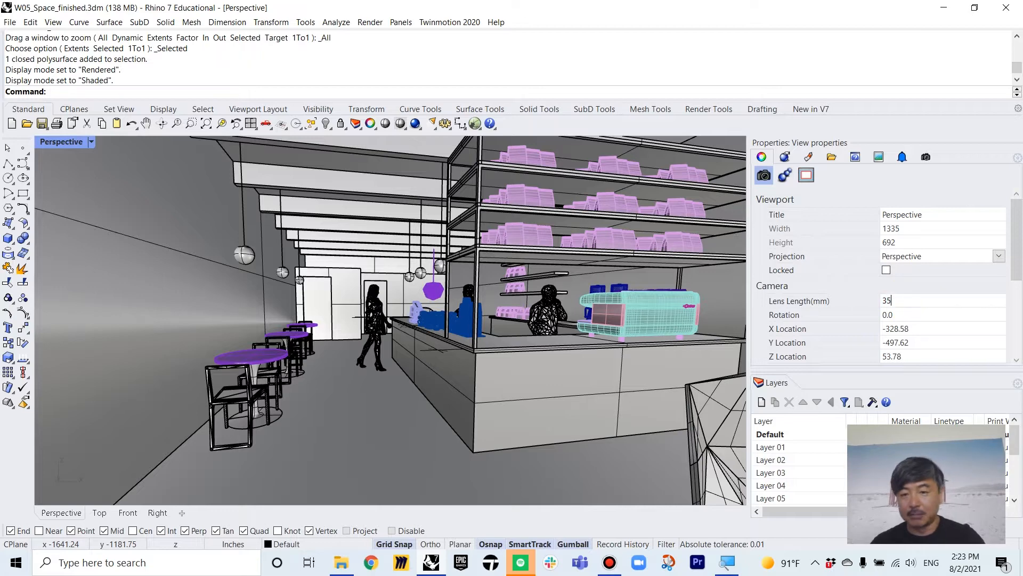
key(Return)
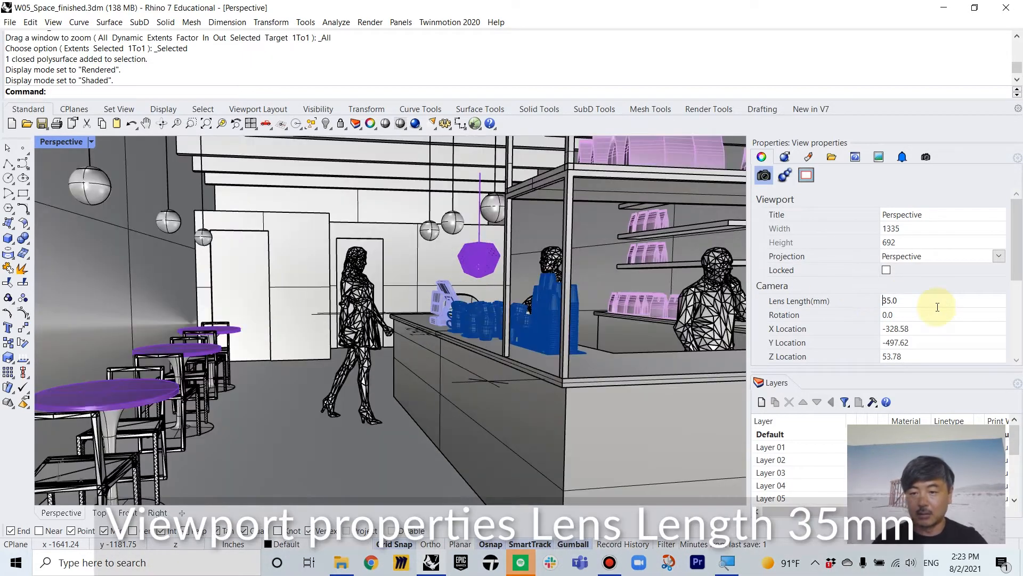
Load the "coffee shop plan" image from the RI_W05_Space folder with the Picture command
scroll(349, 329, down, 10)
right_drag(354, 331, 400, 373)
mouse_move(507, 309)
shift+right_down()
mouse_move(425, 362)
mouse_move(423, 390)
shift+right_up()
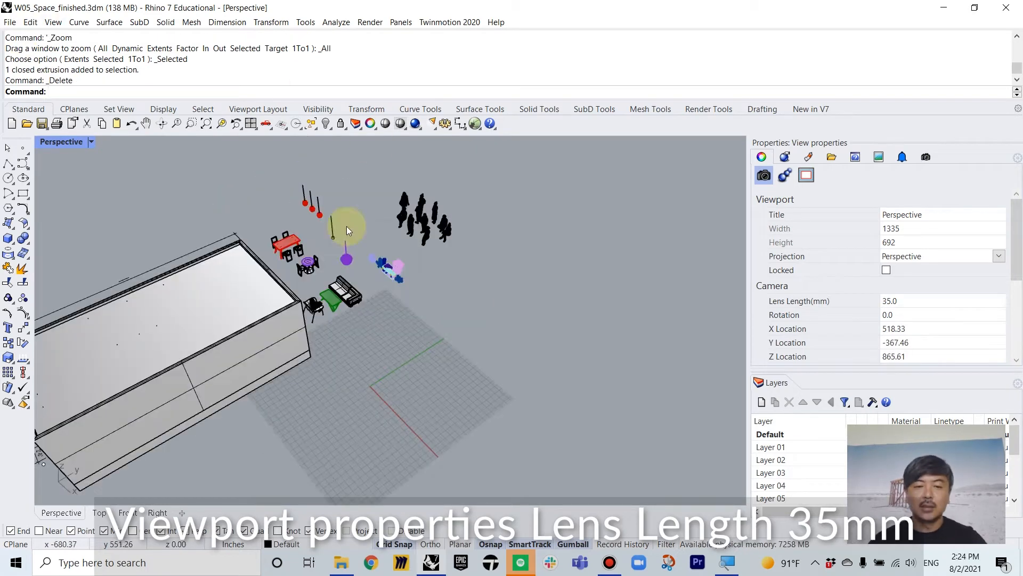
right_drag(344, 227, 405, 327)
scroll(343, 347, up, 4)
text(Picture)
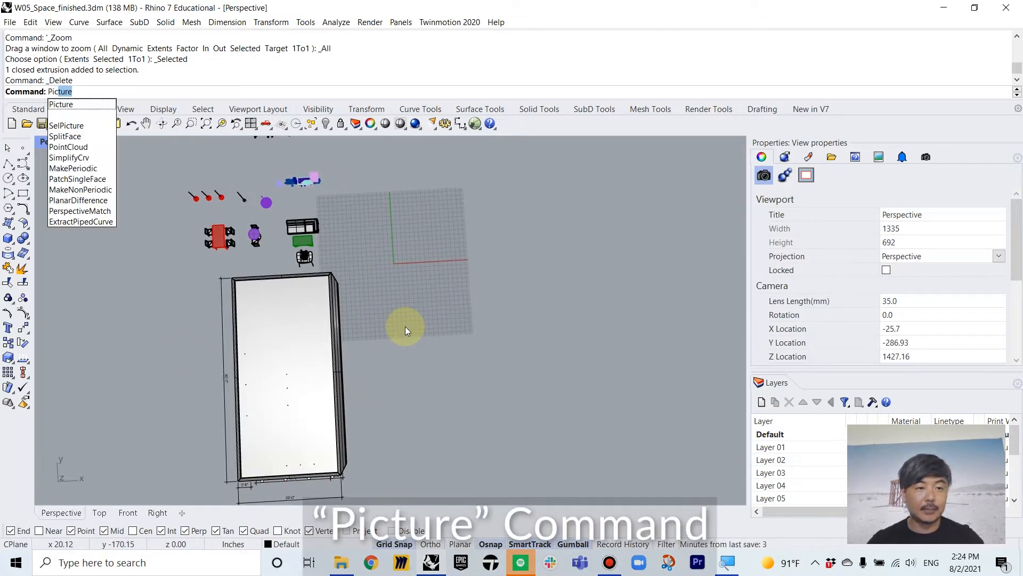
key(Return)
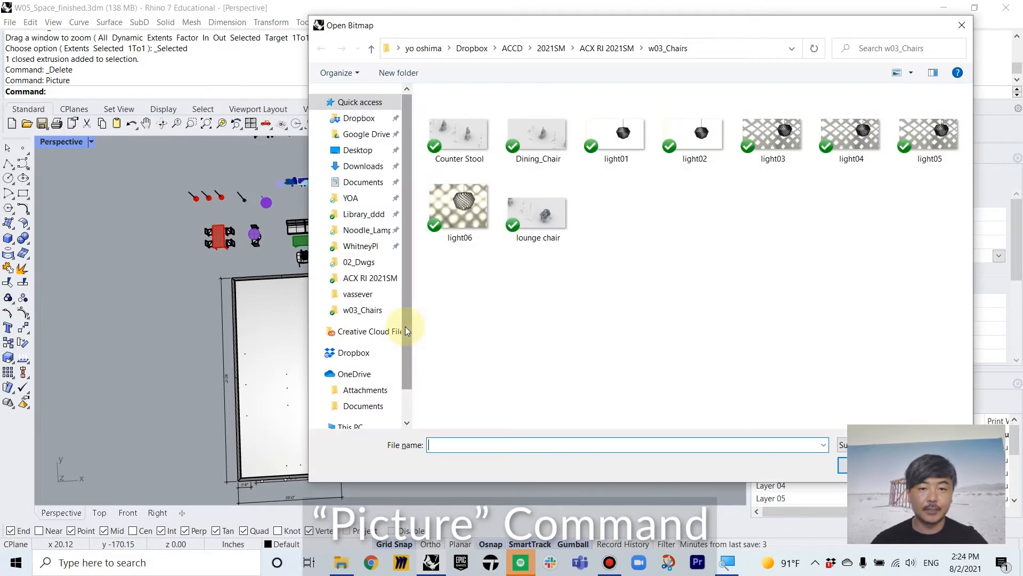
click(622, 49)
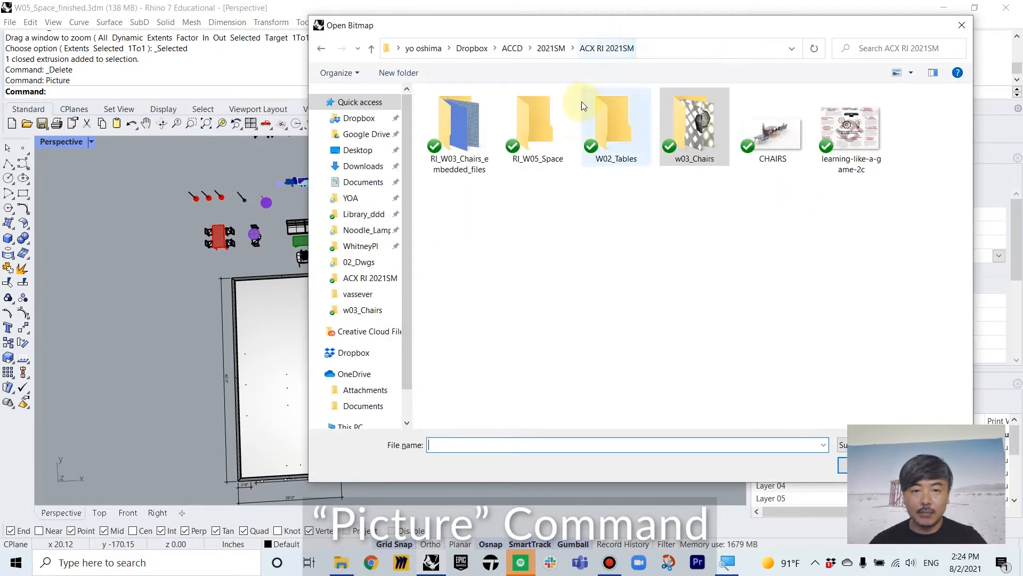
double_click(563, 129)
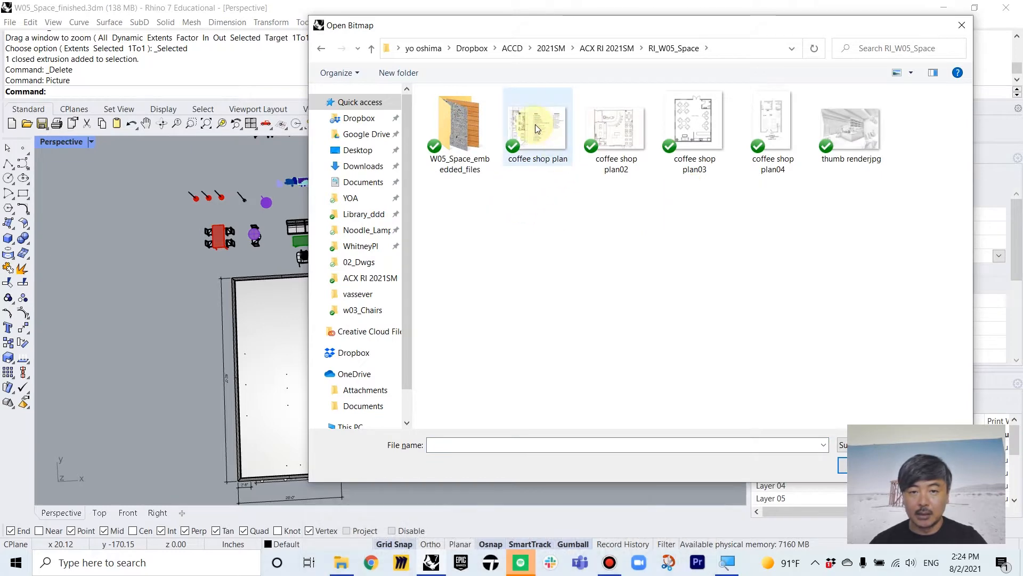
click(535, 127)
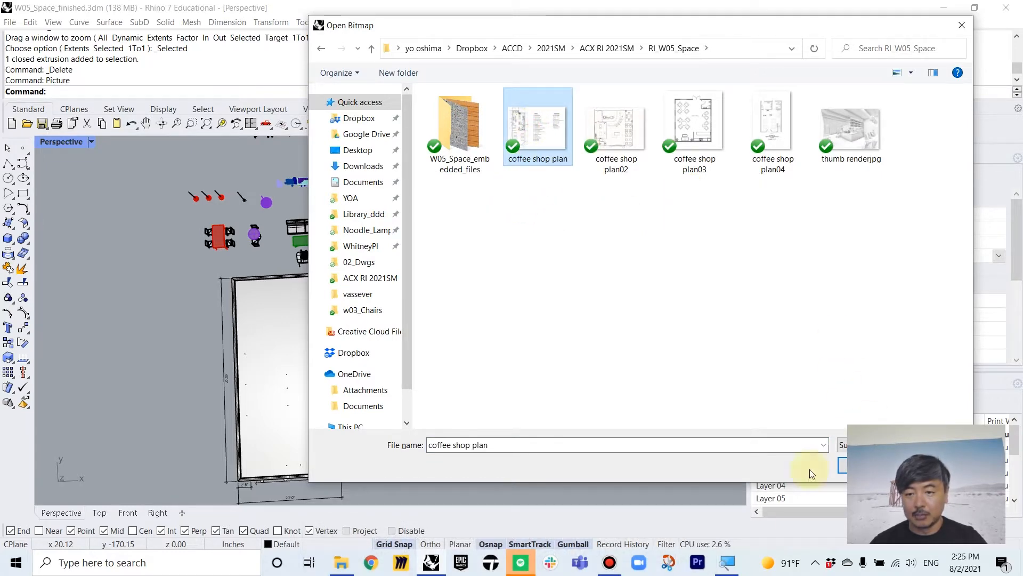
drag(791, 21, 581, 18)
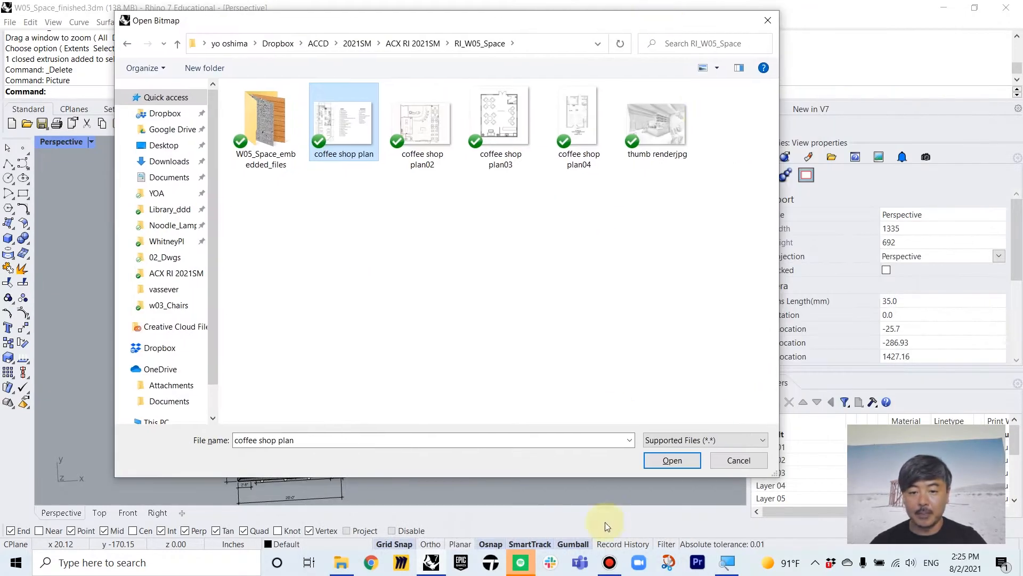
click(687, 464)
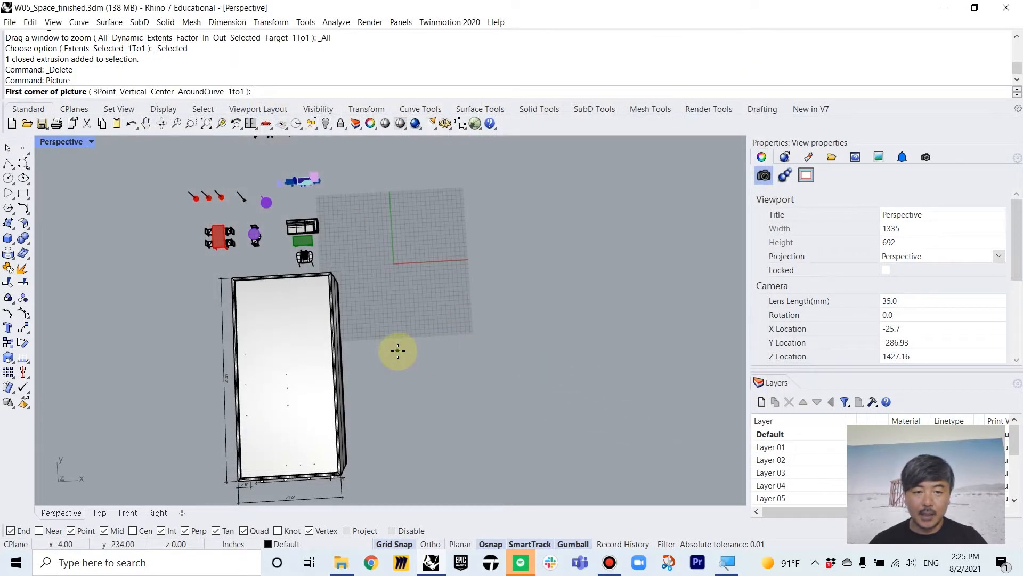
Place the coffee shop plan picture flat on the ground beside the building and inspect its layout
click(384, 378)
click(492, 293)
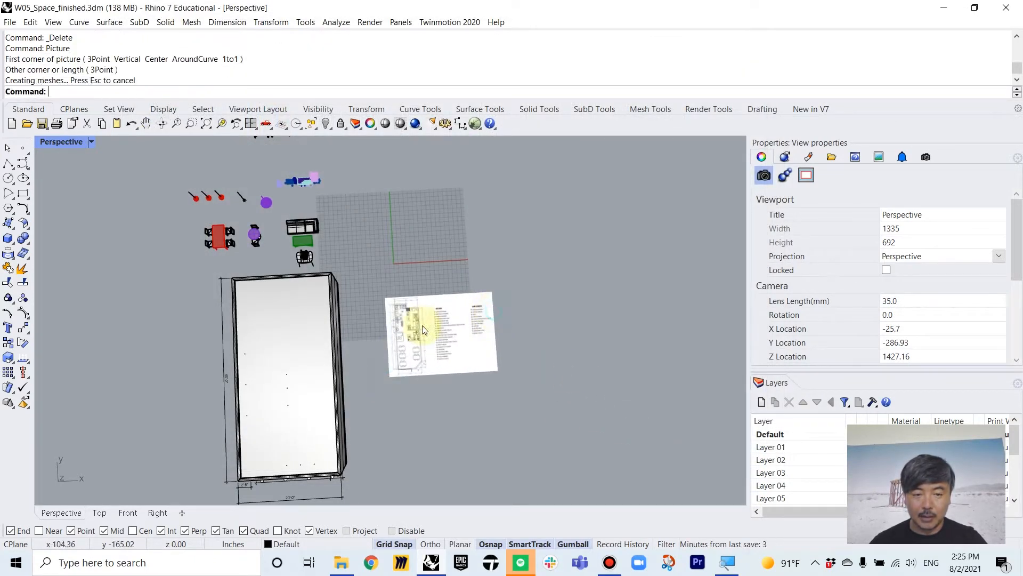
scroll(416, 347, up, 10)
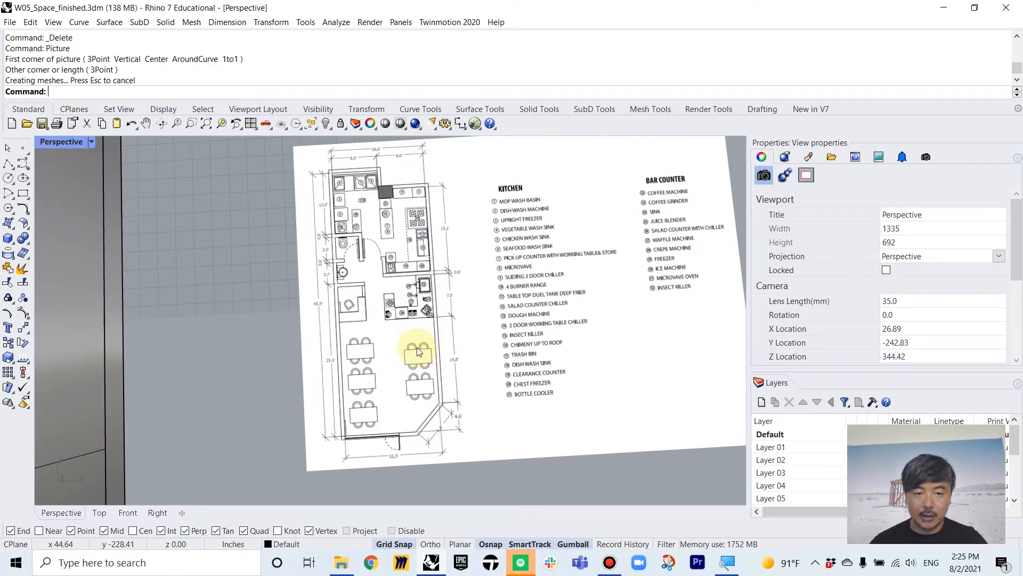
scroll(394, 251, down, 4)
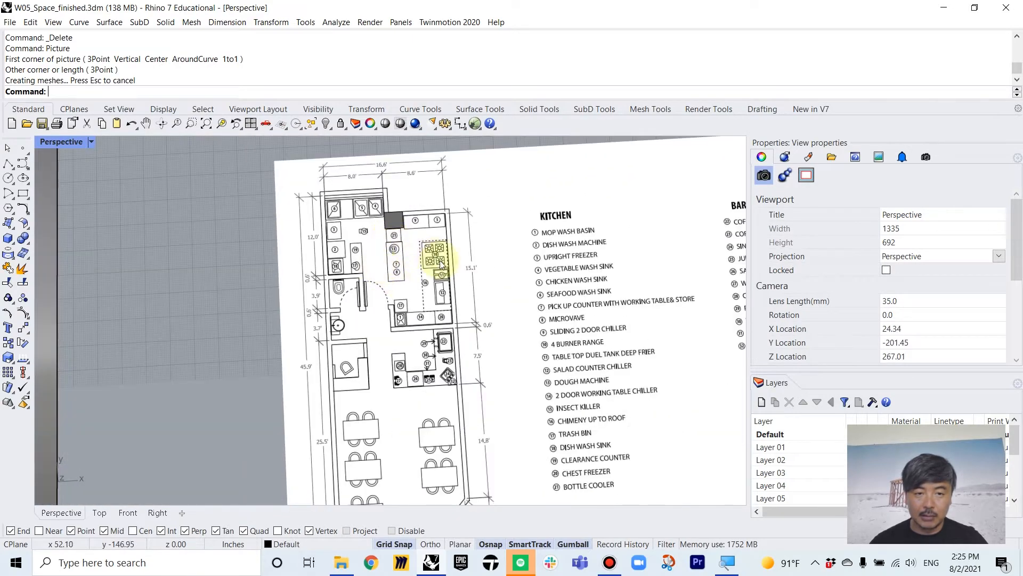
right_drag(440, 264, 393, 273)
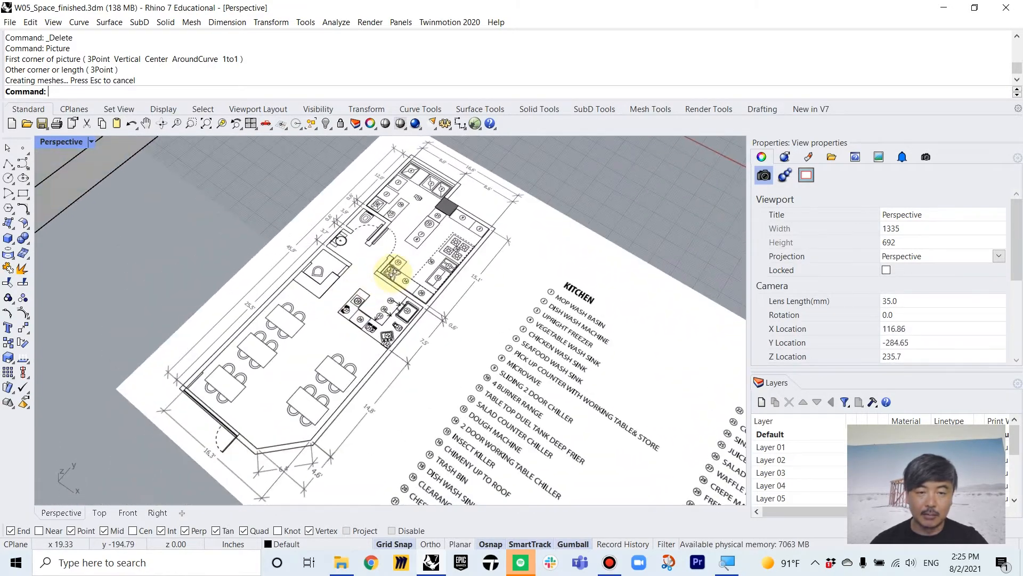
Maximize the Top viewport, frame the dimensioned kitchen end of the floor plan and select the plan picture
double_click(58, 142)
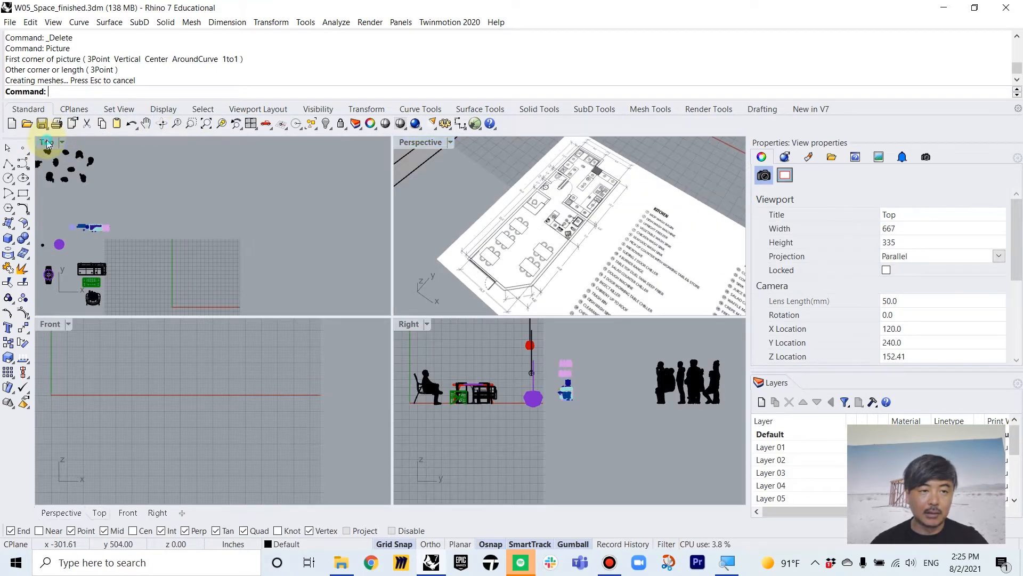
double_click(48, 142)
scroll(315, 309, down, 3)
scroll(335, 317, up, 6)
scroll(335, 317, up, 5)
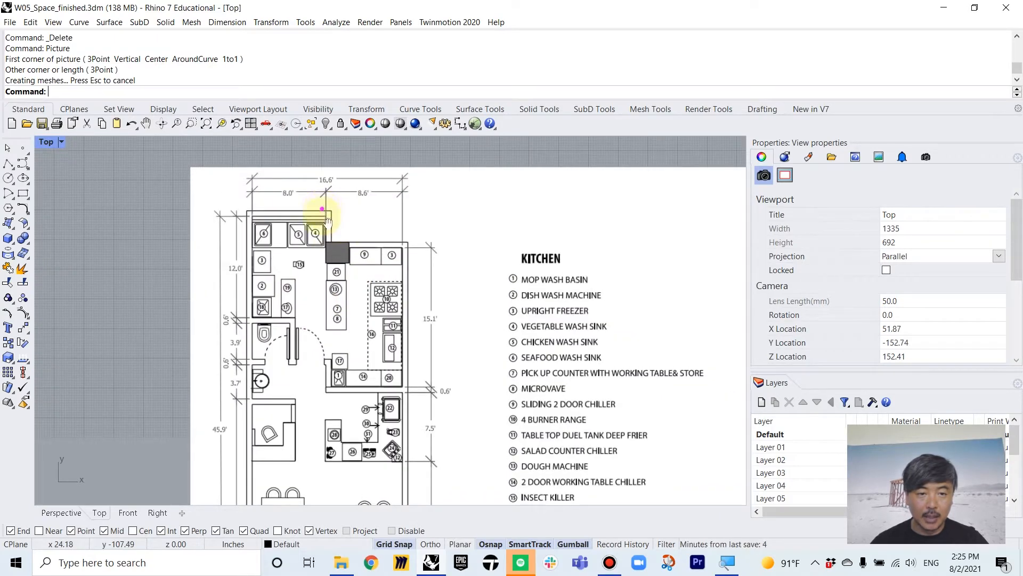
scroll(312, 255, up, 3)
scroll(341, 250, down, 3)
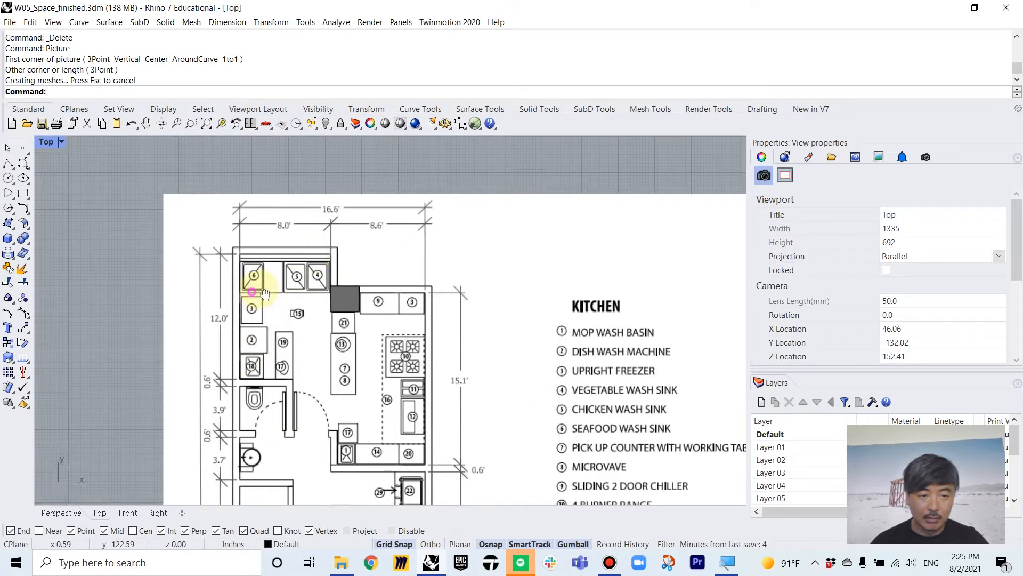
scroll(366, 247, down, 3)
click(366, 248)
scroll(368, 242, up, 6)
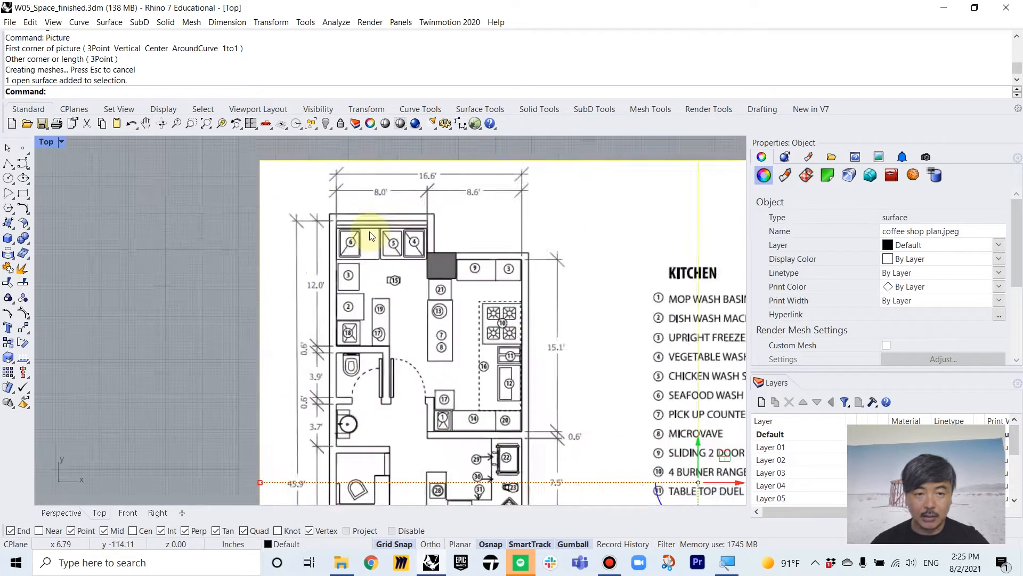
Scale the floor plan picture by reference so its inside wall run labelled 12.0' measures 12', and deselect it
key(Return)
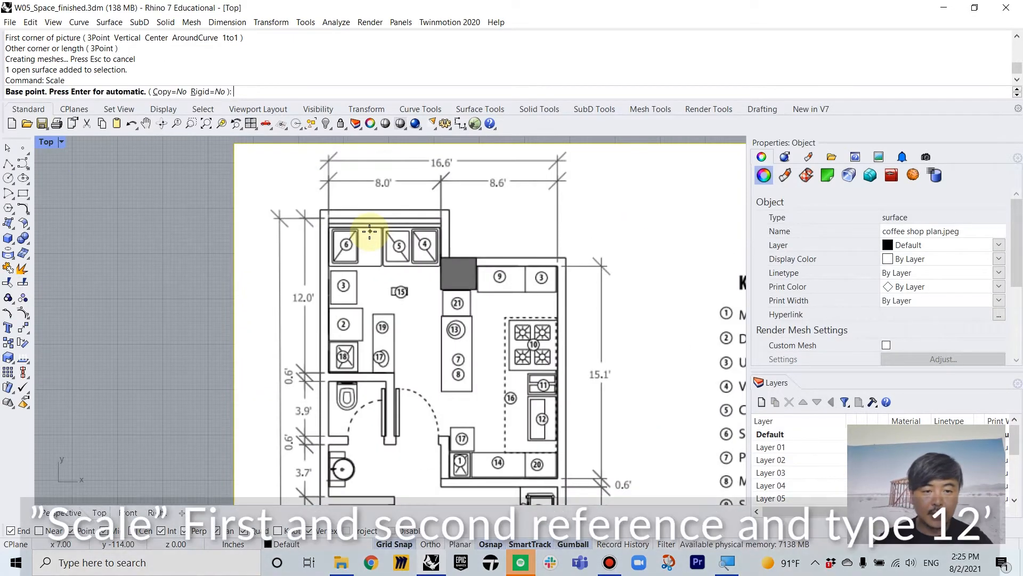
scroll(368, 211, up, 6)
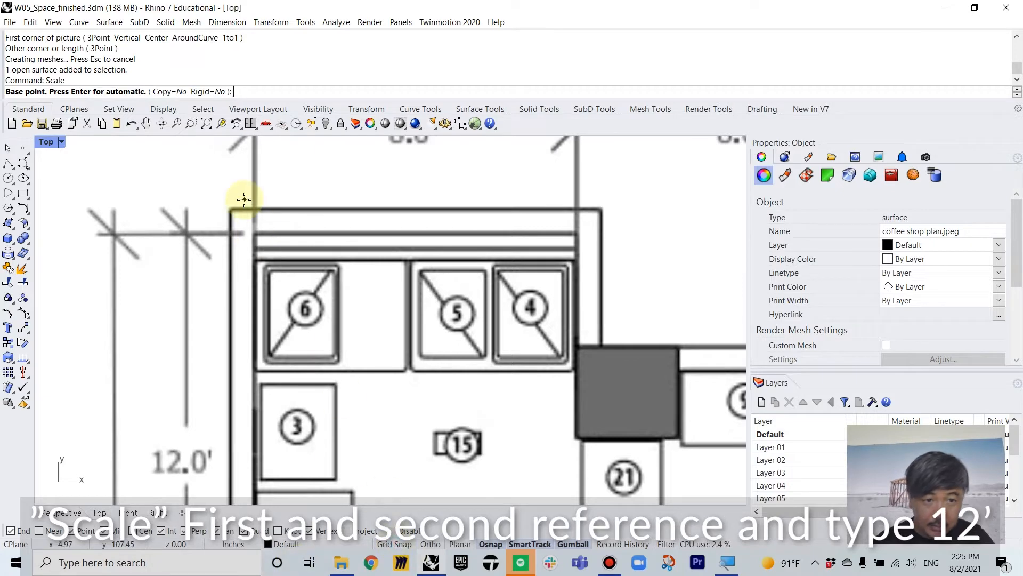
click(255, 231)
scroll(254, 229, down, 5)
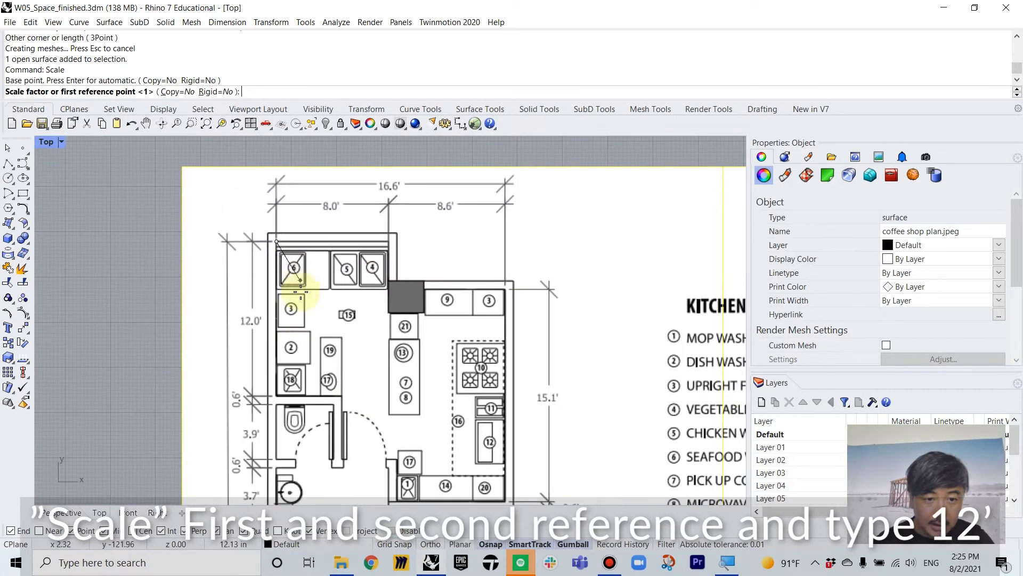
scroll(298, 267, up, 5)
key(F8)
scroll(278, 317, up, 3)
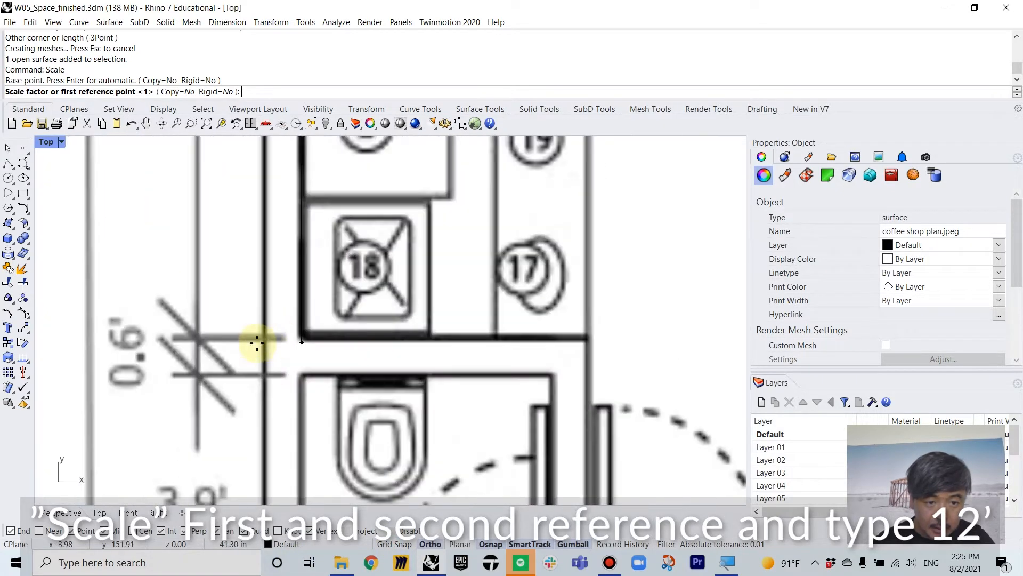
key(F8)
click(302, 335)
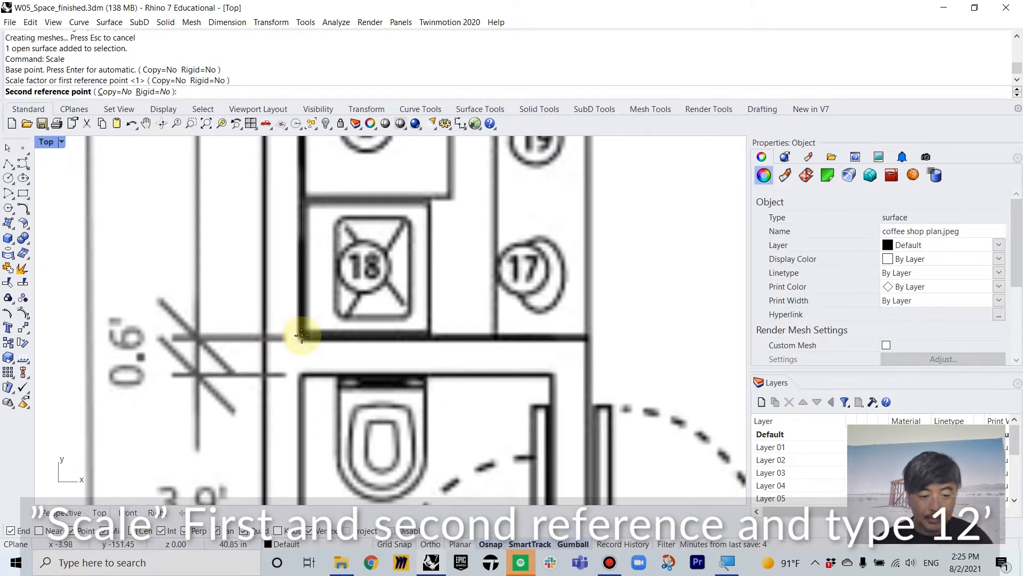
scroll(301, 334, down, 3)
scroll(302, 335, up, 8)
text(12)
key(Return)
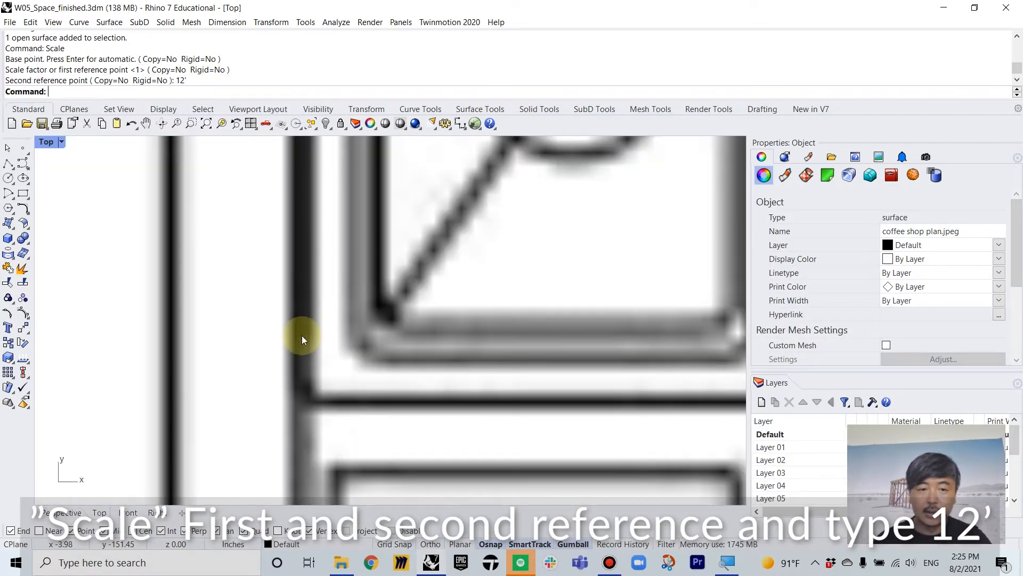
scroll(423, 283, down, 12)
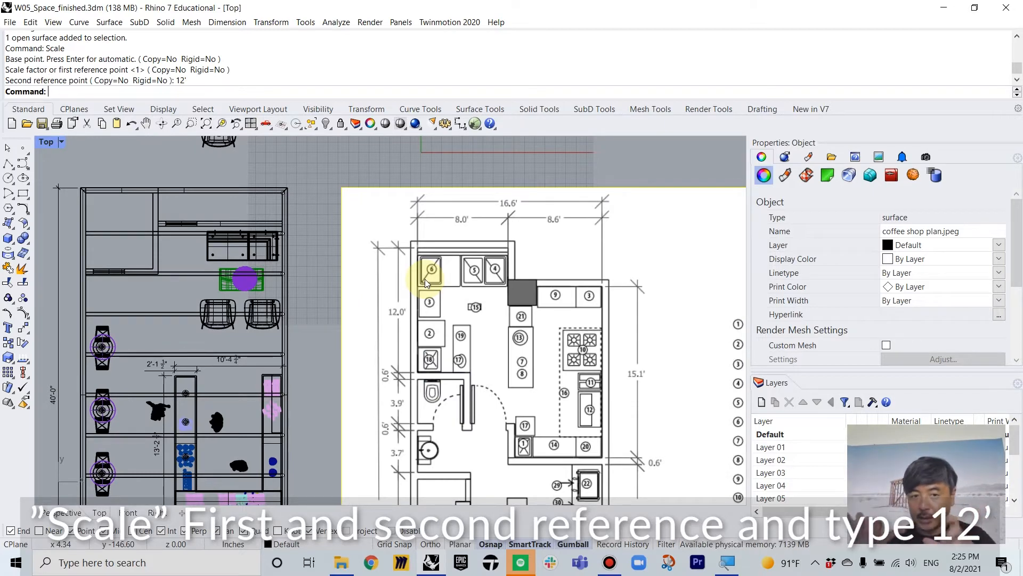
scroll(426, 227, down, 5)
click(593, 174)
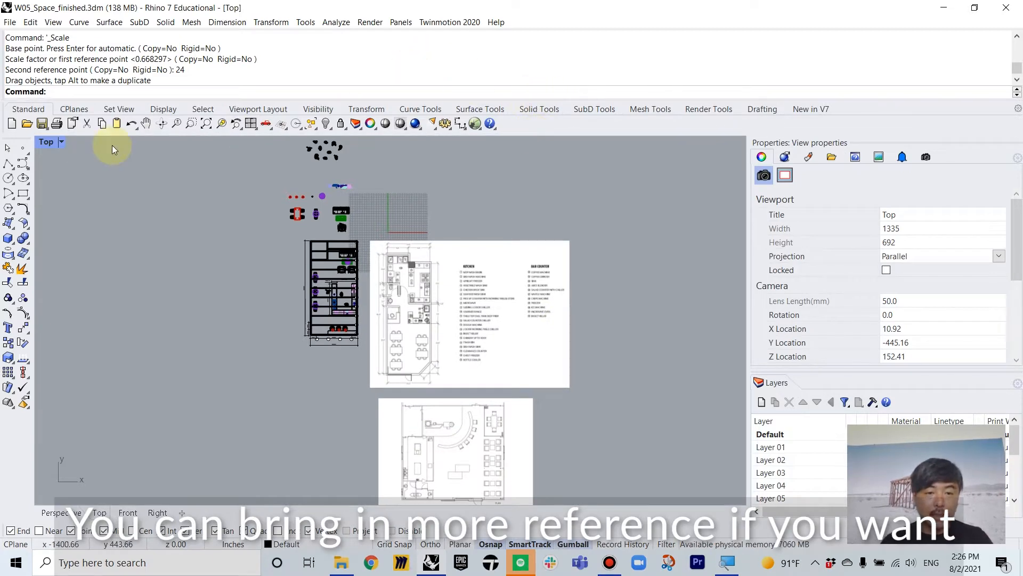
Maximize the Perspective viewport and hide the flat roof slab covering the finished coffee shop
double_click(47, 142)
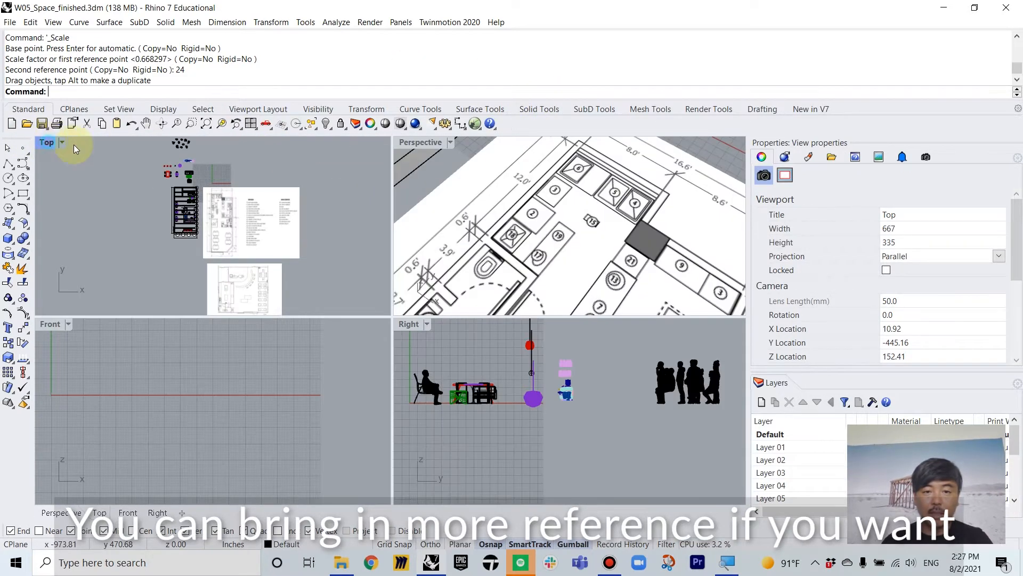
double_click(414, 140)
scroll(386, 310, down, 10)
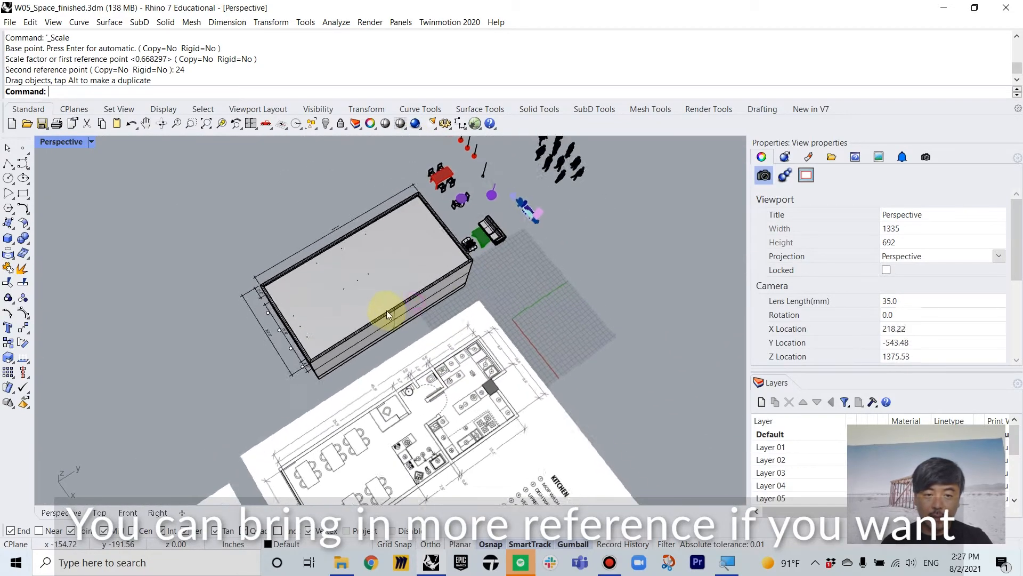
scroll(386, 310, up, 6)
click(349, 302)
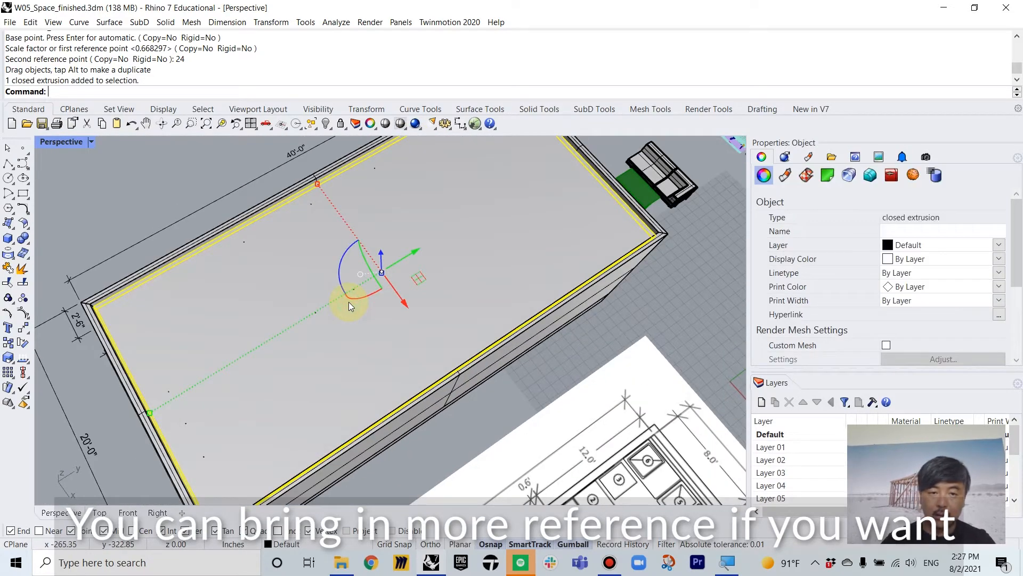
text(Hide)
key(Return)
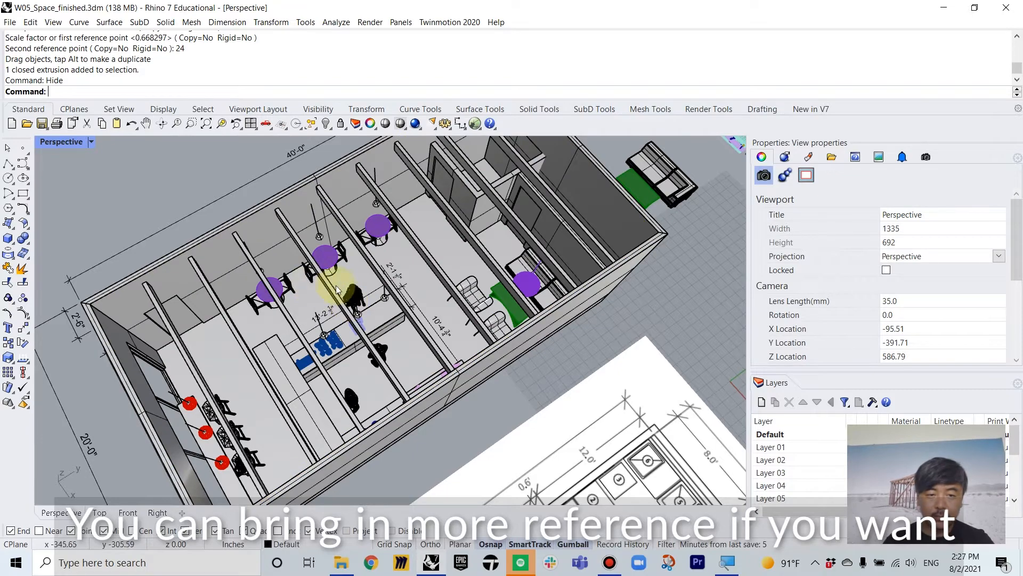
Hide the nine ceiling beams spanning the finished coffee shop to expose the interior
click(328, 290)
right_click(331, 297)
right_drag(358, 341, 290, 351)
scroll(405, 341, down, 6)
scroll(351, 389, up, 2)
scroll(283, 328, up, 4)
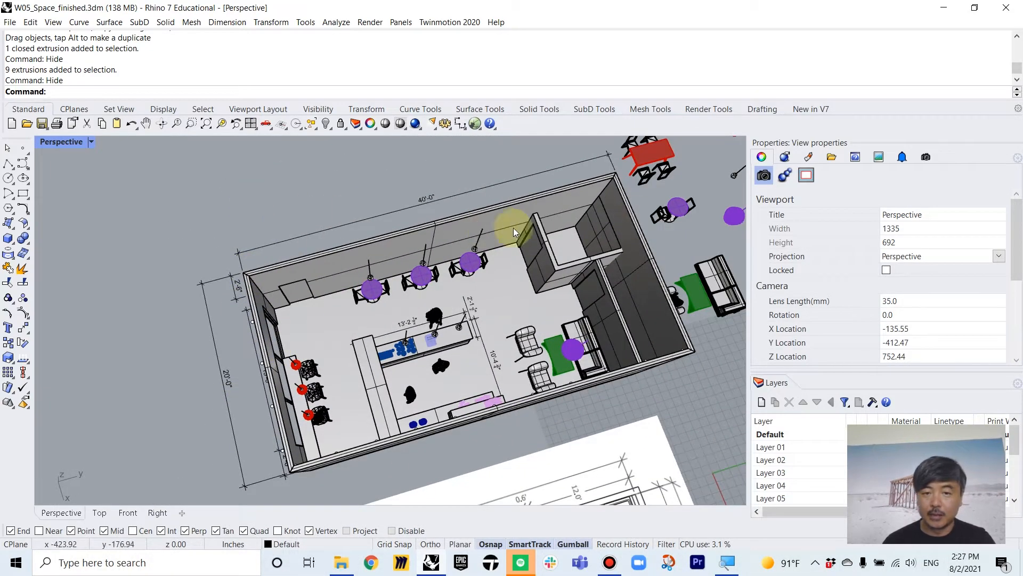
Select the finished coffee shop's floor slab and examine it beside the reference plan
click(508, 299)
right_drag(508, 299, 555, 306)
scroll(555, 306, down, 4)
shift+right_drag(628, 275, 470, 302)
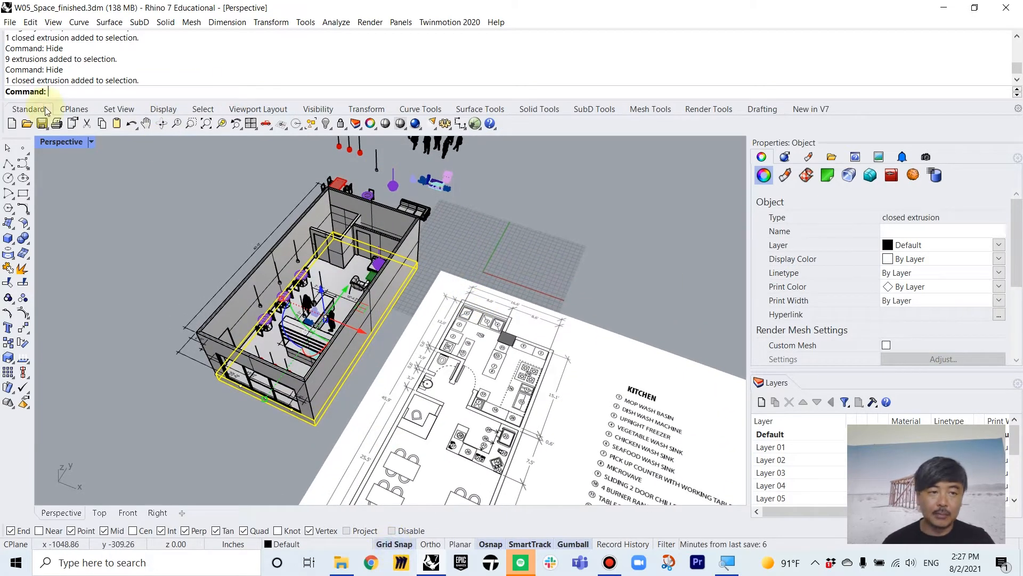
Start a Box at the origin in the Perspective viewport with a base 20' long and 40' wide
double_click(76, 144)
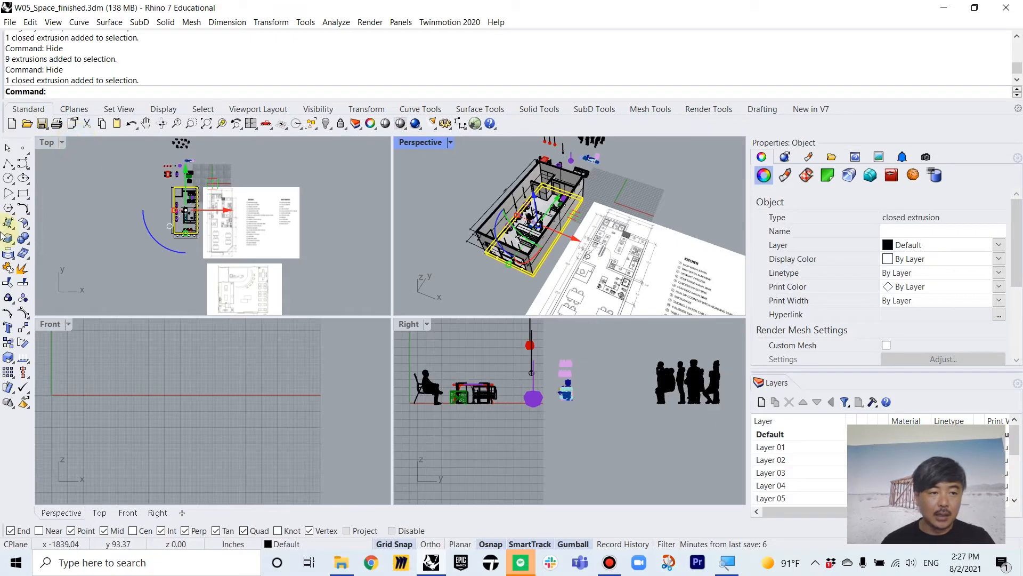
click(8, 240)
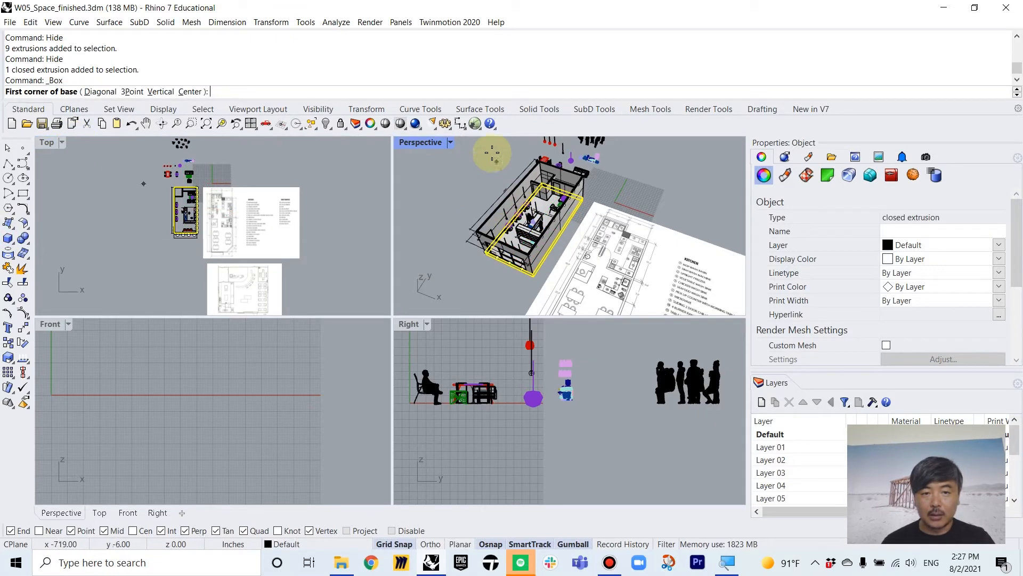
double_click(421, 143)
scroll(466, 240, up, 10)
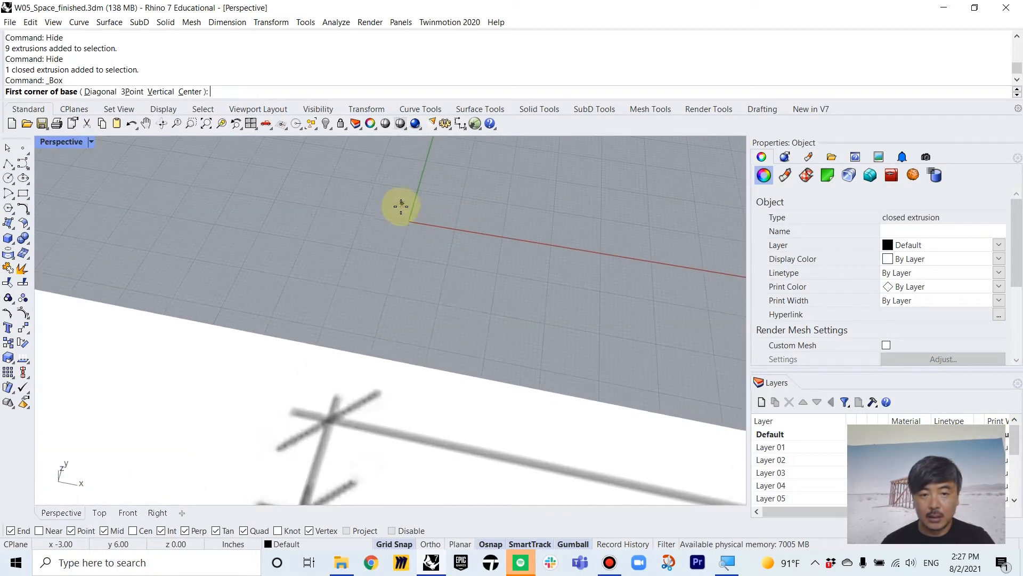
click(410, 221)
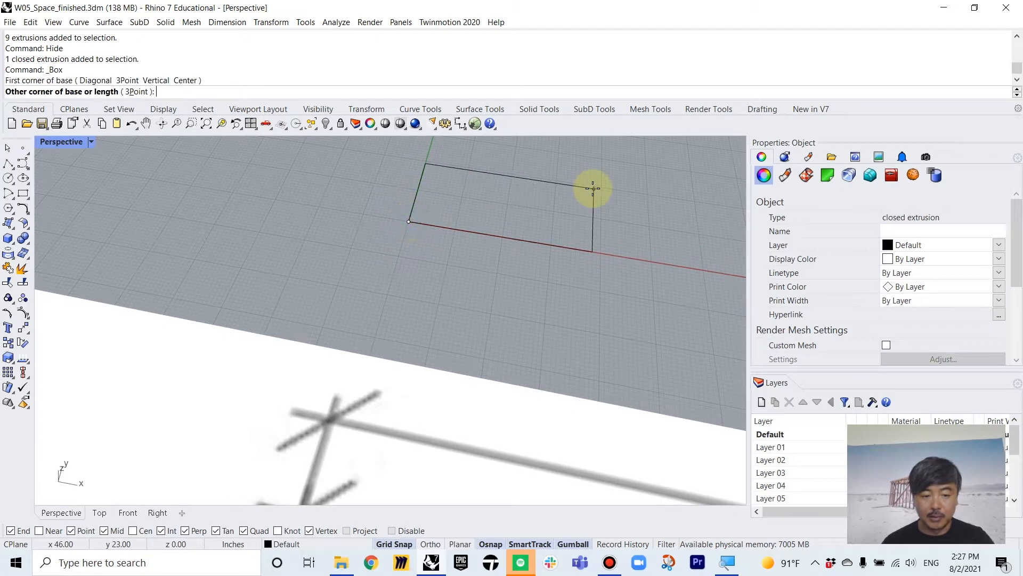
text(20)
text(')
key(Return)
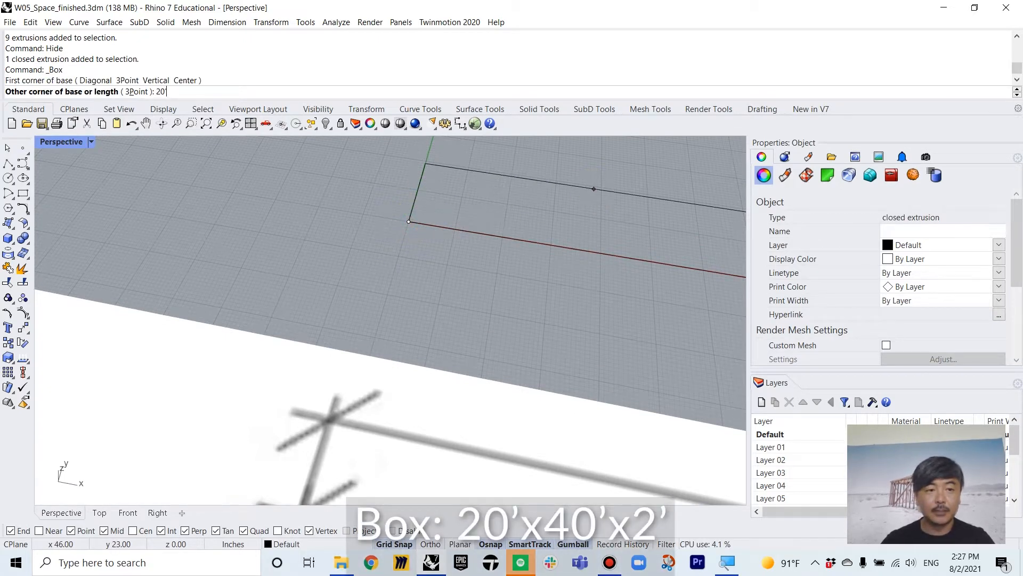
click(594, 188)
text(40)
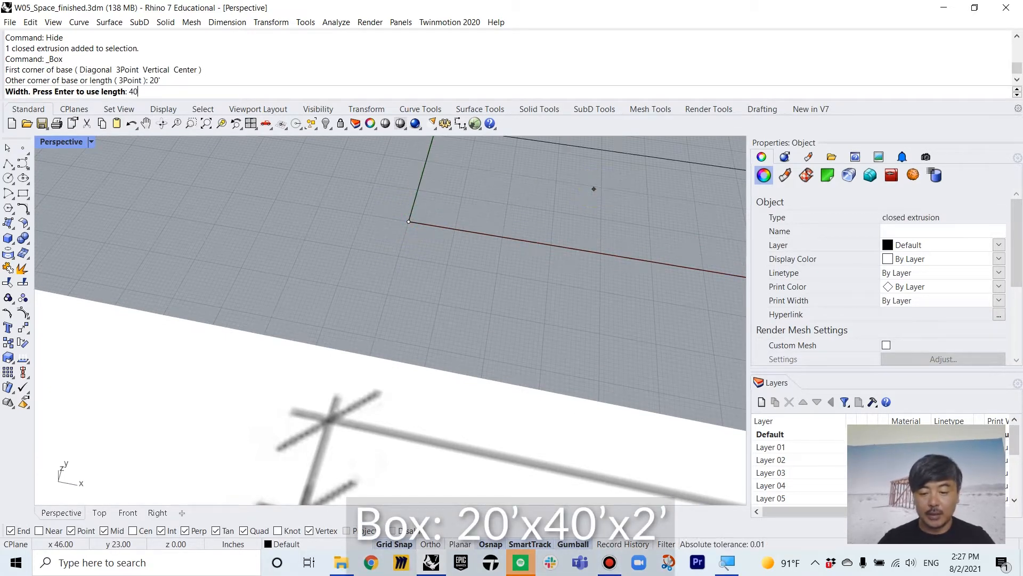
text(')
key(Return)
click(594, 188)
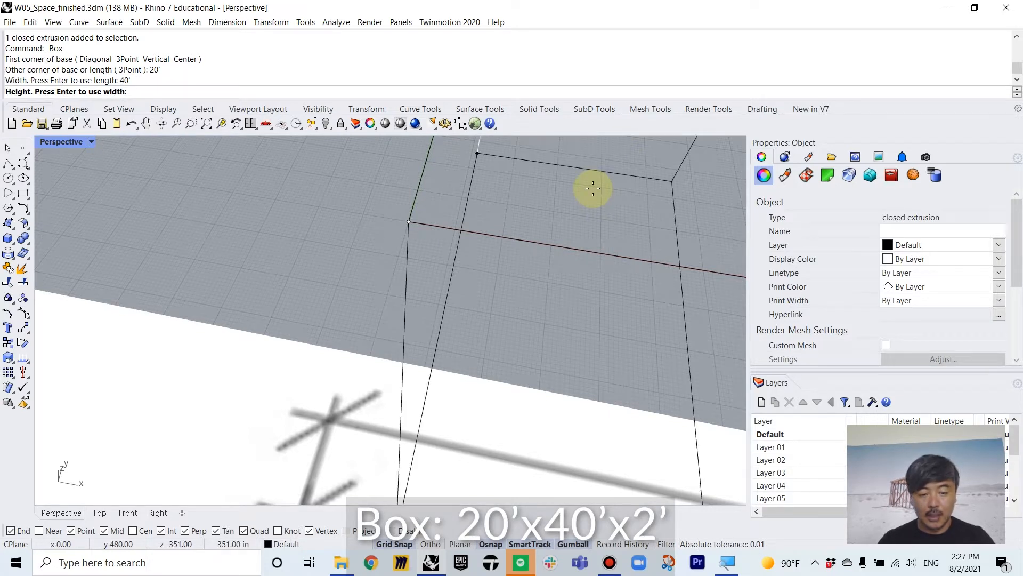
Give the box a height of 2' to complete the floor slab
text(2')
key(Return)
click(593, 188)
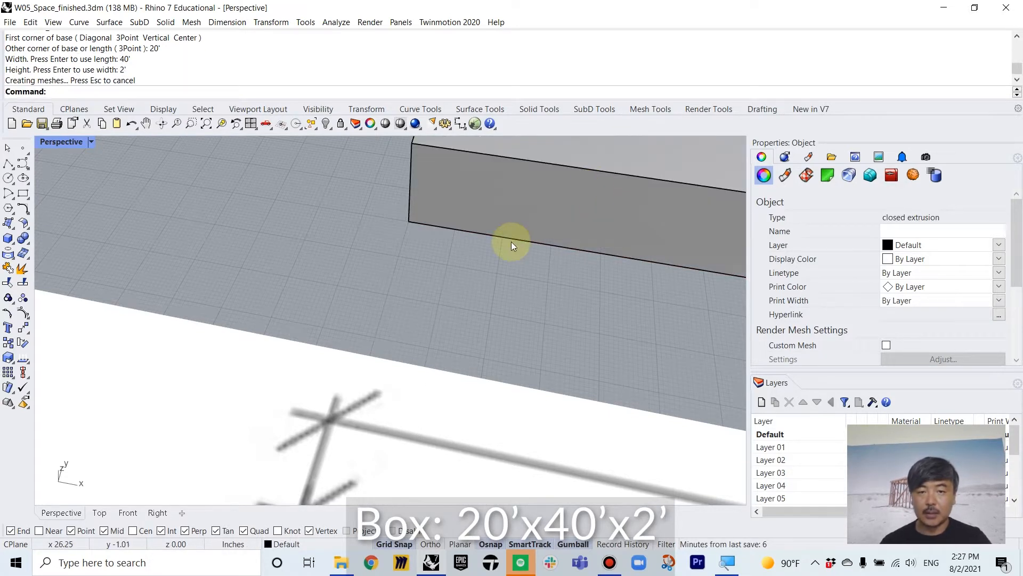
Move the new slab down 2' in the Front viewport, from its upper to its lower corner, so its upper face sits at ground level
click(526, 215)
double_click(62, 141)
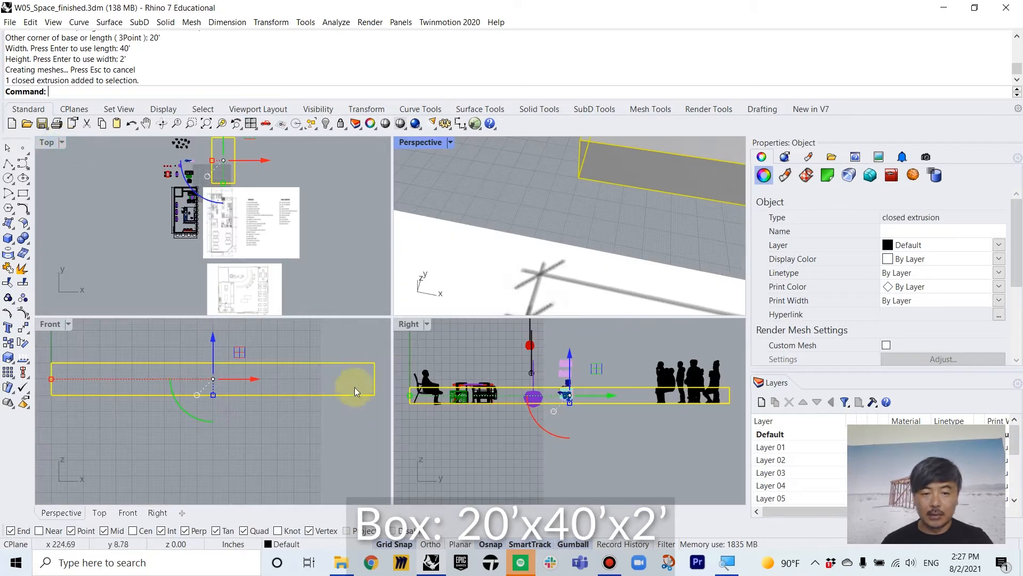
right_drag(210, 388, 310, 391)
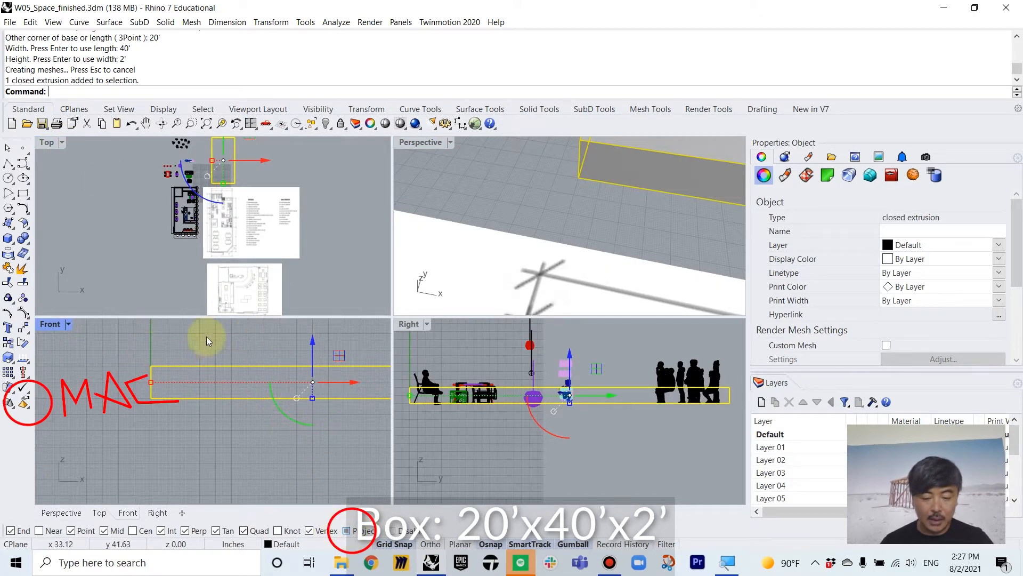
key(Return)
scroll(143, 367, up, 2)
click(152, 366)
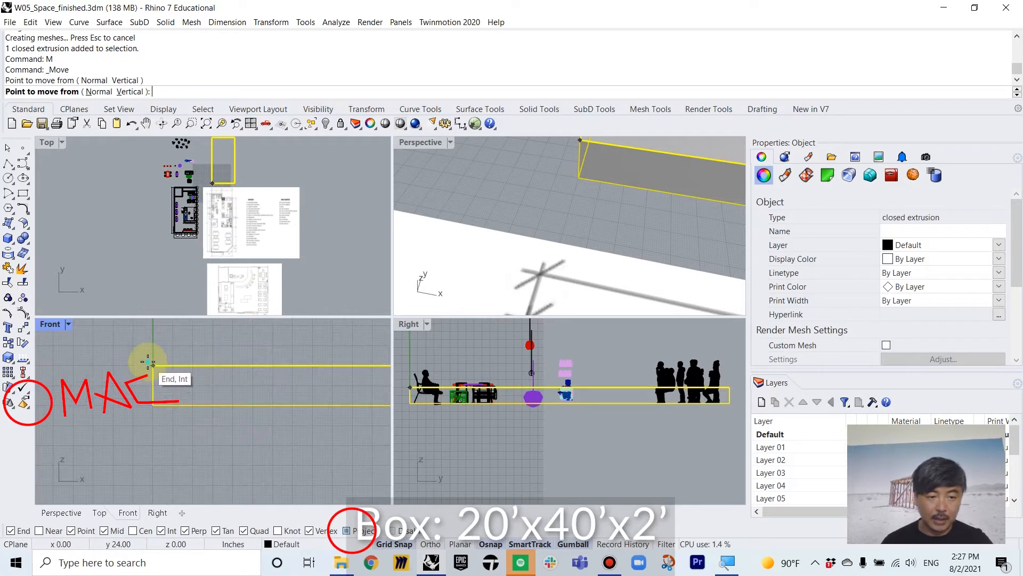
click(153, 405)
click(724, 165)
right_drag(724, 165, 593, 152)
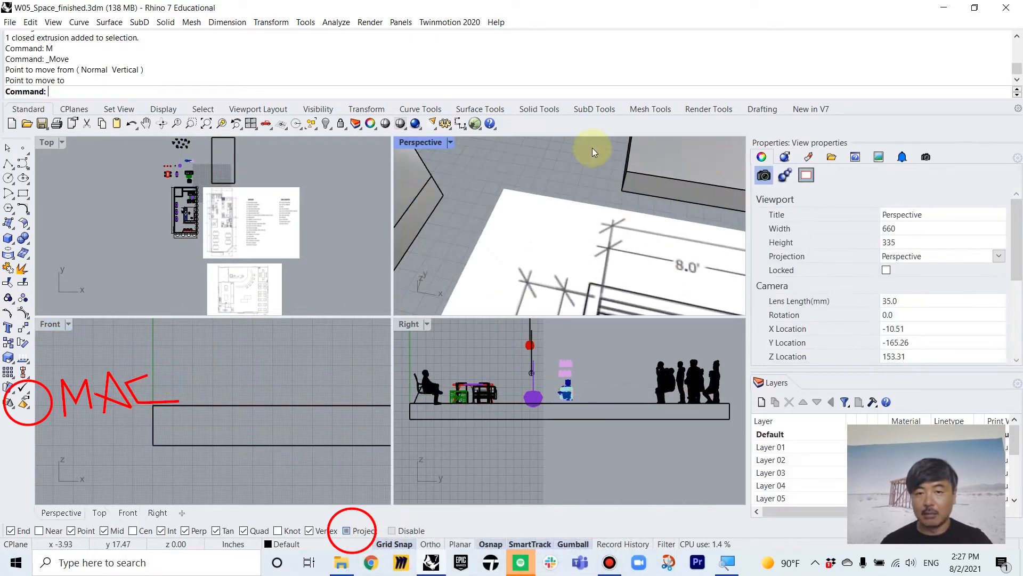
Maximize the Perspective viewport, inspect the lowered slab, and select the finished coffee shop's walls for comparison
double_click(426, 142)
scroll(603, 225, down, 6)
right_drag(641, 218, 585, 279)
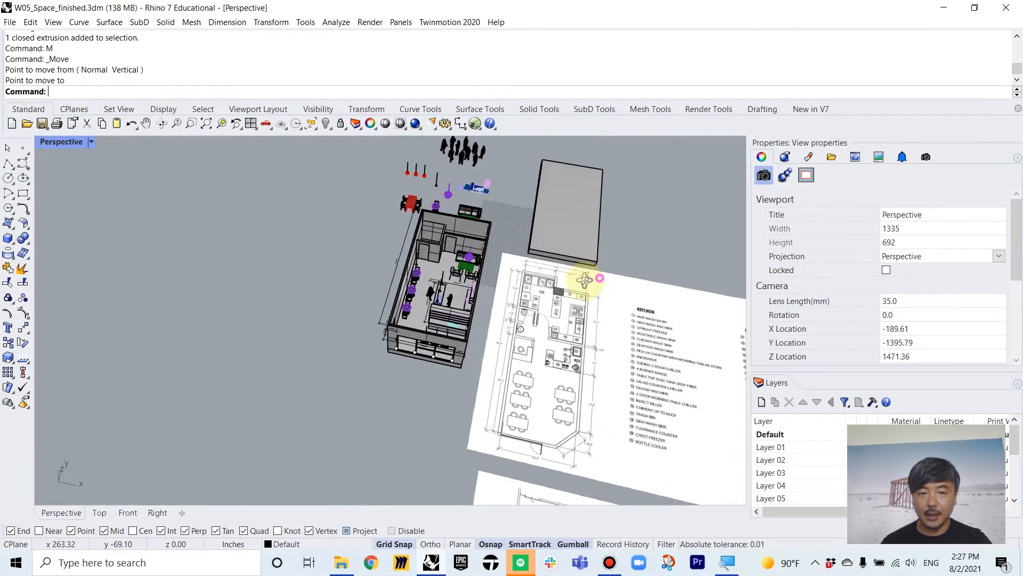
click(557, 246)
scroll(558, 228, up, 4)
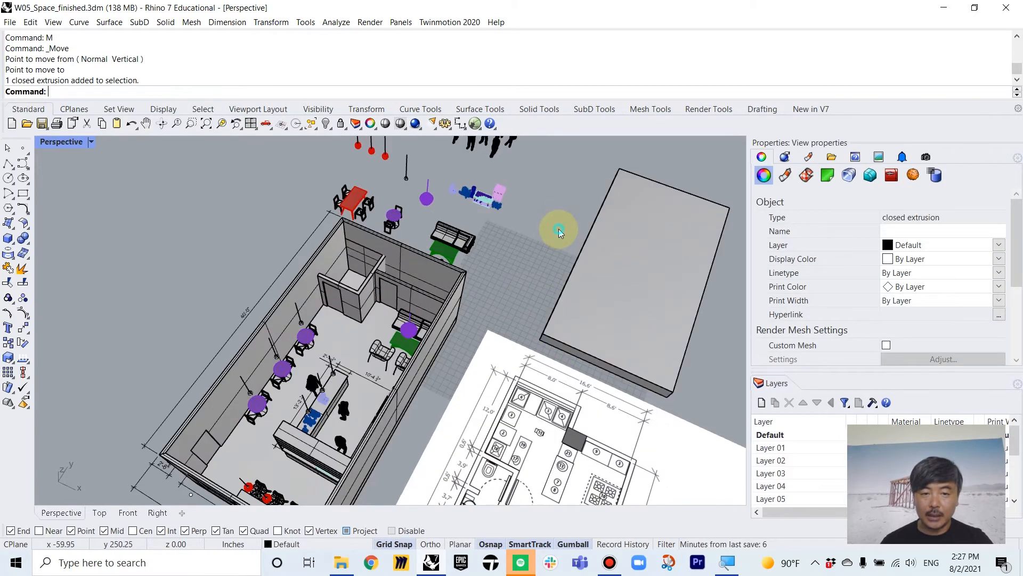
shift+right_drag(493, 267, 562, 196)
click(357, 239)
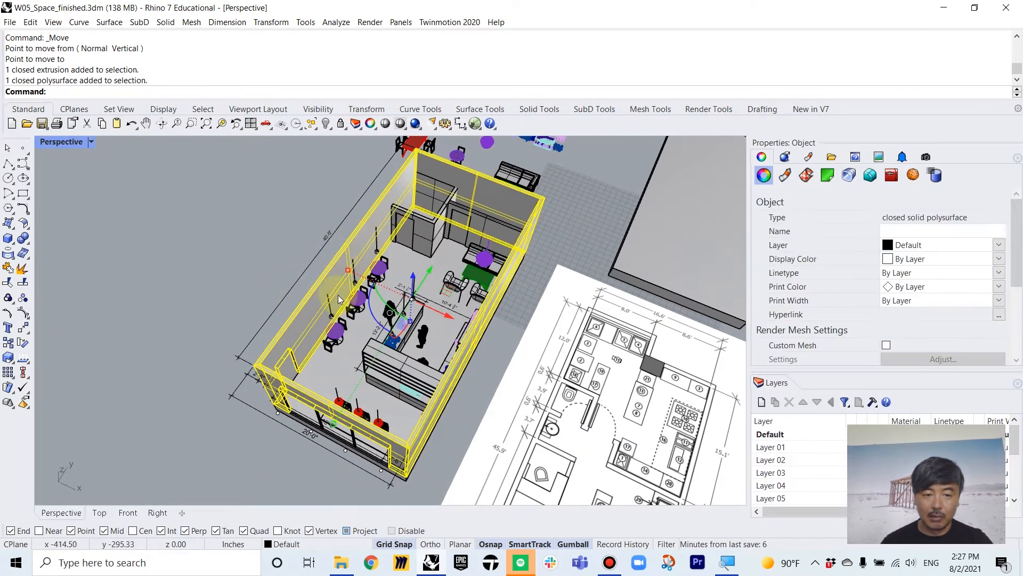
Draw a rectangle along the new slab's outline in the maximized Top viewport, snapping to opposite corners, and select it
double_click(79, 142)
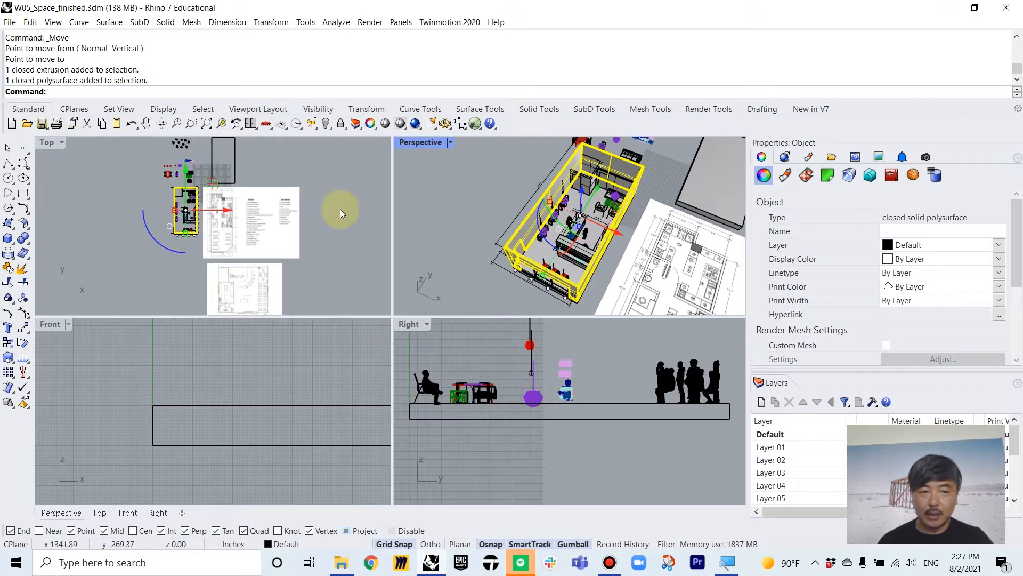
double_click(47, 142)
right_drag(500, 273, 558, 327)
scroll(431, 300, up, 8)
click(519, 315)
scroll(527, 302, down, 4)
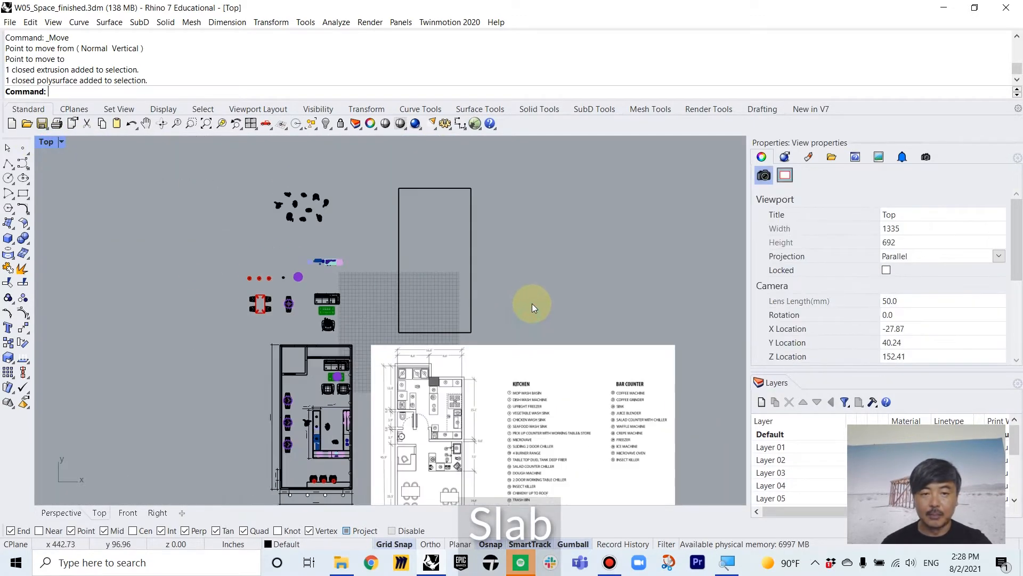
right_drag(523, 270, 510, 307)
click(23, 193)
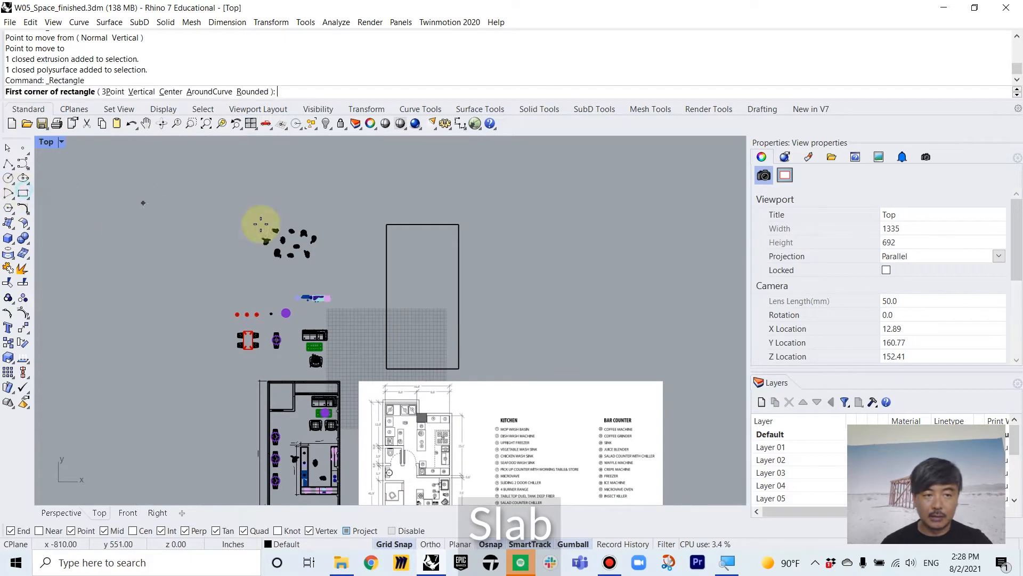
scroll(335, 340, up, 3)
click(411, 393)
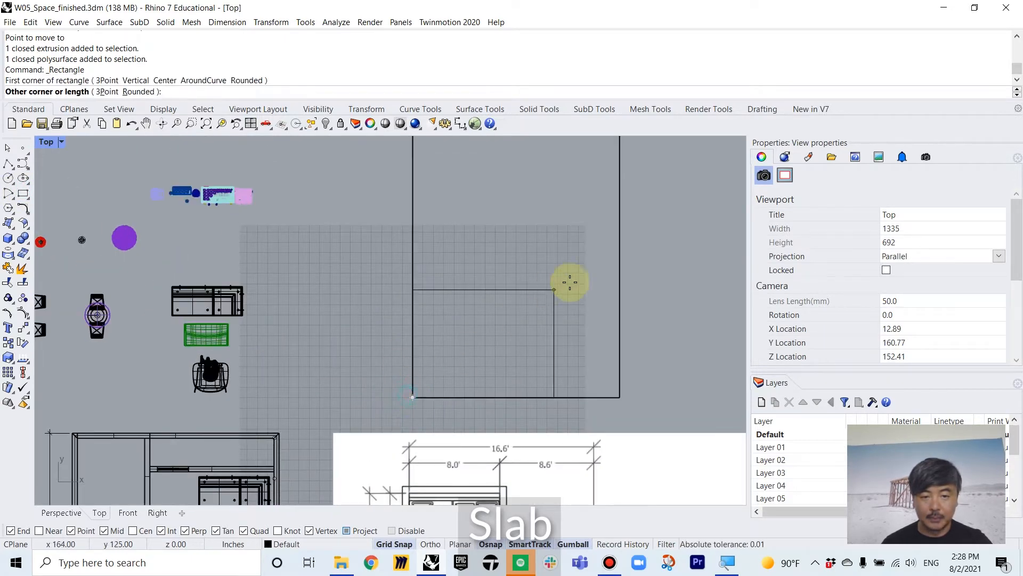
scroll(504, 340, down, 2)
scroll(512, 235, up, 4)
click(504, 242)
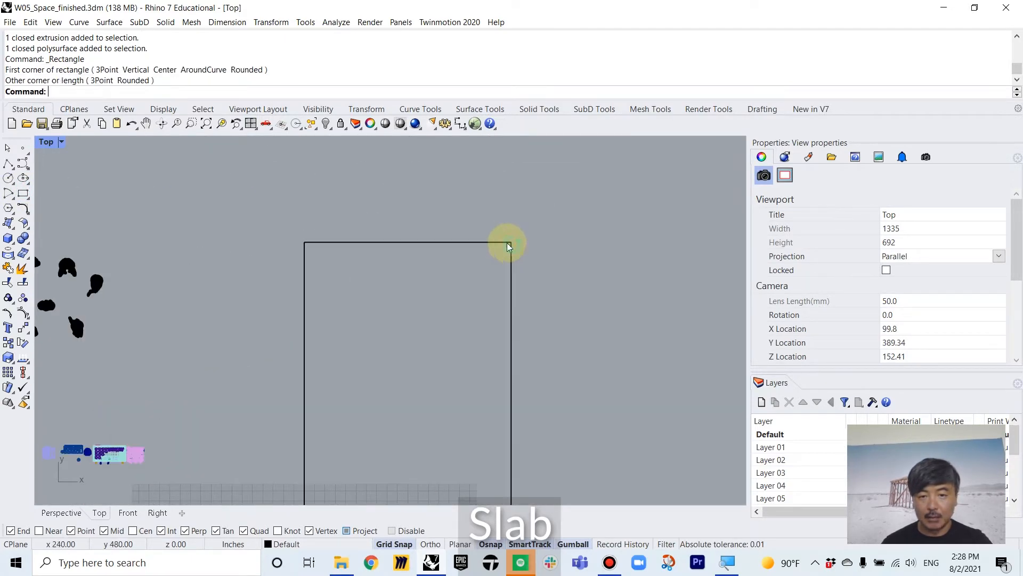
click(494, 247)
click(529, 276)
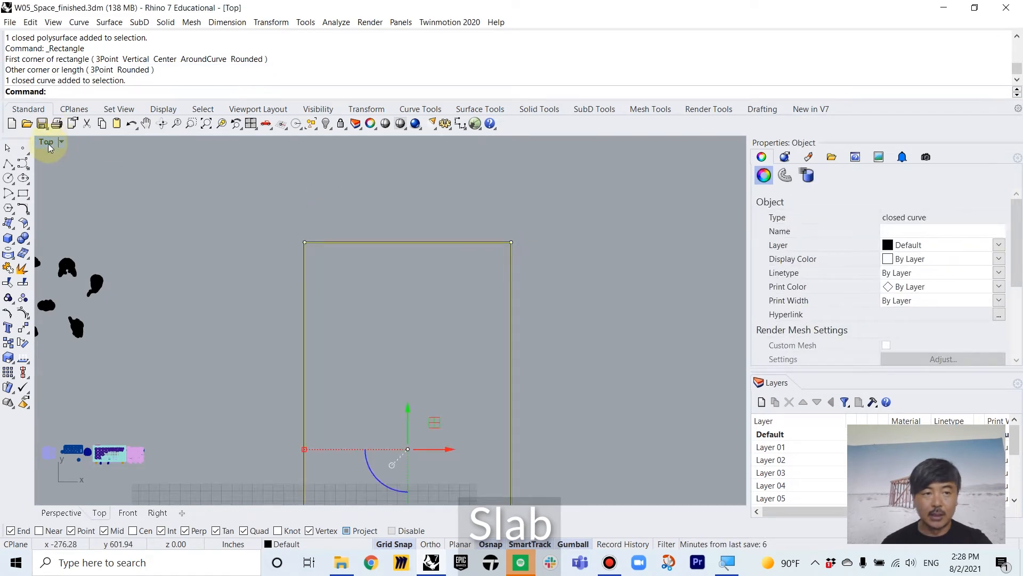
Run the Slab command on the new rectangle in the Perspective viewport, with a 6" distance offset toward the inside of the outline
double_click(48, 143)
double_click(421, 139)
right_drag(533, 298, 549, 296)
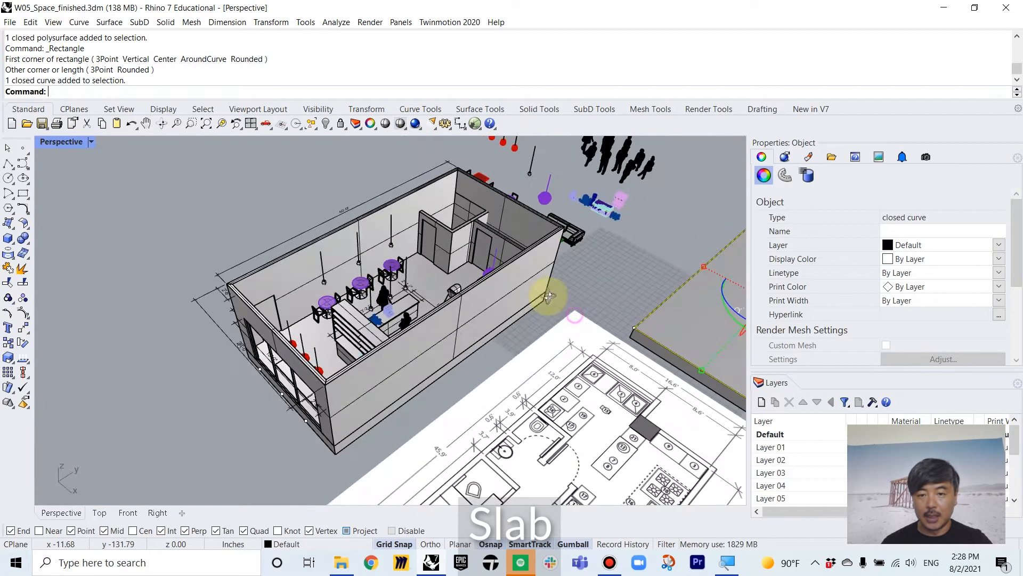
scroll(653, 335, down, 2)
shift+right_drag(653, 336, 452, 299)
scroll(453, 297, up, 5)
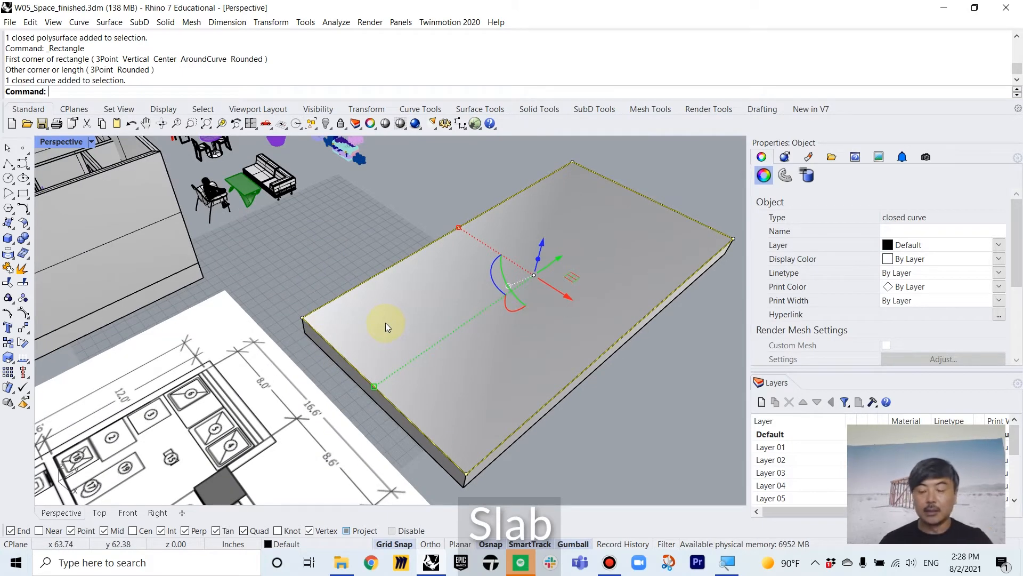
text(Slab)
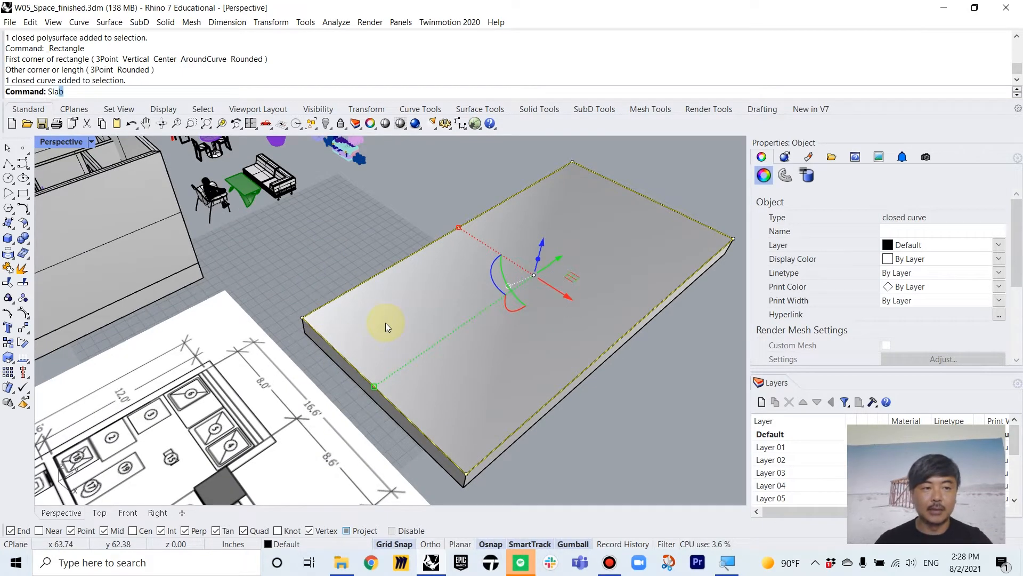
key(Return)
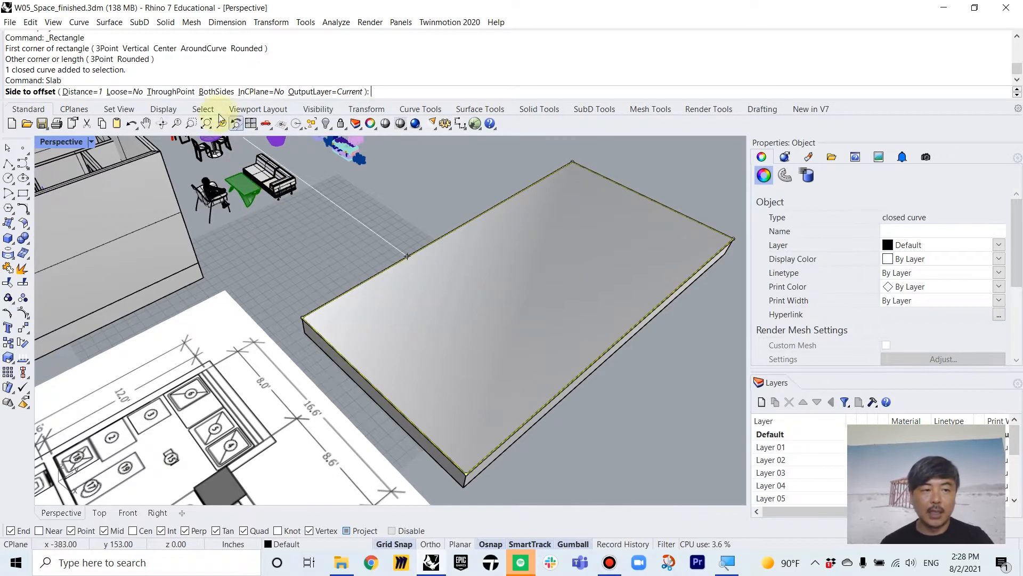
click(82, 92)
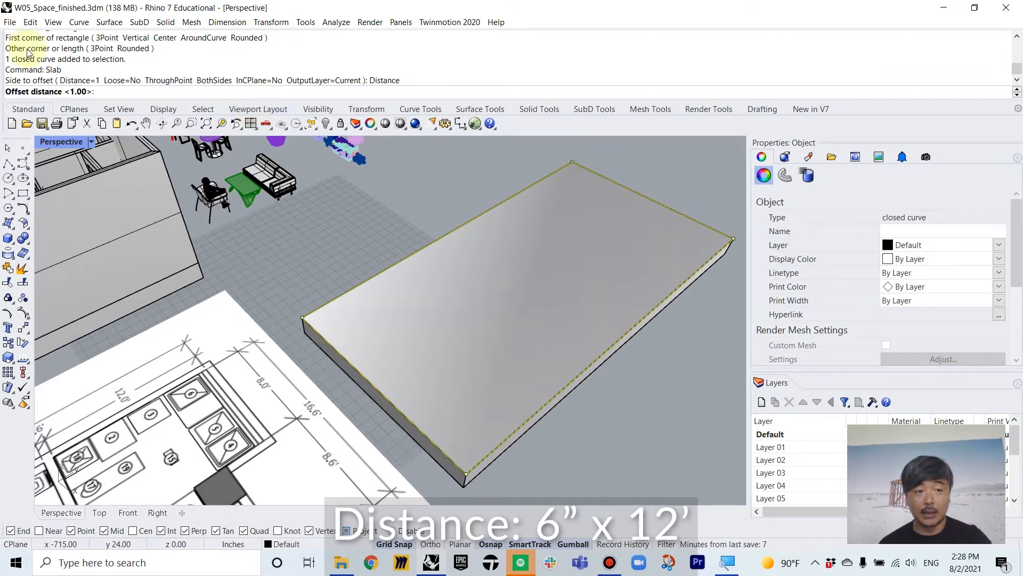
text(6)
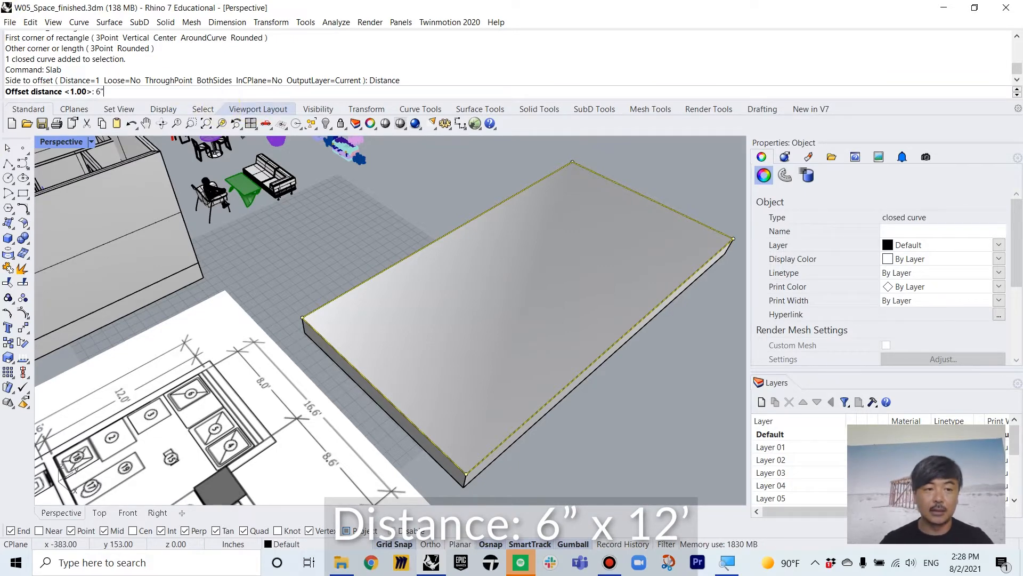
text(")
key(Return)
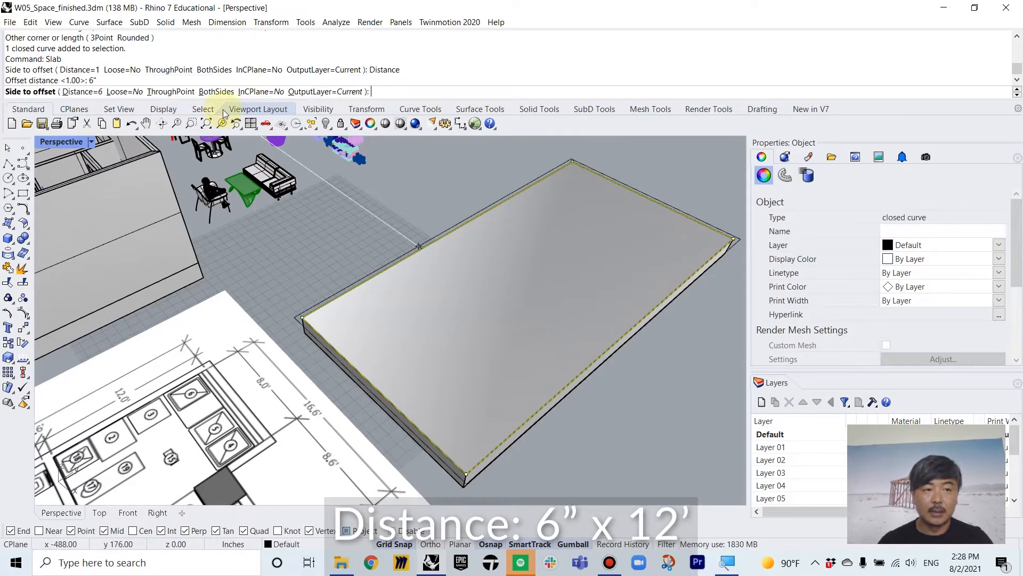
click(517, 346)
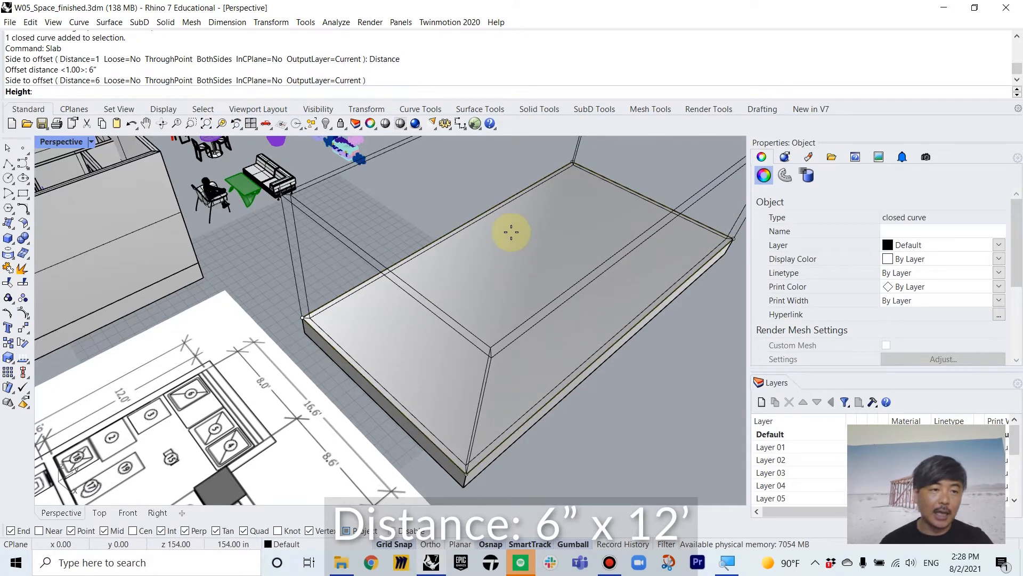
Give the new walls a height of 12'
text(12)
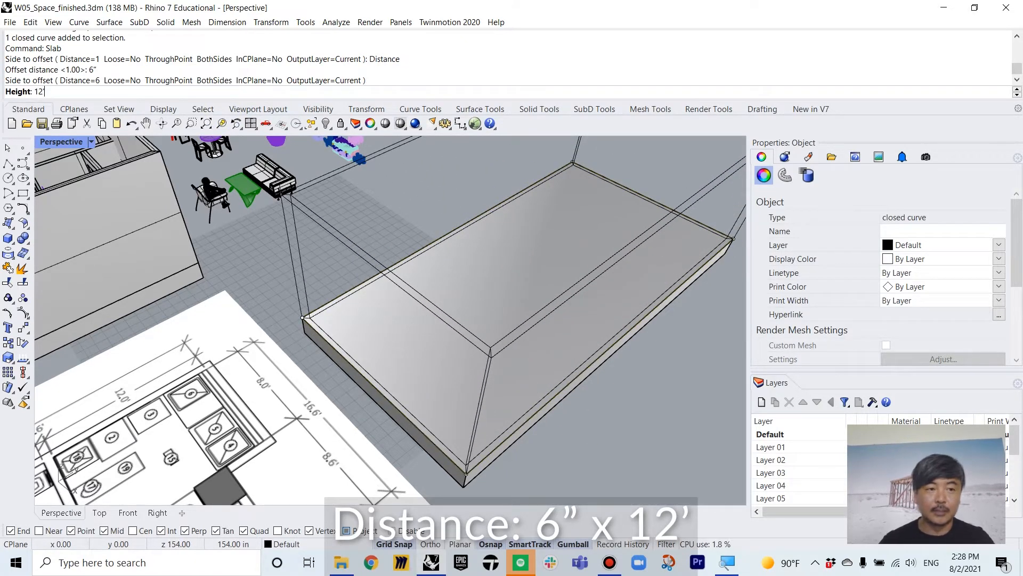
text(')
key(Return)
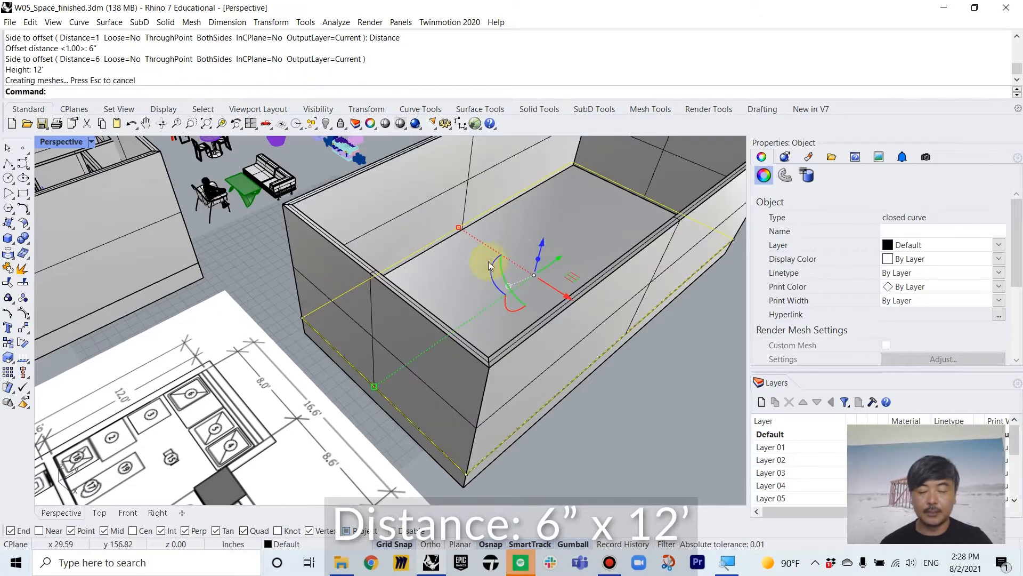
Inspect the new walls from several angles alongside the finished coffee shop
click(639, 449)
scroll(648, 447, down, 6)
right_drag(657, 446, 622, 322)
click(629, 282)
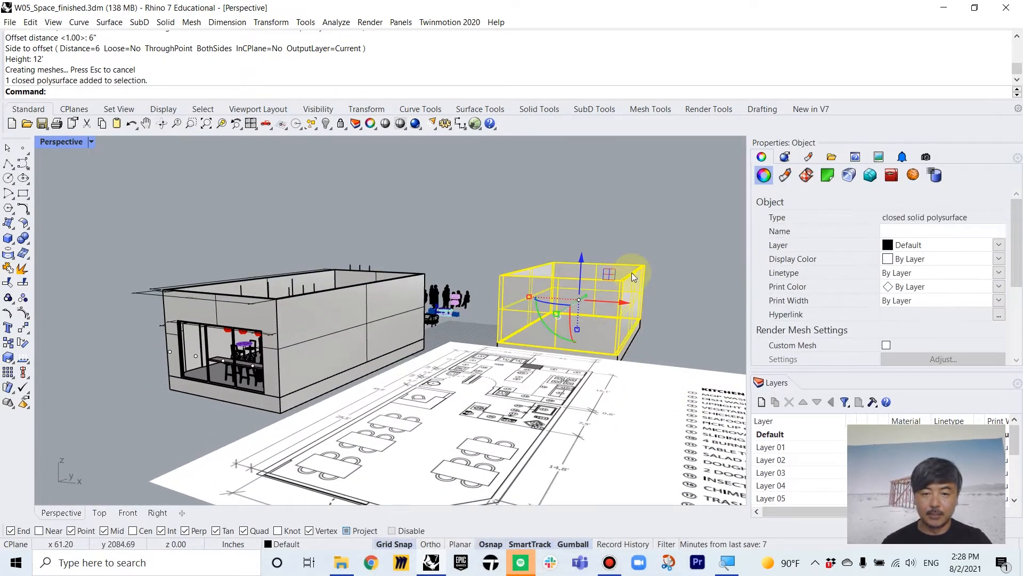
right_drag(631, 273, 647, 279)
click(641, 232)
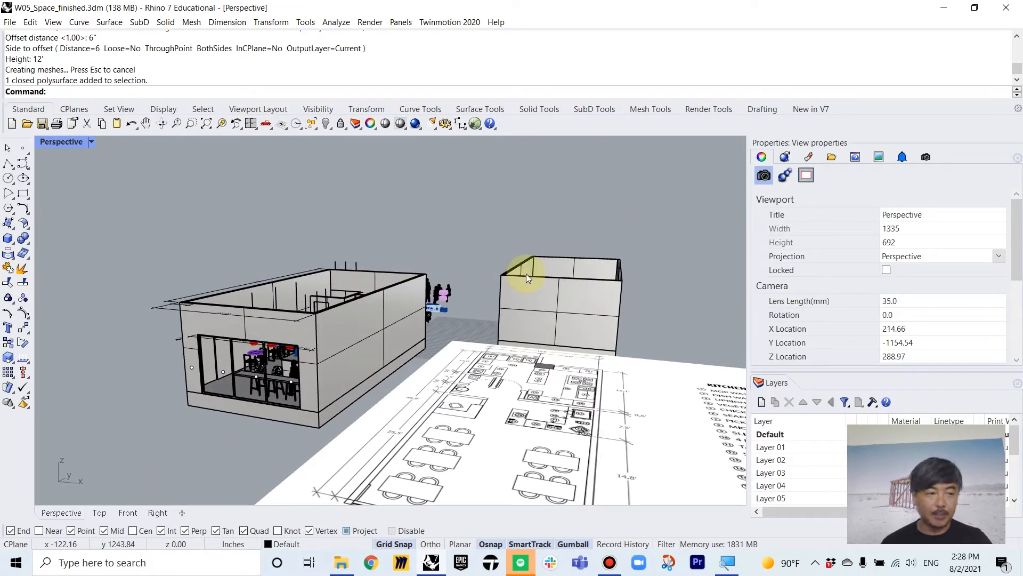
right_drag(548, 289, 444, 326)
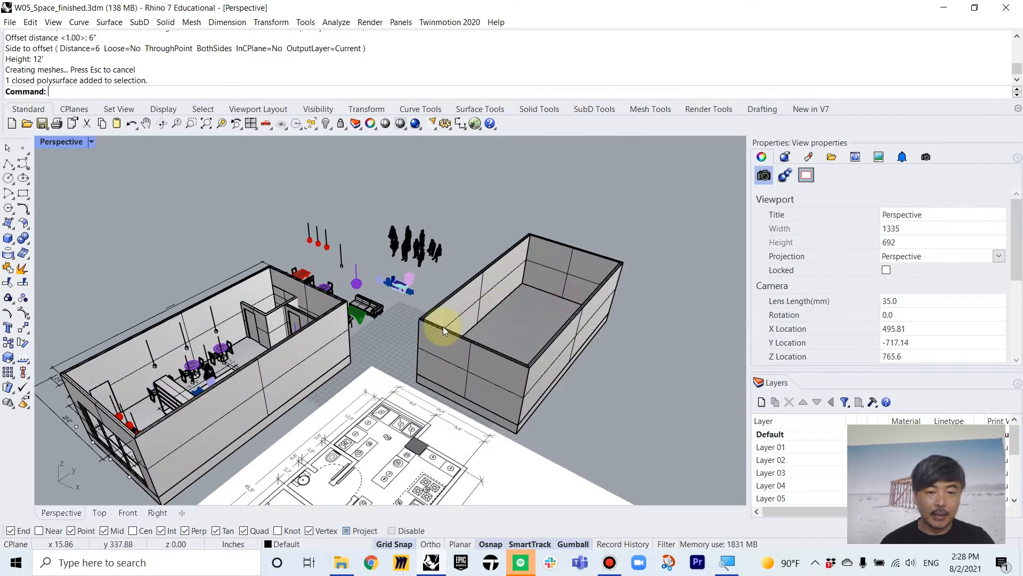
In the maximized Top viewport, dimension the interior width of the finished shop's corner room, placing the dimension outside the back wall
double_click(85, 142)
scroll(199, 217, down, 10)
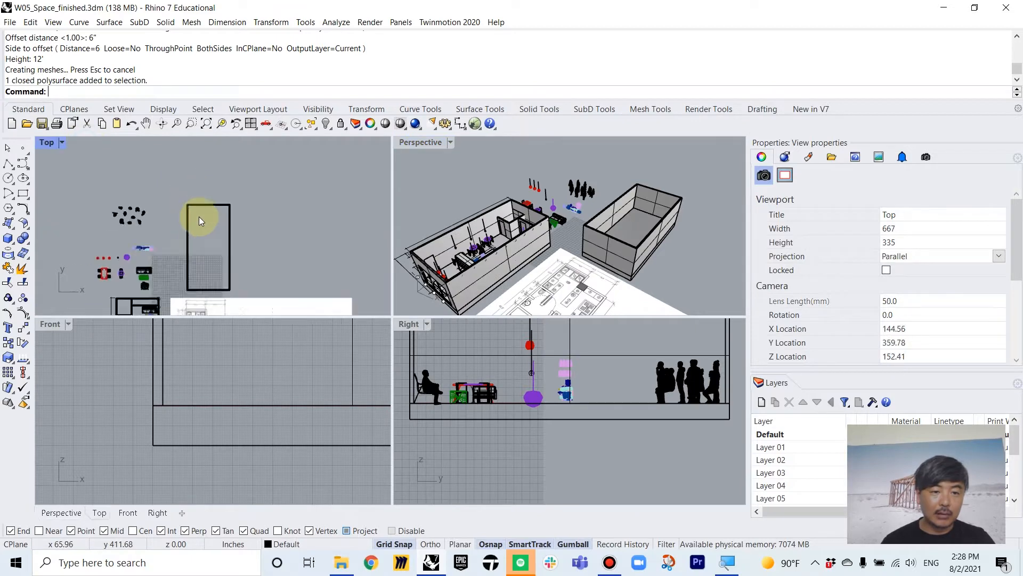
right_drag(122, 263, 175, 206)
scroll(176, 207, up, 5)
double_click(46, 142)
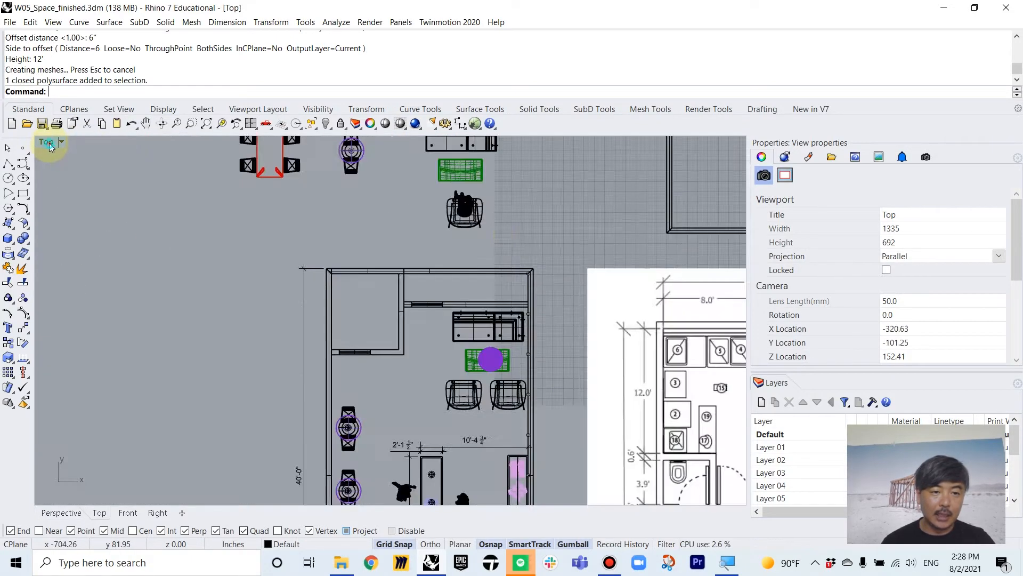
scroll(379, 267, up, 4)
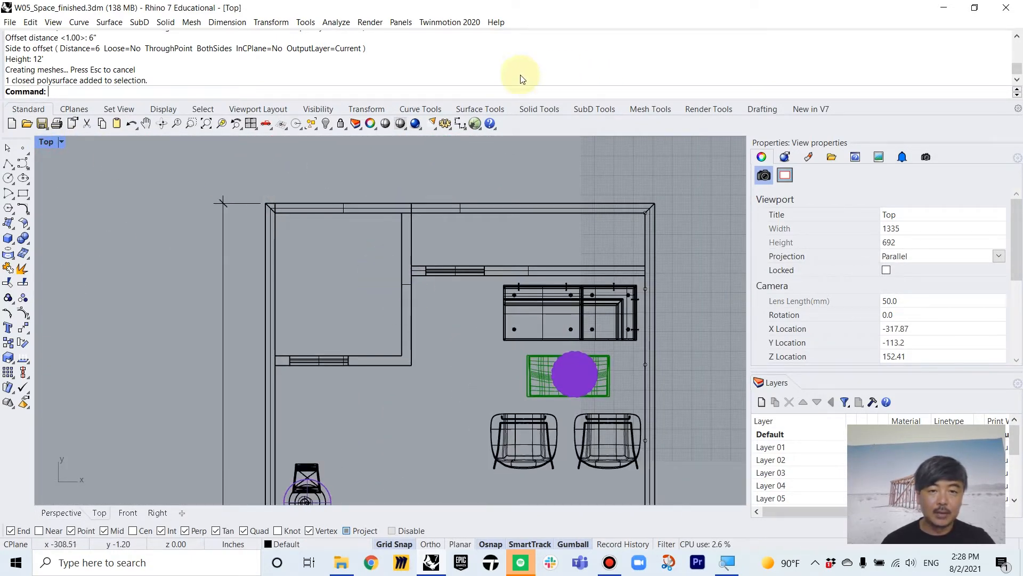
click(456, 129)
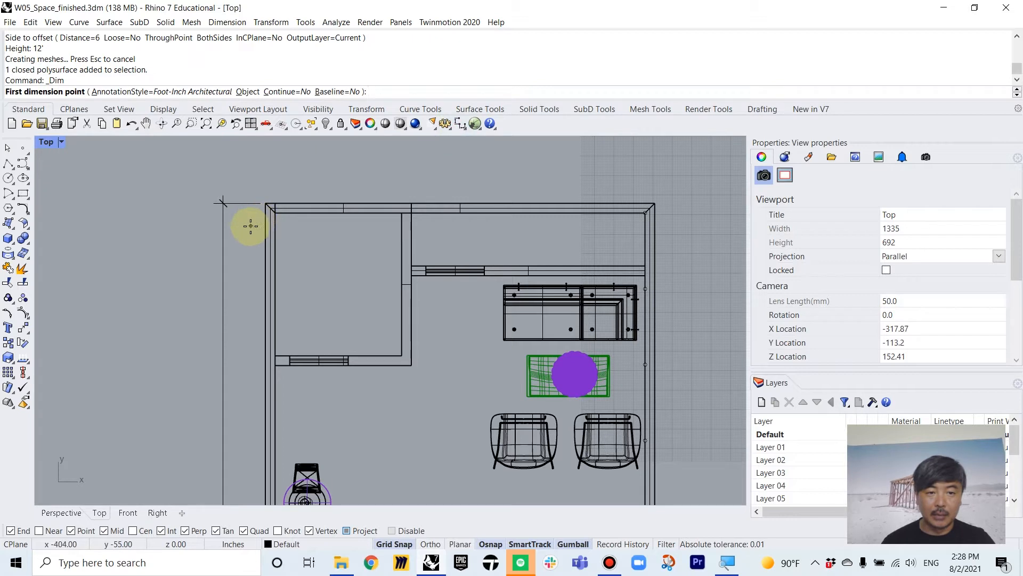
click(274, 213)
click(401, 211)
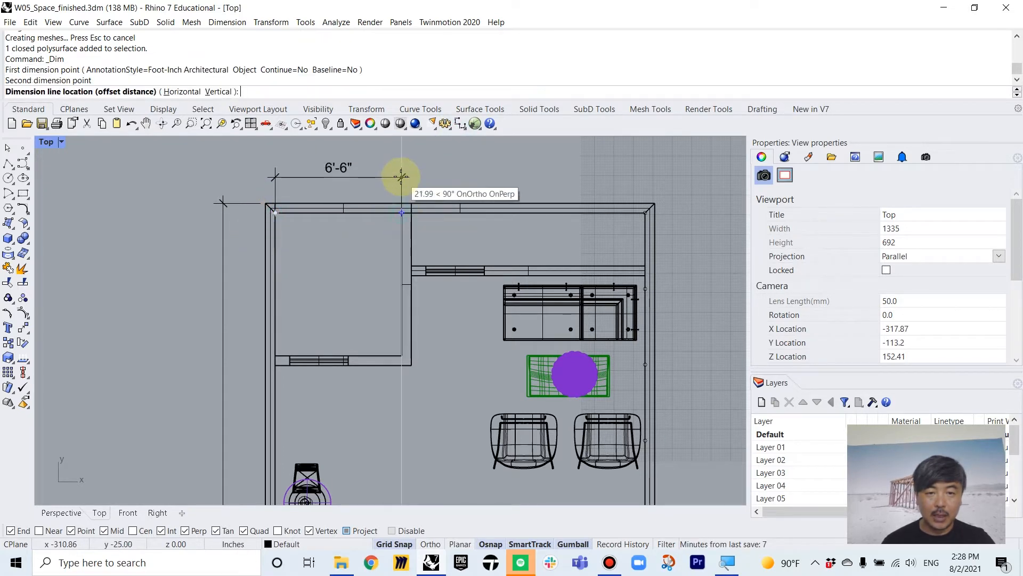
click(400, 174)
key(Return)
click(277, 210)
key(Escape)
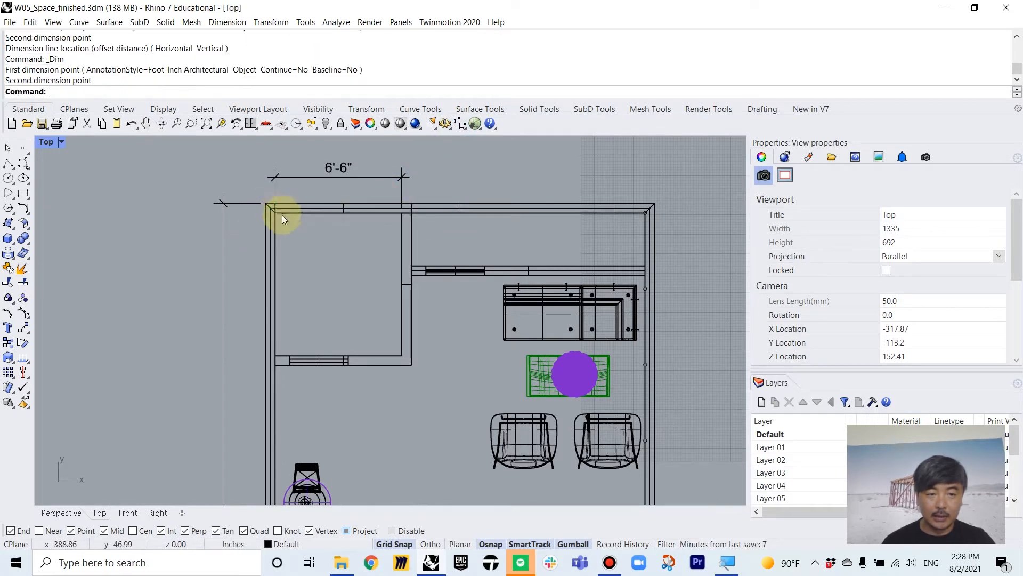
Dimension the interior depth of the corner room, placing the dimension outside the shop's side wall
key(Return)
click(275, 212)
click(275, 356)
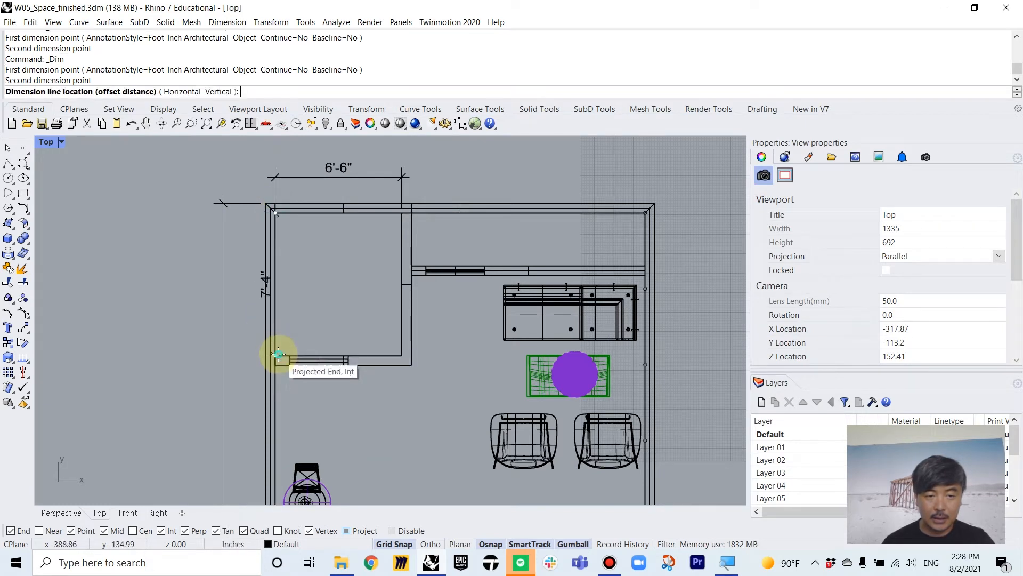
click(238, 353)
Dimension the depth of the narrow space between the back wall and the partition beside the corner room
scroll(379, 270, up, 3)
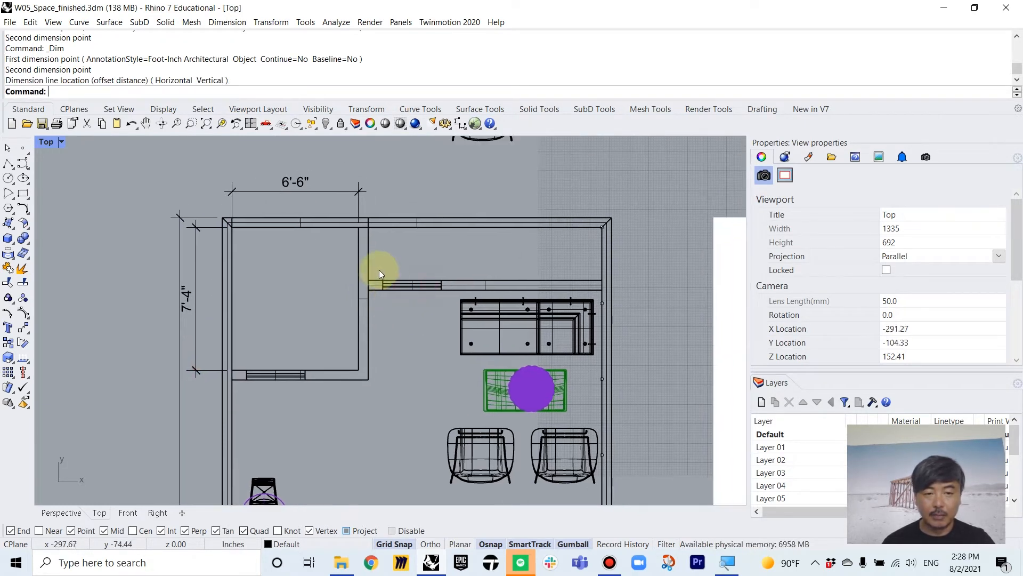
key(Return)
click(365, 287)
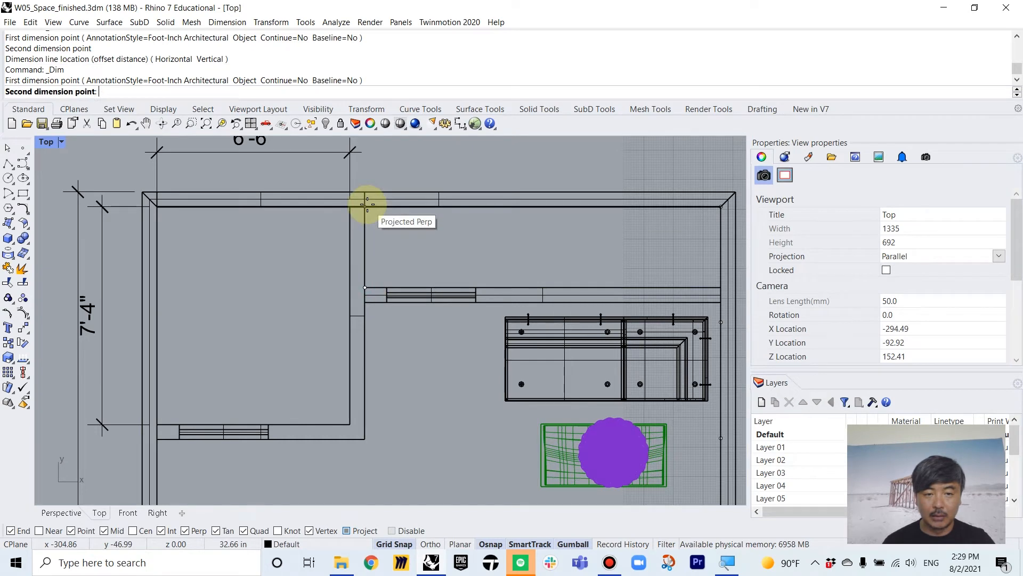
click(366, 204)
click(427, 226)
scroll(542, 259, down, 3)
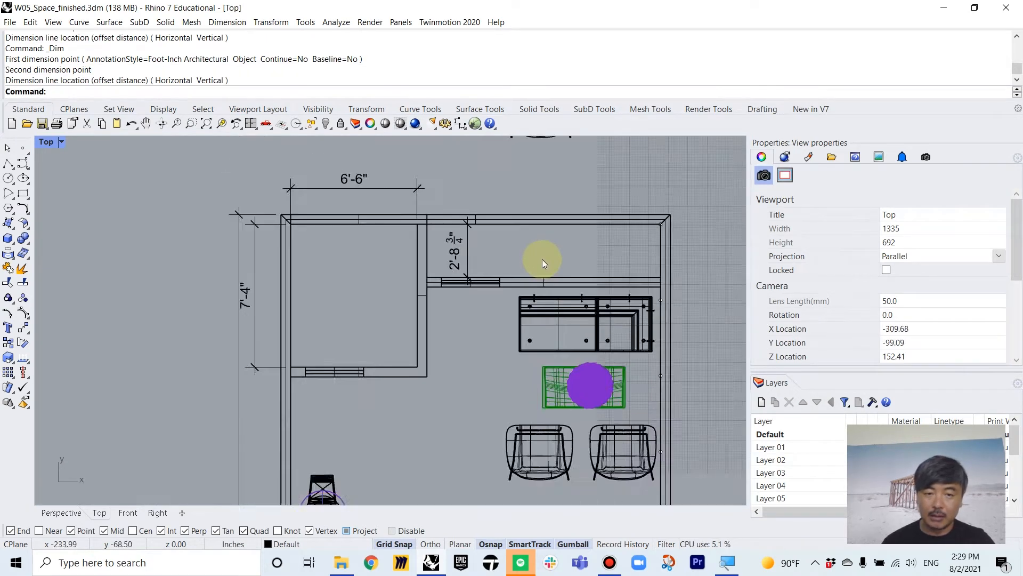
Copy the three room dimensions from the finished shop's inner back corner beside the corner room to the matching inner corner of the new walls
scroll(535, 273, up, 3)
scroll(609, 272, down, 3)
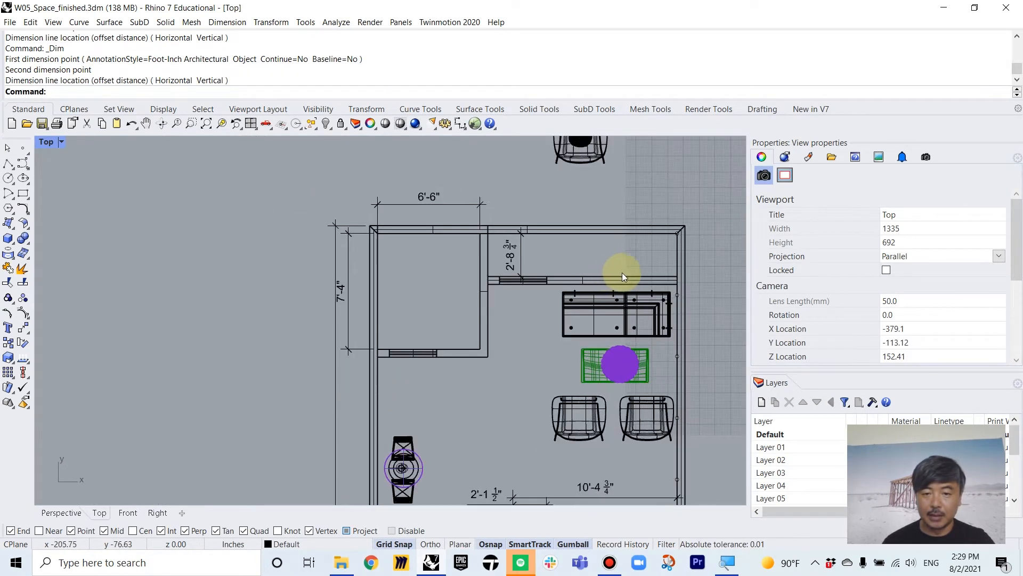
scroll(673, 215, down, 2)
scroll(557, 261, up, 4)
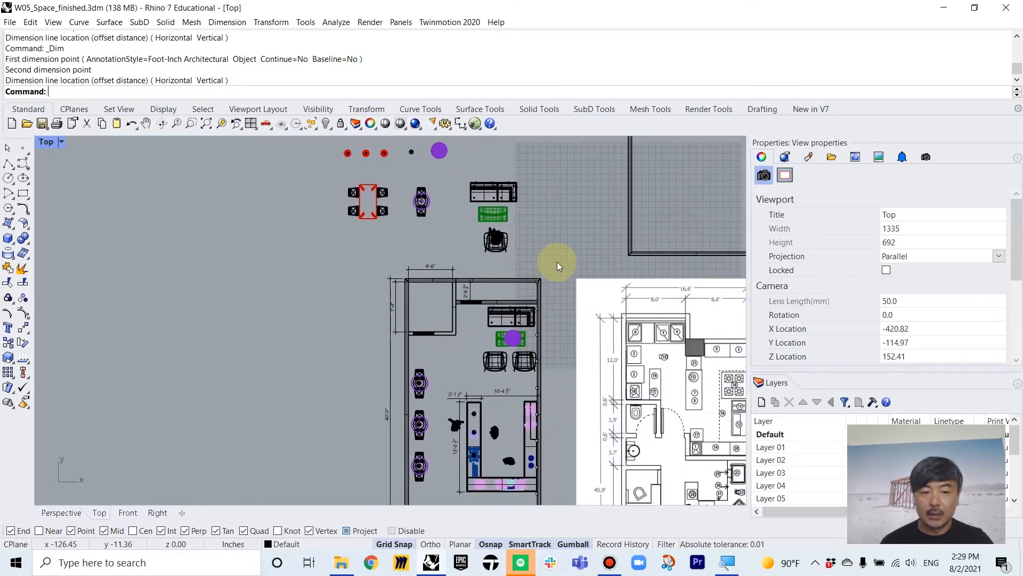
click(464, 212)
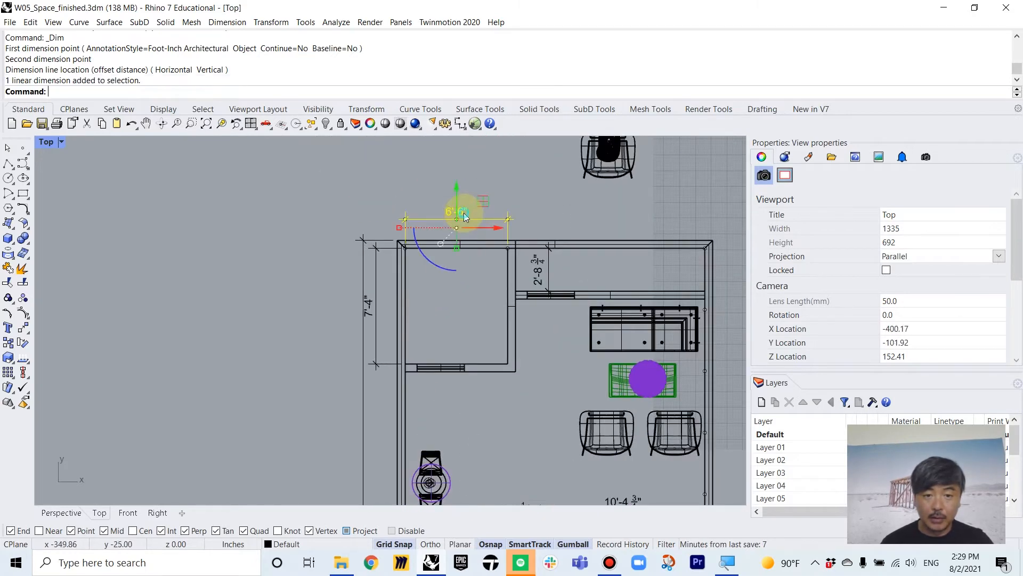
shift+click(376, 305)
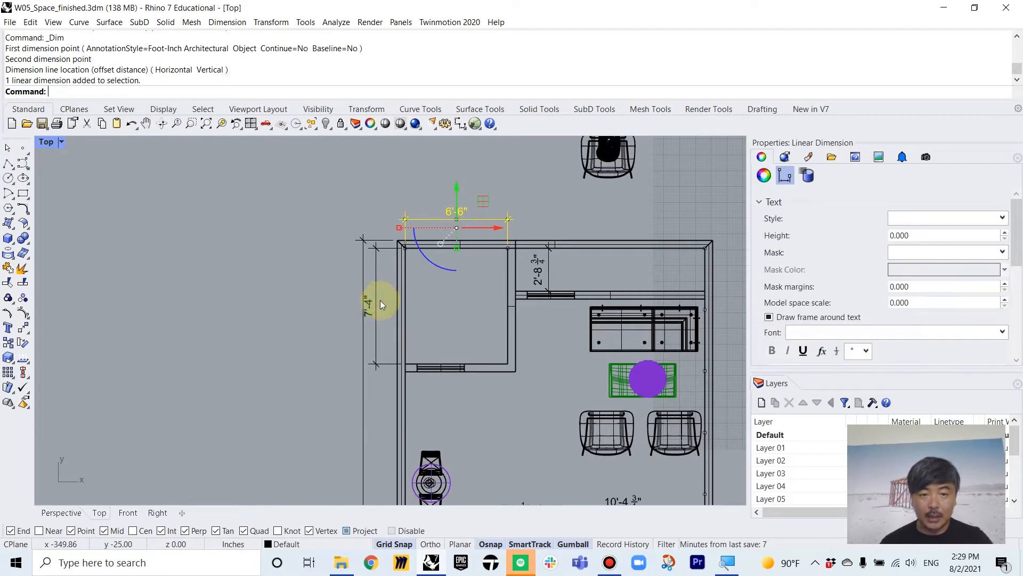
shift+click(553, 278)
text(c)
key(Return)
click(405, 249)
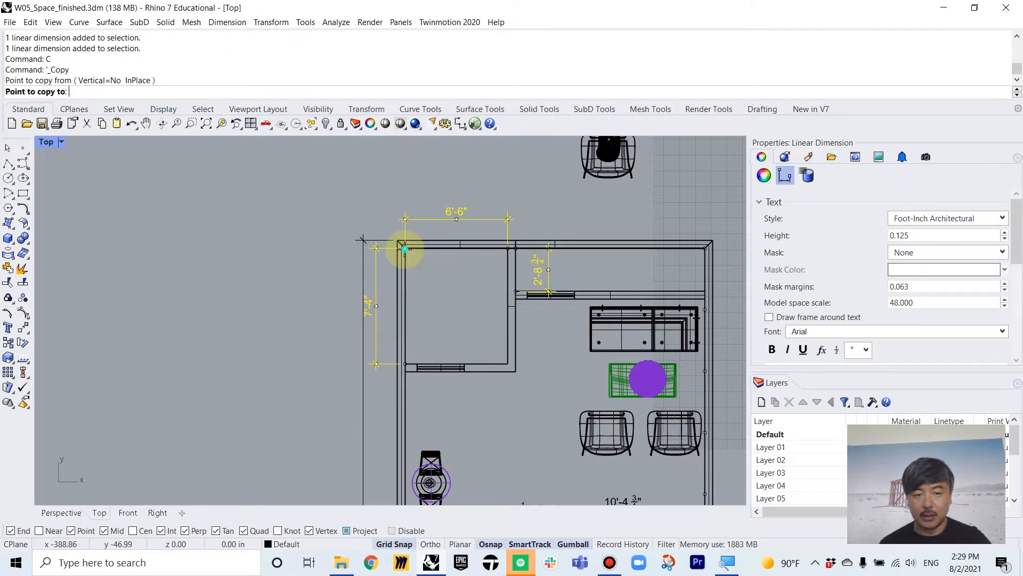
scroll(405, 248, down, 5)
scroll(599, 228, up, 6)
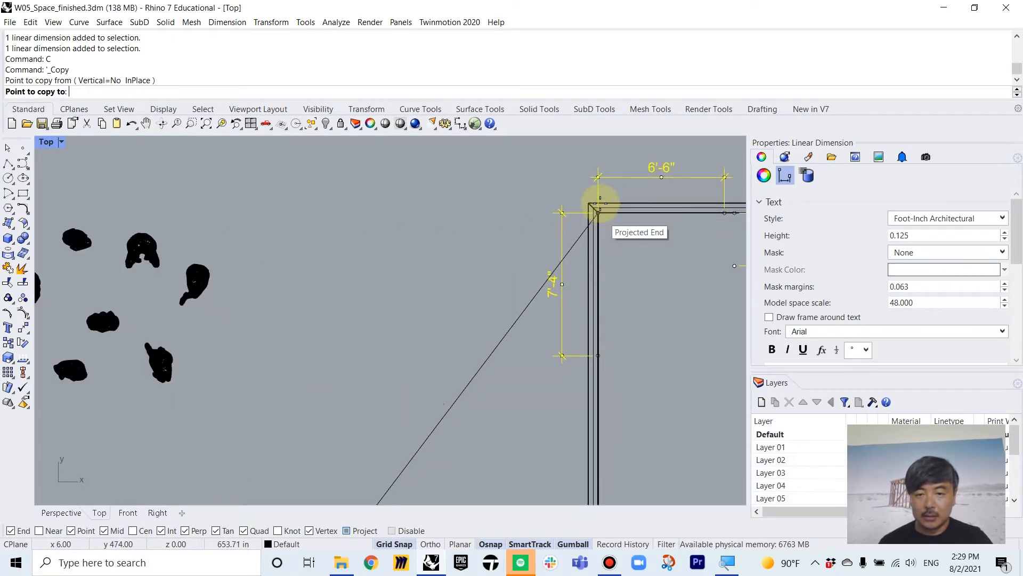
click(598, 212)
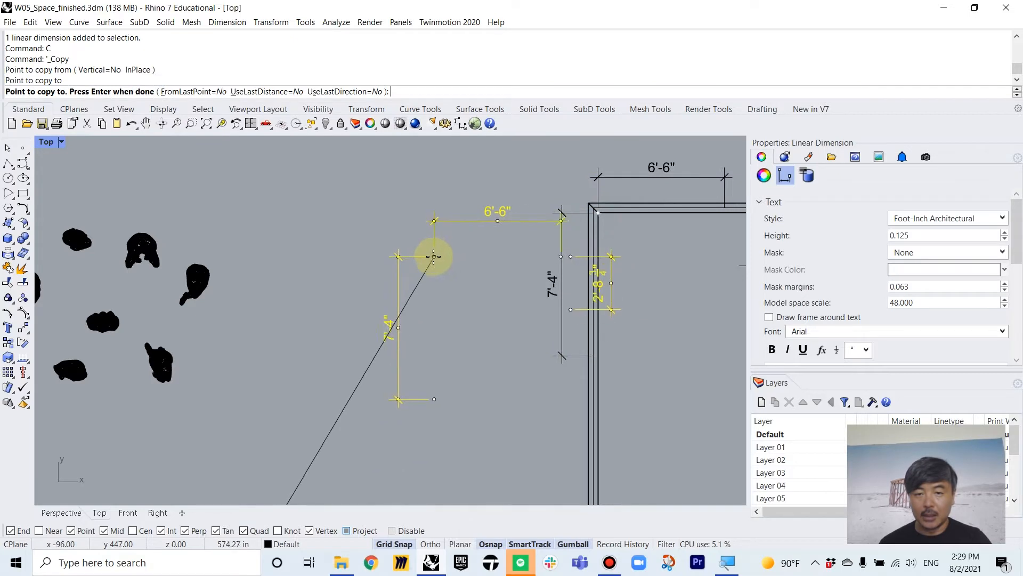
key(Return)
Draw a polyline for the corner room from the side wall's inner face at the 7'-4" dimension, 6'6" across, then perpendicular to the back wall
scroll(610, 285, down, 2)
right_drag(610, 286, 449, 280)
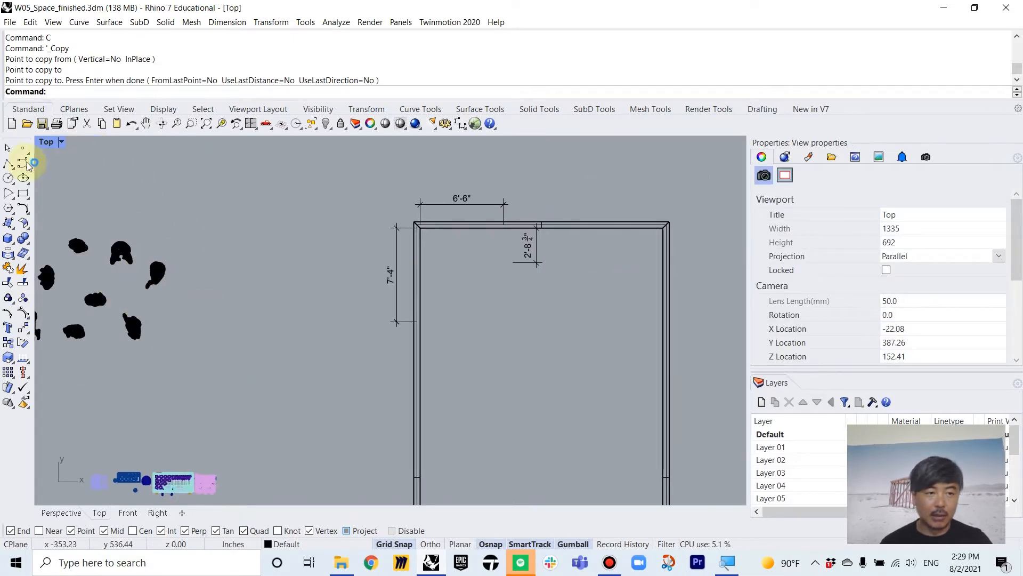
click(8, 162)
scroll(400, 307, up, 4)
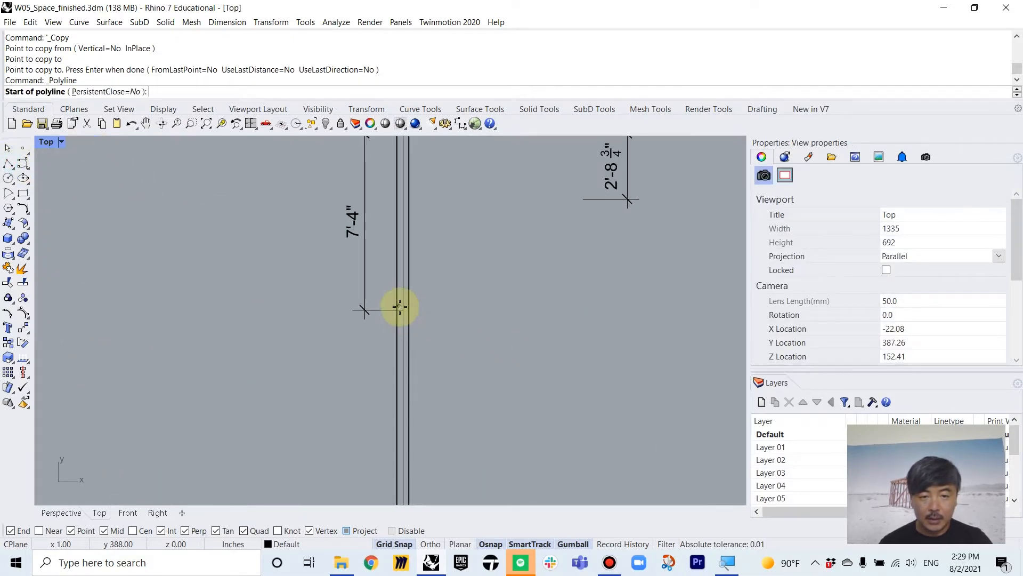
click(405, 310)
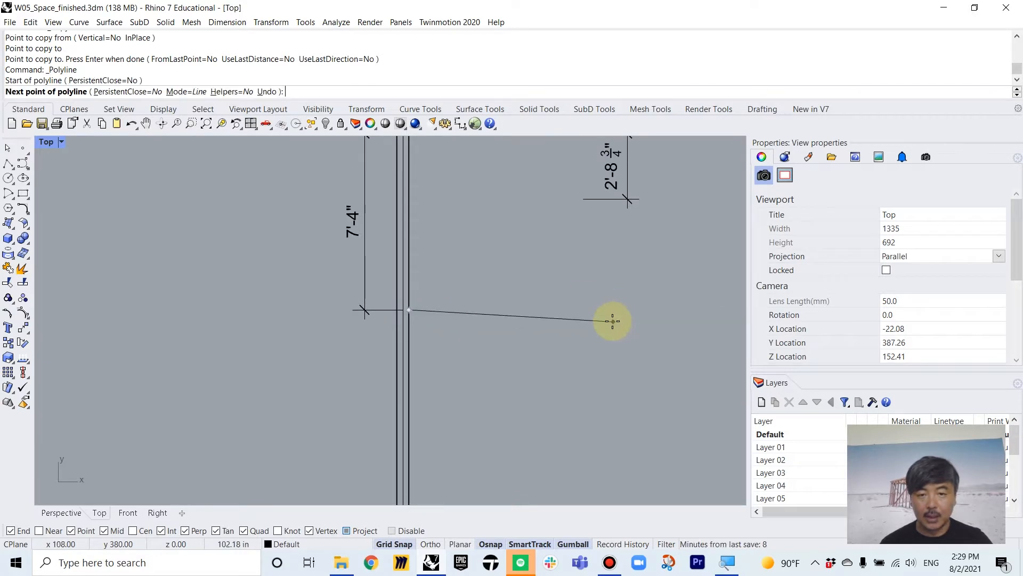
scroll(586, 317, down, 3)
text(6)
key(Return)
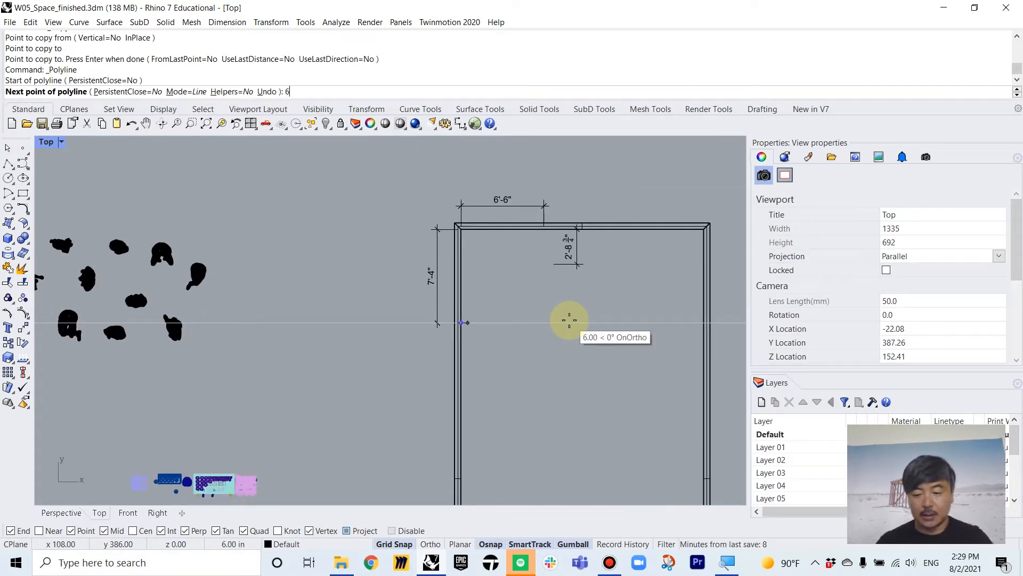
text('6")
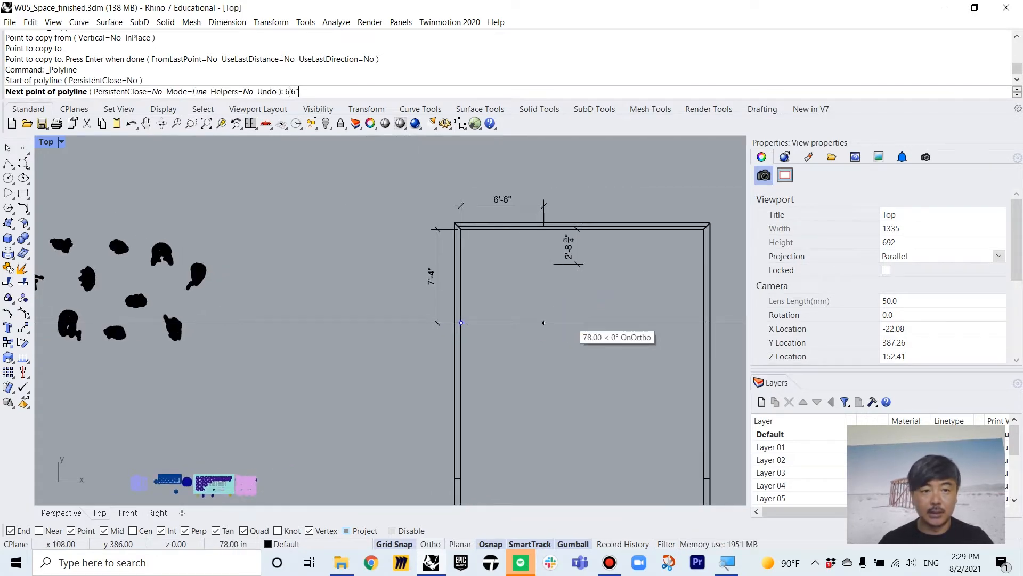
key(Return)
click(569, 320)
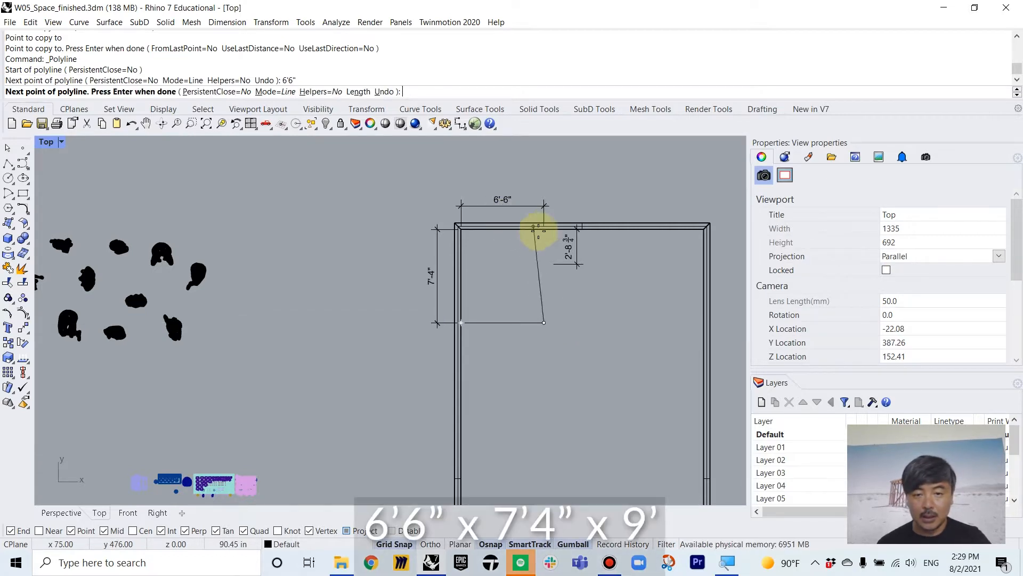
click(547, 229)
key(Return)
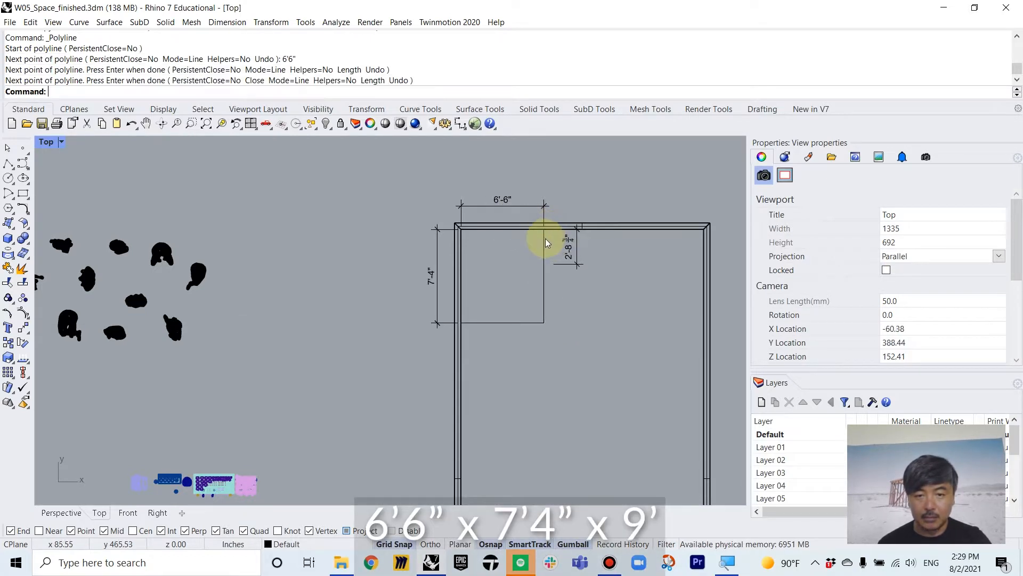
Turn the corner room polyline into a partition with the Slab command, offset 6" outward from the room and 9' high
scroll(563, 301, up, 4)
scroll(523, 298, up, 1)
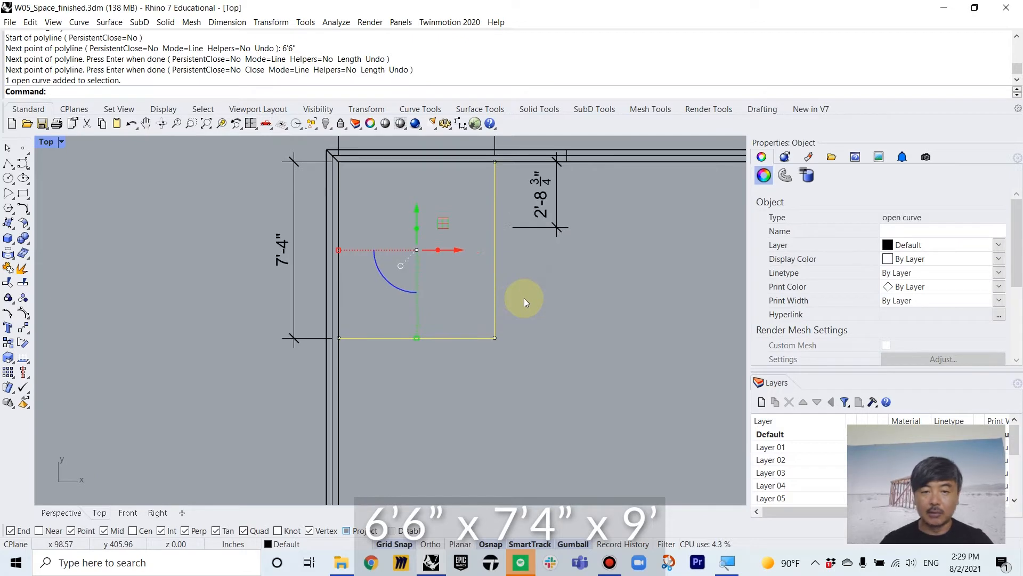
text(slab)
key(Return)
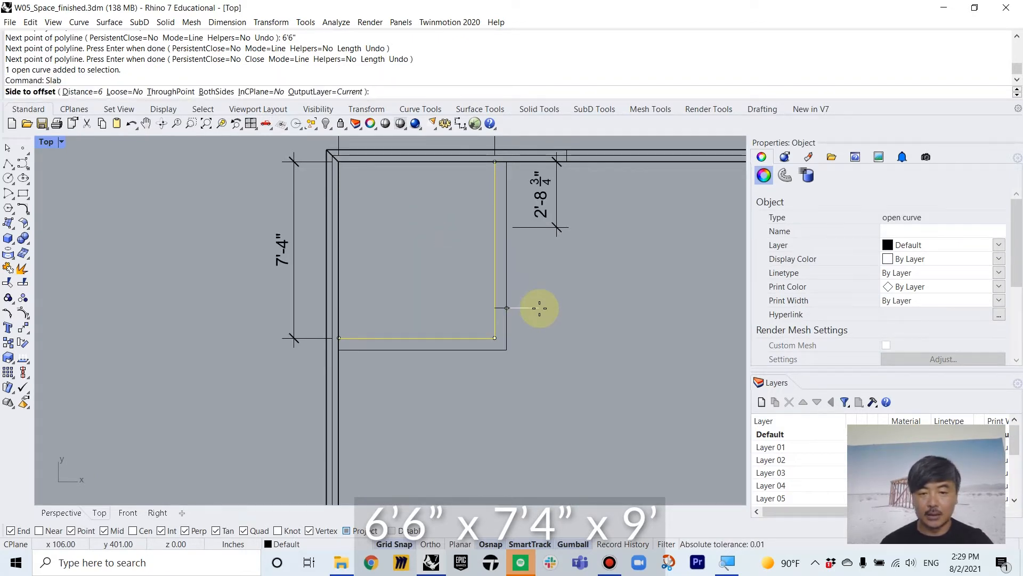
click(539, 308)
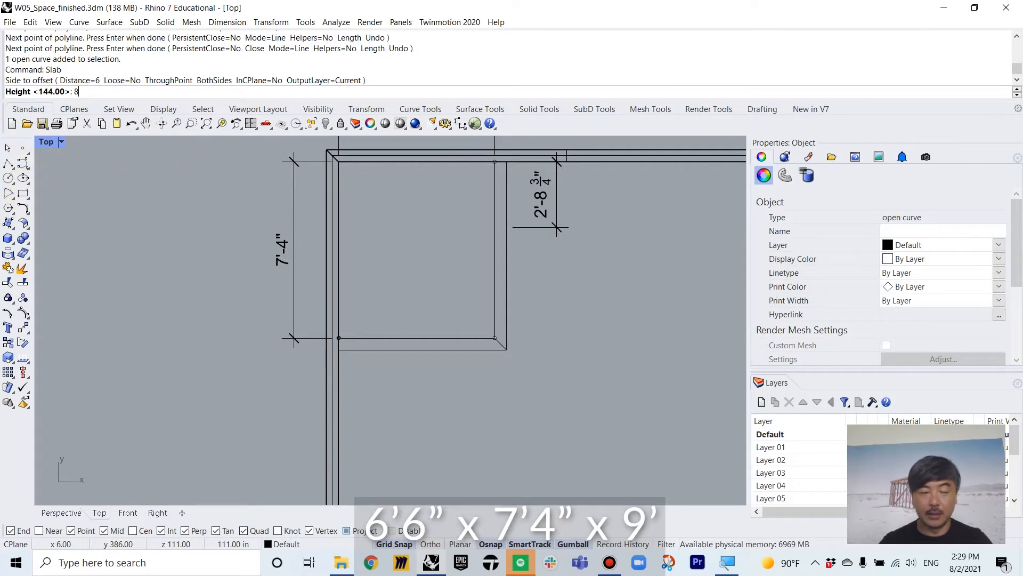
key(BackSpace)
key(BackSpace)
text(9)
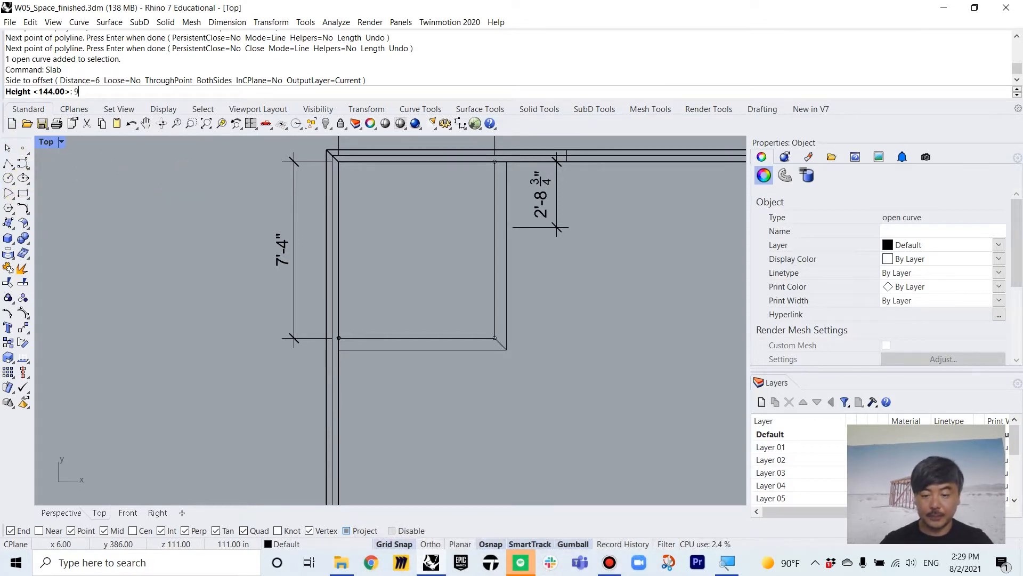
text(')
key(Return)
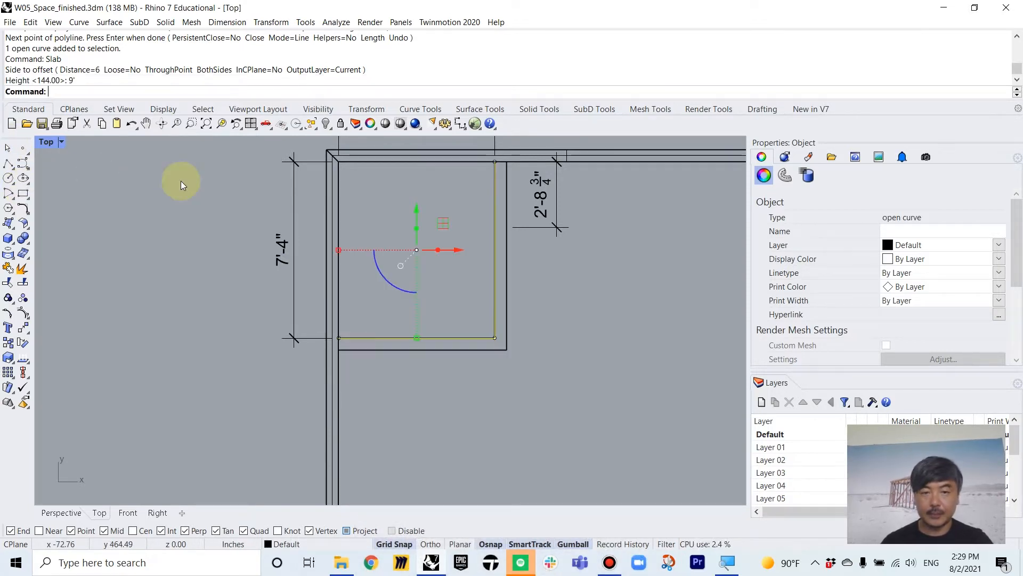
click(545, 262)
Draw a 3' guide line from the back wall along the outer face of the corner room's partition
scroll(570, 274, down, 4)
right_drag(570, 274, 381, 283)
click(8, 164)
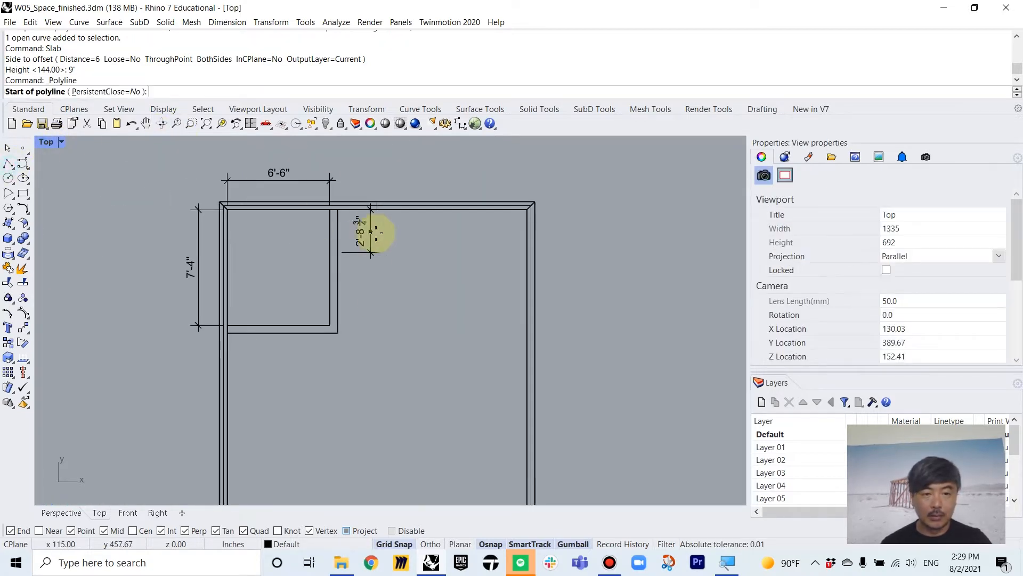
scroll(373, 233, up, 4)
click(306, 202)
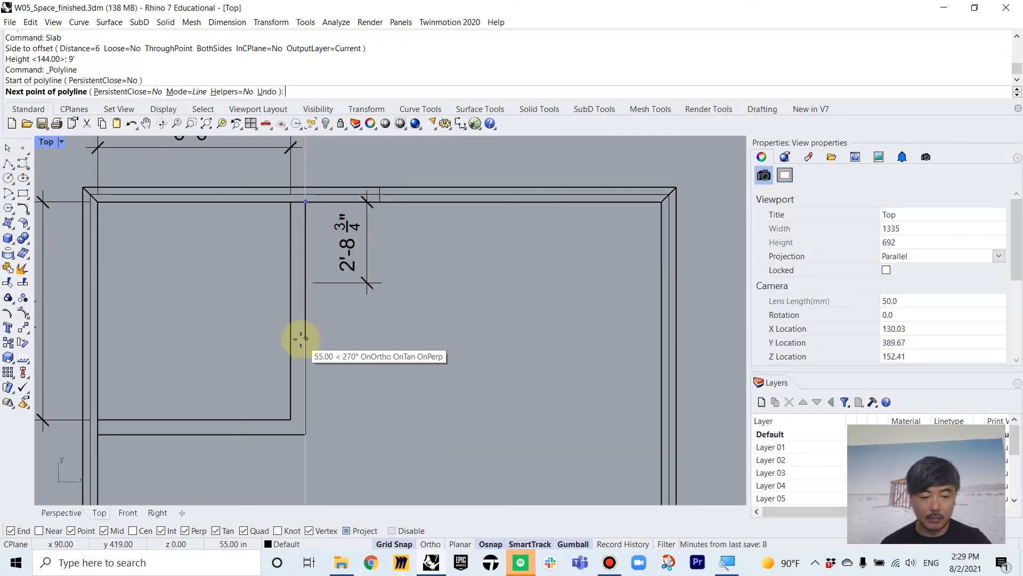
text(3')
key(Return)
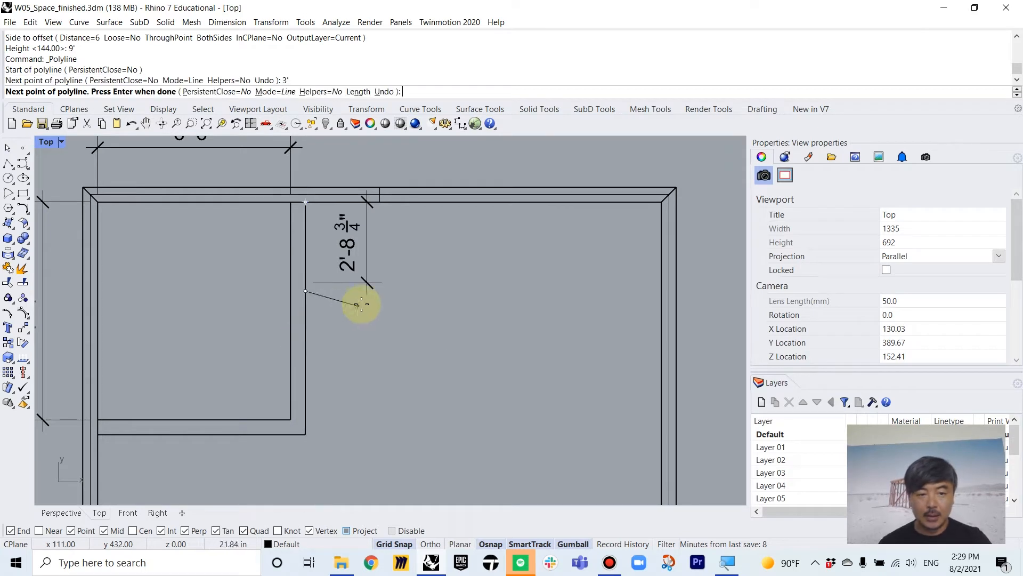
key(Return)
Draw a straight polyline from the 3' guide line's end perpendicular to the opposite side wall's inner face
key(Return)
click(305, 291)
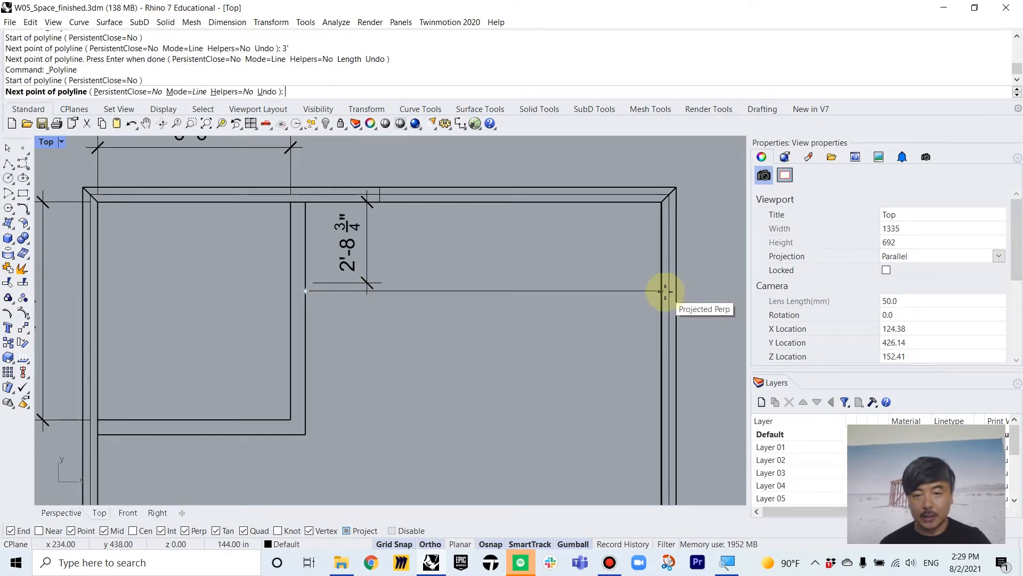
click(661, 291)
key(Return)
Turn the cross line into a partition with the Slab command, offset 6" toward the back wall and 9' high
click(625, 290)
right_drag(577, 266, 539, 295)
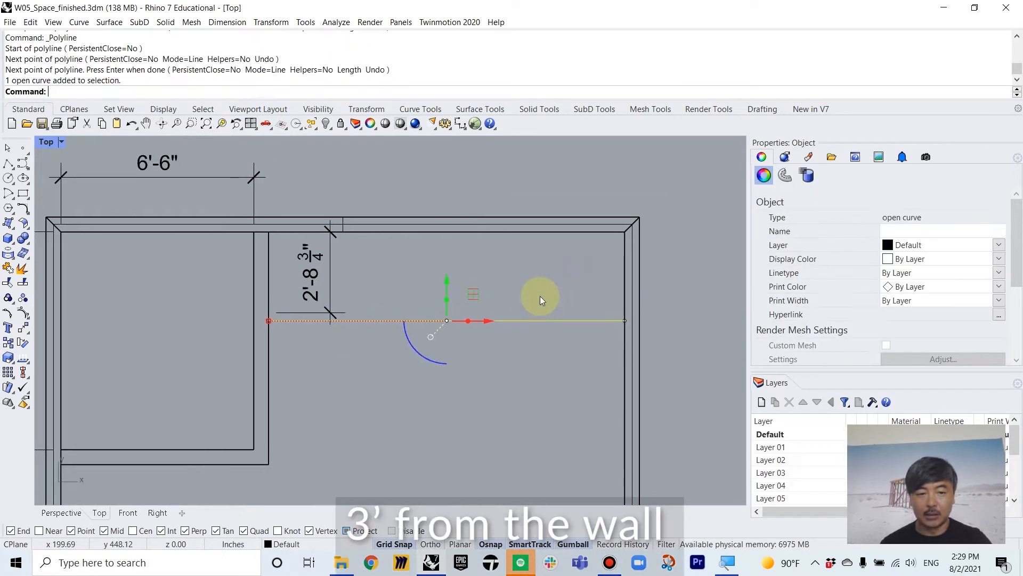
text(Slab)
key(Return)
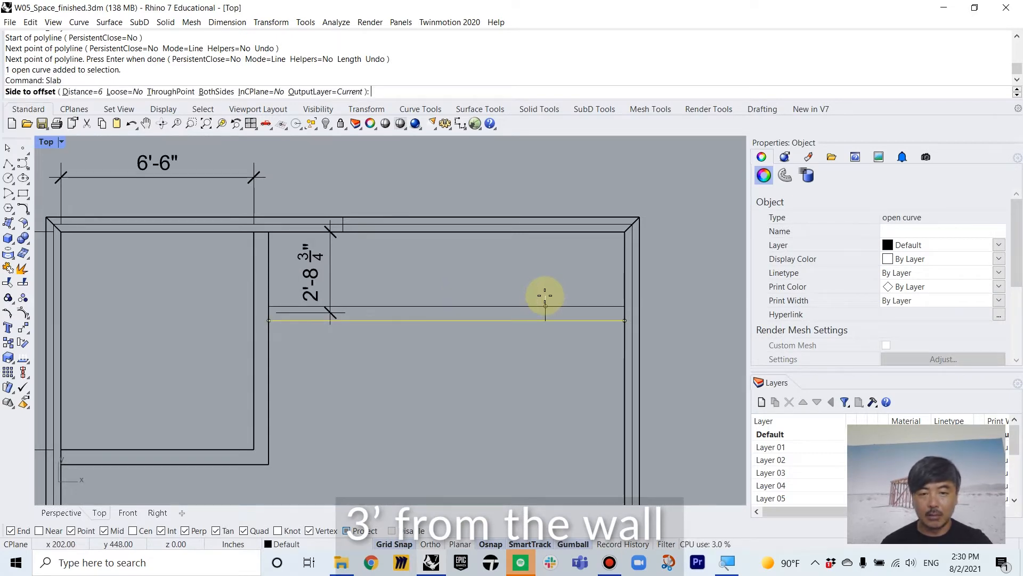
click(545, 294)
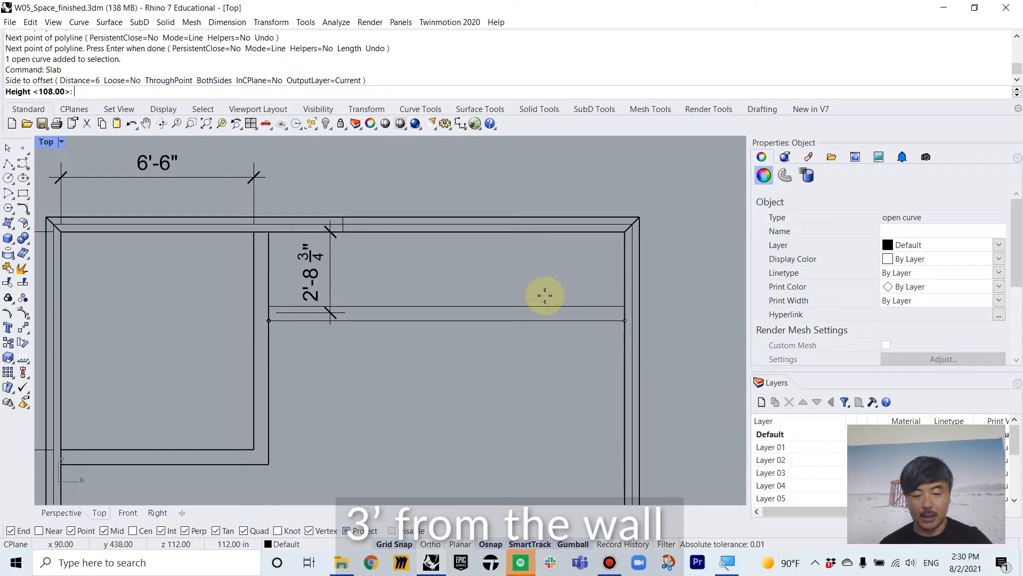
text(9)
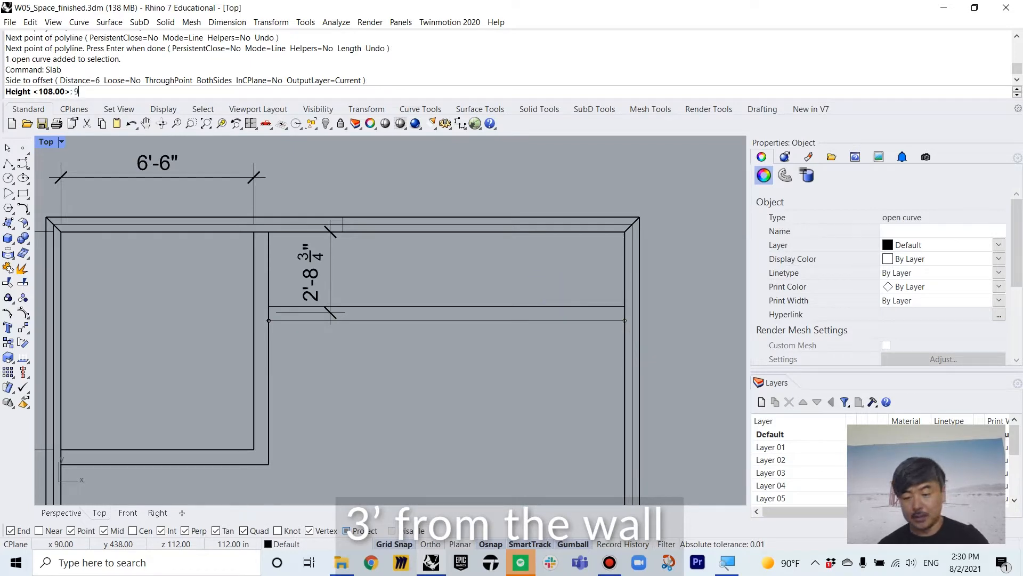
key(Return)
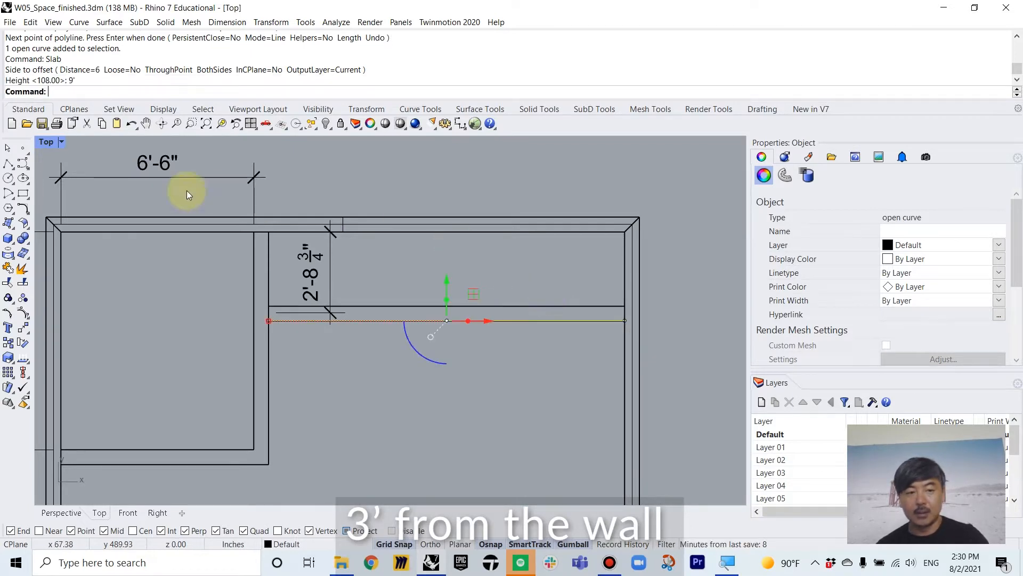
Inspect the new shop's corner room and cross partition in the maximized Perspective viewport
double_click(46, 144)
double_click(417, 143)
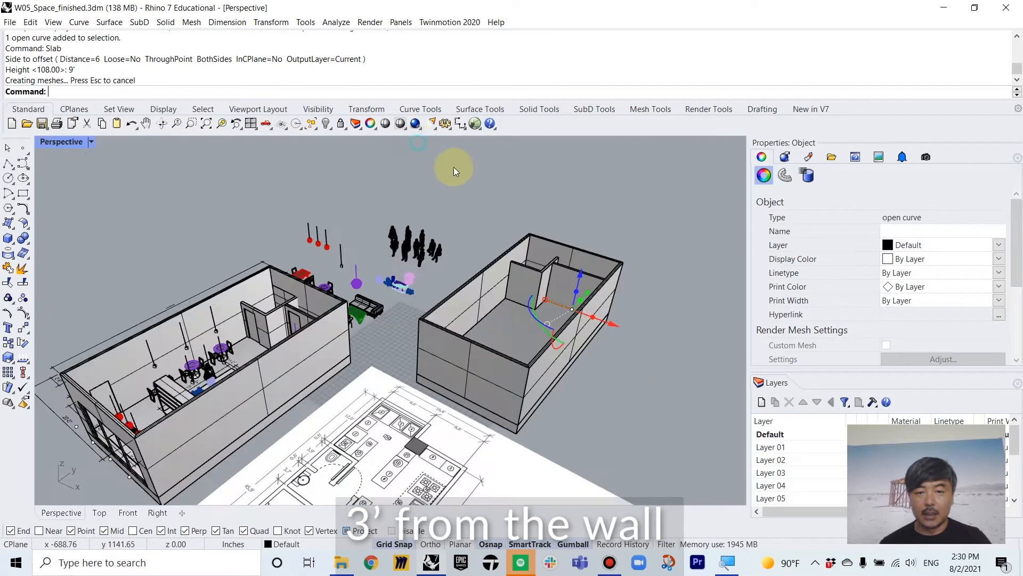
click(564, 219)
right_drag(565, 219, 552, 305)
scroll(551, 305, up, 4)
shift+right_drag(486, 358, 455, 251)
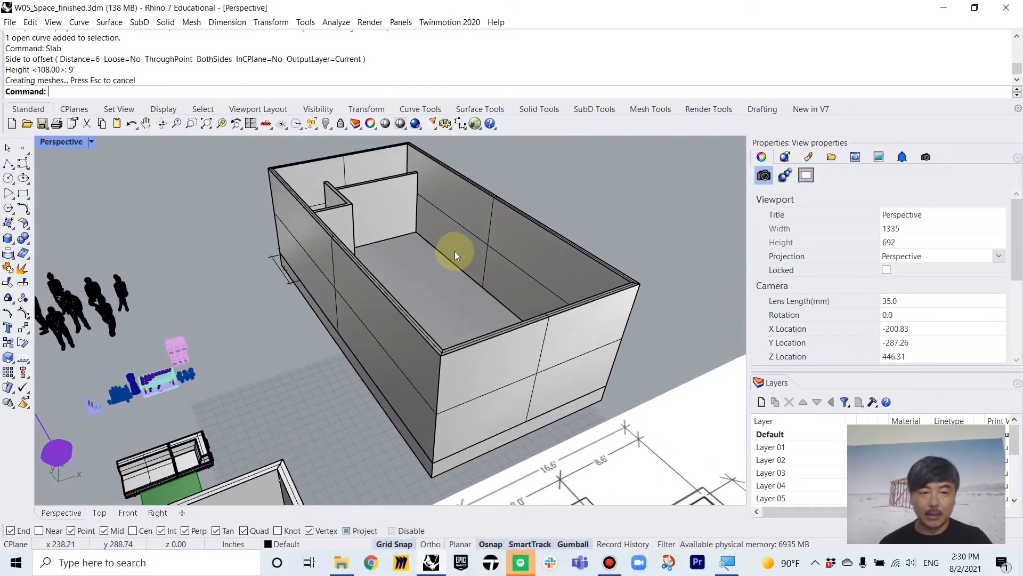
click(668, 228)
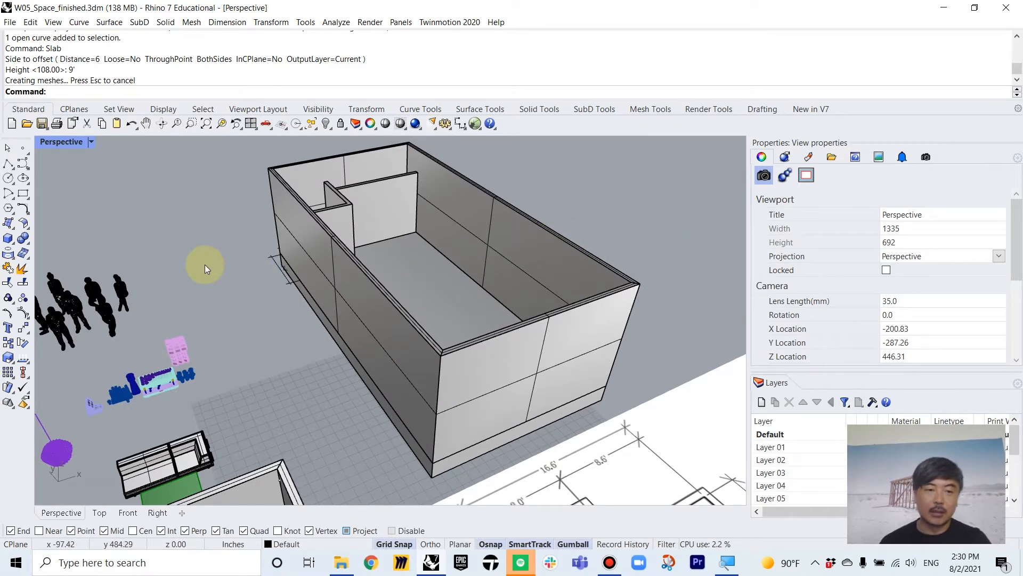
right_drag(491, 246, 491, 323)
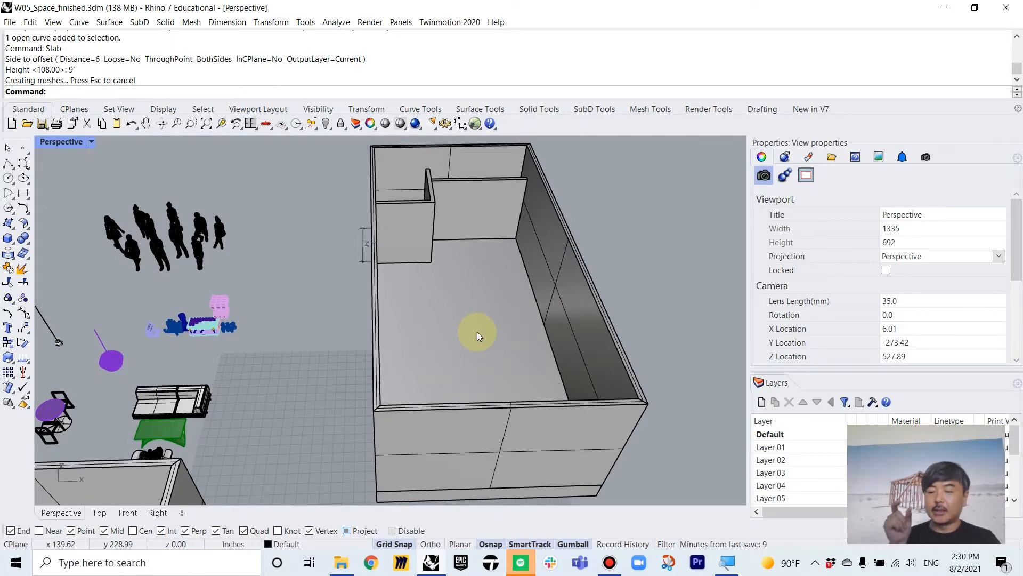
Create a box 3' long, 3' wide and 7' high on the open ground beside the new shop
double_click(58, 142)
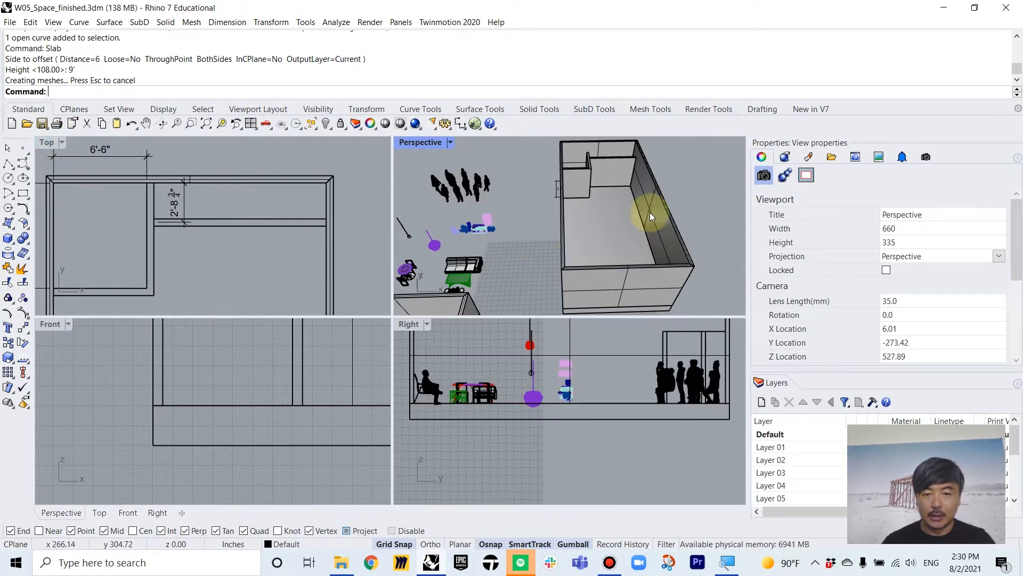
right_drag(582, 240, 621, 239)
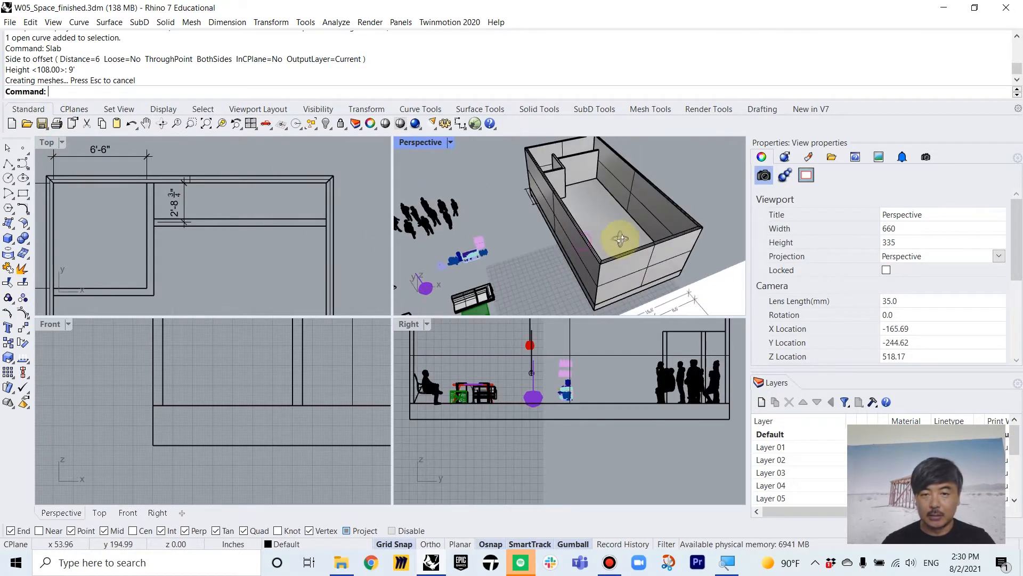
click(8, 240)
scroll(608, 234, up, 5)
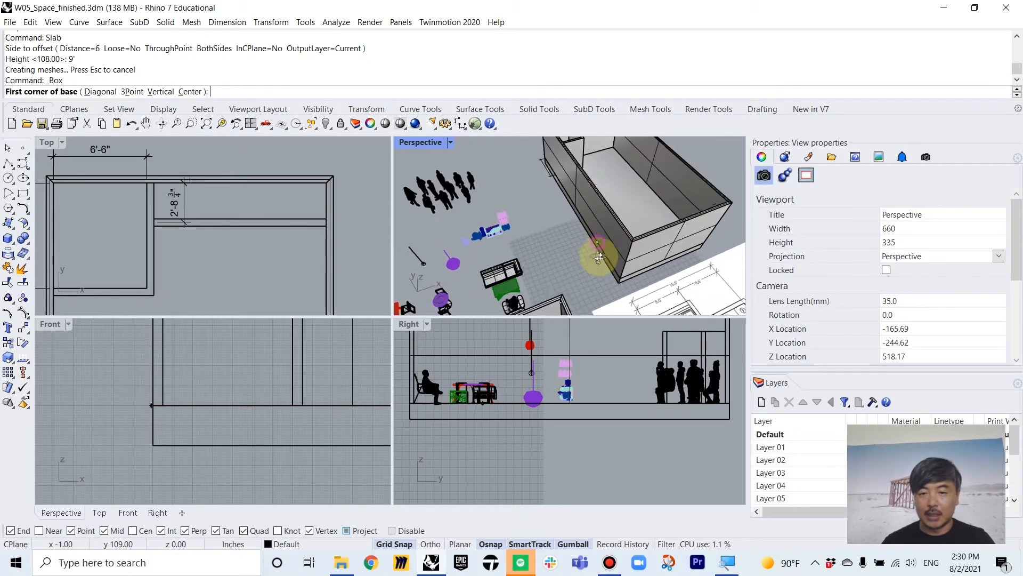
double_click(426, 143)
scroll(487, 240, down, 5)
scroll(442, 341, up, 5)
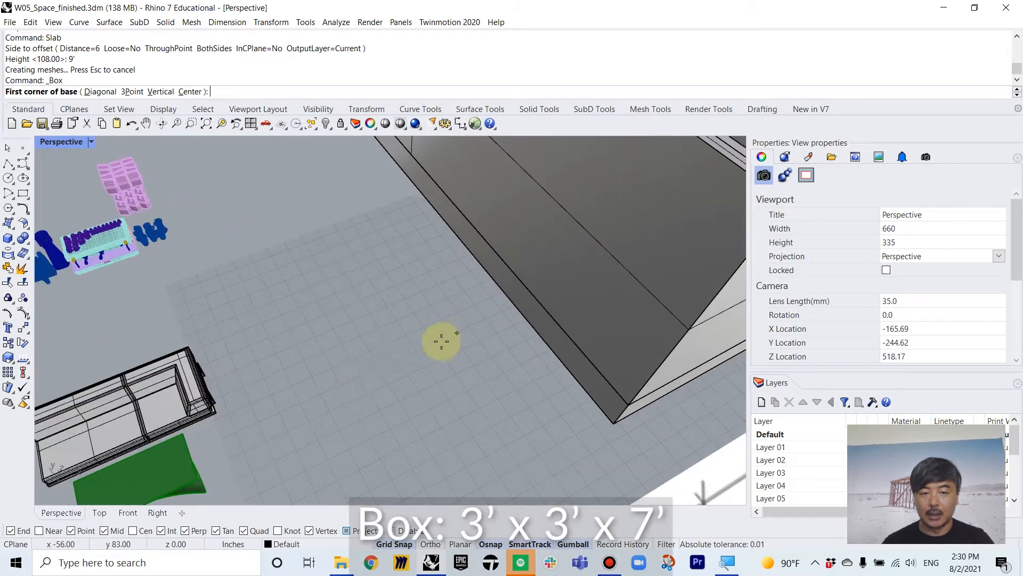
click(354, 401)
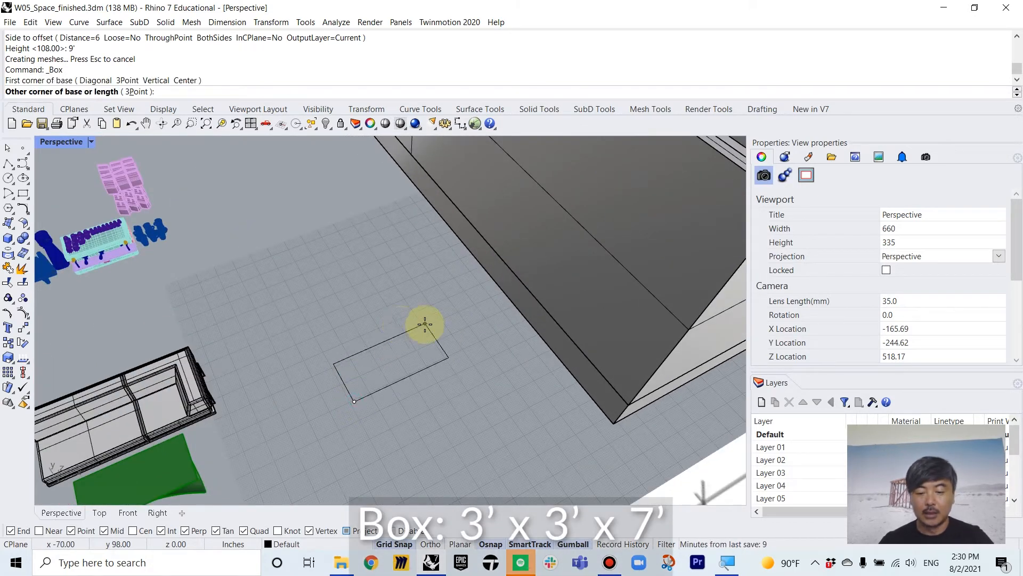
text(3')
key(Return)
text(3)
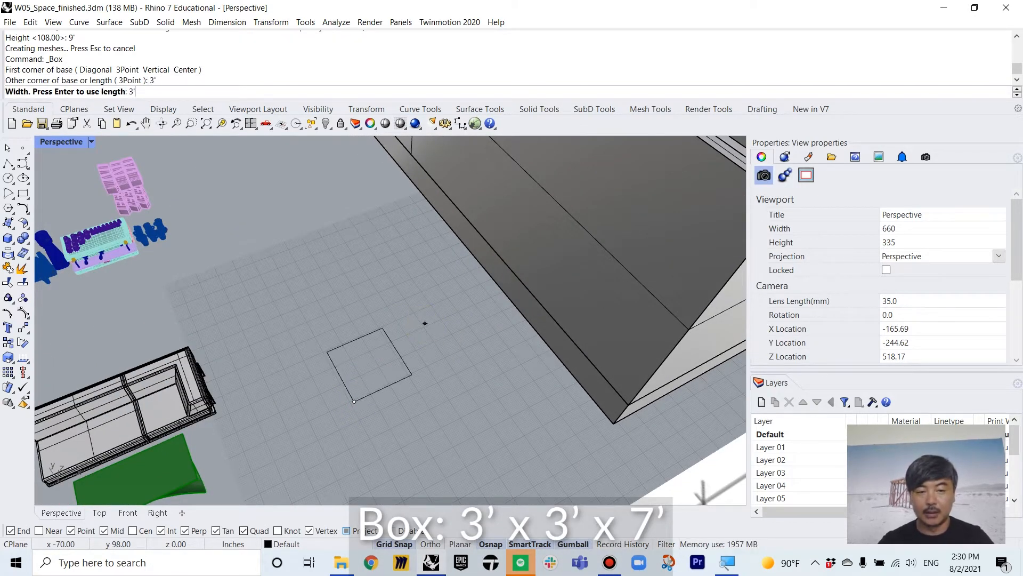
text(')
click(425, 323)
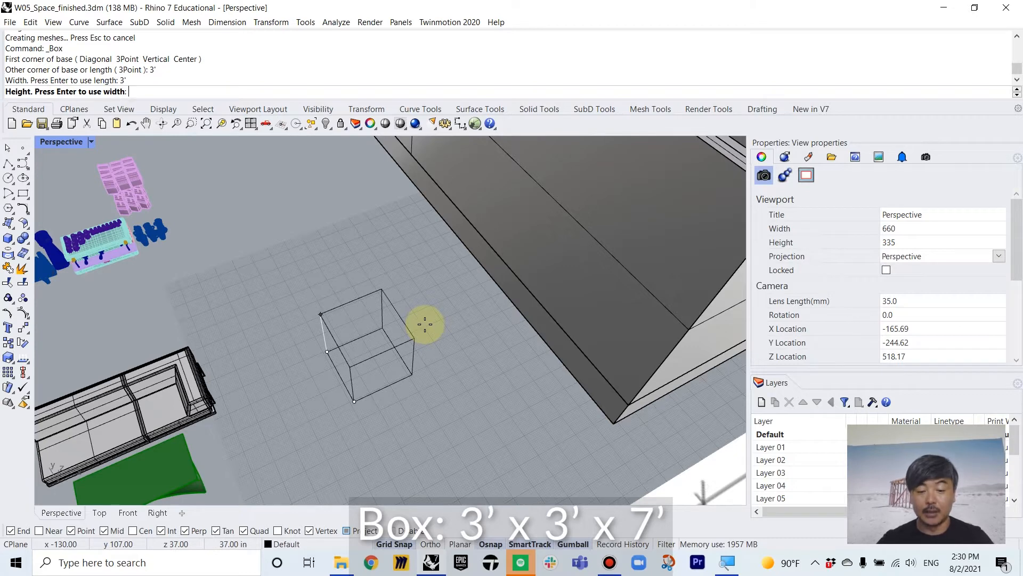
text(7')
key(Return)
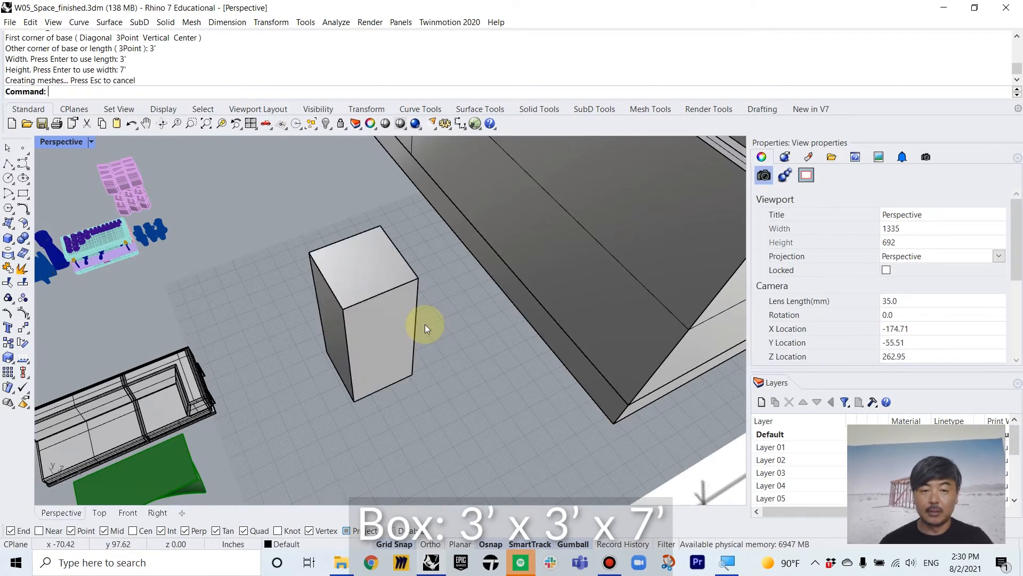
Move the box into the shop's front corner at the inner wall faces, and shift it sideways so it straddles the side wall
click(343, 276)
click(64, 142)
double_click(64, 142)
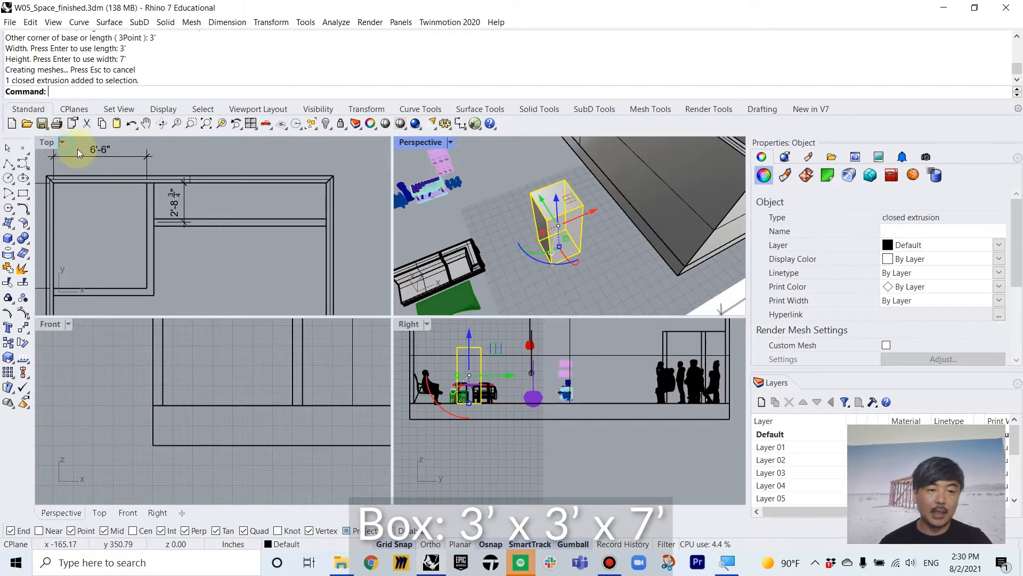
scroll(173, 194, down, 12)
right_drag(167, 231, 162, 214)
scroll(154, 216, up, 6)
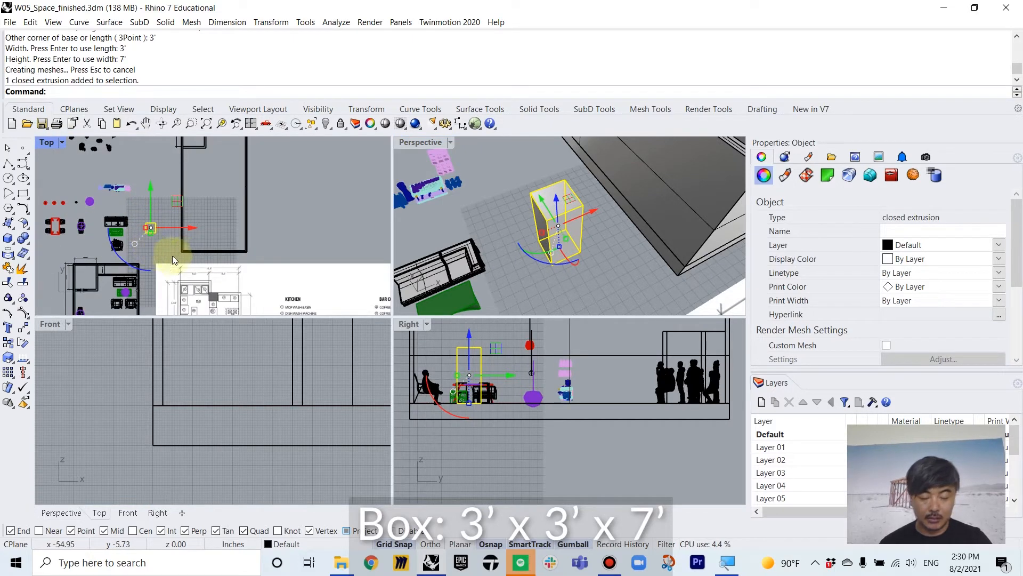
text(m)
key(Return)
scroll(183, 254, up, 5)
click(113, 220)
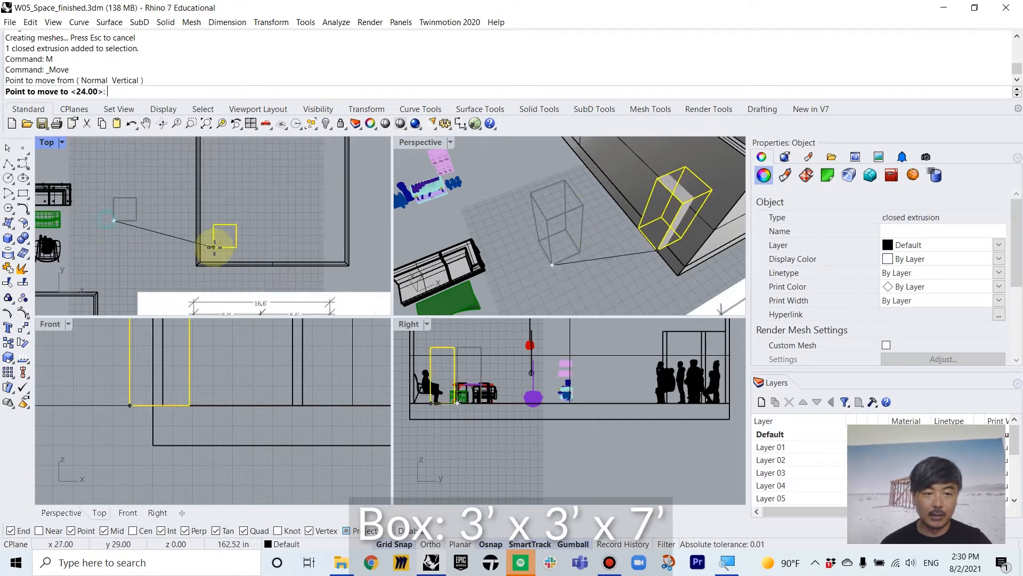
scroll(198, 264, up, 3)
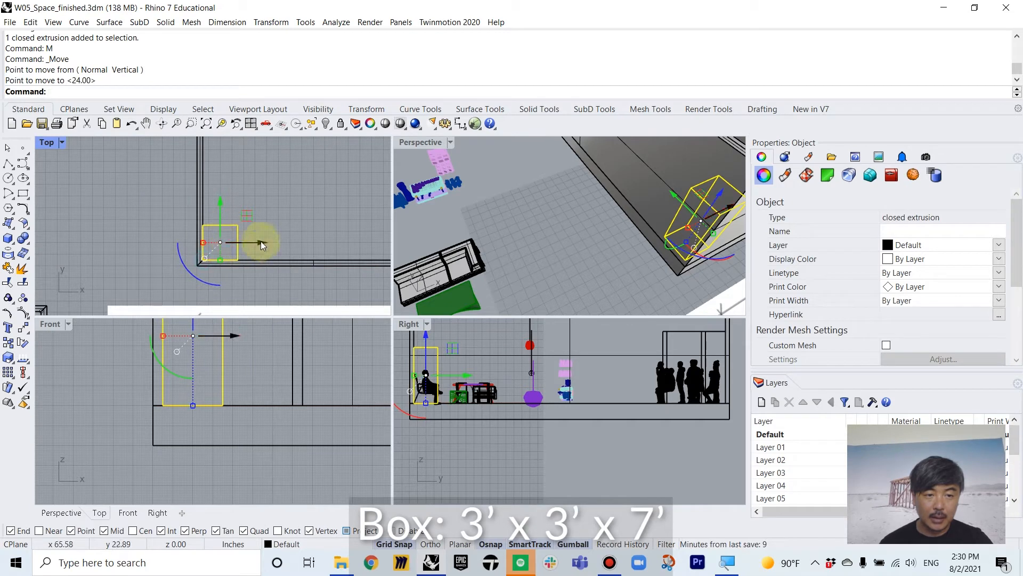
drag(260, 241, 240, 240)
scroll(210, 207, up, 5)
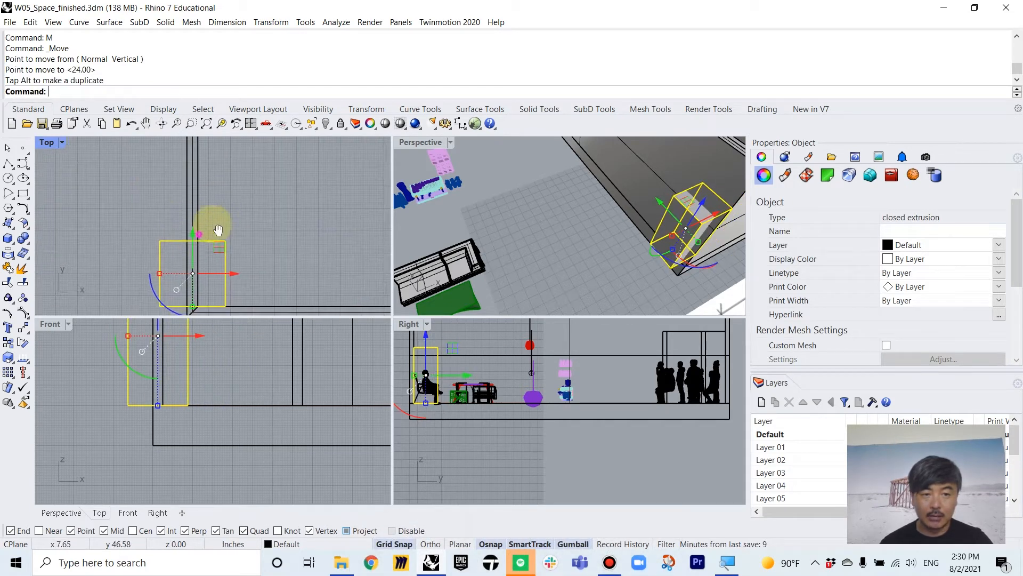
Try to move the box 3' along the side wall away from the front corner, and undo that move
right_drag(218, 230, 255, 202)
click(234, 206)
text(3')
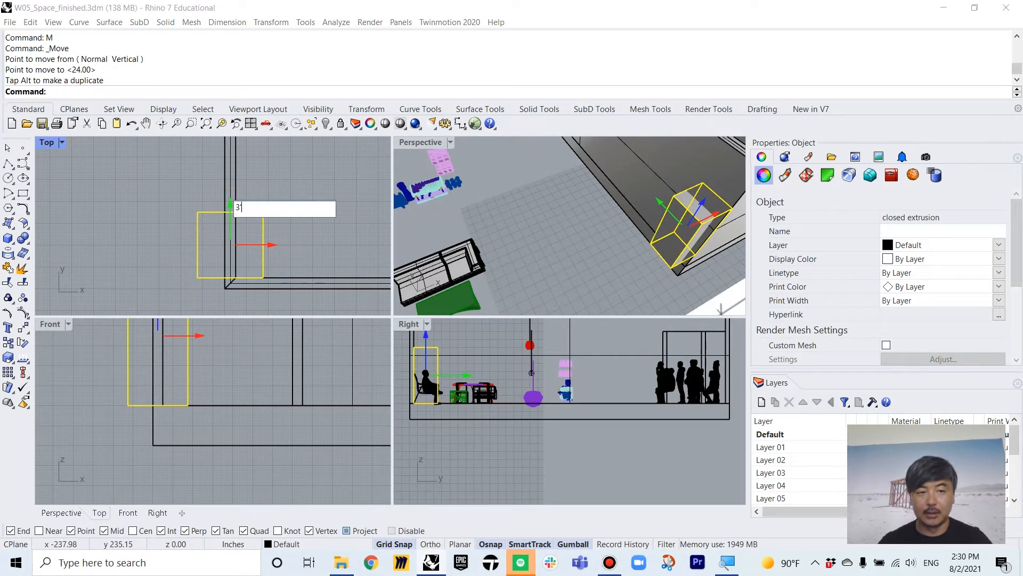
key(Return)
click(275, 238)
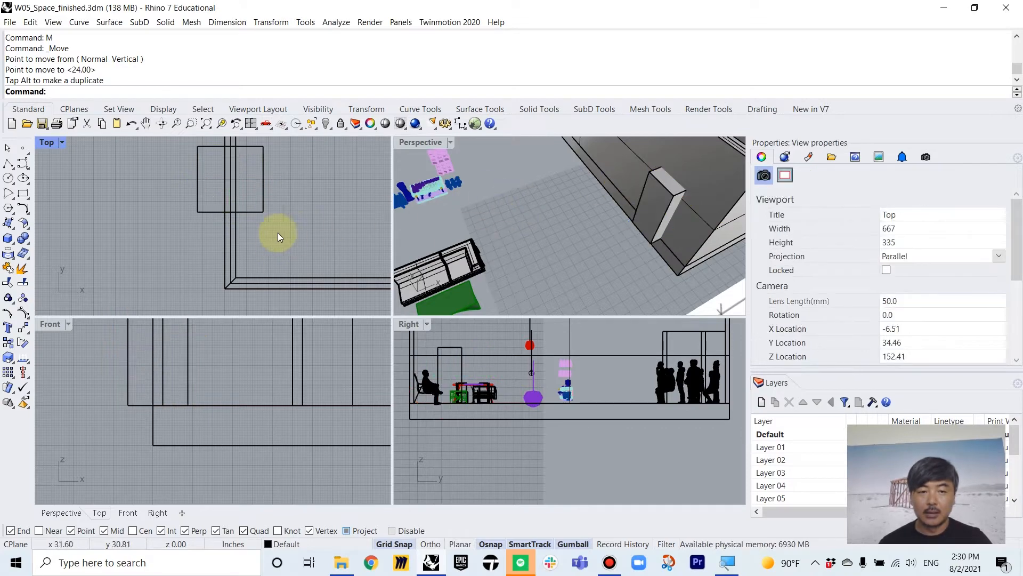
key(alt+z)
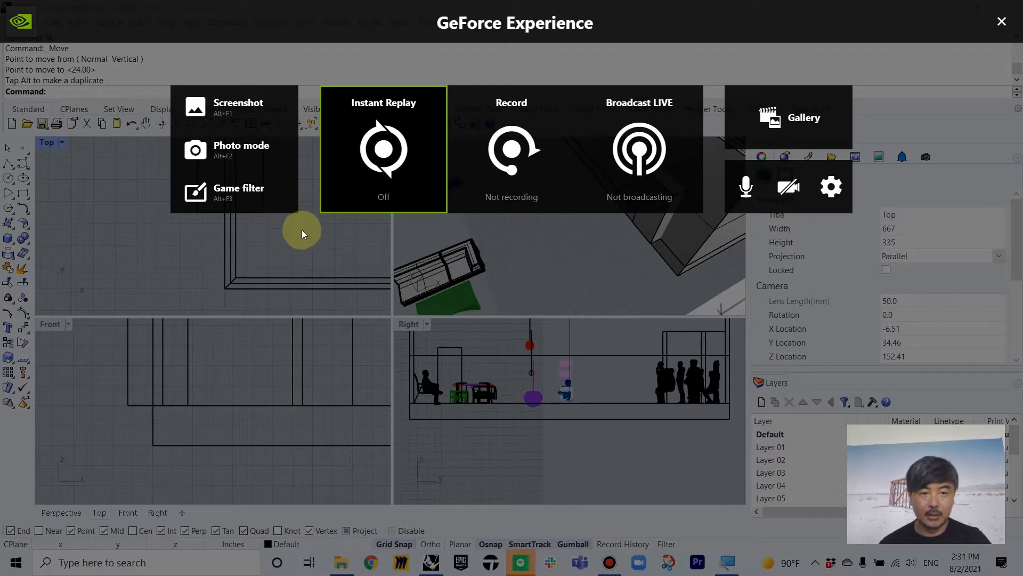
key(alt+z)
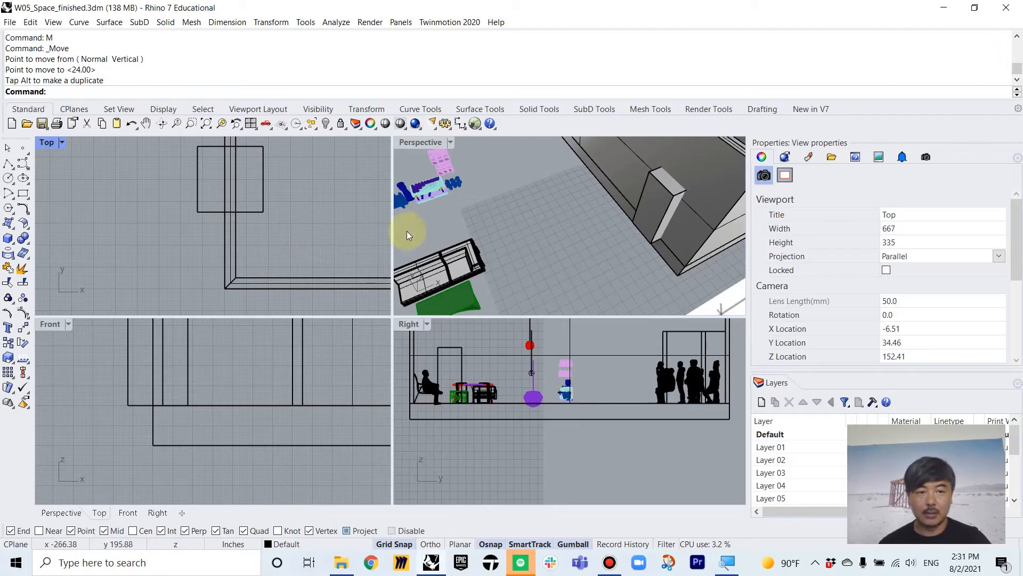
key(ctrl+z)
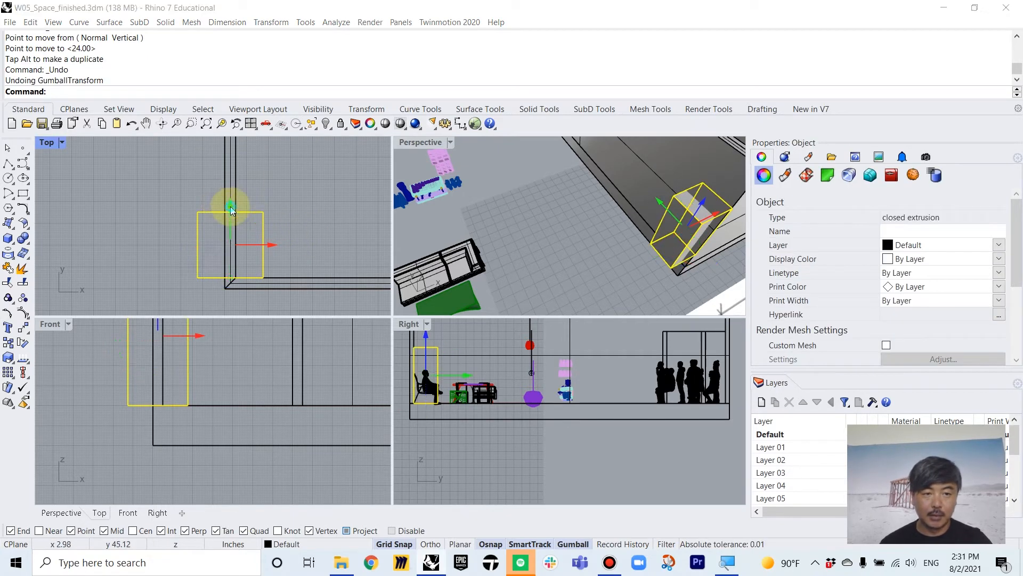
Move the box 2' along the side wall away from the front corner
click(230, 205)
text(2')
key(Return)
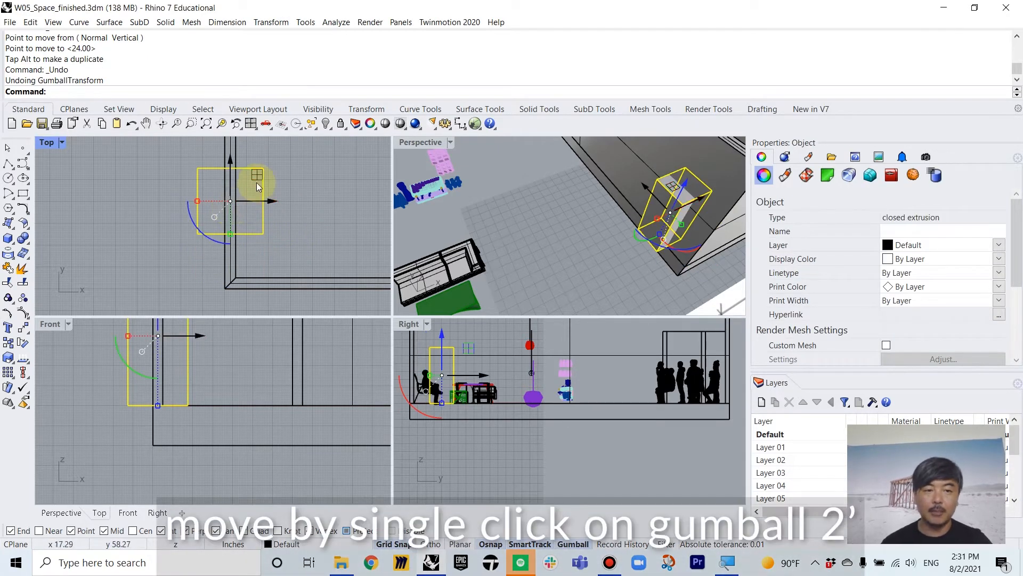
click(329, 212)
scroll(337, 207, down, 4)
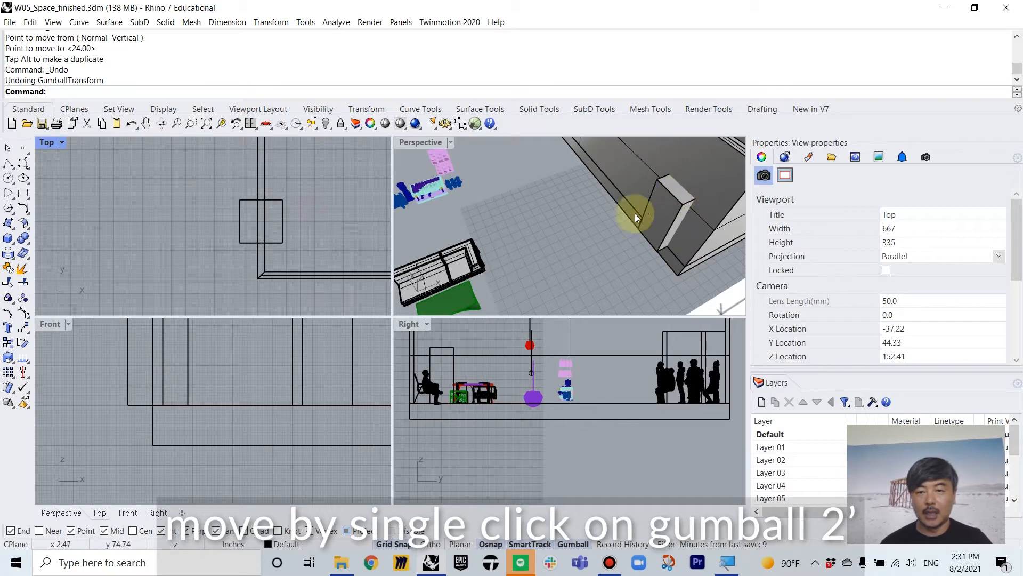
Copy the box straddling the side wall to a free spot on the floor inside the shop
click(283, 217)
text(C)
key(Return)
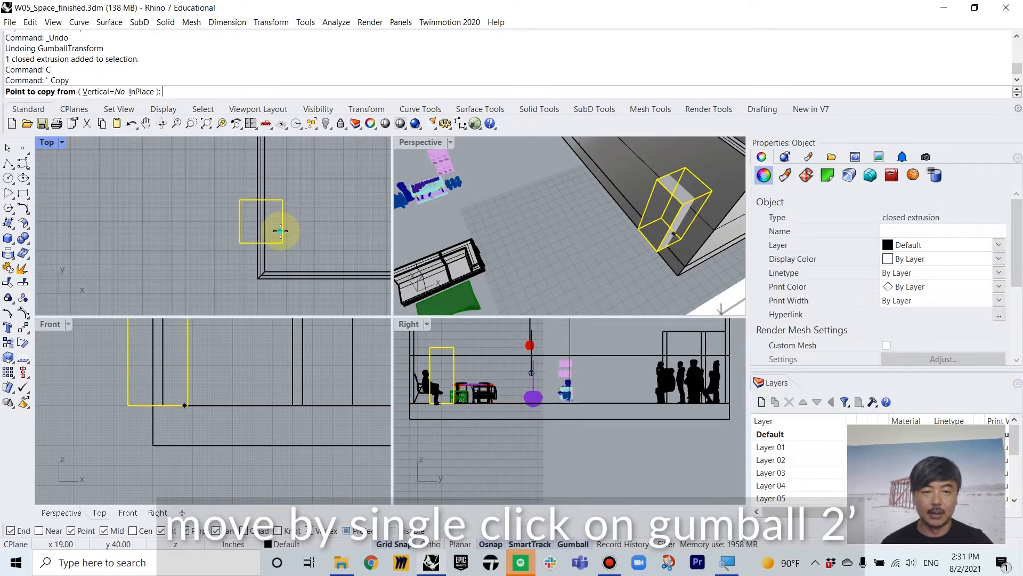
click(280, 231)
click(363, 181)
key(Return)
Cut a door opening in the outer side wall with Boolean Difference using the straddling box, and delete that box
click(293, 275)
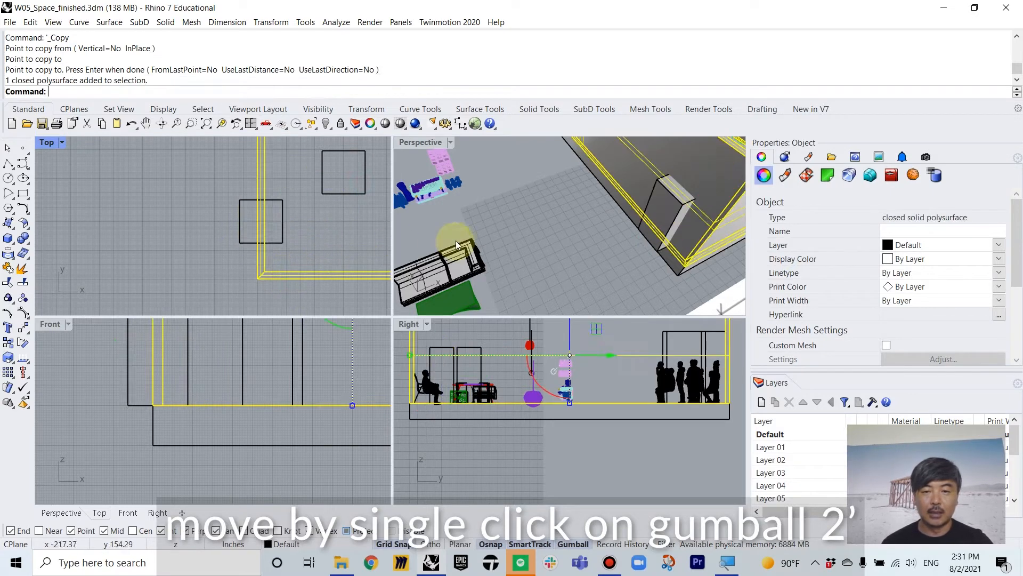
text(Bd)
key(Return)
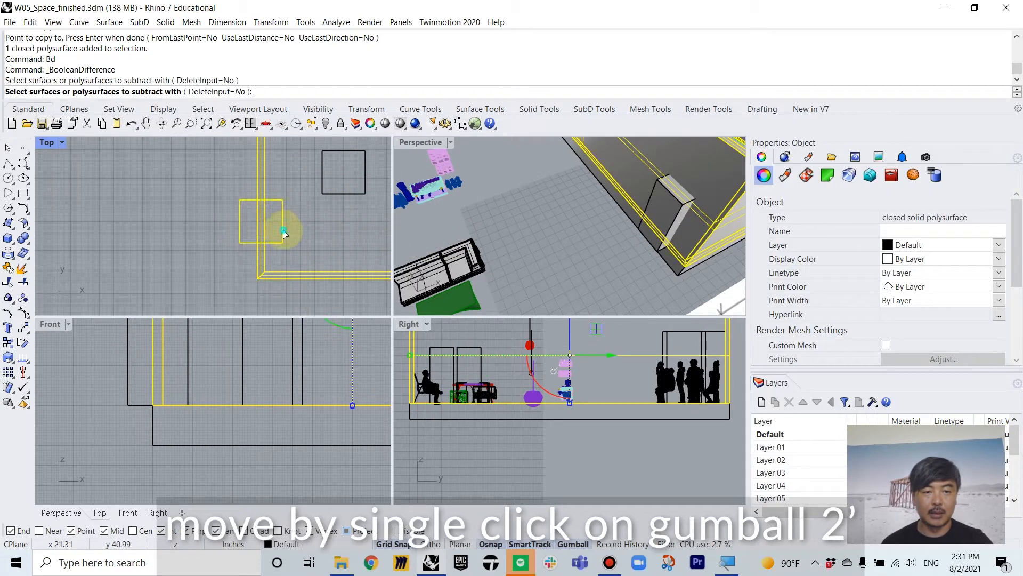
click(283, 227)
key(Return)
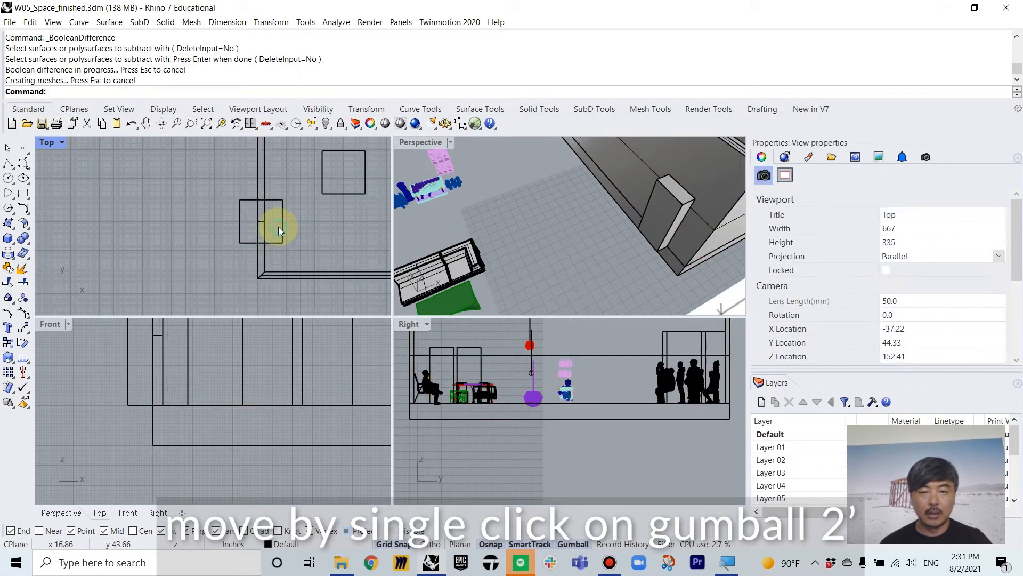
click(283, 232)
key(Delete)
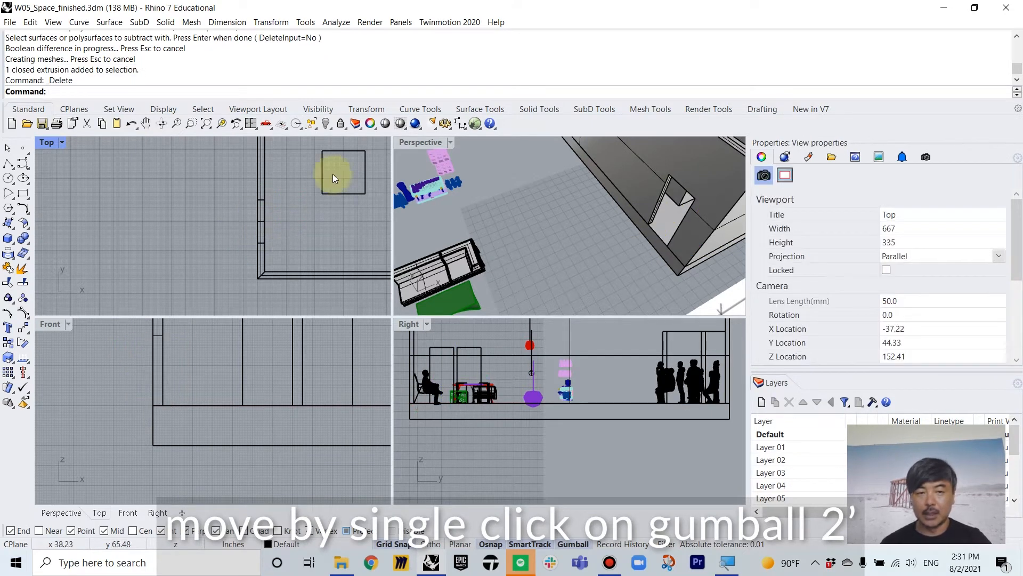
Move the spare box onto the corner room's front partition, with its side edge against the side wall's inner face
click(329, 195)
scroll(325, 213, down, 5)
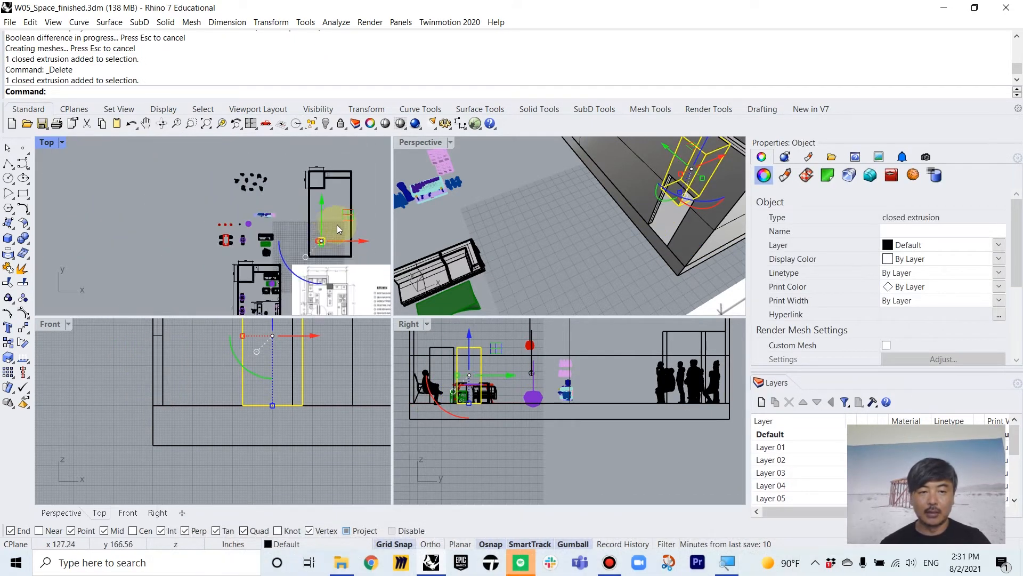
drag(349, 215, 345, 162)
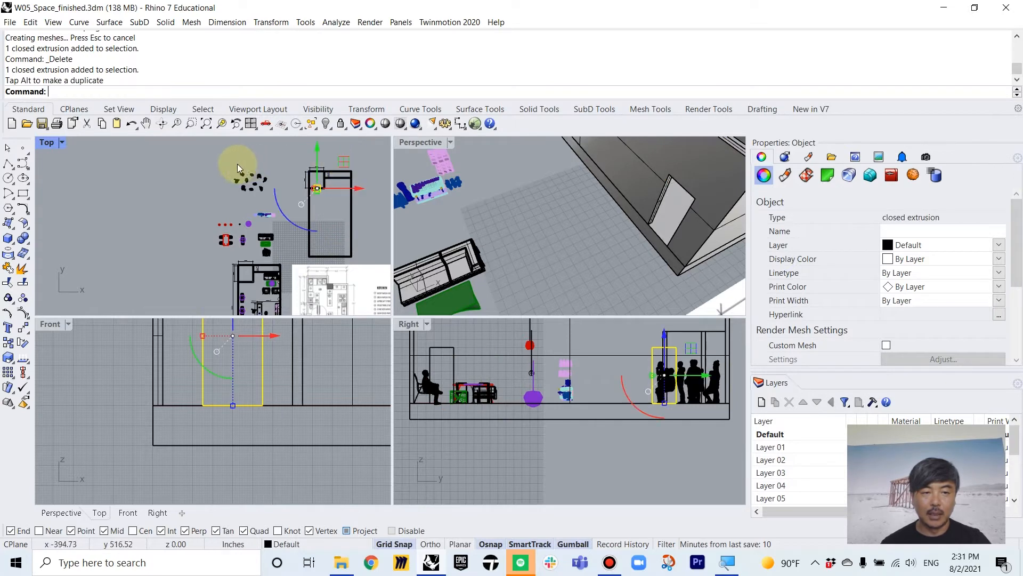
double_click(47, 143)
scroll(613, 237, up, 6)
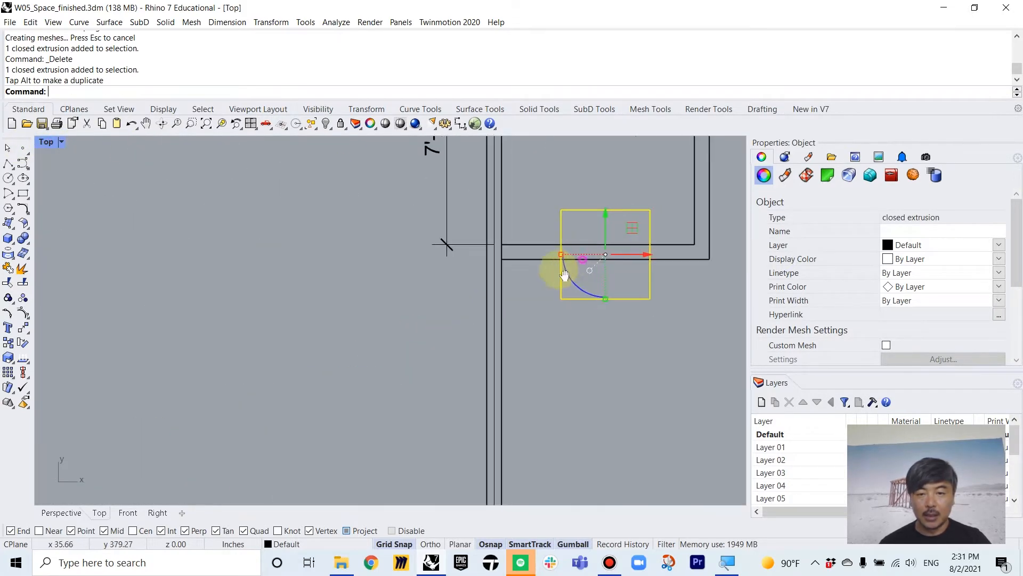
text(M)
key(Return)
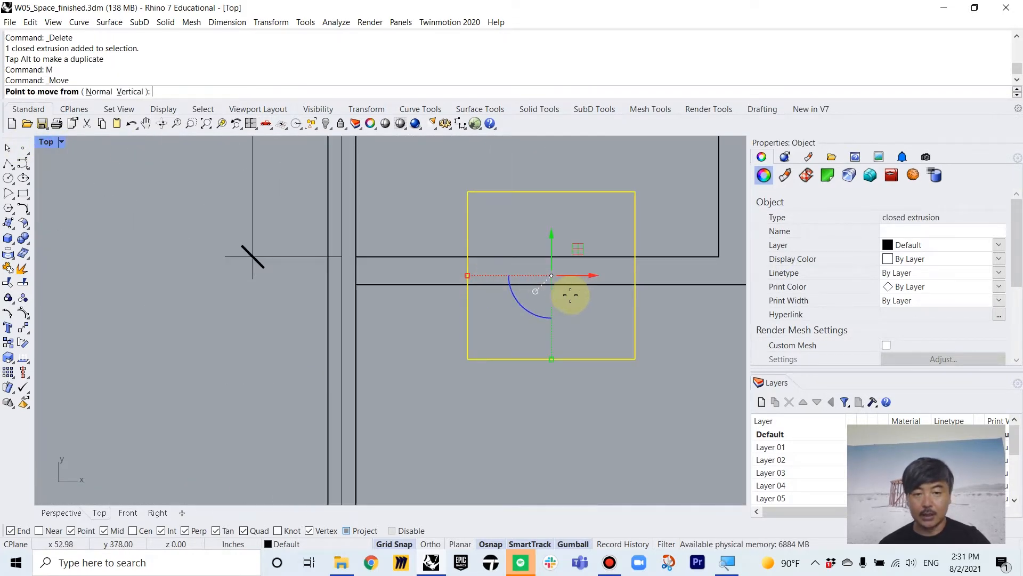
click(464, 285)
click(355, 285)
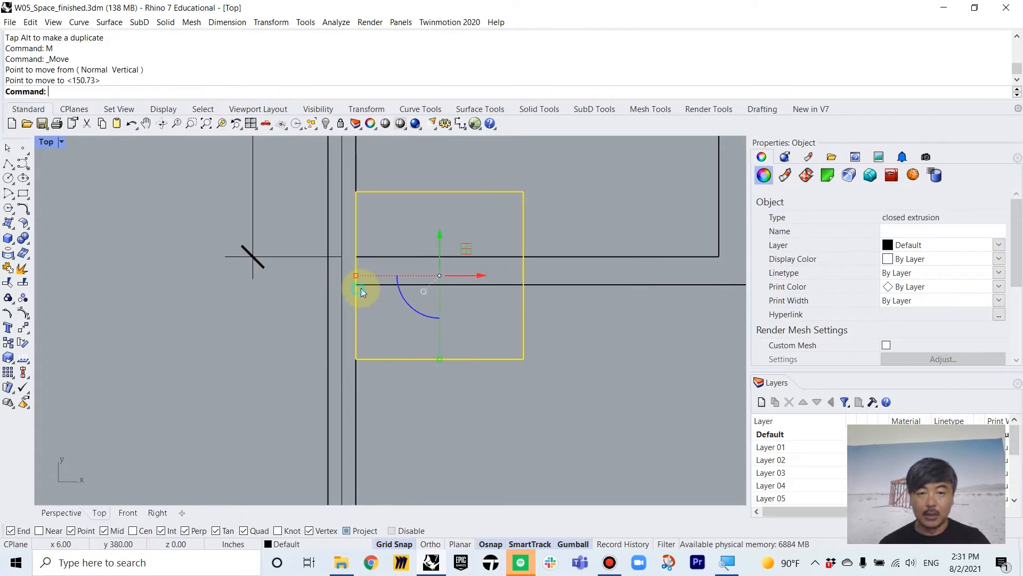
Shift the box 6" along the corner room's front partition, away from the side wall
click(480, 276)
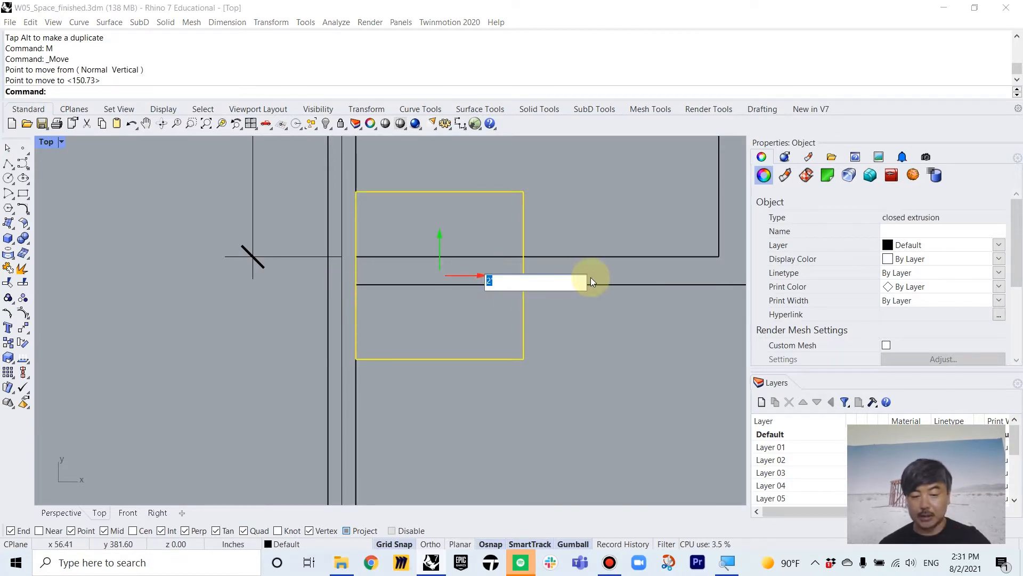
text(6)
key(Return)
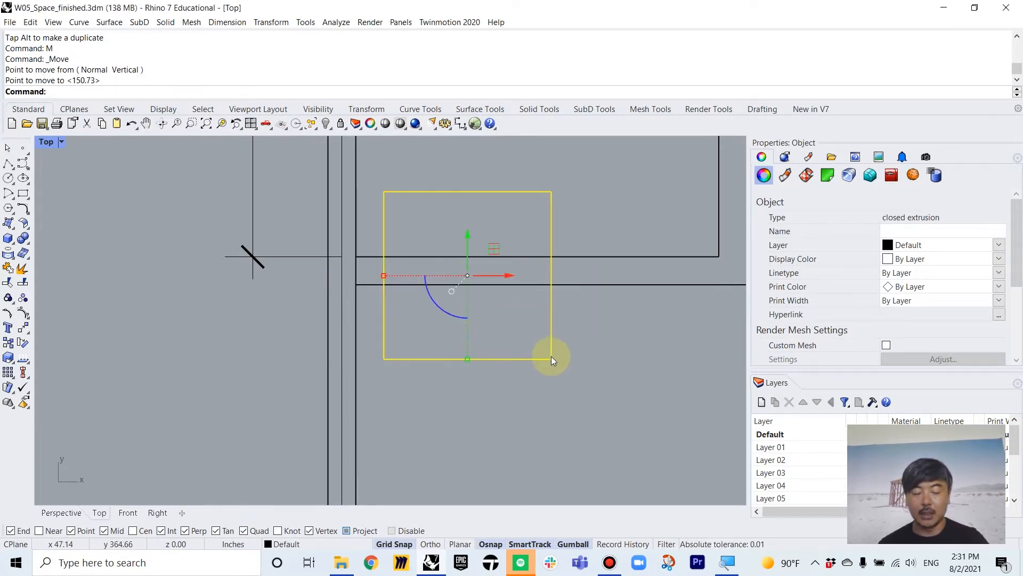
key(Escape)
Copy the box from the corner where the room's front partition meets the side wall to the corner where the cross partition meets the room
scroll(568, 287, down, 5)
right_drag(568, 287, 458, 340)
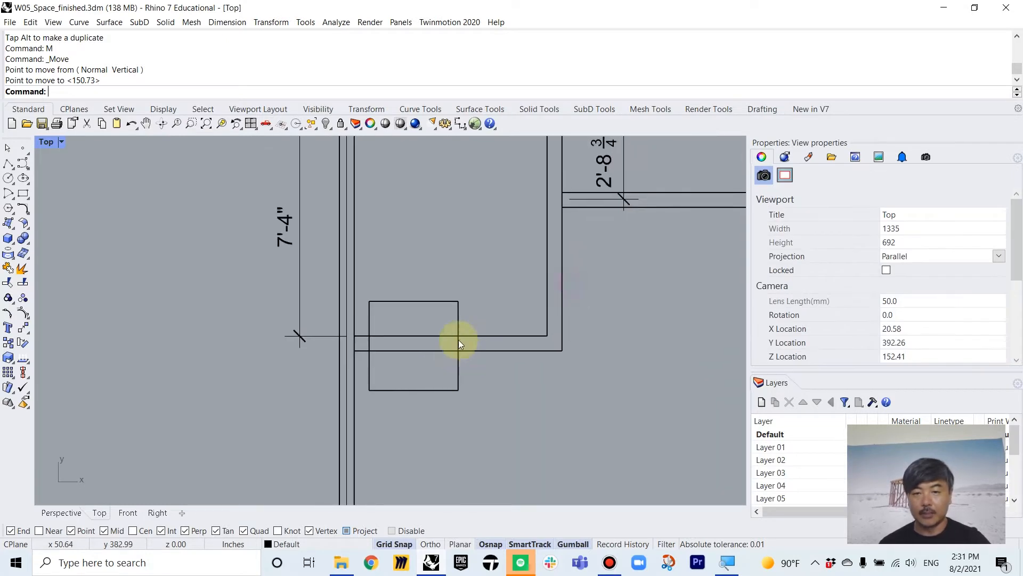
click(457, 309)
text(c)
key(Return)
click(355, 351)
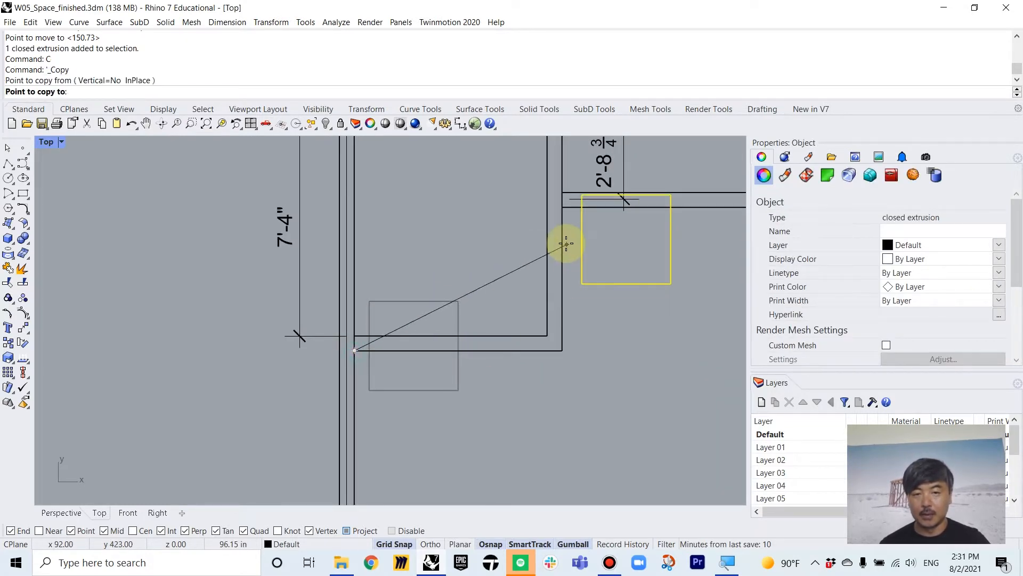
click(562, 208)
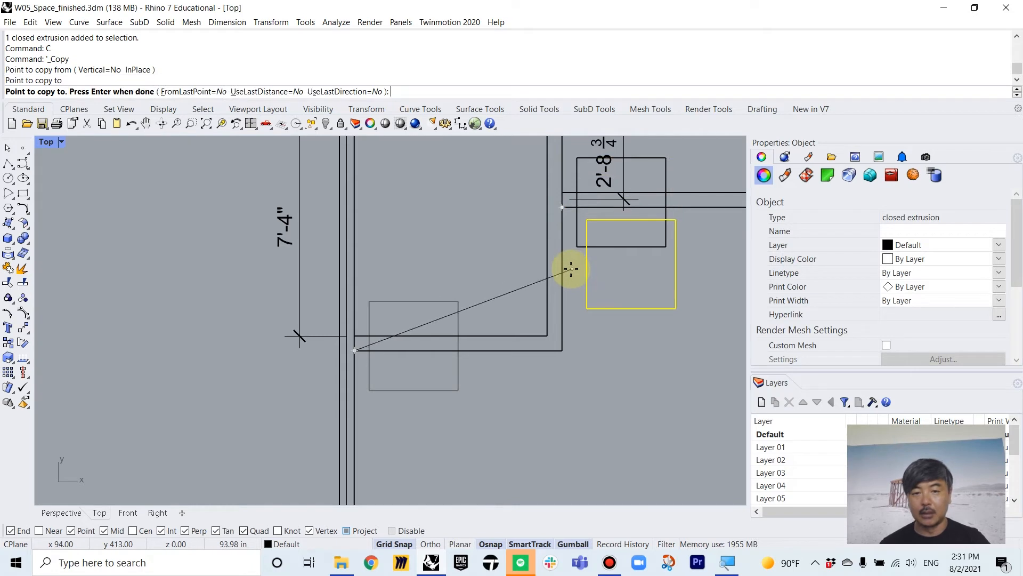
key(Return)
key(Escape)
Cut a door opening in the corner room's front partition with Boolean Difference using the box on it, and delete that box
text(bd)
key(Return)
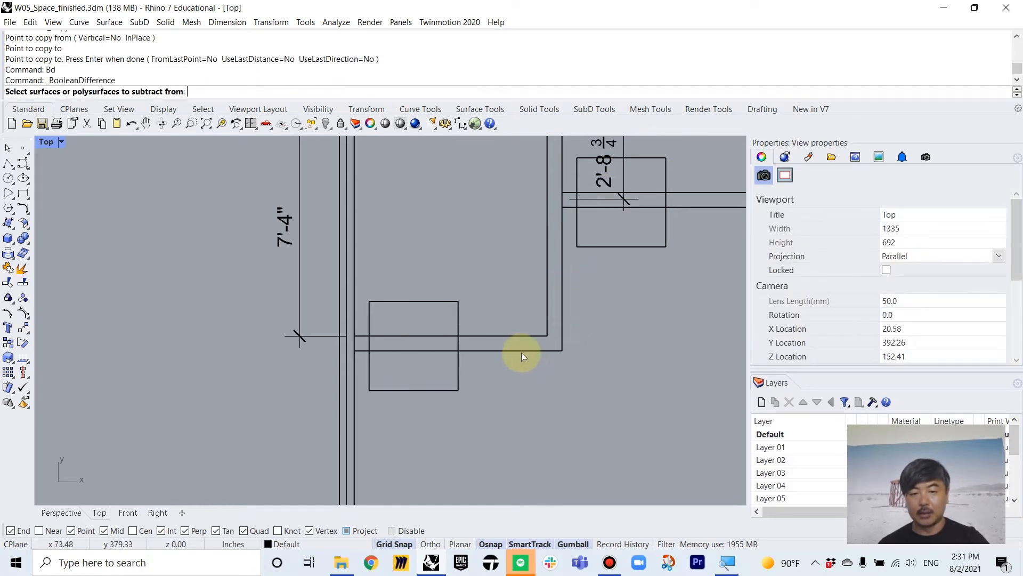
click(520, 351)
key(Return)
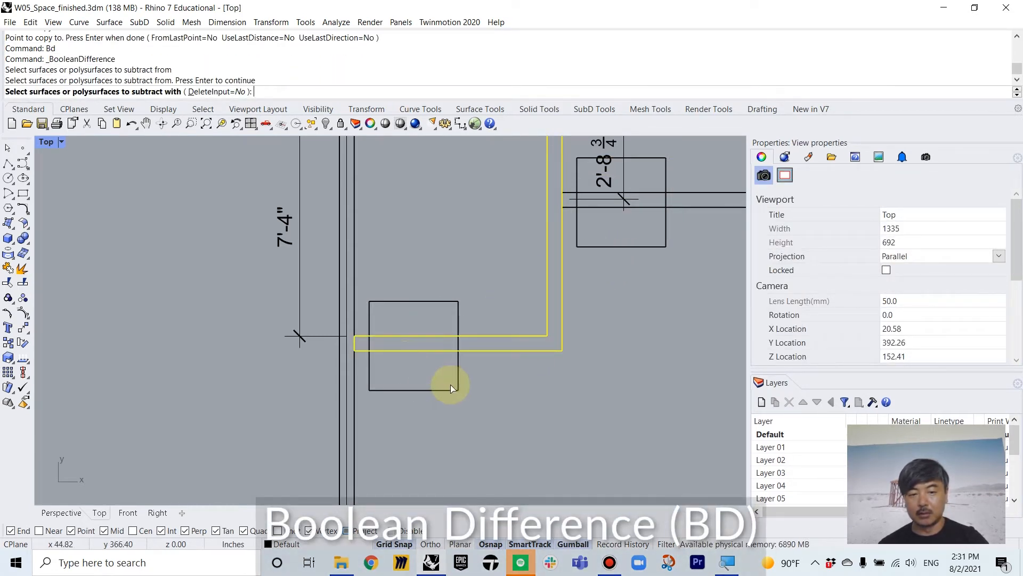
click(204, 92)
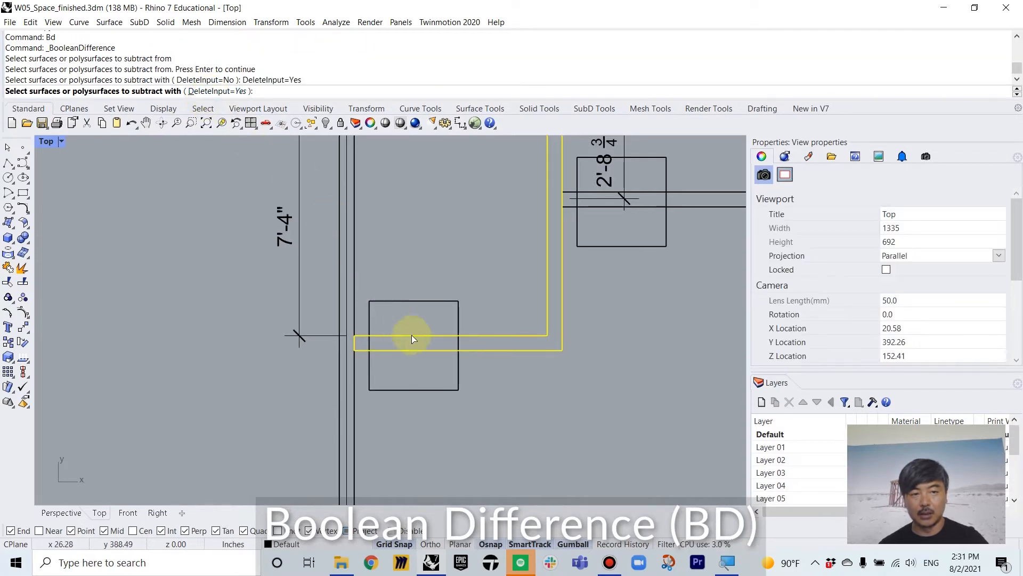
click(454, 388)
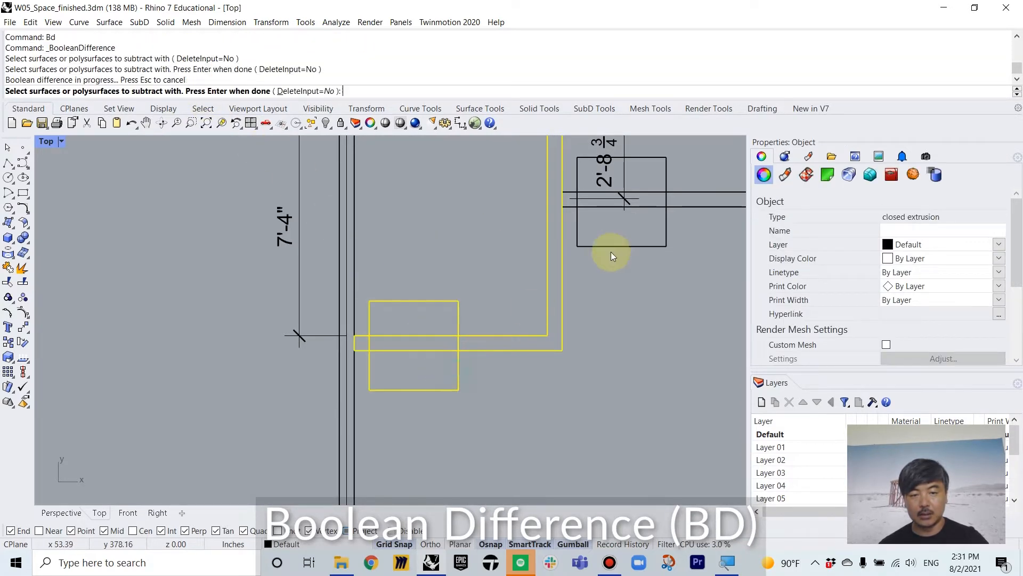
click(433, 302)
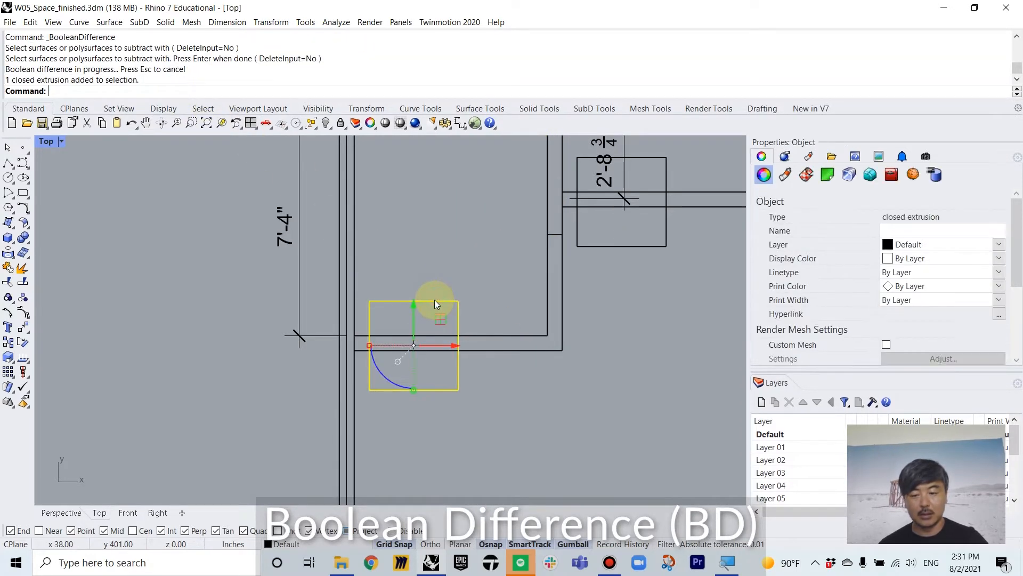
key(Delete)
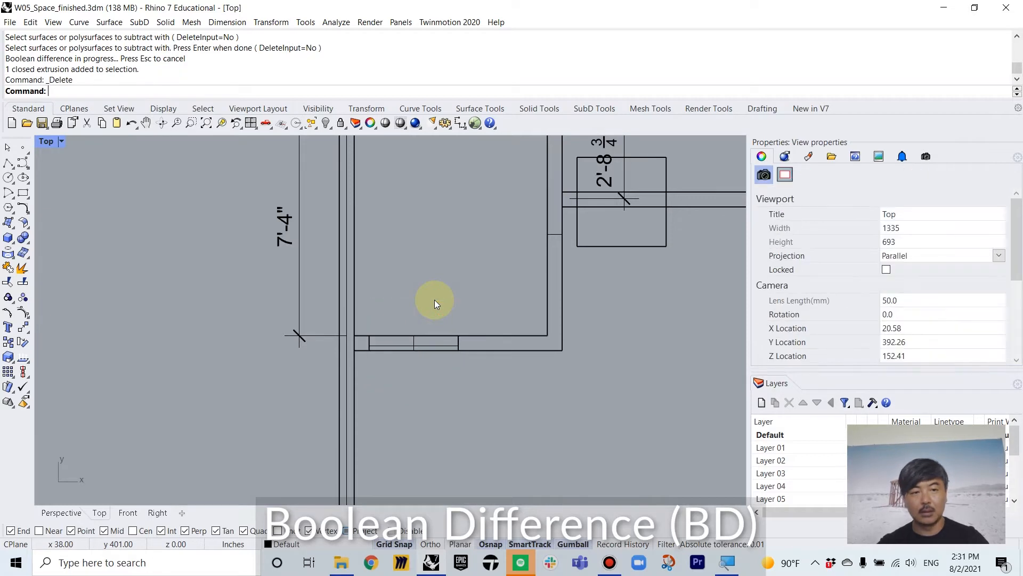
Cut a door opening in the cross partition with Boolean Difference using the box on it, with DeleteInput set to Yes
text(Bd)
key(Return)
click(697, 207)
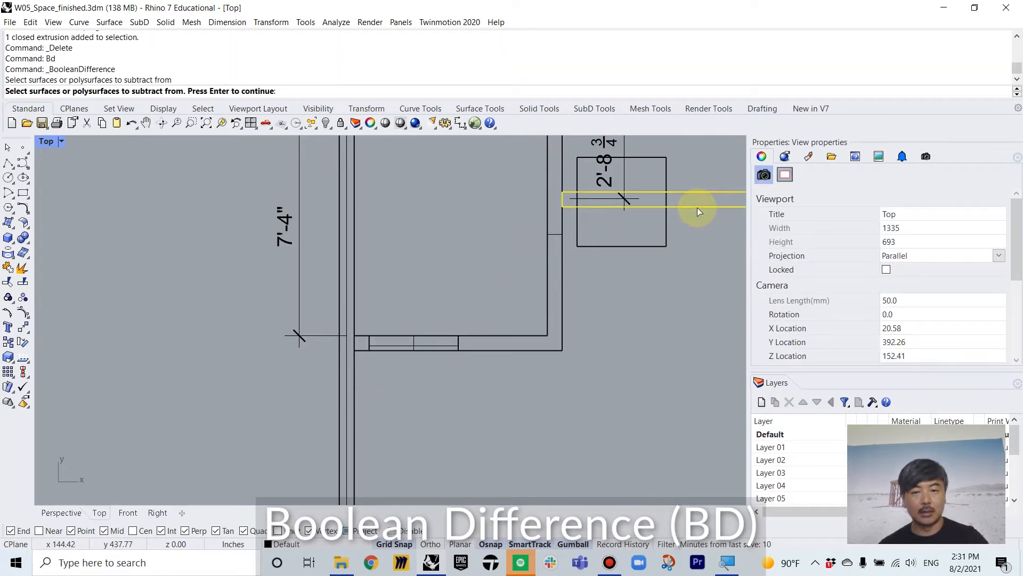
key(Return)
click(235, 91)
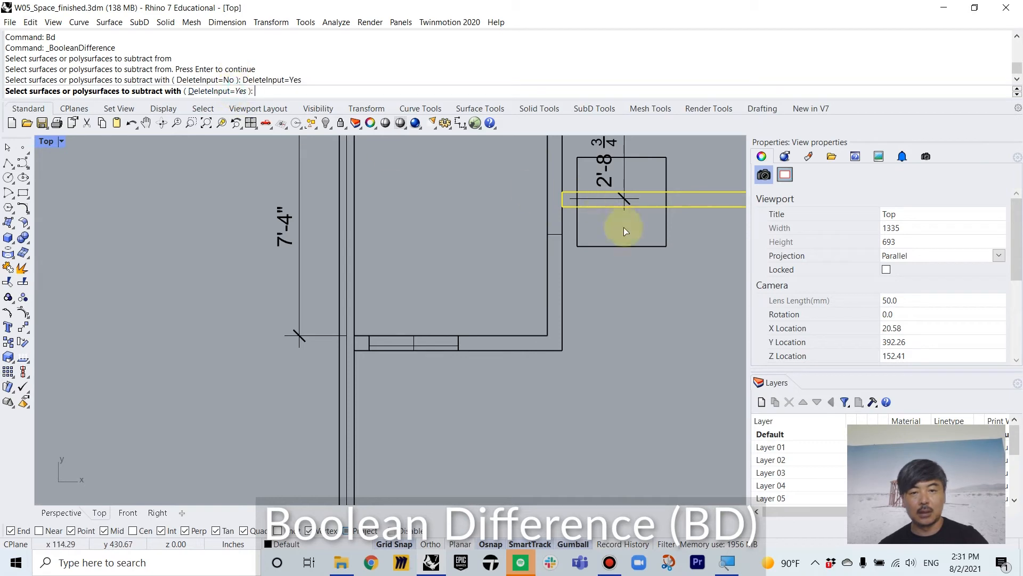
click(630, 255)
key(Return)
scroll(652, 315, down, 5)
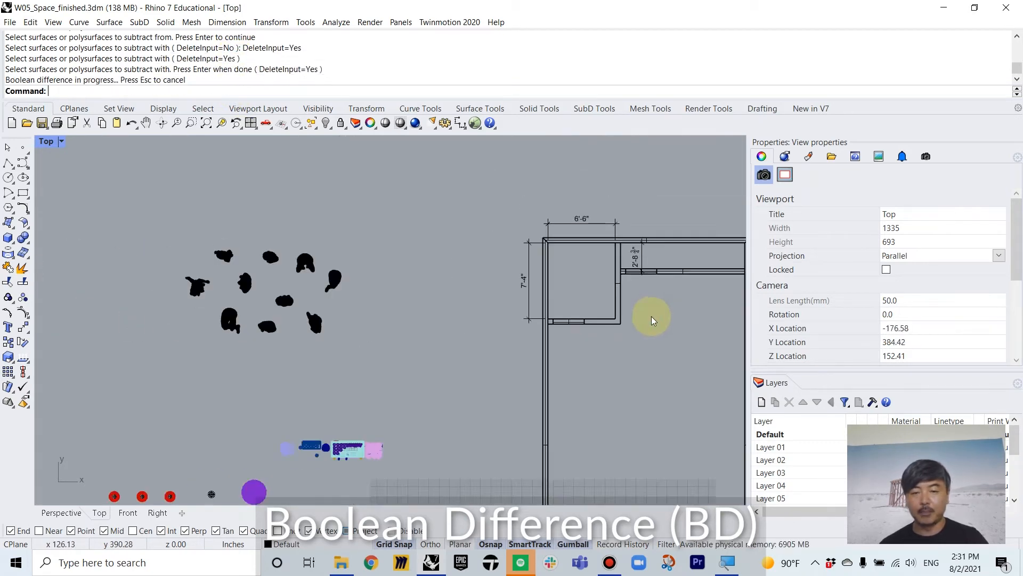
right_drag(651, 316, 599, 300)
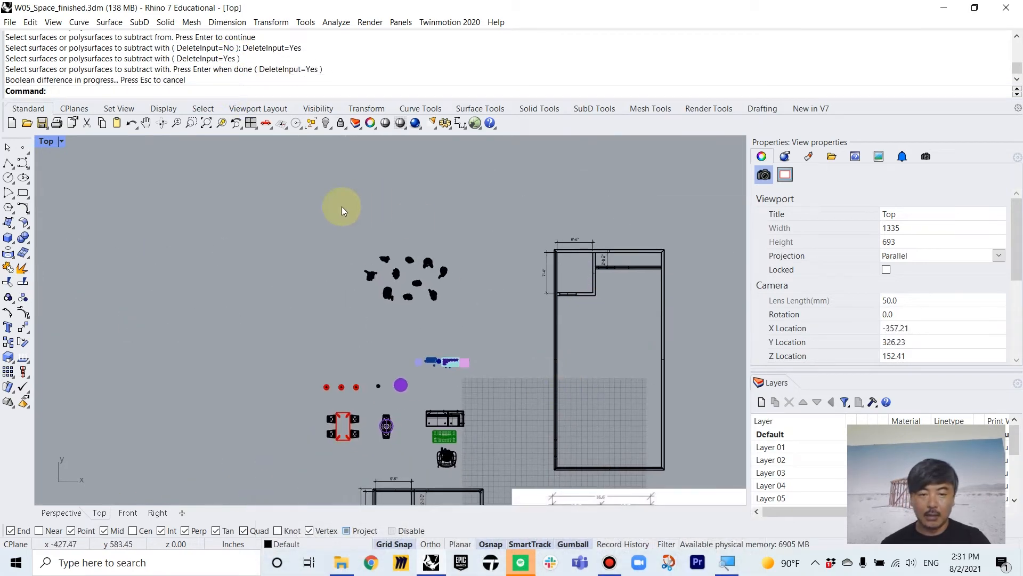
Model a door panel as a box 3' long, 2" wide and 7' high on the ground outside the side wall
double_click(45, 142)
double_click(401, 142)
right_drag(475, 253, 322, 304)
click(8, 238)
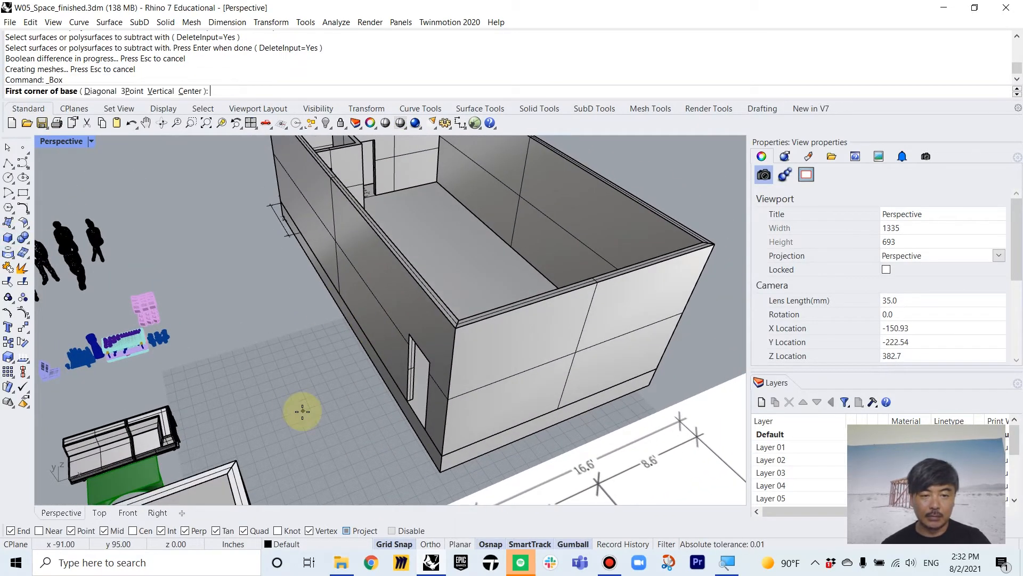
scroll(343, 427, up, 5)
click(335, 399)
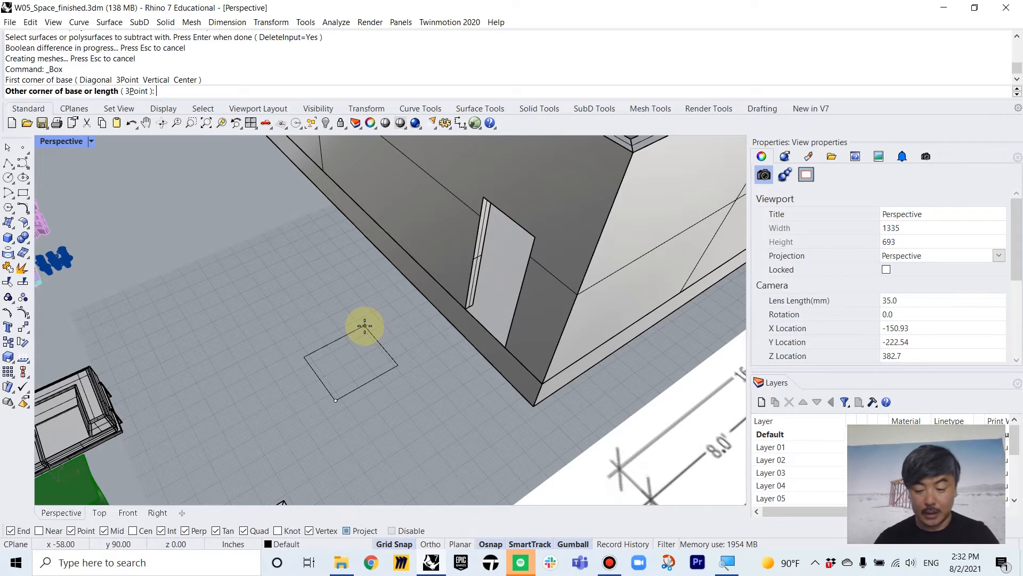
text(3)
key(Return)
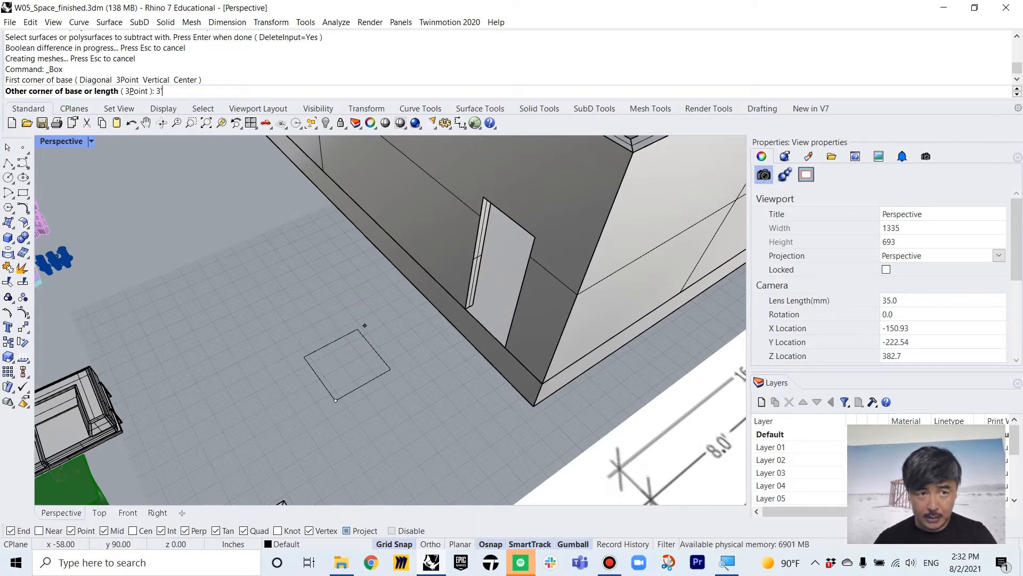
text(')
click(365, 325)
text(2)
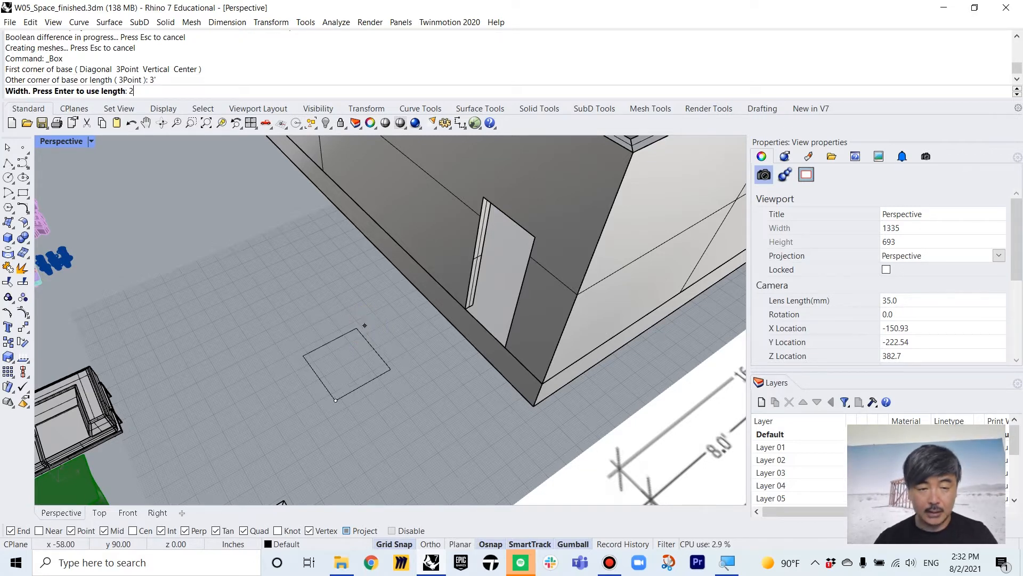
click(364, 326)
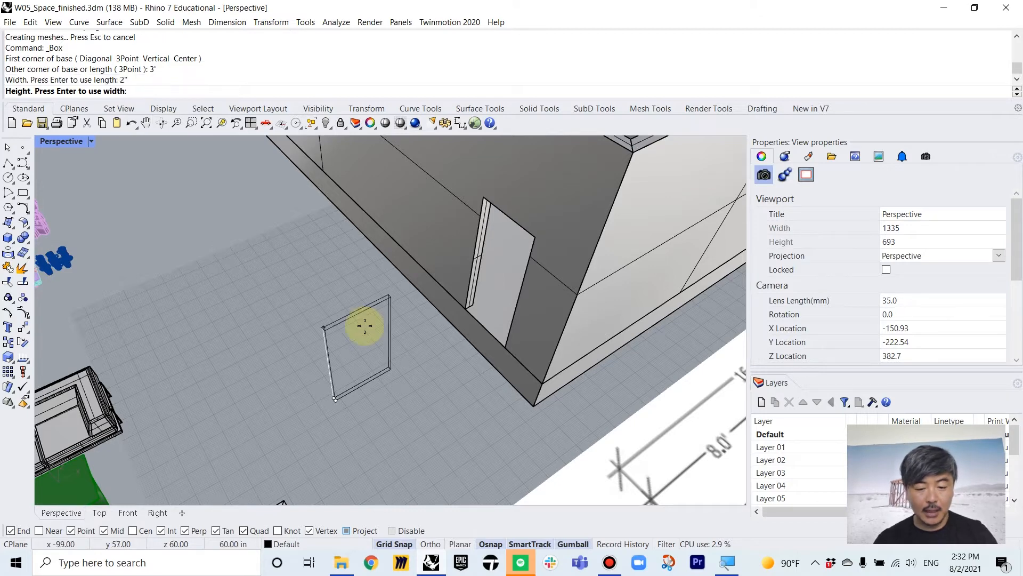
text(7')
key(Return)
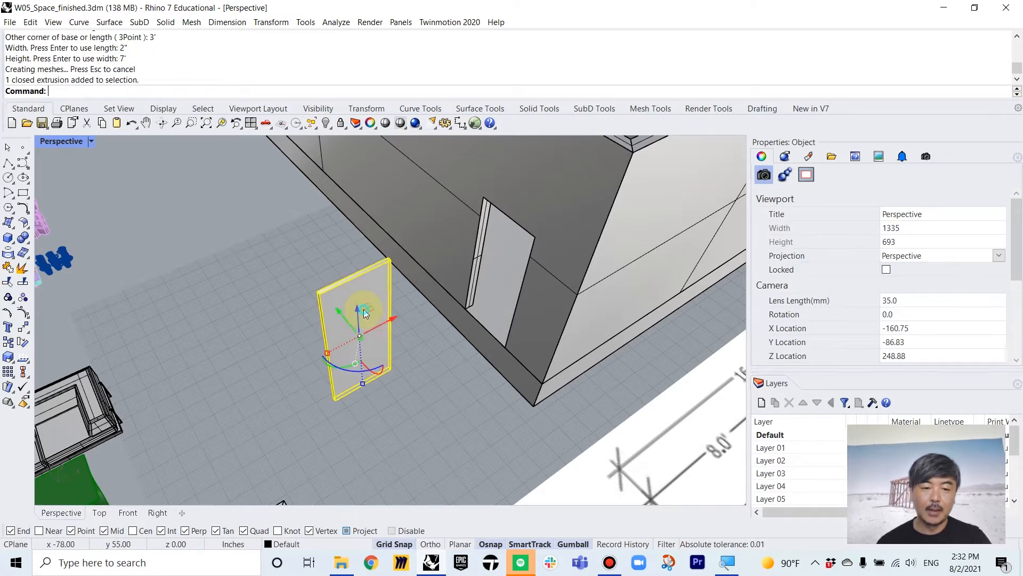
Copy the door panel by its end corner to the edge of the side wall's entrance opening, standing perpendicular to the wall
double_click(72, 142)
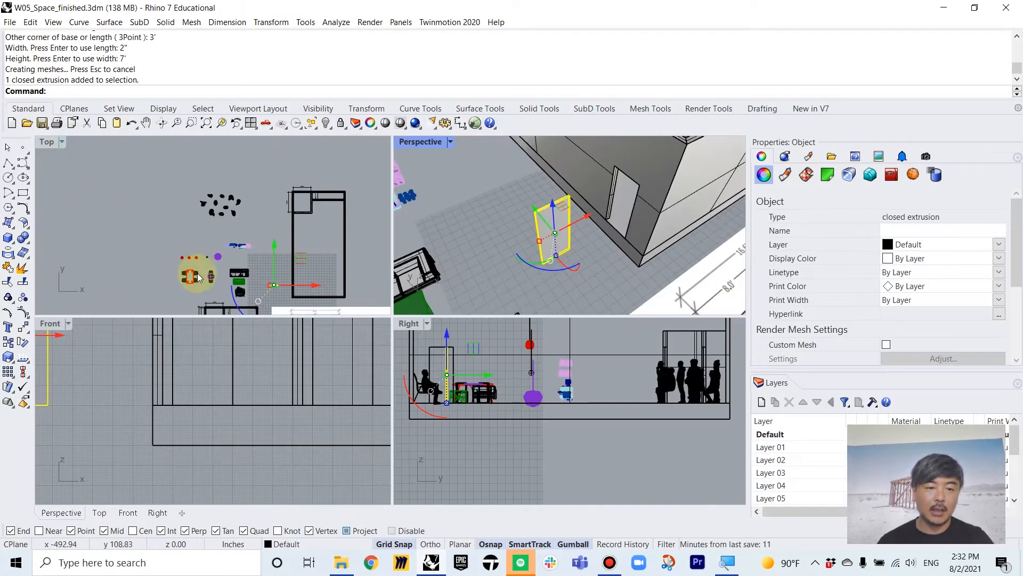
scroll(274, 246, up, 3)
scroll(256, 250, down, 2)
scroll(256, 252, up, 2)
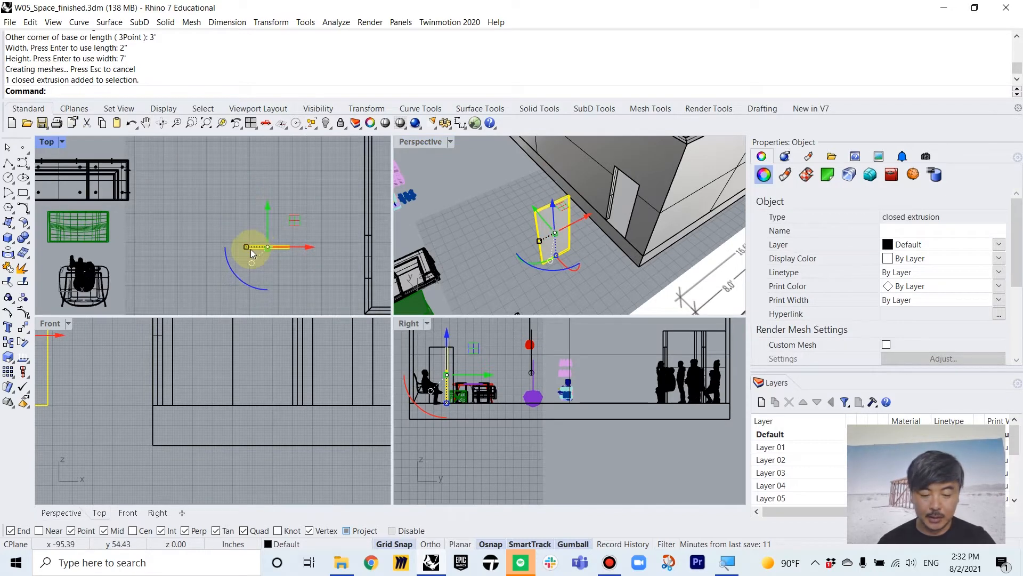
text(C)
key(Return)
click(247, 246)
scroll(333, 244, up, 3)
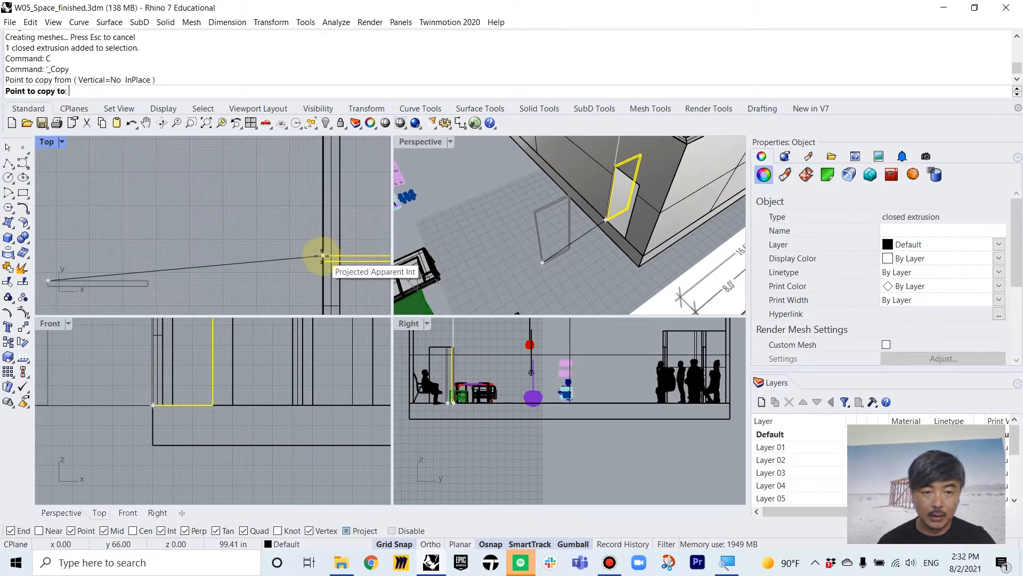
click(321, 257)
key(Return)
scroll(341, 246, down, 3)
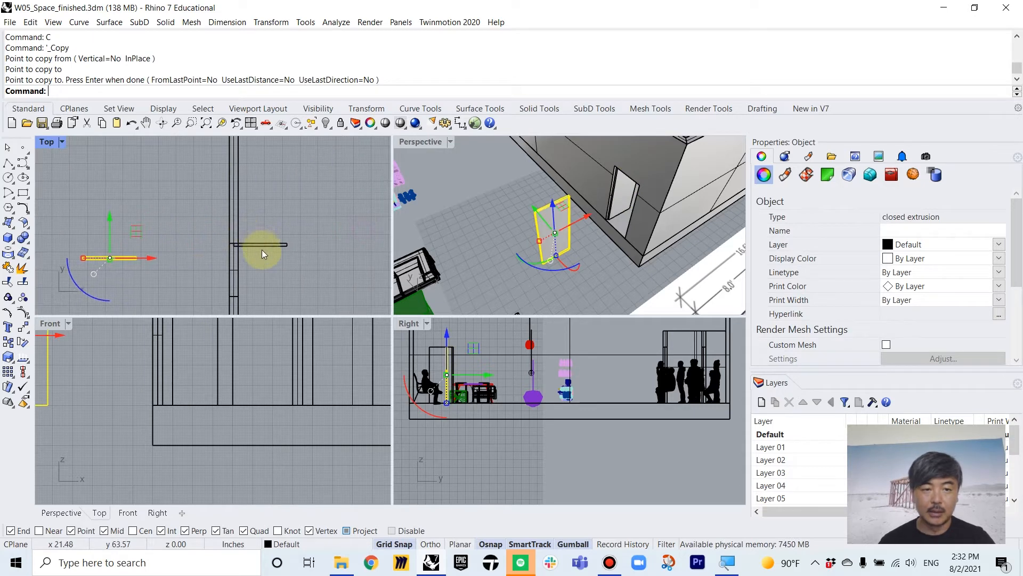
Copy the entrance door panel by its inner end corner to the corner of the opening in the corner room's front partition
click(262, 248)
scroll(311, 263, down, 3)
text(C)
key(Return)
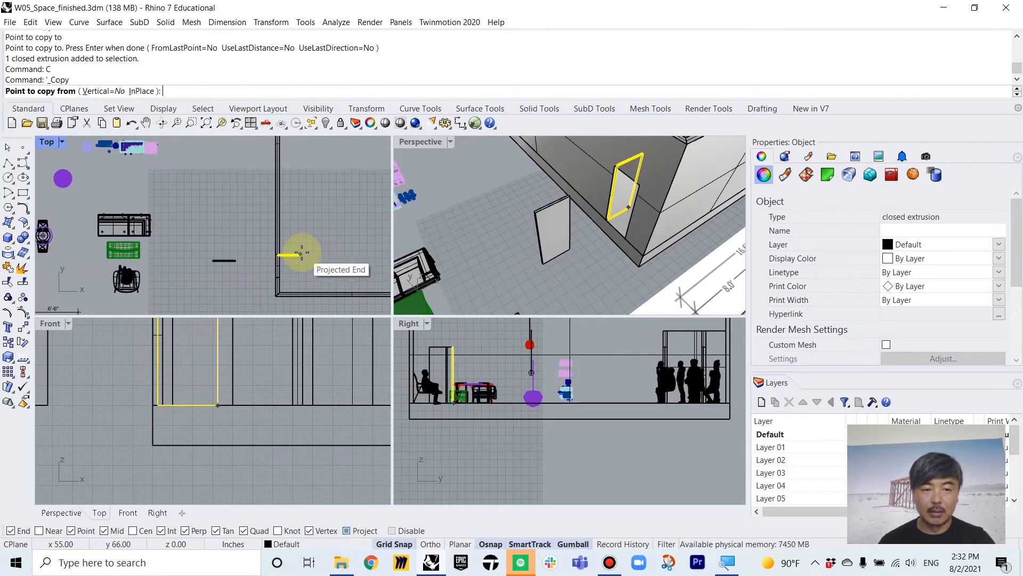
click(302, 254)
scroll(323, 246, up, 5)
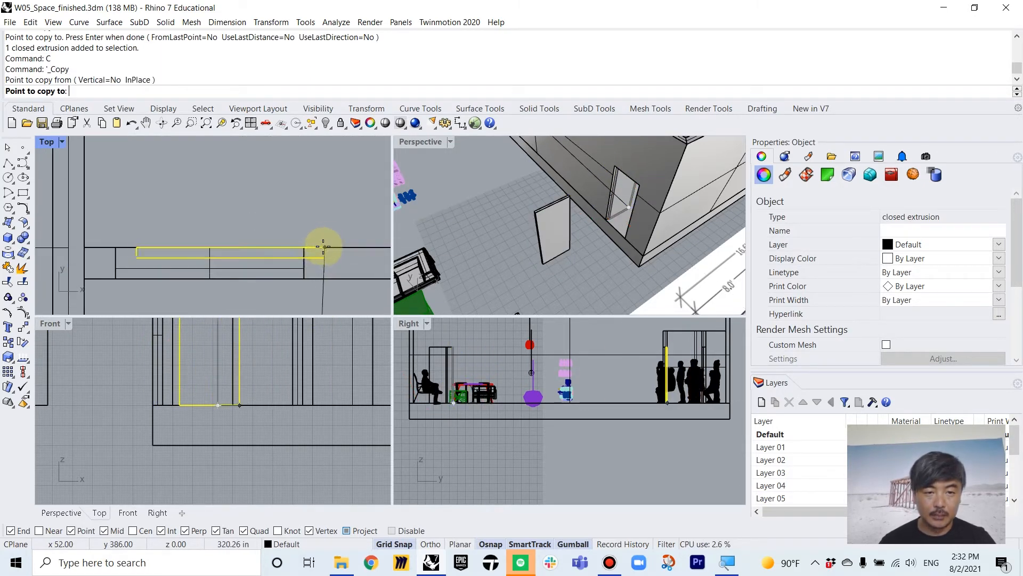
click(303, 247)
key(Return)
Move the door panel in the corner room's front partition to the middle of the partition's thickness
click(288, 255)
scroll(294, 256, up, 8)
click(315, 260)
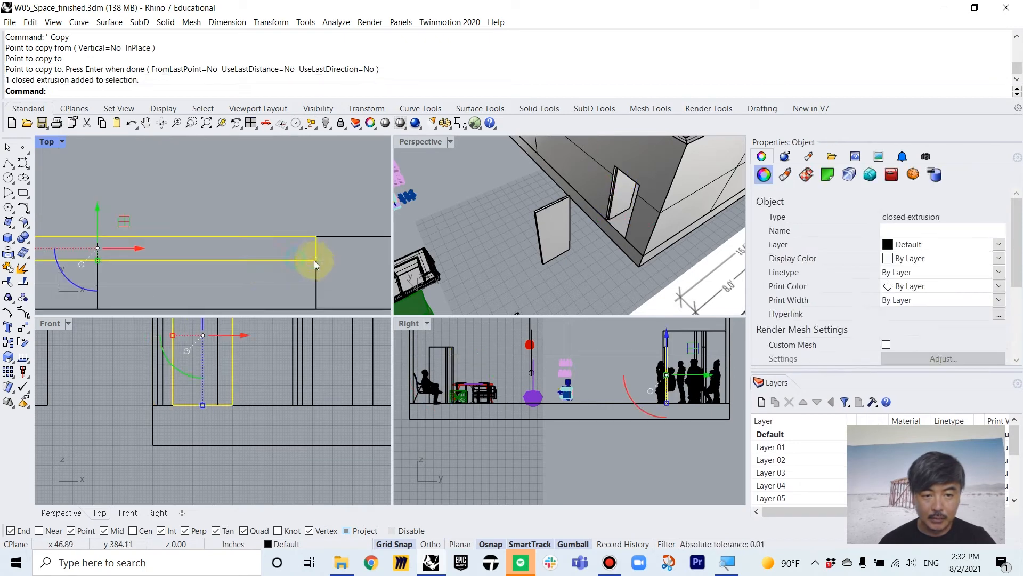
text(M)
key(Return)
scroll(317, 267, down, 3)
click(317, 273)
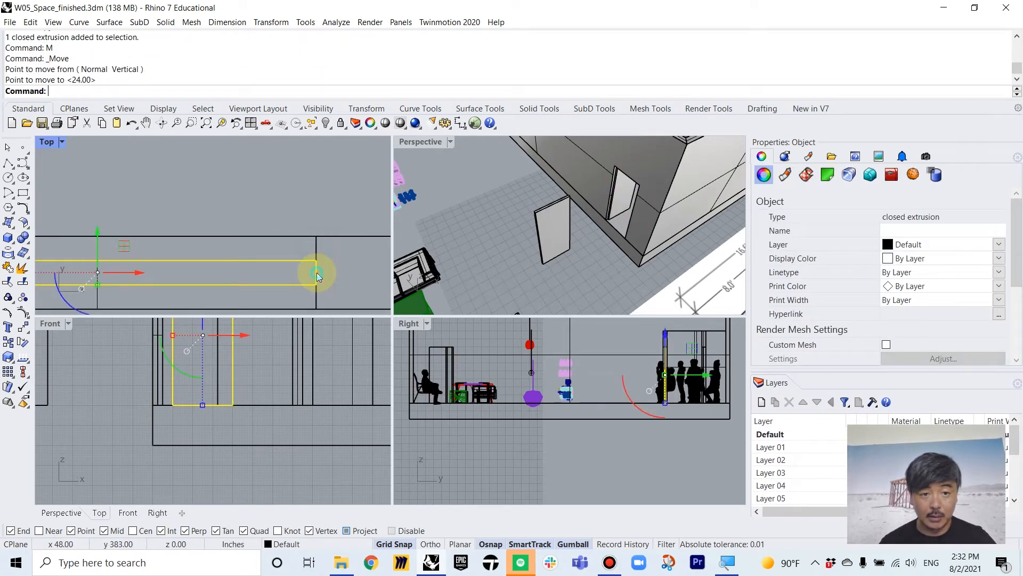
Copy the centred door panel by its end midpoint to the midpoint of the opening's edge in the cross partition
text(C)
key(Return)
click(318, 274)
scroll(320, 250, down, 7)
right_drag(325, 234, 226, 258)
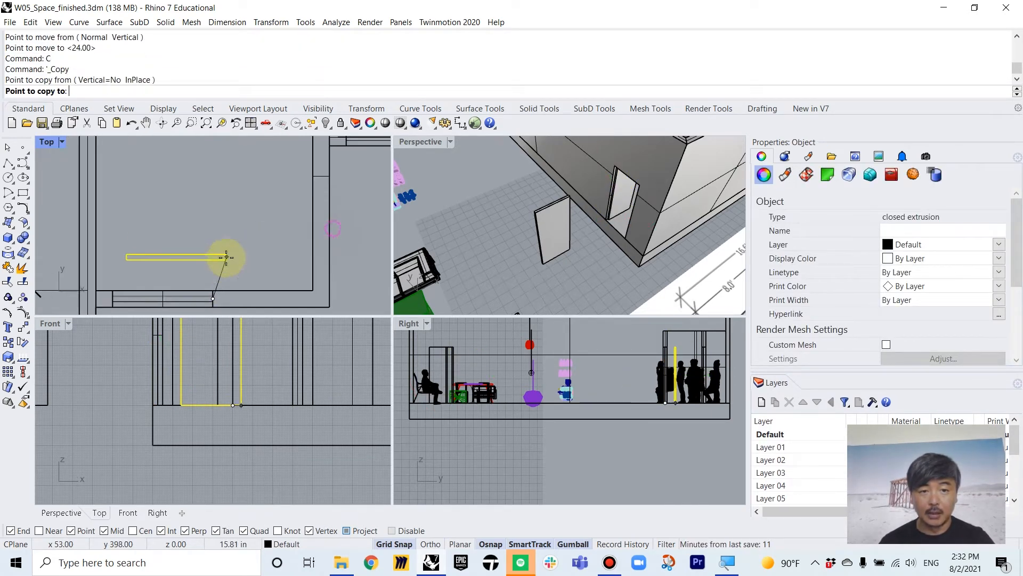
scroll(250, 251, down, 6)
right_drag(283, 245, 226, 281)
scroll(288, 226, up, 6)
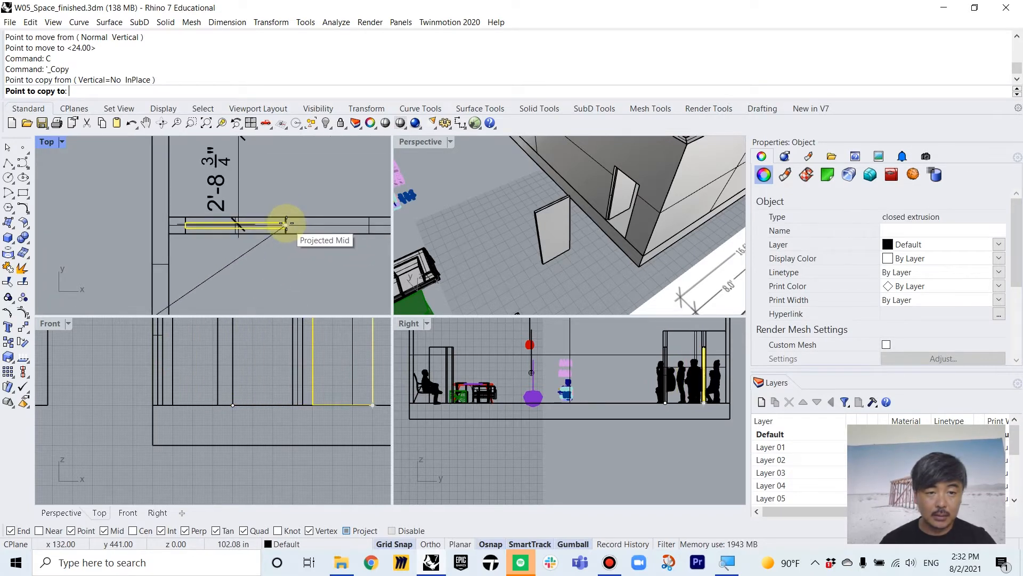
click(286, 224)
key(Return)
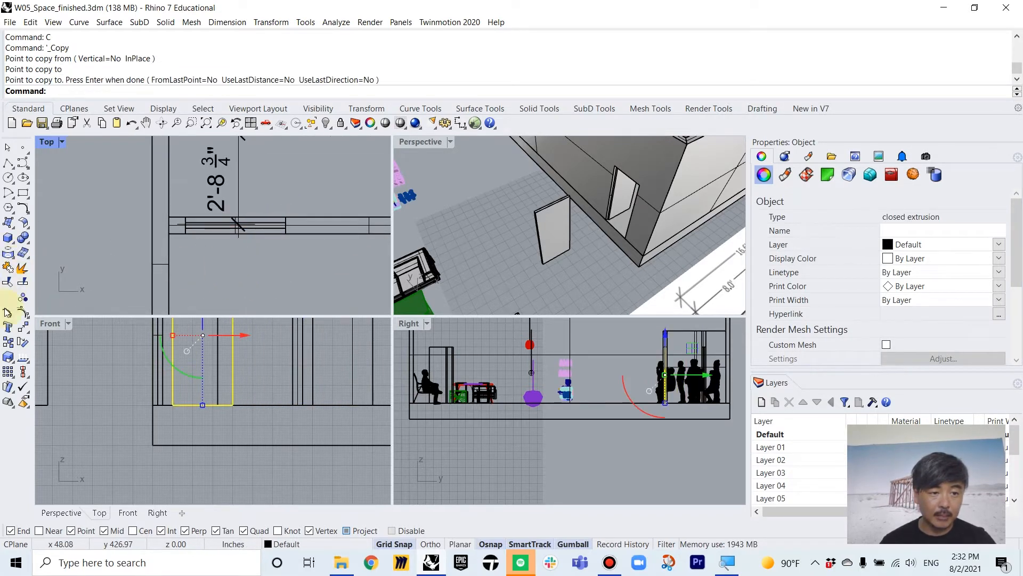
Delete the original door panel standing on the ground outside the building
click(324, 303)
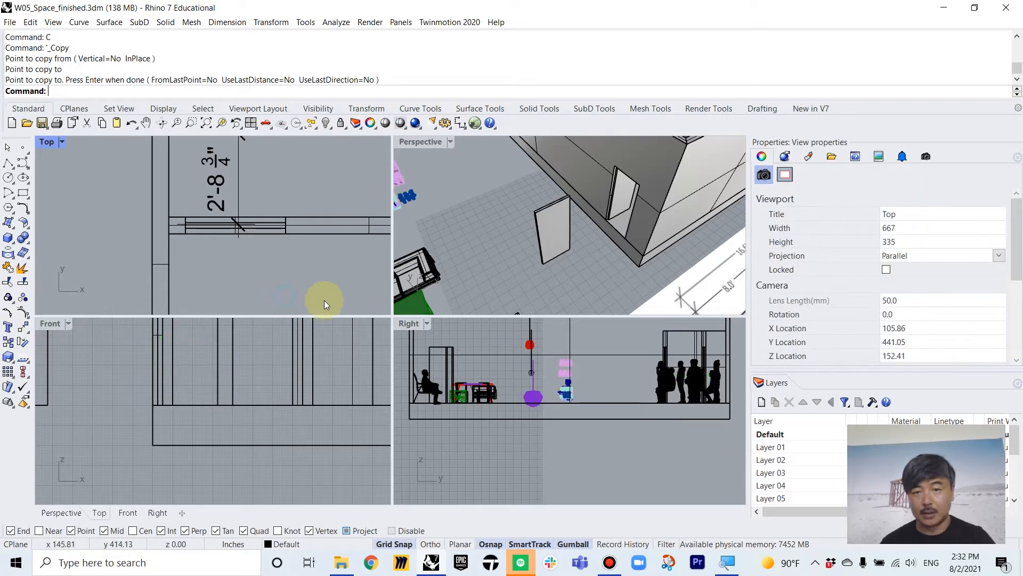
scroll(671, 197, down, 5)
click(605, 212)
key(Delete)
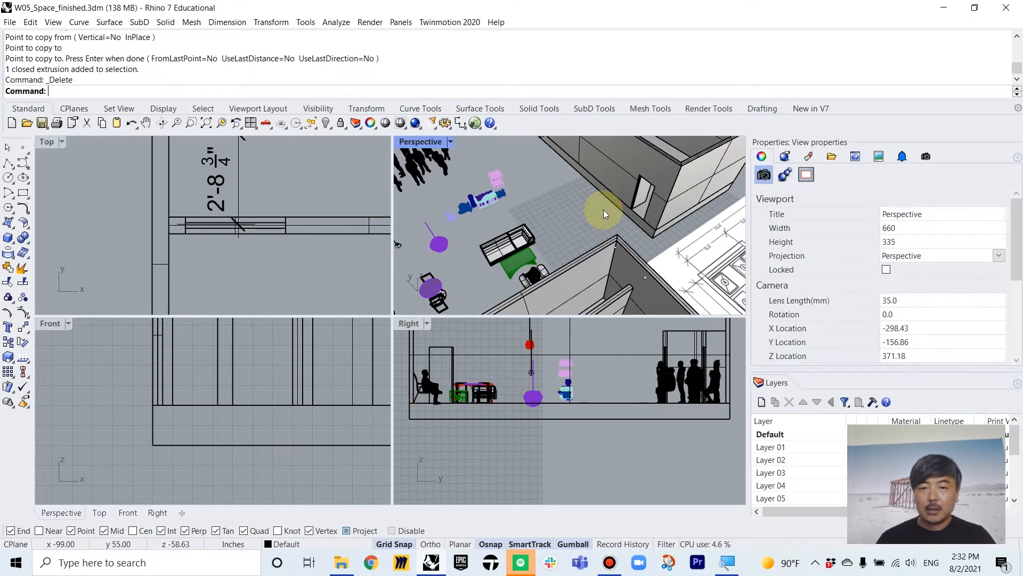
Examine the new shop's doors and front wall in perspective, and the storefront window of the finished coffee shop as reference
double_click(404, 143)
right_drag(506, 245, 276, 369)
scroll(481, 351, up, 4)
scroll(456, 356, down, 4)
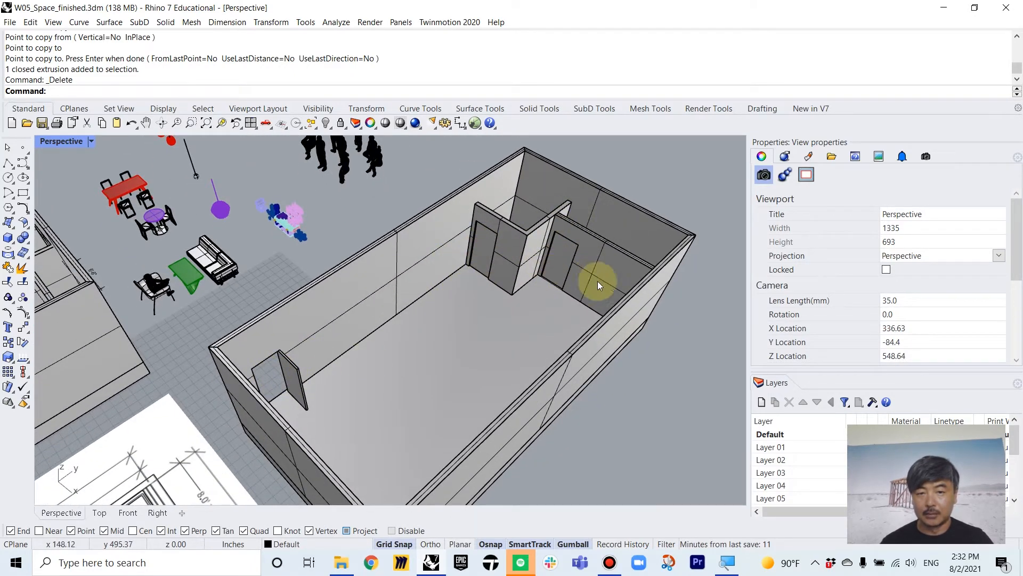
right_drag(597, 280, 618, 301)
right_drag(545, 250, 475, 320)
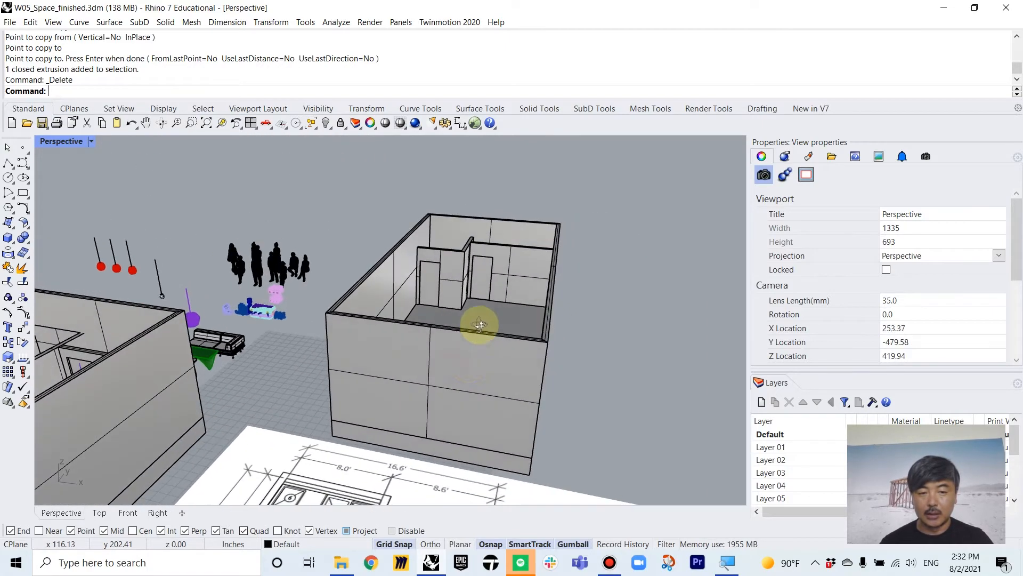
click(467, 366)
right_drag(471, 363, 478, 344)
scroll(478, 345, down, 7)
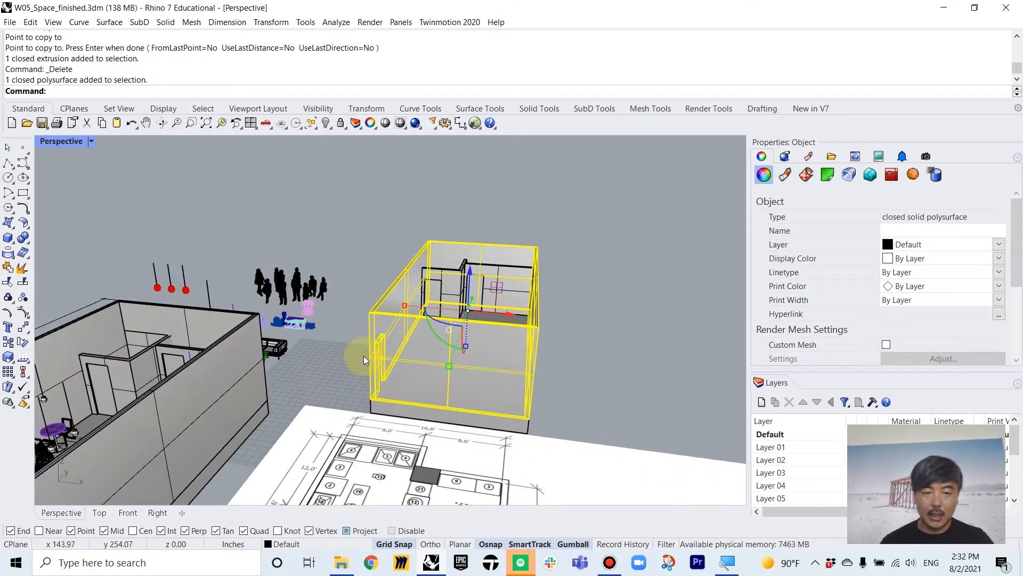
scroll(345, 333, up, 8)
right_drag(345, 333, 367, 315)
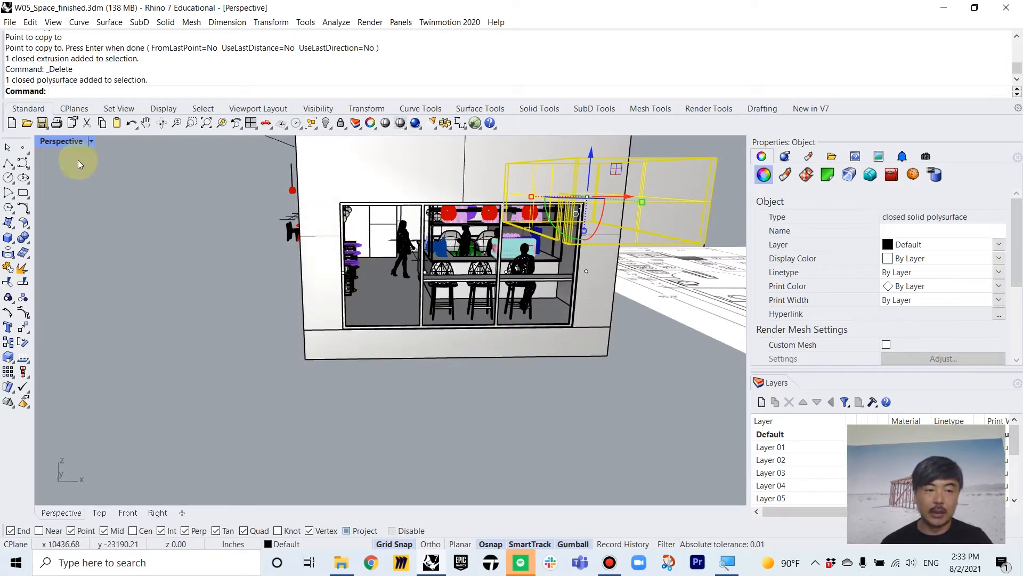
double_click(65, 139)
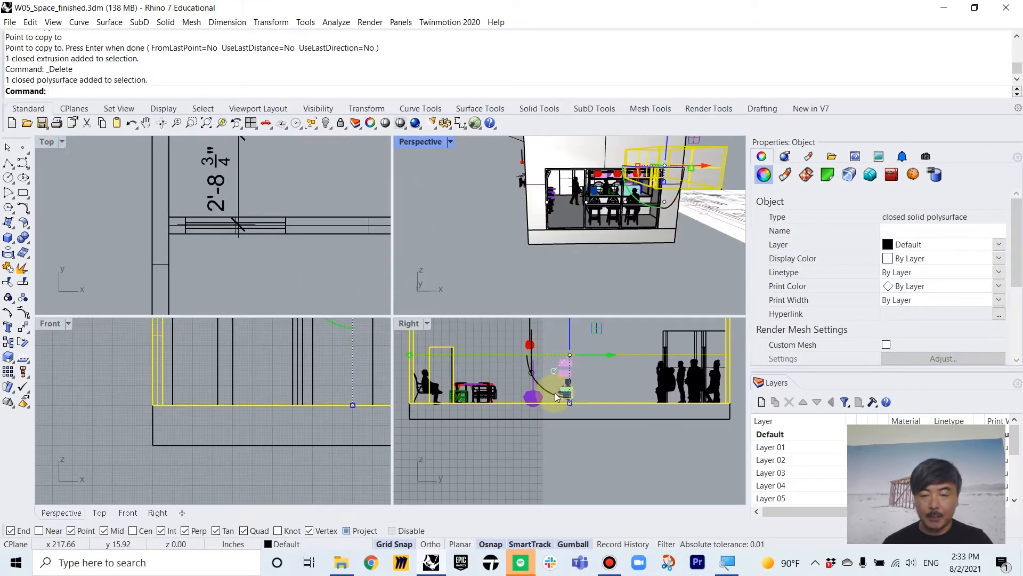
click(481, 292)
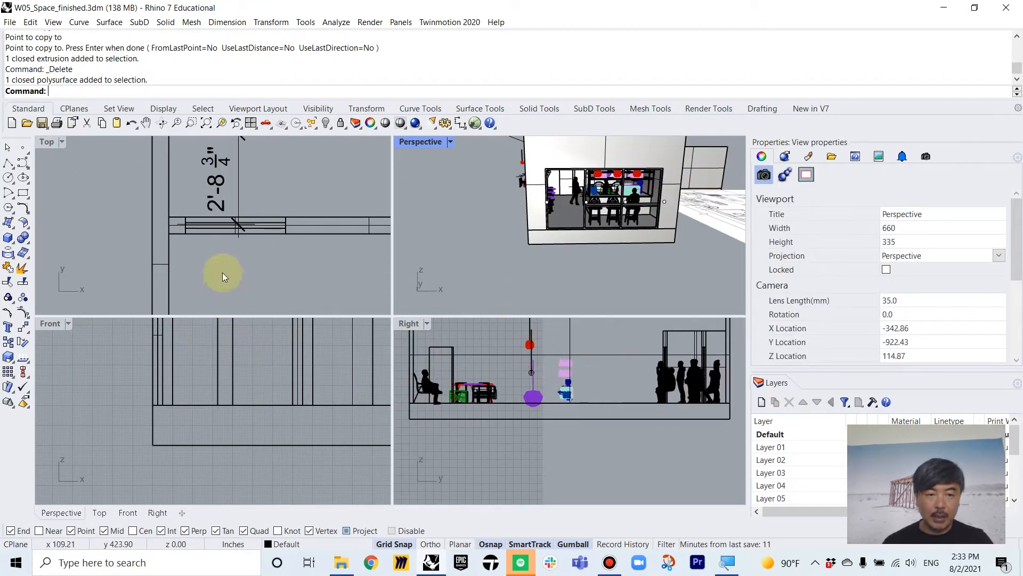
Draw a 4' x 8' rectangle in the front view beside the new building, with its base at the slab's top level
scroll(223, 272, down, 12)
scroll(548, 264, down, 6)
right_drag(620, 257, 560, 244)
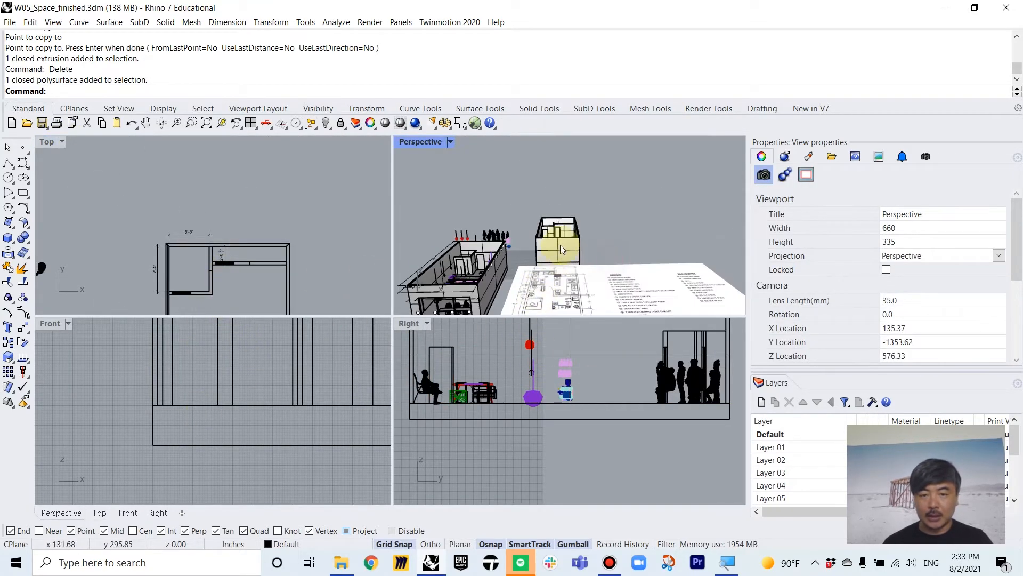
click(561, 244)
scroll(552, 439, down, 2)
scroll(182, 417, down, 5)
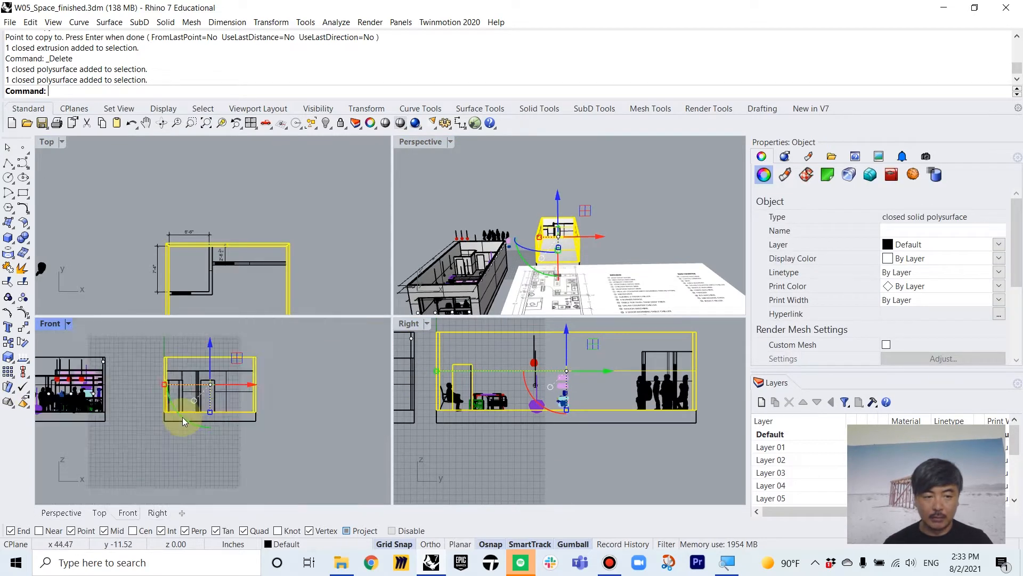
scroll(182, 417, down, 2)
right_drag(245, 422, 205, 441)
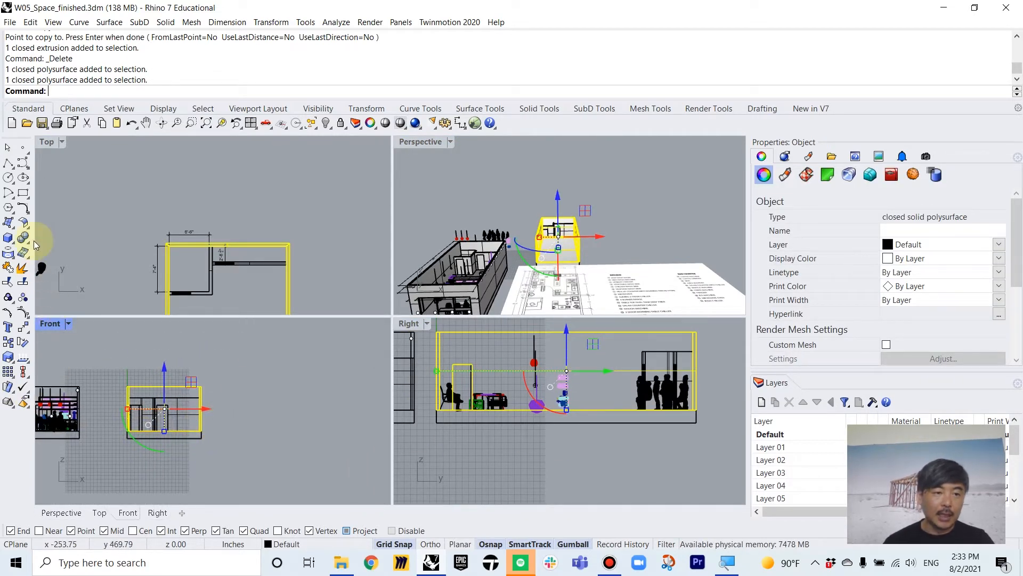
click(23, 194)
scroll(223, 429, up, 5)
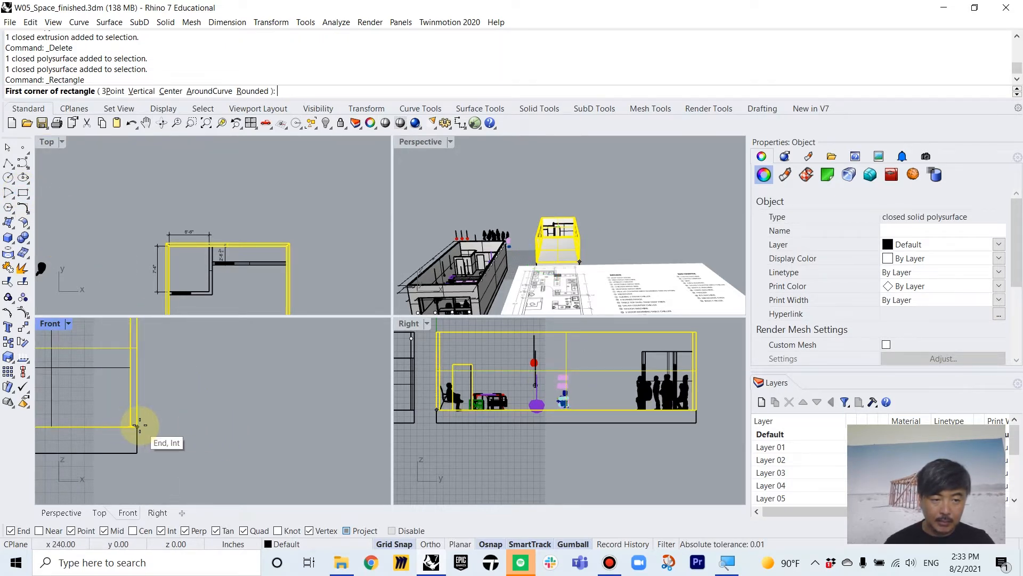
double_click(47, 323)
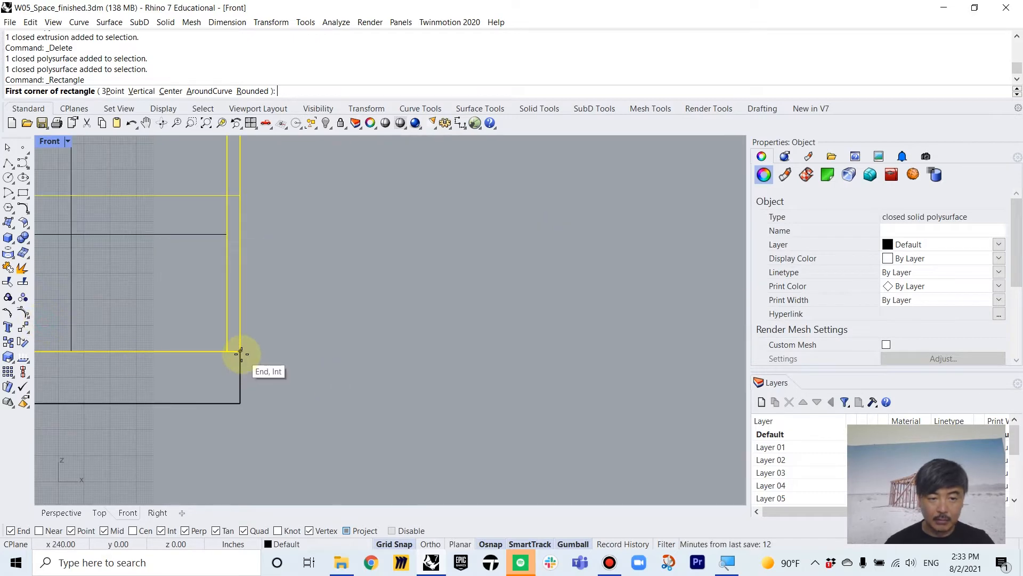
click(424, 352)
scroll(606, 265, down, 1)
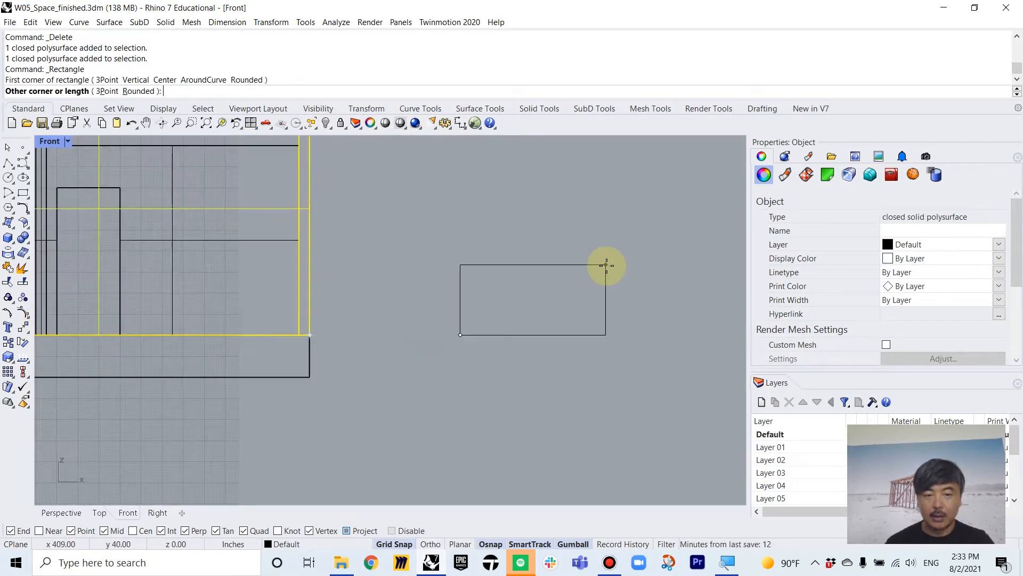
scroll(607, 265, down, 3)
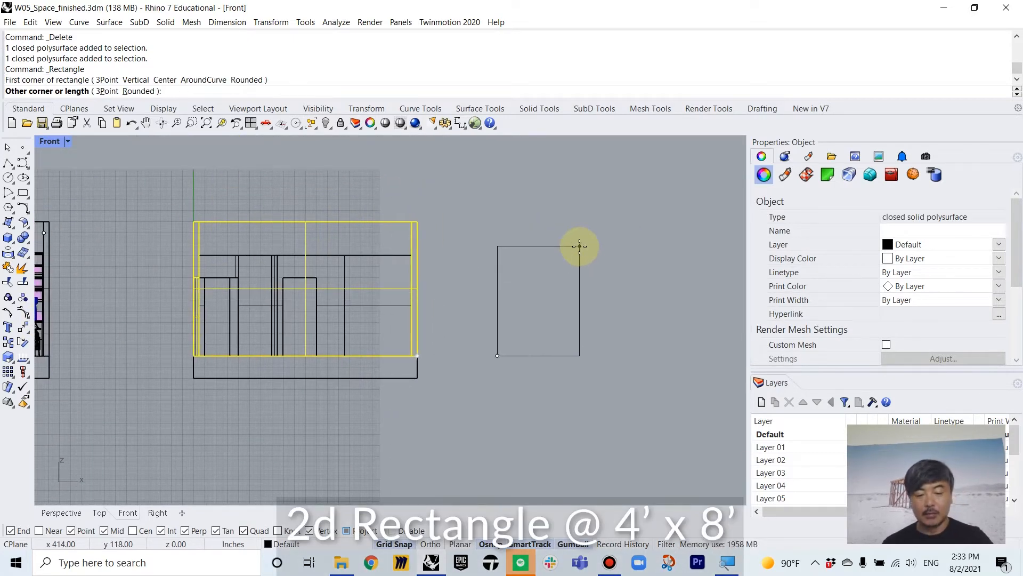
text(4')
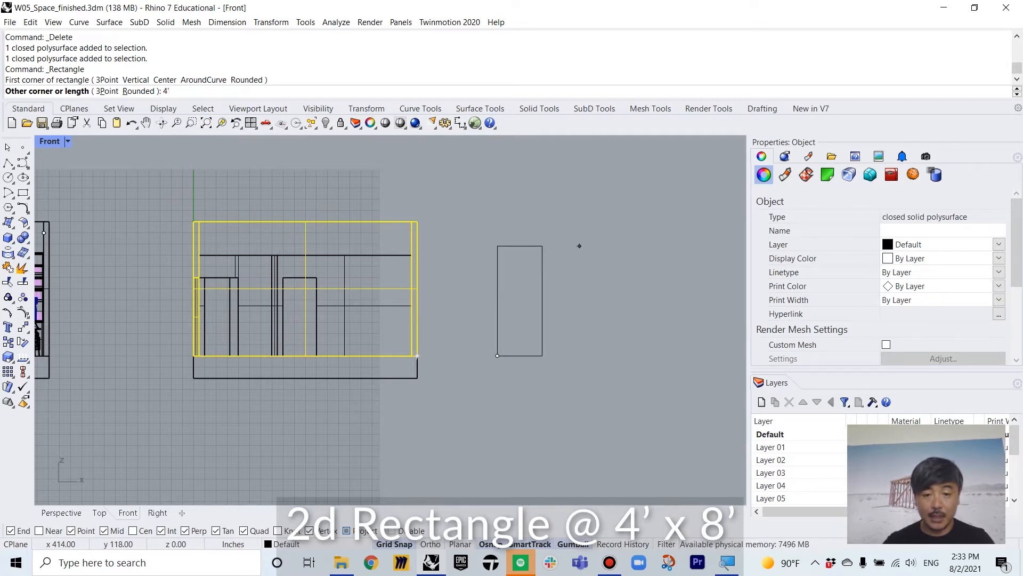
right_click(579, 246)
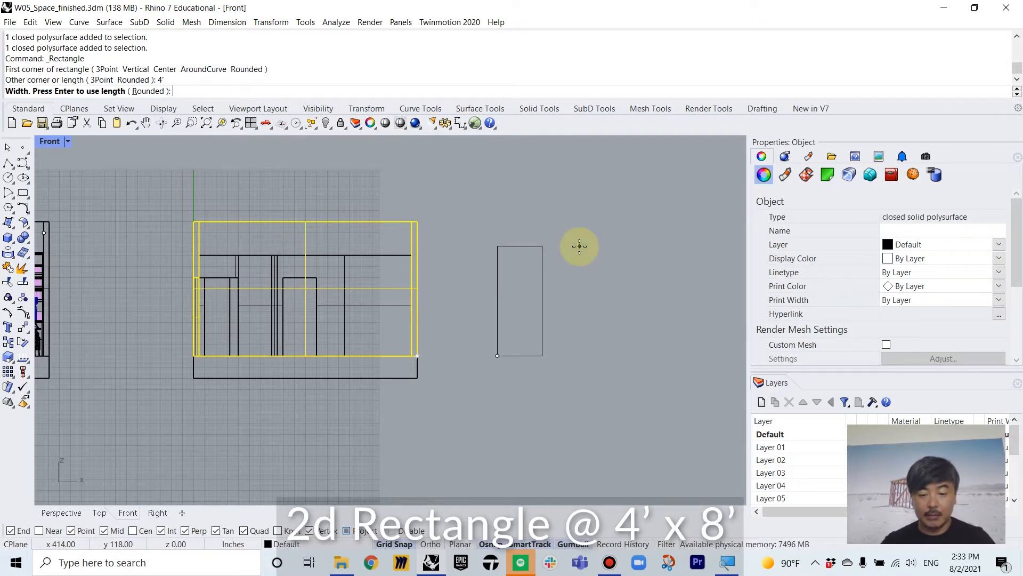
text(8)
right_click(579, 246)
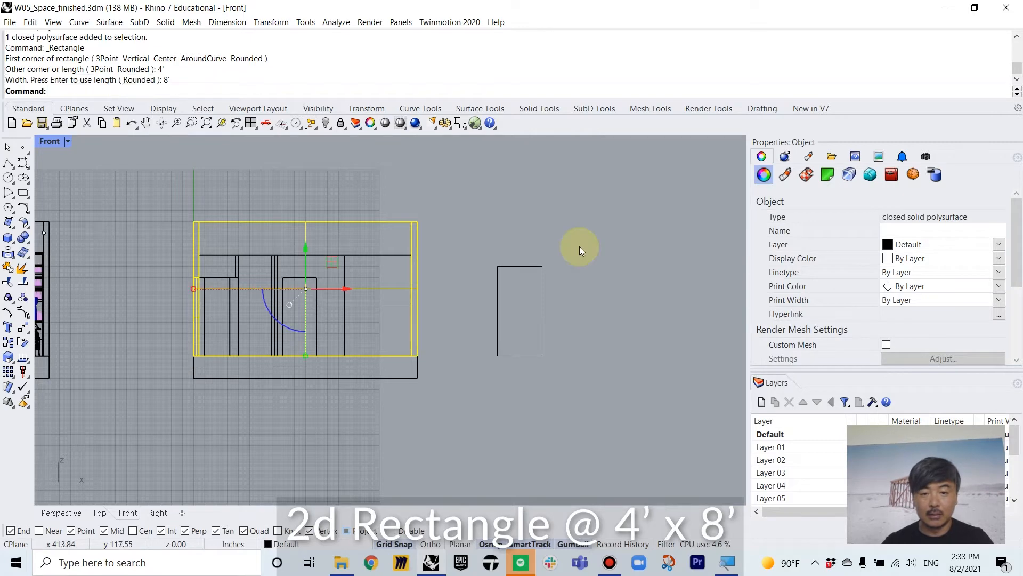
Turn the rectangle into a window frame with the Slab command, offset 2" inward with a height of 2"
click(535, 260)
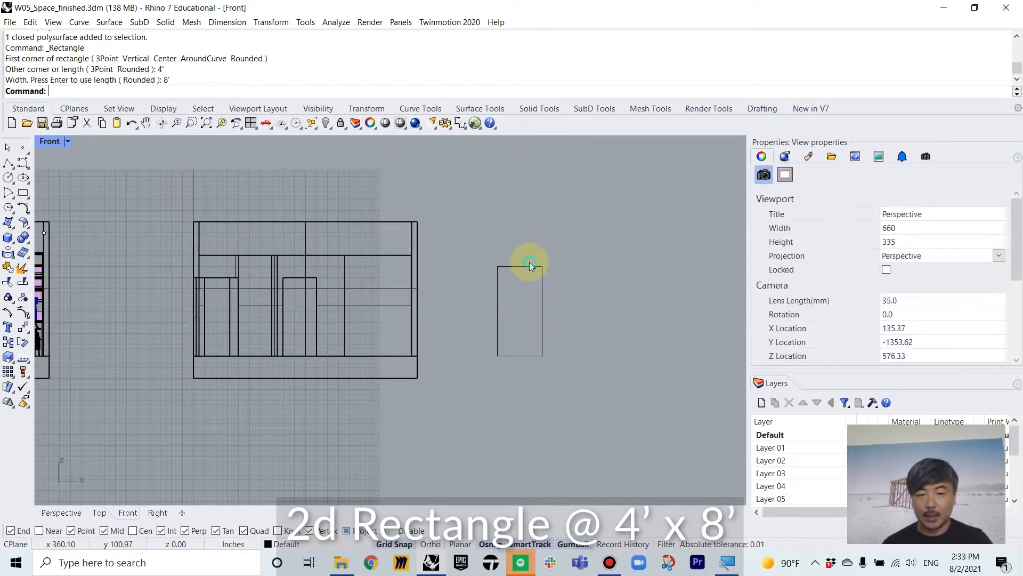
click(529, 266)
scroll(538, 270, up, 8)
right_drag(554, 280, 513, 261)
scroll(509, 259, down, 2)
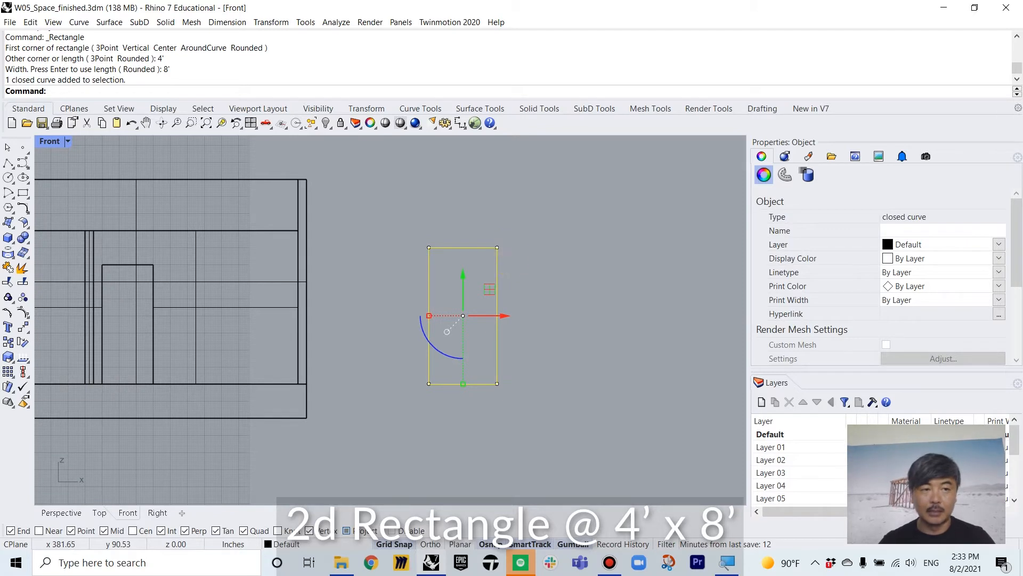
text(slab)
right_click(508, 254)
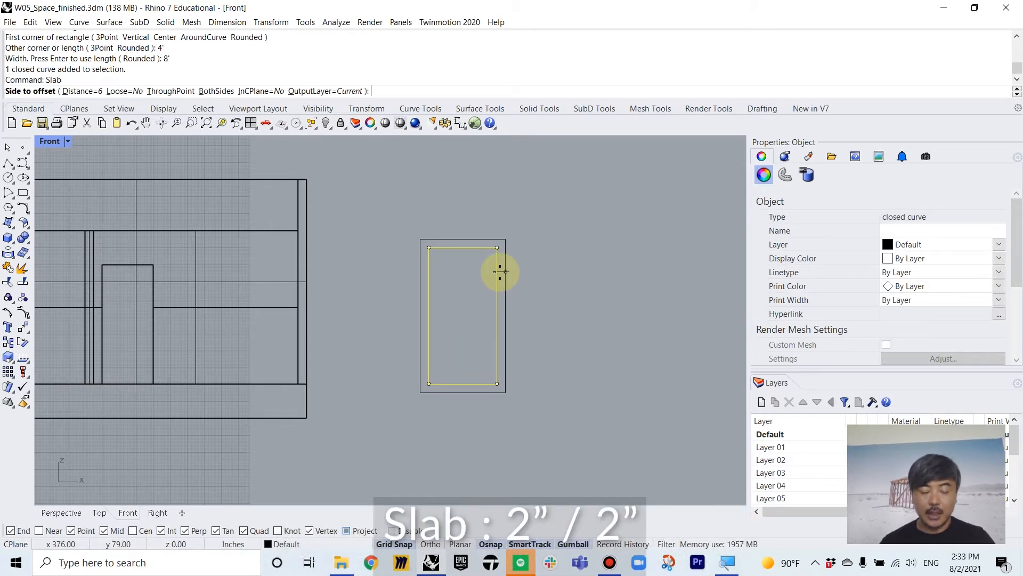
text(2)
key(Return)
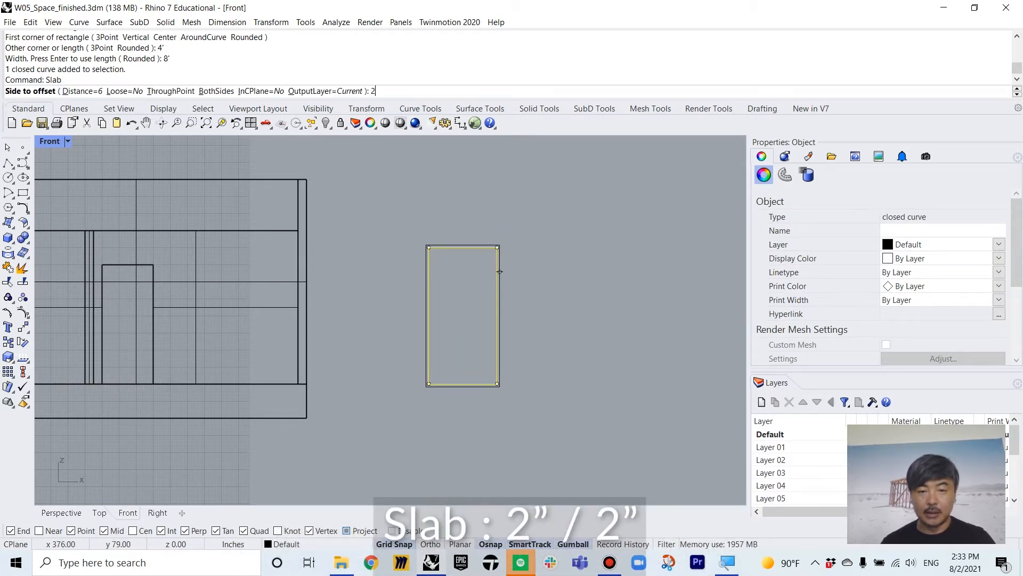
scroll(509, 256, up, 5)
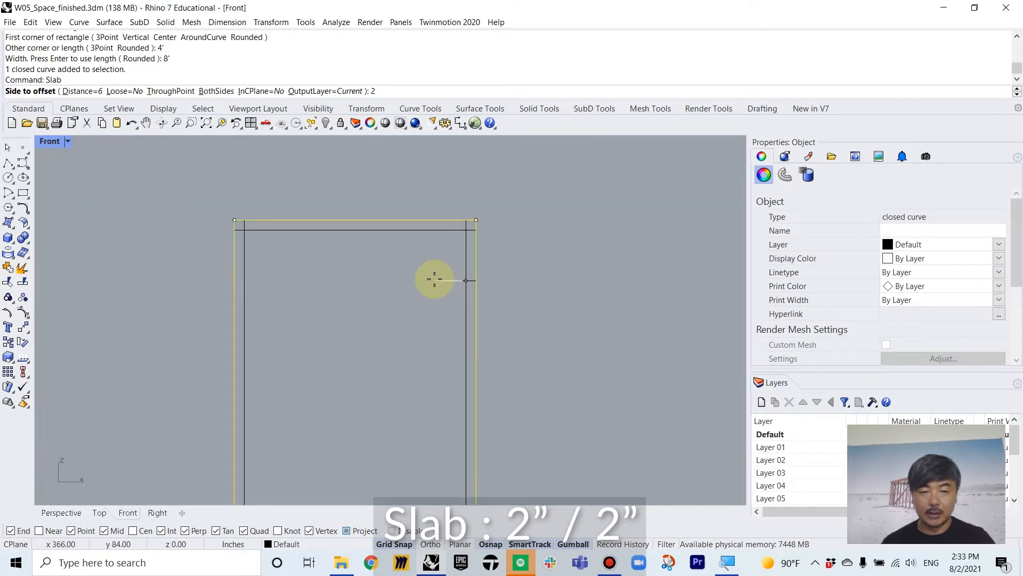
click(434, 279)
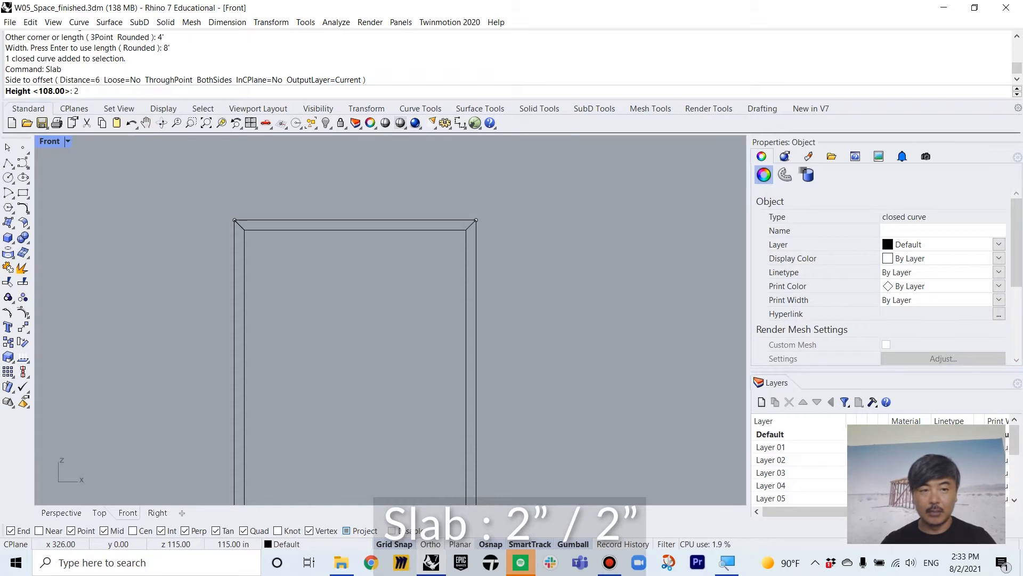
text(2)
key(Return)
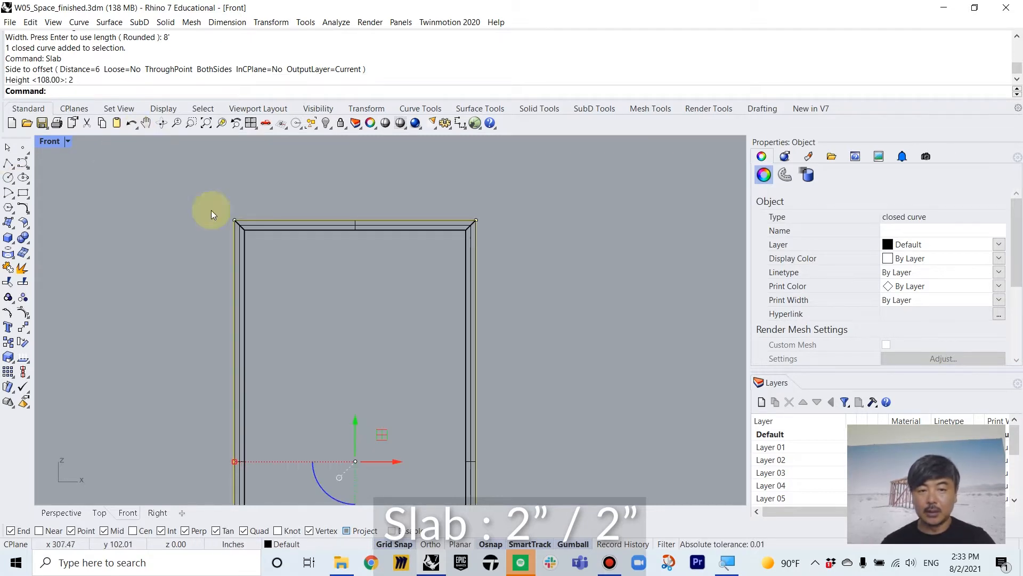
Zoom all views to the new window frame and examine it next to the building in perspective
text(ZSA)
key(Return)
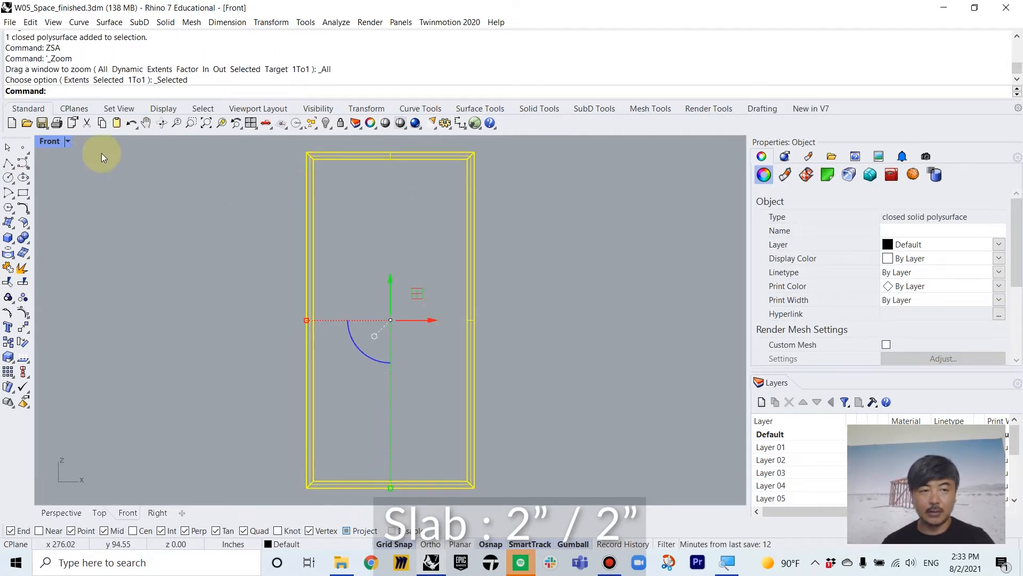
double_click(53, 144)
scroll(652, 216, down, 5)
right_drag(652, 216, 596, 250)
scroll(603, 237, down, 3)
scroll(196, 227, down, 14)
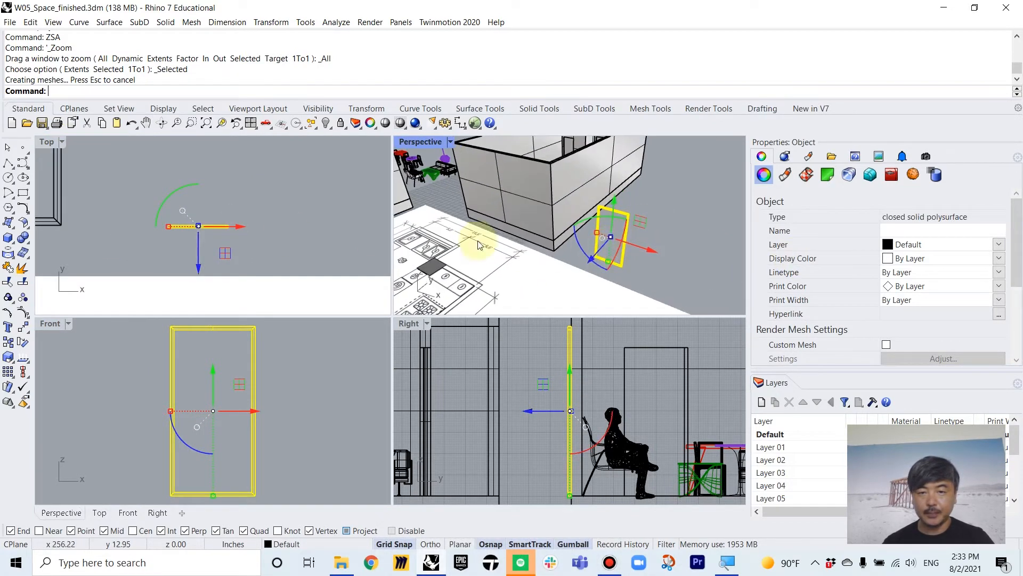
Copy the frame twice along the front in plan by its end corner, overlapping the 2" side members and stepping each copy back 2"
right_drag(195, 215, 166, 197)
scroll(120, 200, up, 6)
click(121, 200)
scroll(175, 223, up, 10)
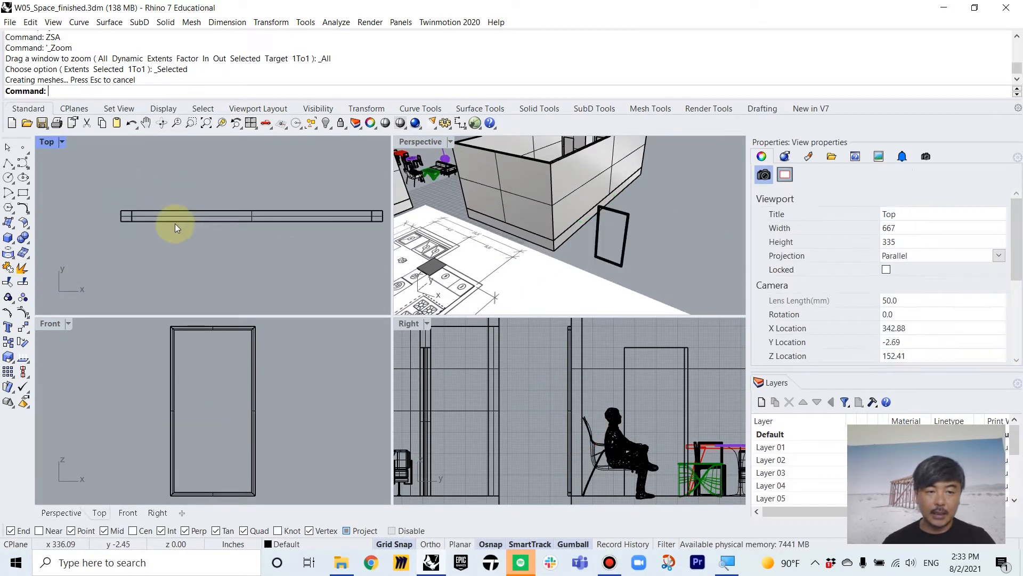
click(168, 217)
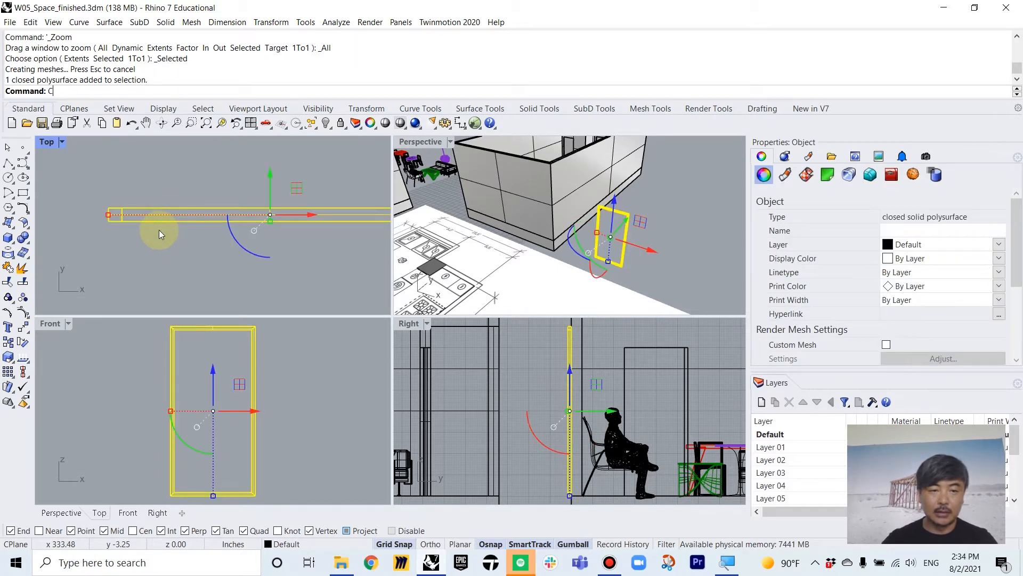
text(opy)
key(Return)
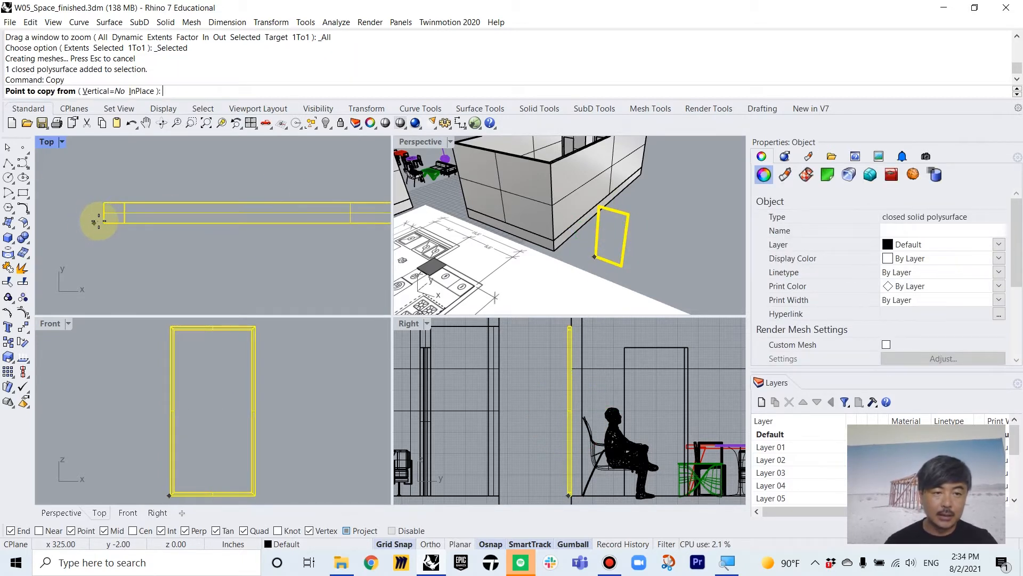
click(99, 221)
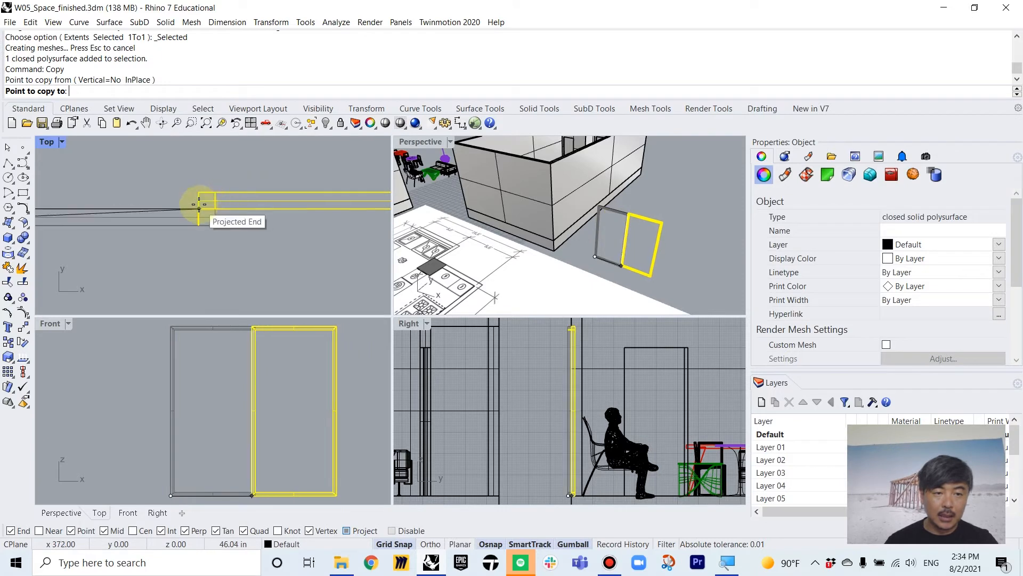
click(198, 204)
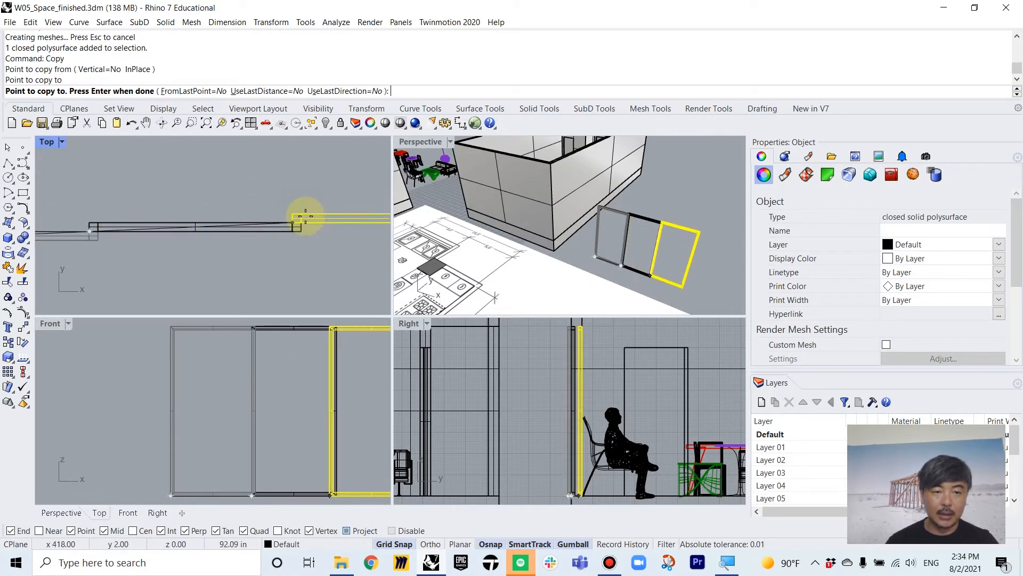
click(284, 219)
key(Return)
key(Escape)
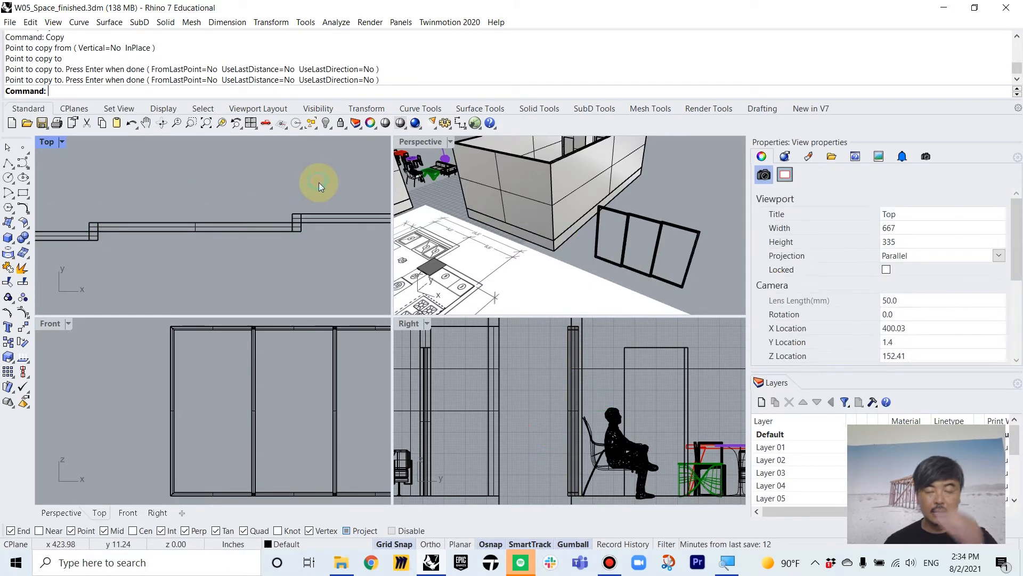
Draw a box in the front view spanning the outer corners of the three frames, extruded back about 59"
drag(363, 162, 146, 224)
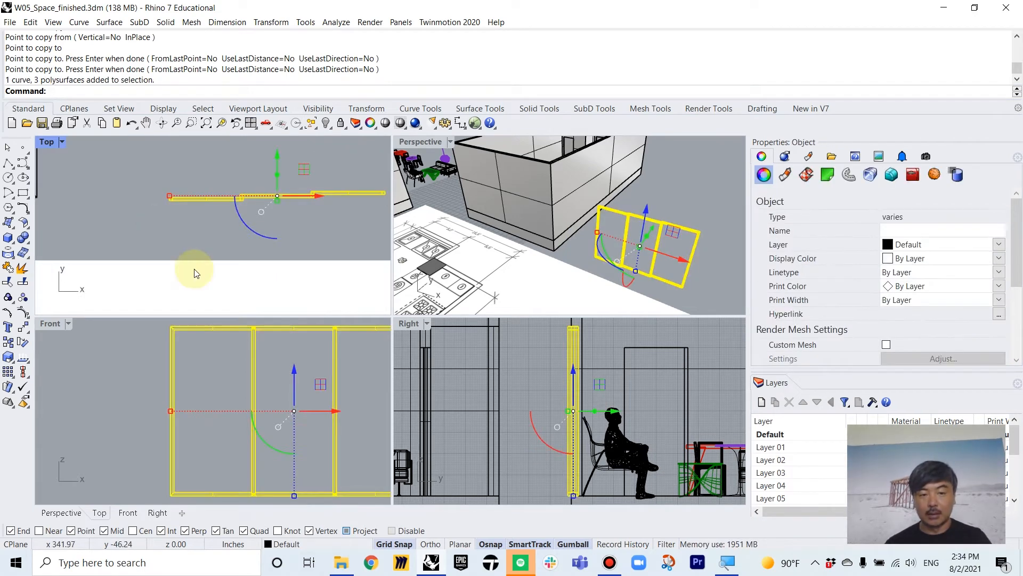
scroll(295, 375, down, 3)
right_drag(674, 230, 706, 160)
click(243, 377)
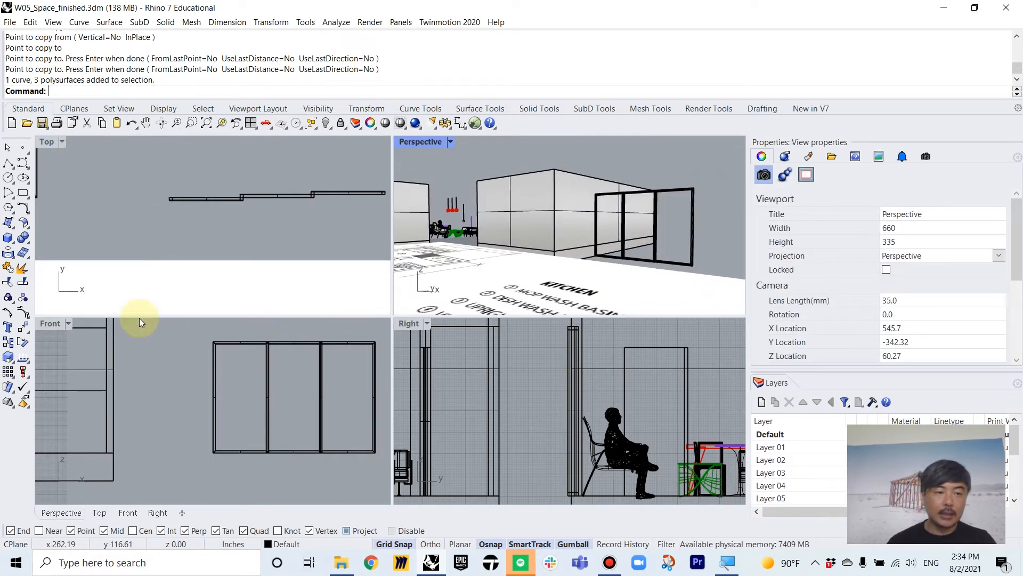
click(8, 238)
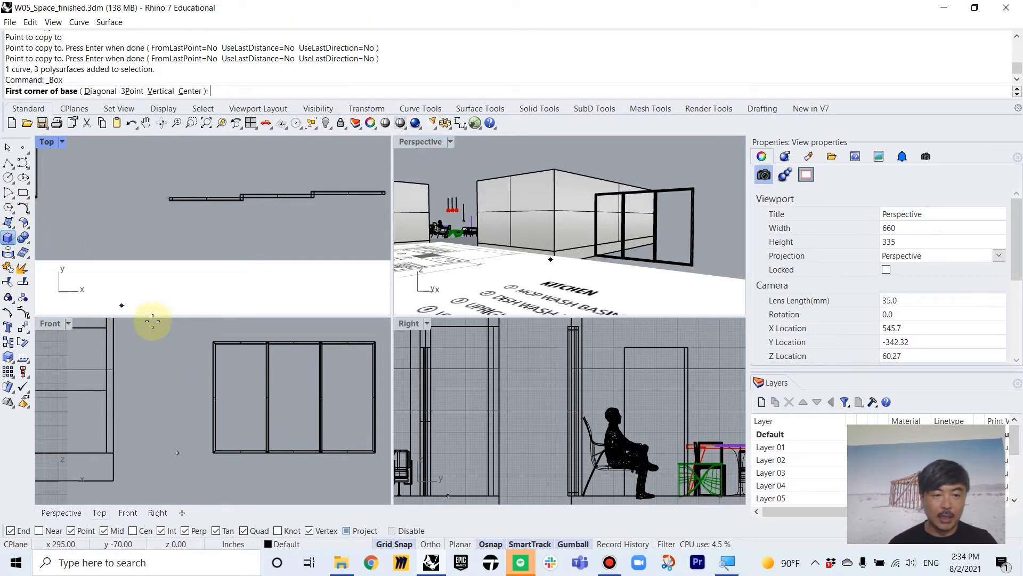
click(206, 342)
scroll(270, 418, up, 5)
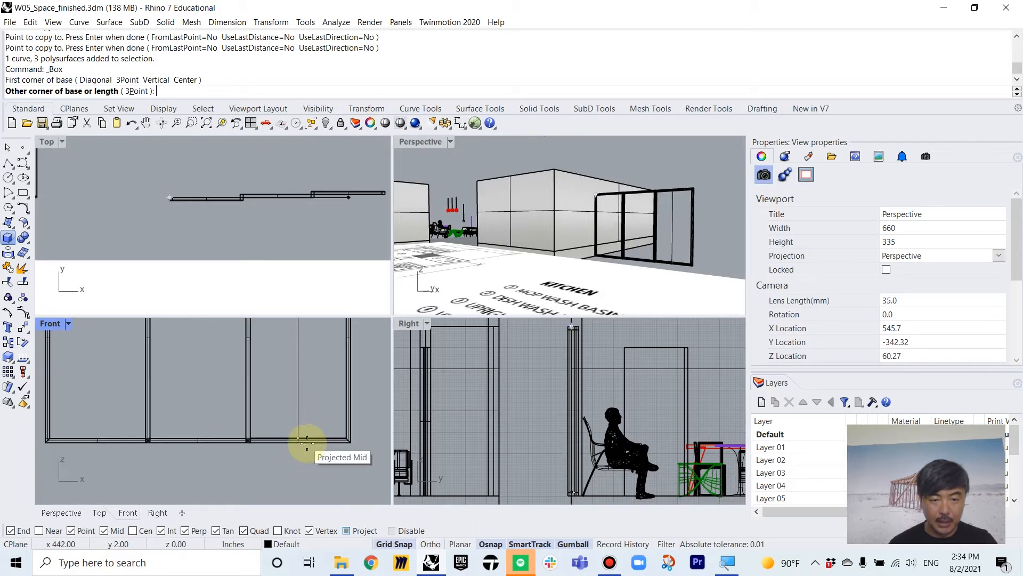
click(359, 451)
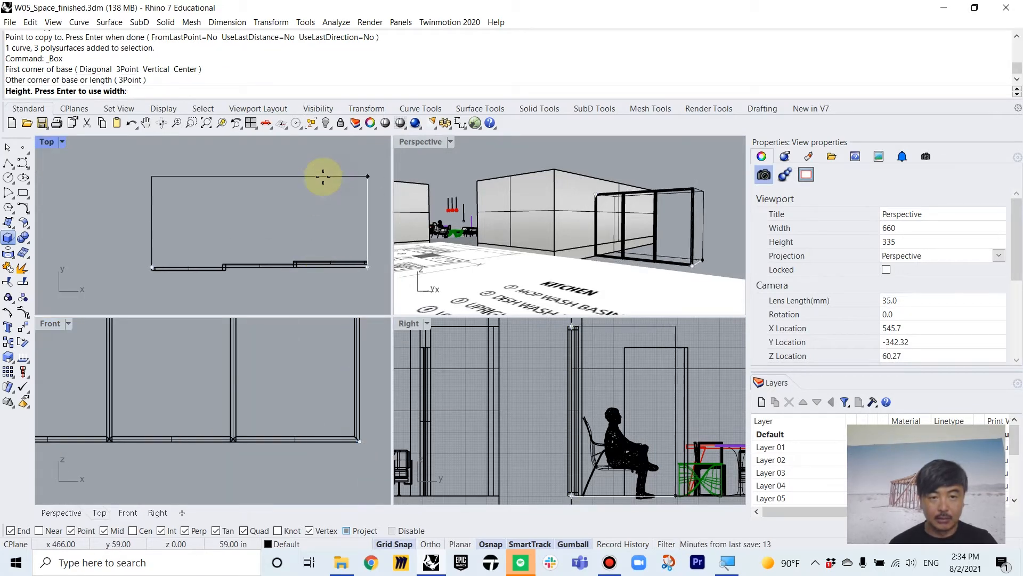
click(323, 176)
Move the box forward in plan until it passes through the three frames, extending in front of and behind them
click(281, 178)
drag(261, 186, 259, 225)
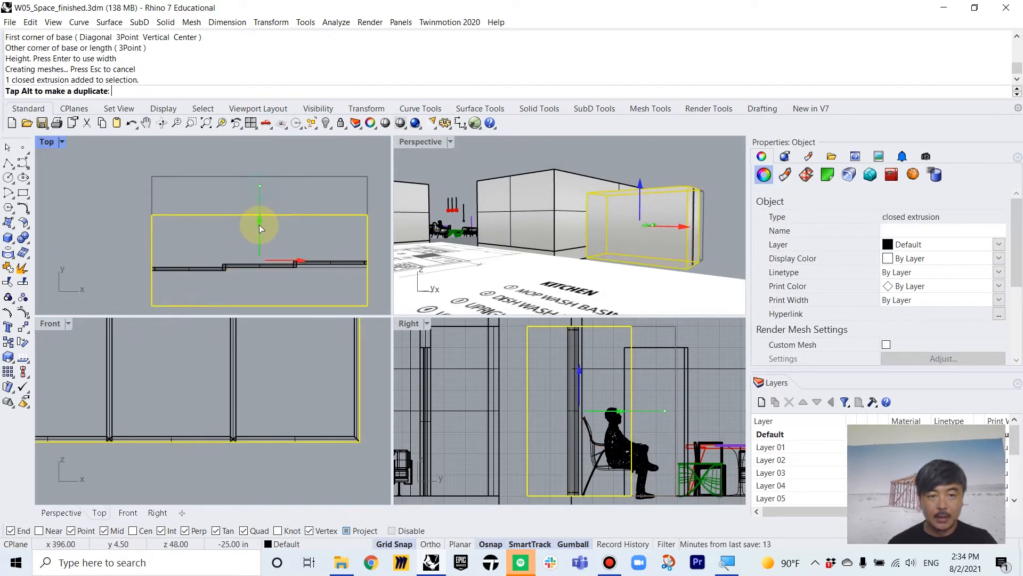
click(244, 186)
scroll(222, 224, down, 4)
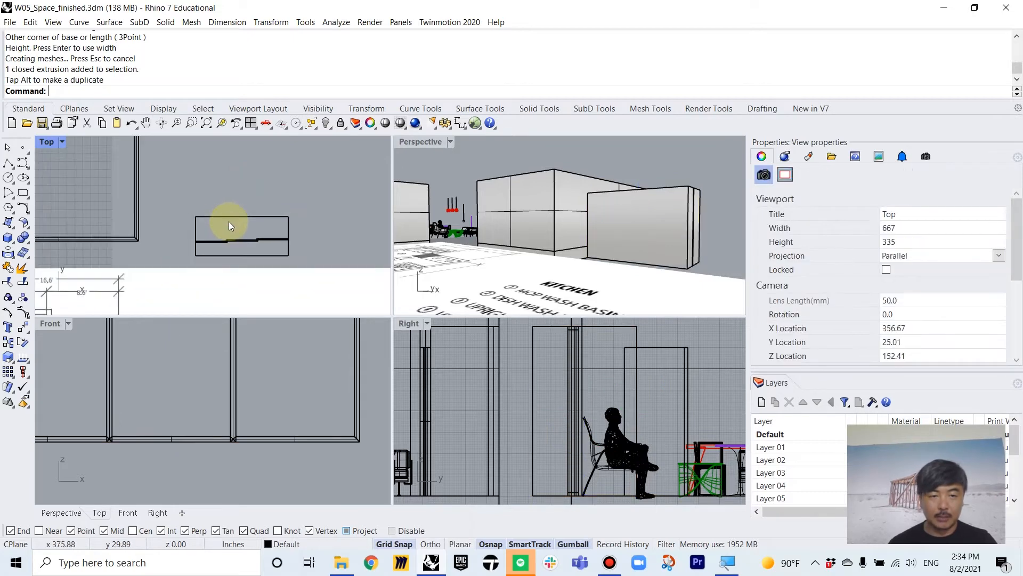
click(288, 222)
scroll(217, 233, down, 3)
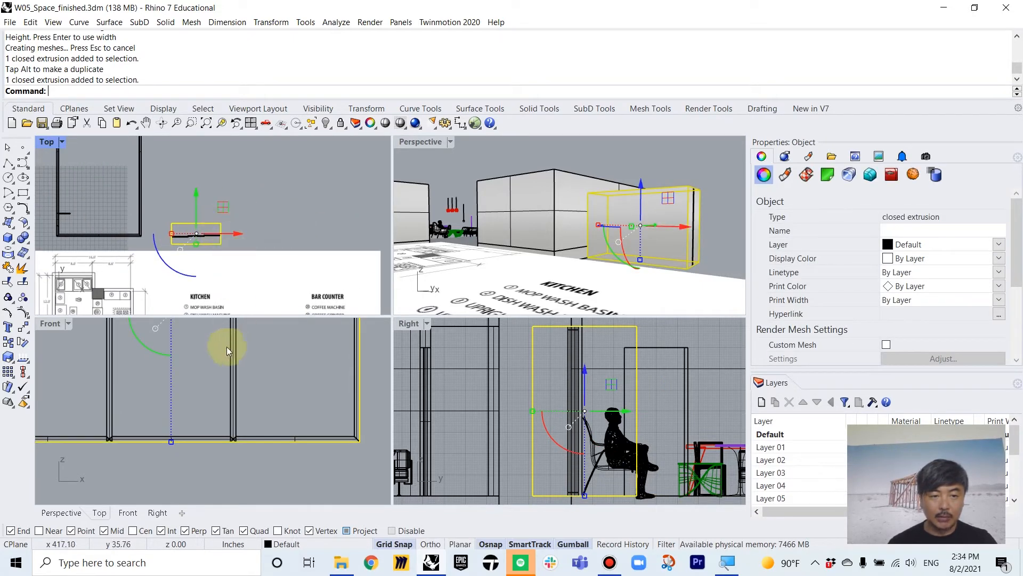
click(178, 378)
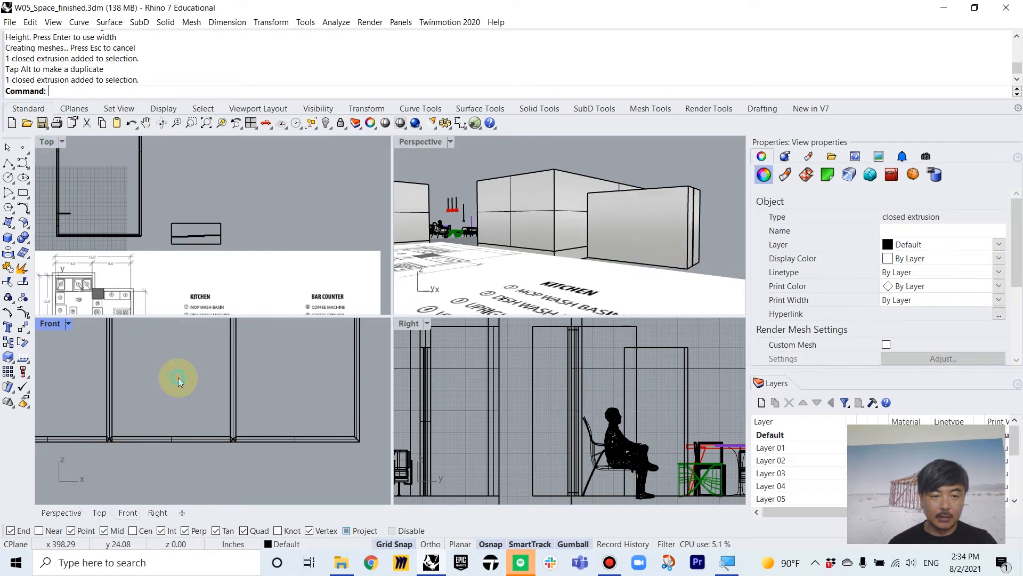
Draw a rectangle in the front view between opposite inner corners of the first storefront frame's opening
click(23, 192)
right_drag(138, 369, 263, 420)
scroll(224, 379, down, 4)
scroll(196, 341, up, 2)
right_drag(167, 323, 181, 379)
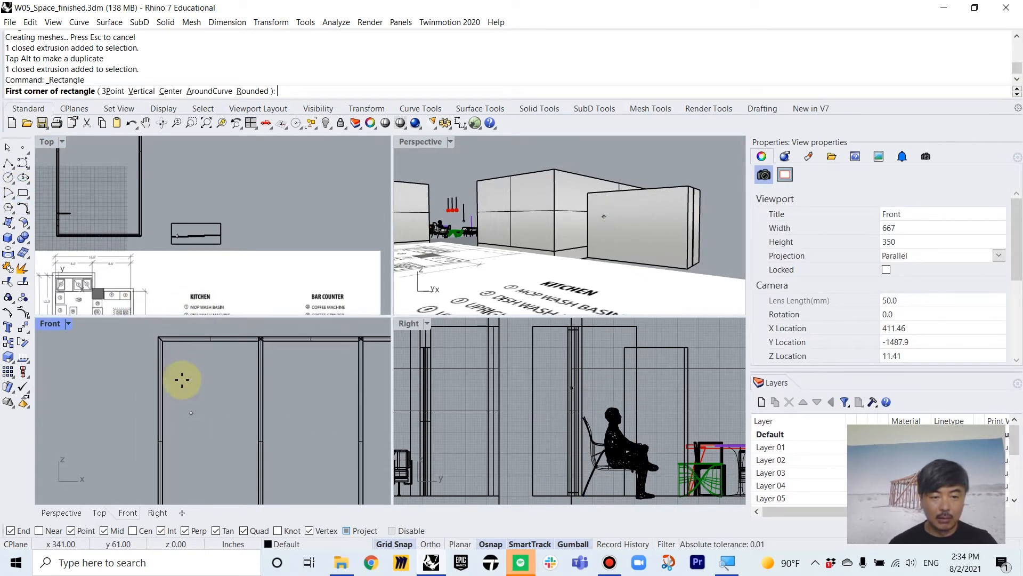
scroll(182, 380, up, 3)
click(156, 327)
scroll(251, 469, down, 5)
right_drag(252, 470, 249, 389)
scroll(257, 466, up, 8)
scroll(271, 463, up, 4)
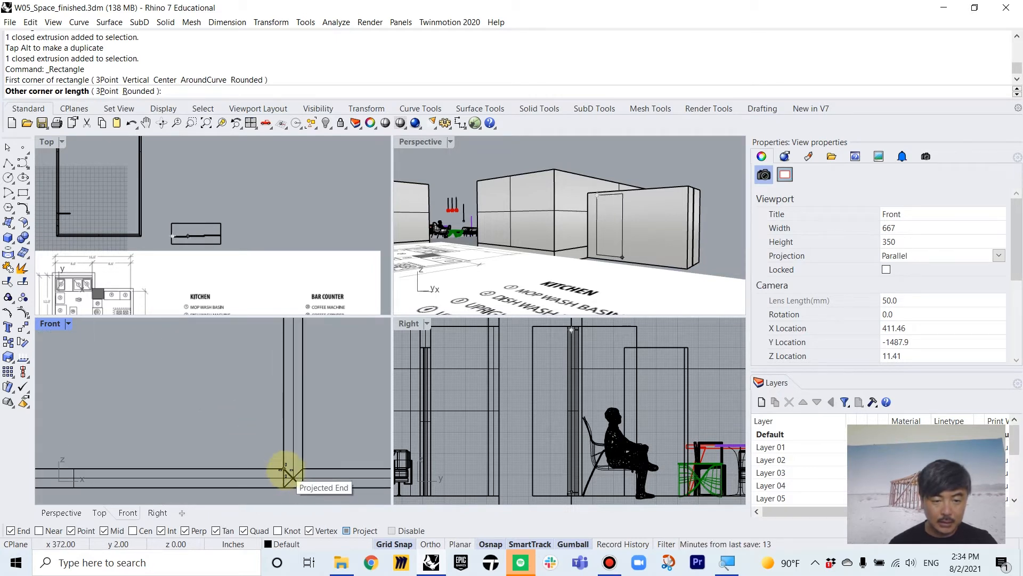
click(285, 470)
Extrude the rectangle inside the first frame as a 0.5" thick solid glass panel
click(285, 488)
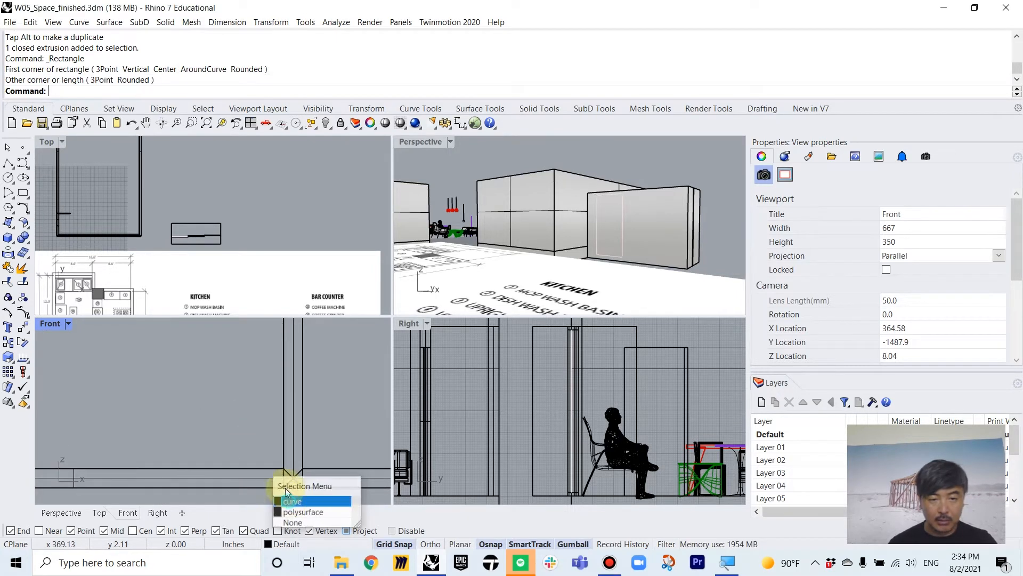
click(287, 501)
scroll(251, 437, down, 5)
text(Ex)
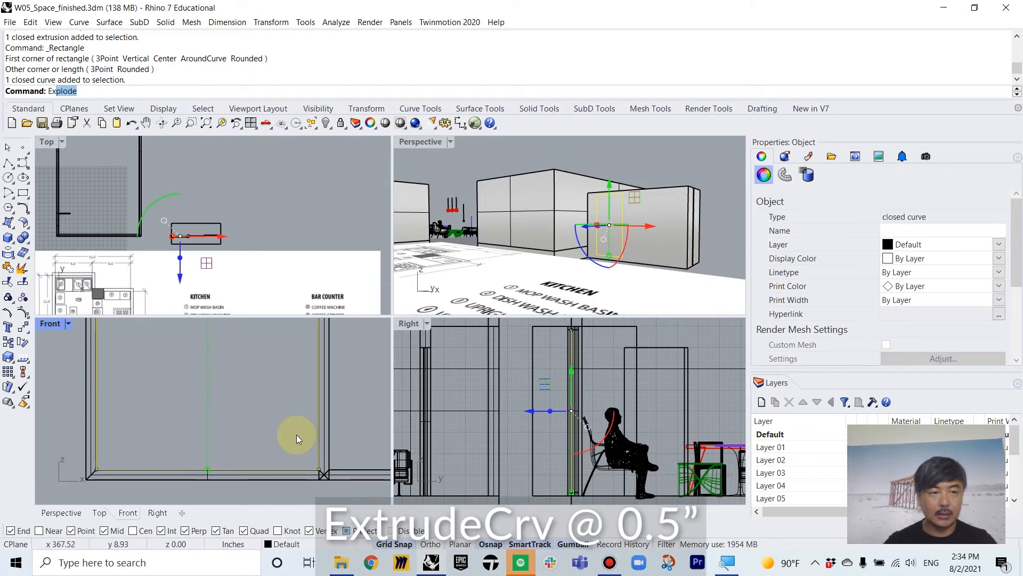
text(trudeCrv)
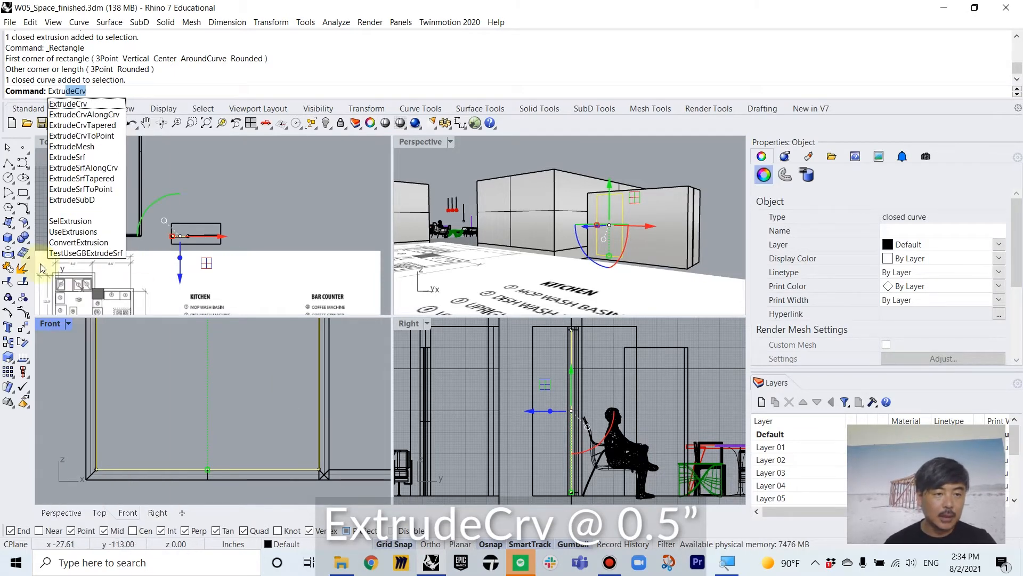
click(14, 240)
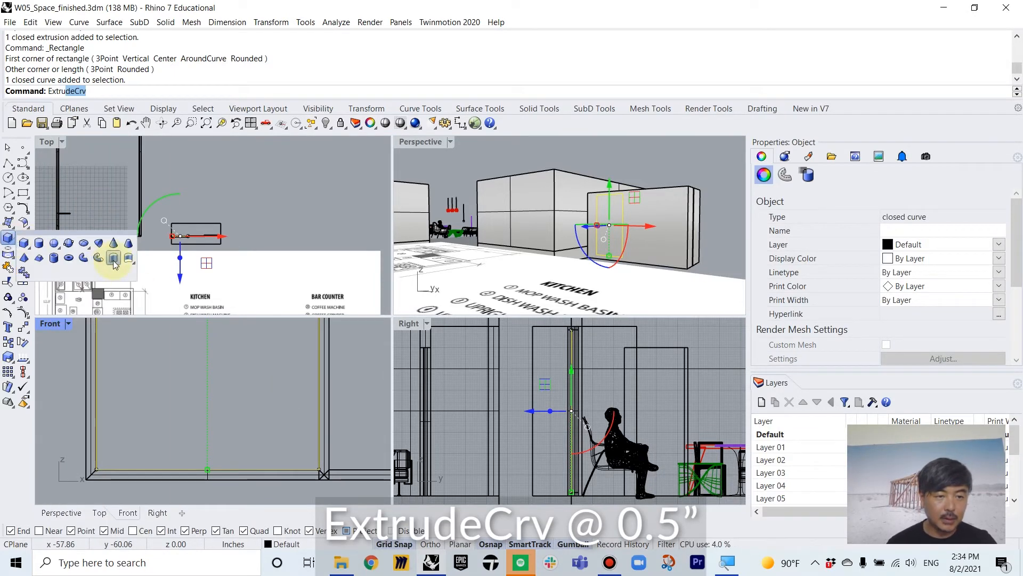
click(114, 258)
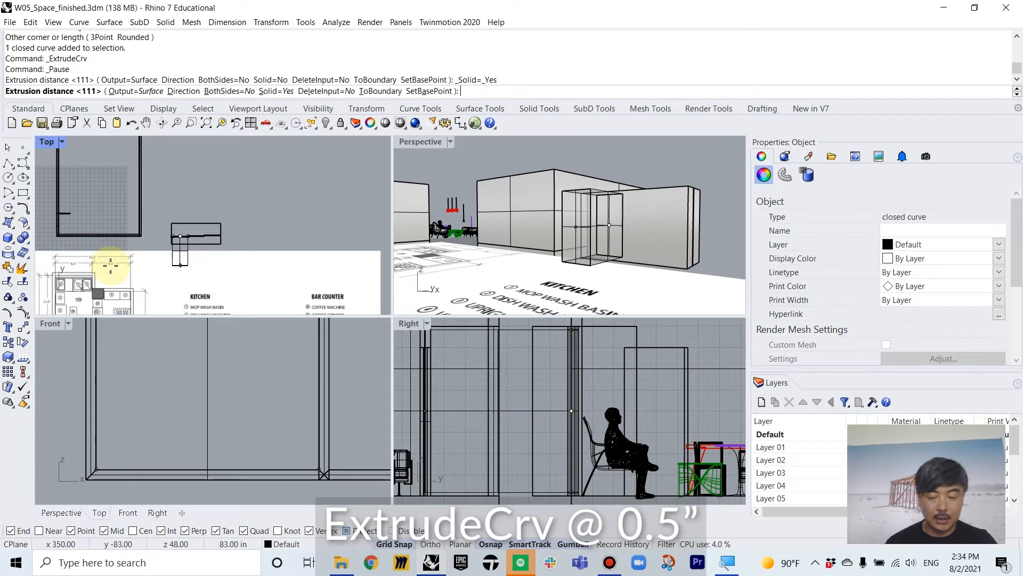
text(.5)
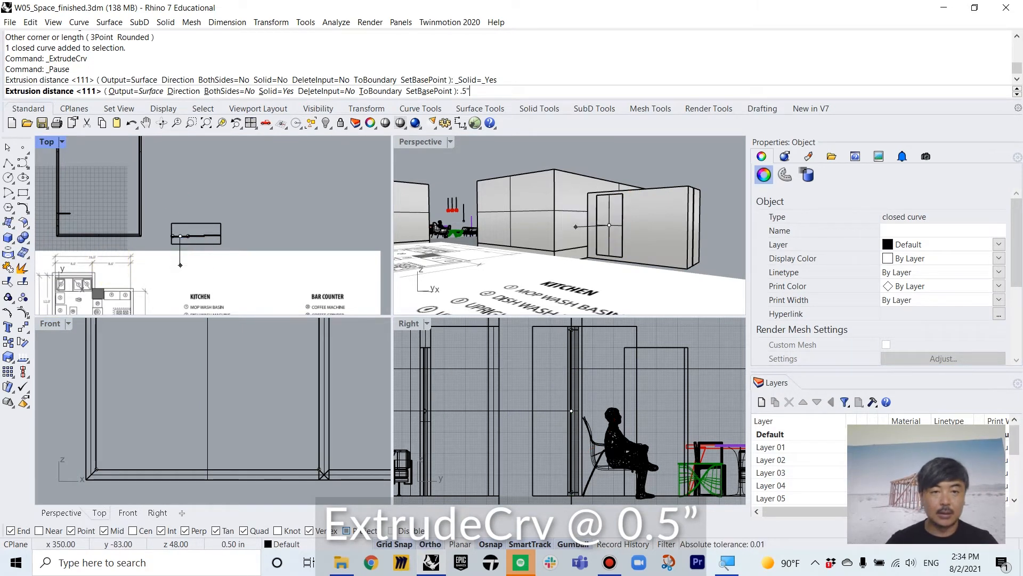
key(Return)
Move the glass panel 0.75" forward in plan, from the midpoint of its end edge to the frame's centerline
scroll(200, 226, up, 5)
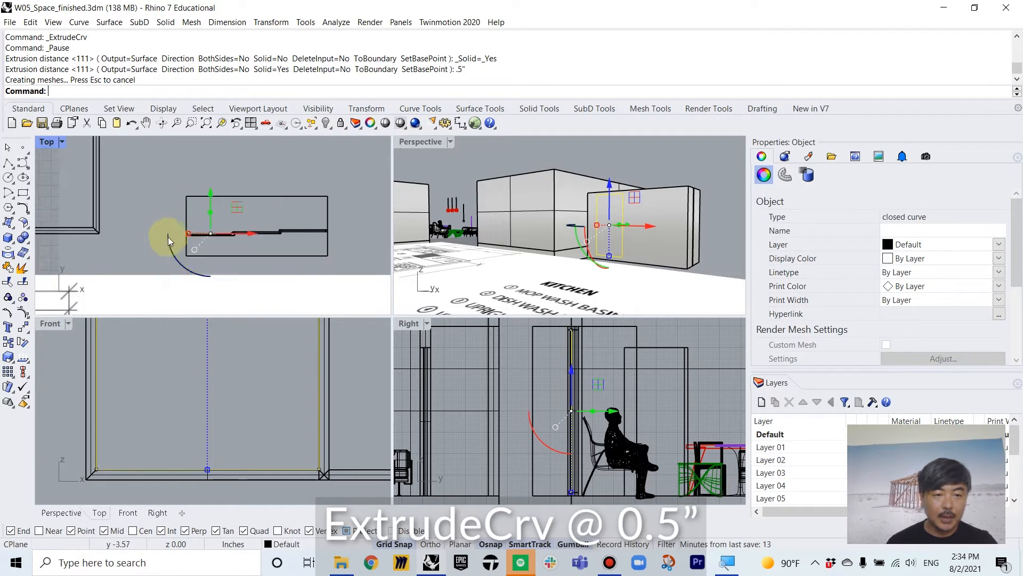
scroll(309, 217, down, 2)
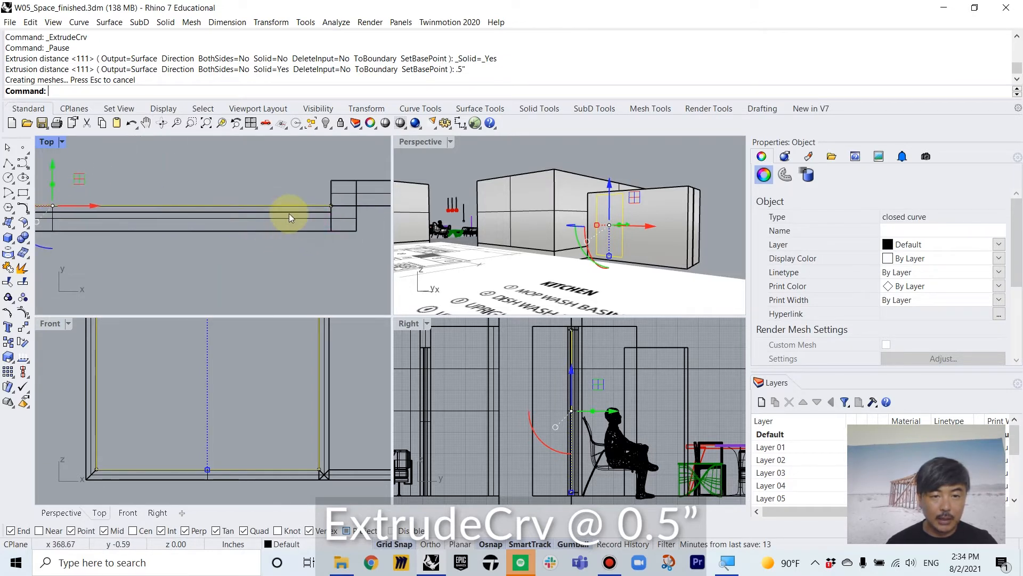
click(290, 213)
scroll(296, 224, up, 2)
text(M)
key(Return)
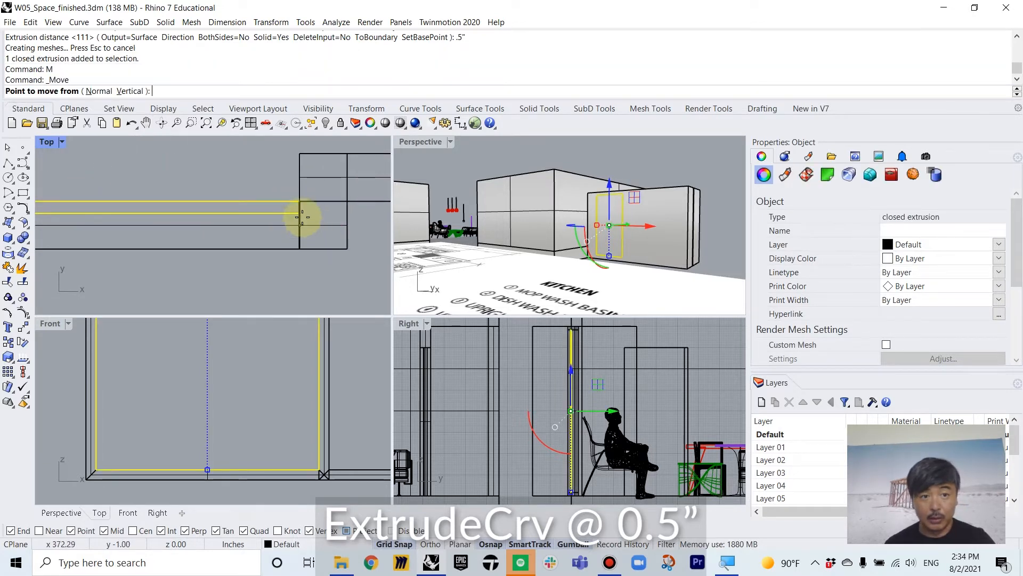
scroll(299, 212, up, 6)
click(299, 204)
click(299, 236)
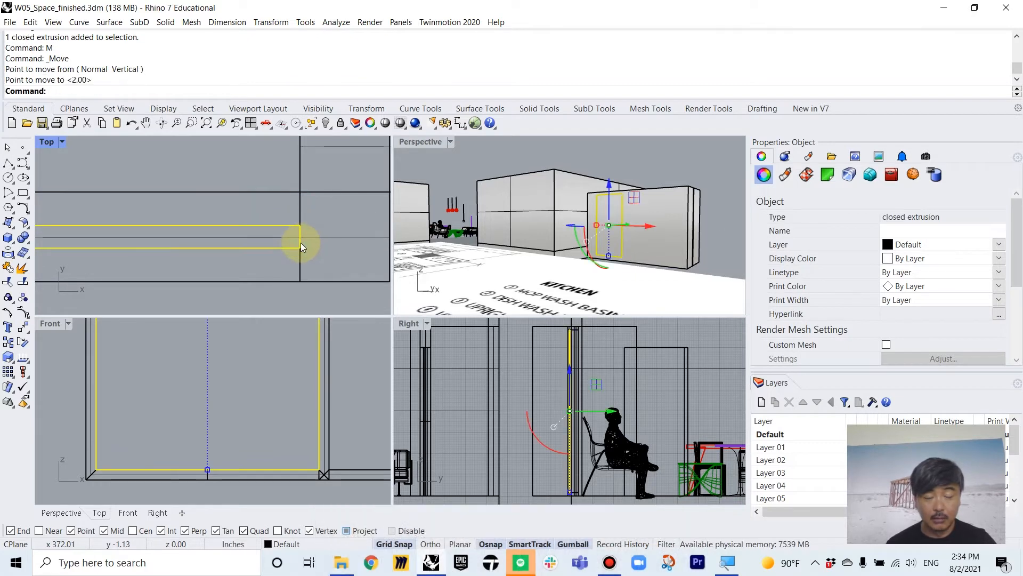
text(C)
key(Return)
click(302, 237)
scroll(305, 237, down, 3)
scroll(306, 236, down, 2)
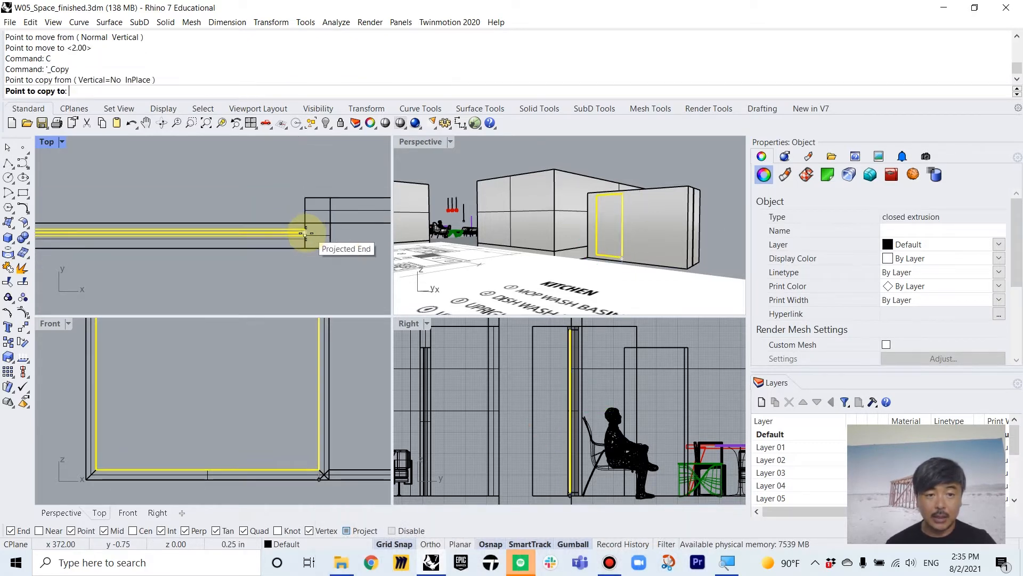
key(Escape)
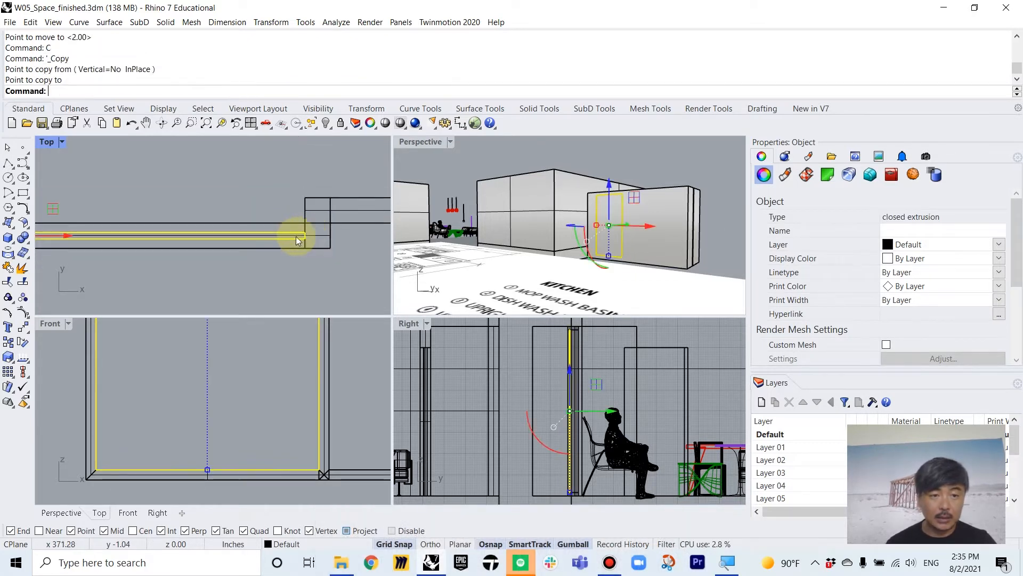
Copy the glass panel in plan into the other two frames, placing it by its end midpoint on each frame's centerline
click(8, 341)
scroll(308, 244, up, 4)
click(279, 248)
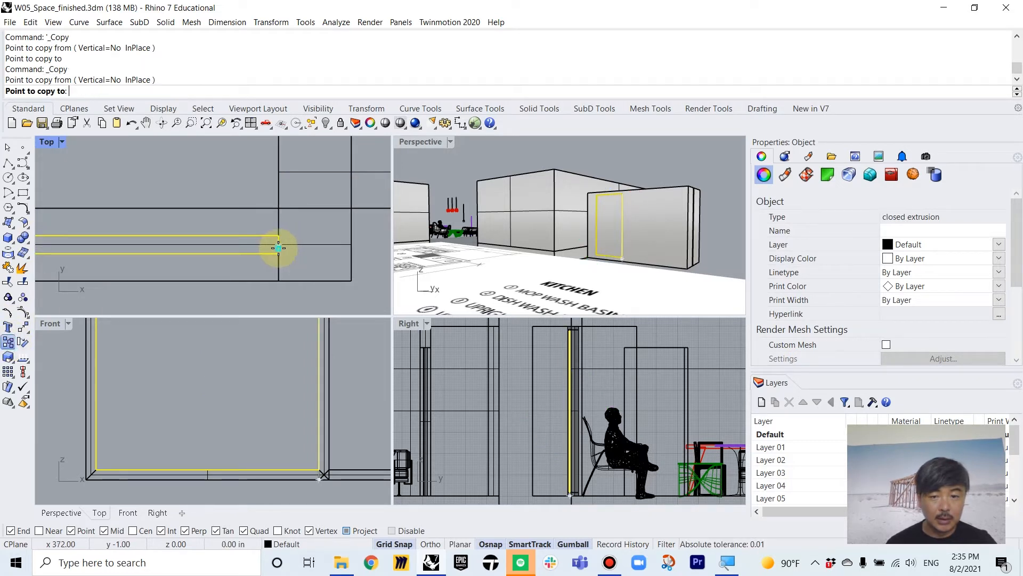
scroll(306, 227, down, 12)
right_drag(320, 210, 174, 233)
right_drag(256, 217, 153, 225)
scroll(296, 249, up, 4)
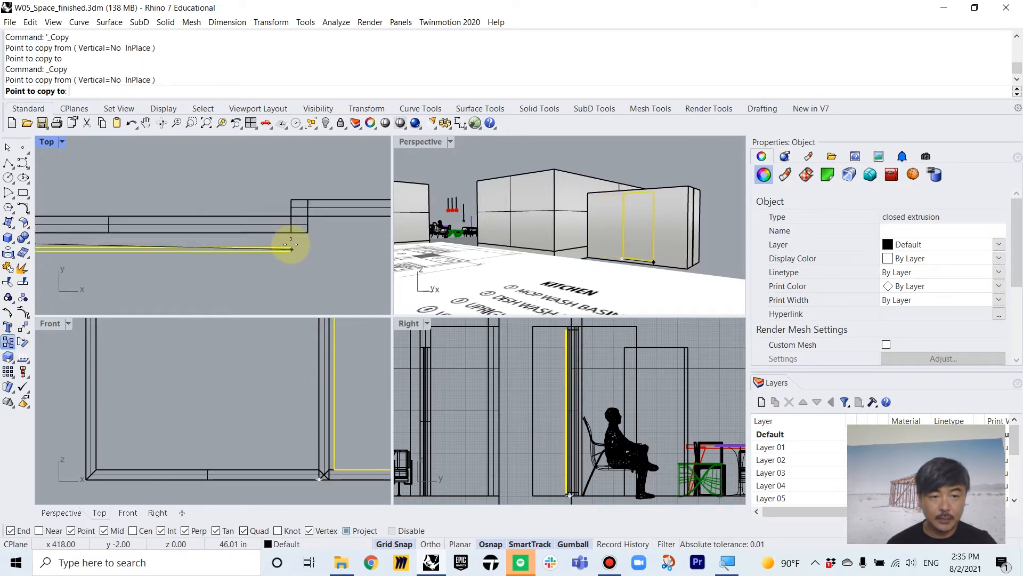
click(291, 221)
scroll(322, 214, down, 4)
right_drag(331, 213, 163, 235)
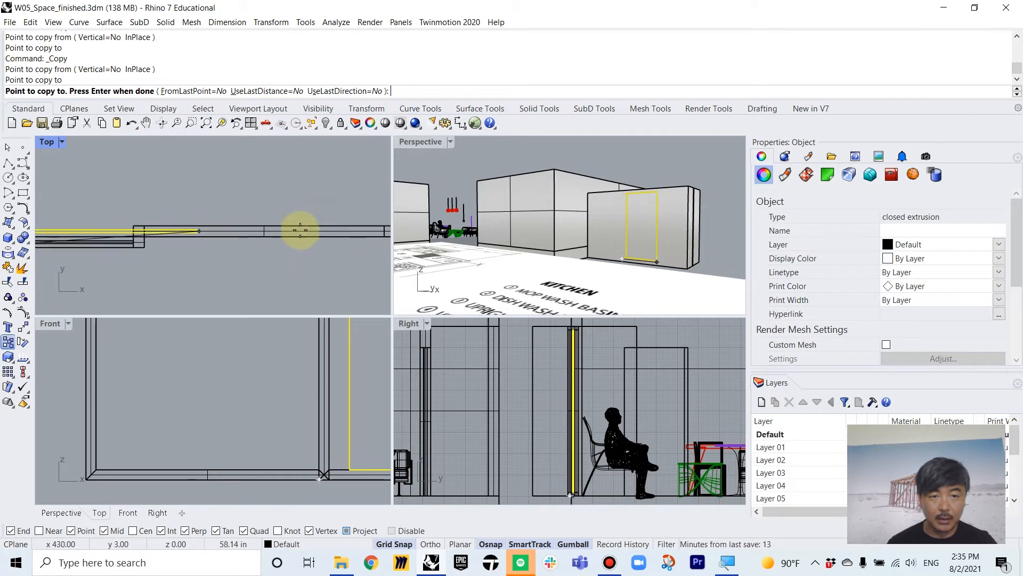
right_drag(369, 232, 276, 237)
scroll(277, 238, up, 8)
click(323, 241)
key(Return)
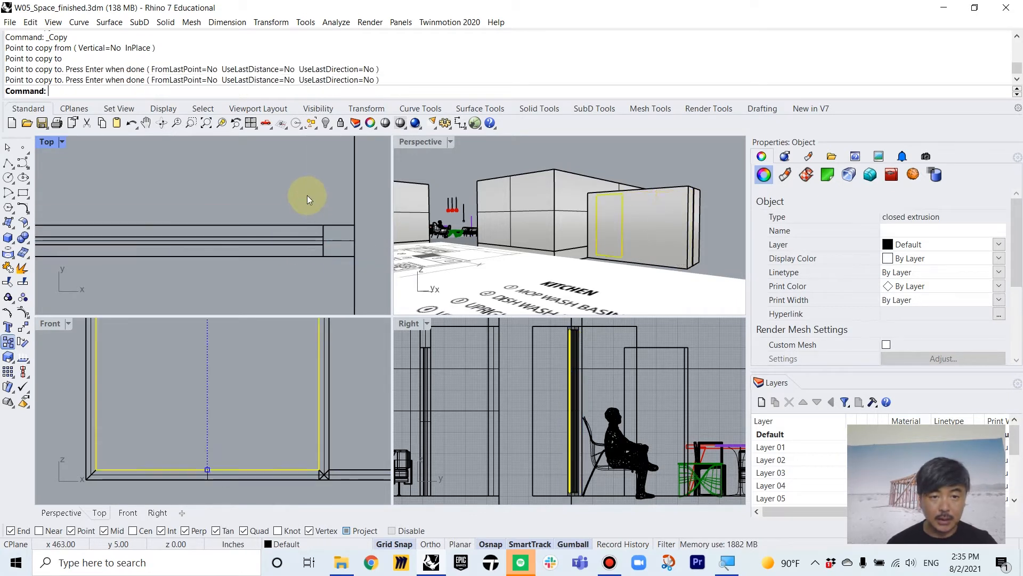
Move the frames, glass panels and cutting box in the front view about 276", from their bottom midpoint to the midpoint of the building's floor line
click(307, 195)
scroll(321, 213, down, 6)
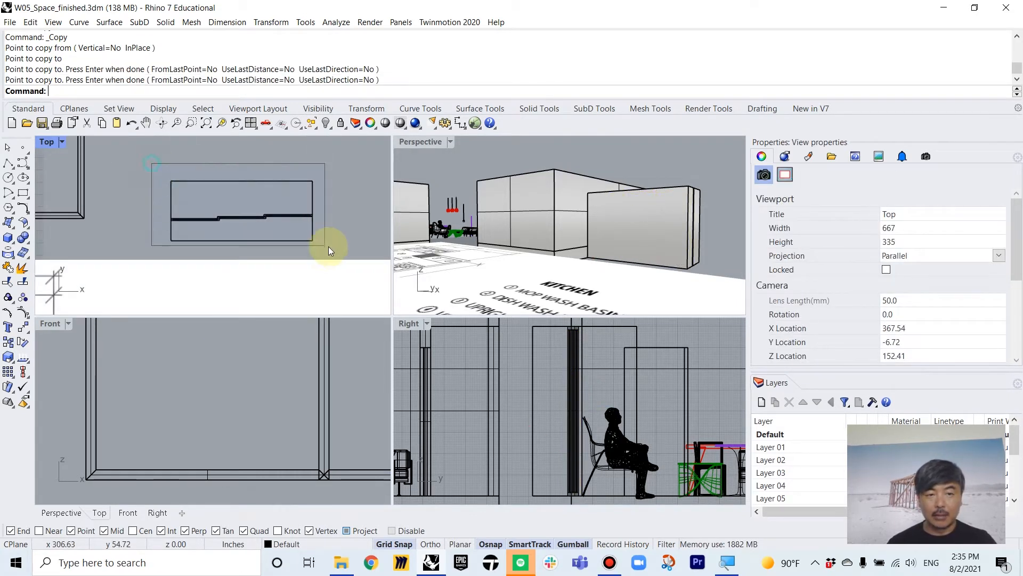
drag(328, 246, 327, 249)
scroll(320, 461, up, 5)
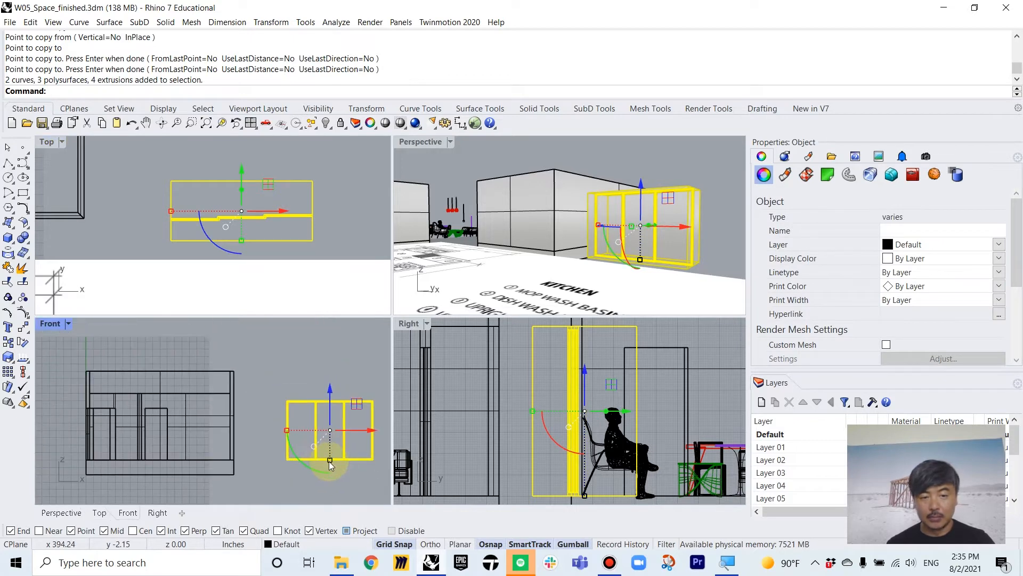
text(m)
key(Return)
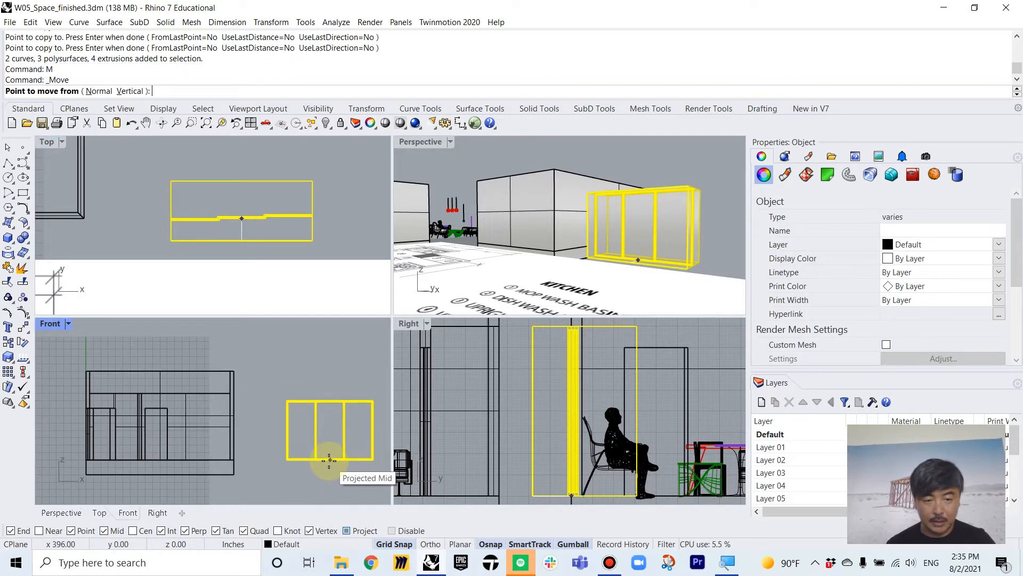
click(329, 460)
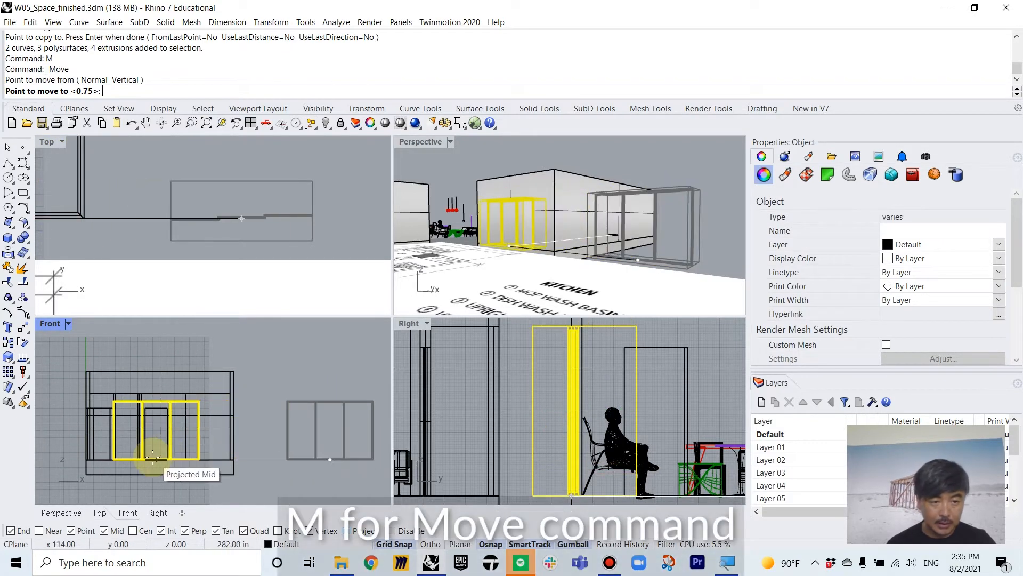
scroll(159, 459, up, 4)
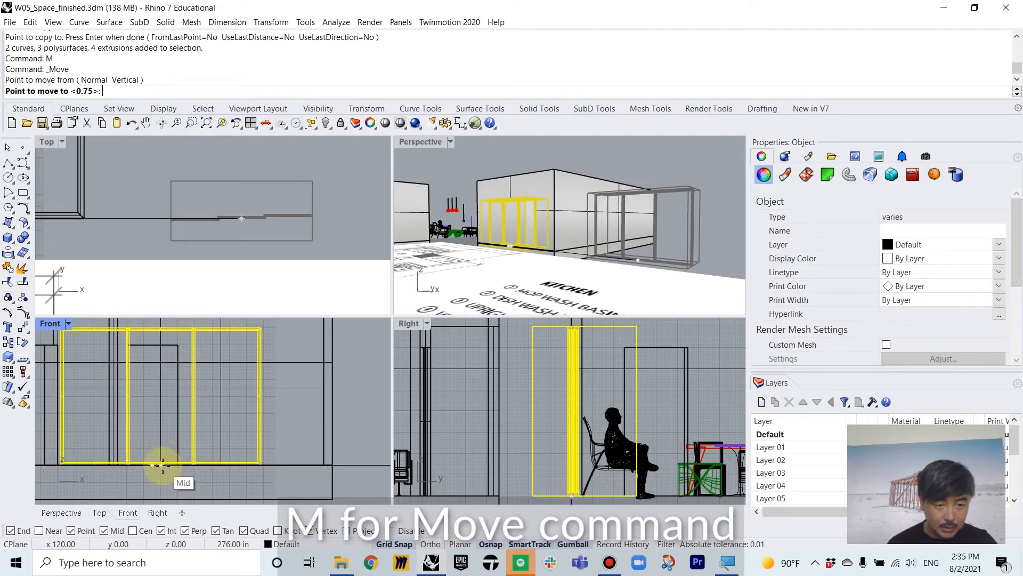
click(162, 465)
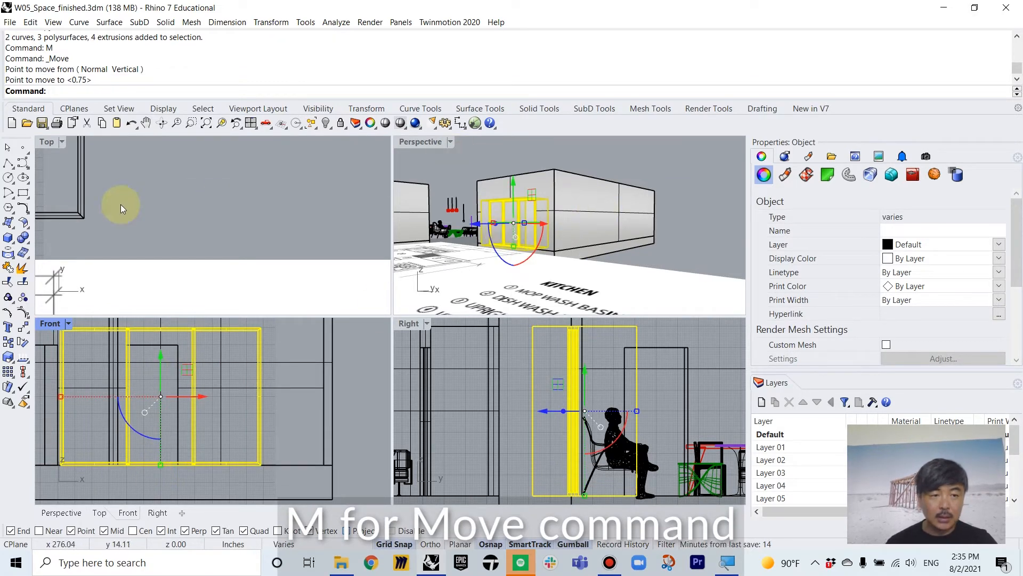
Shift the whole storefront assembly slightly back in plan so it sits within the front wall's thickness
scroll(121, 205, down, 8)
scroll(179, 204, up, 12)
right_drag(151, 216, 220, 209)
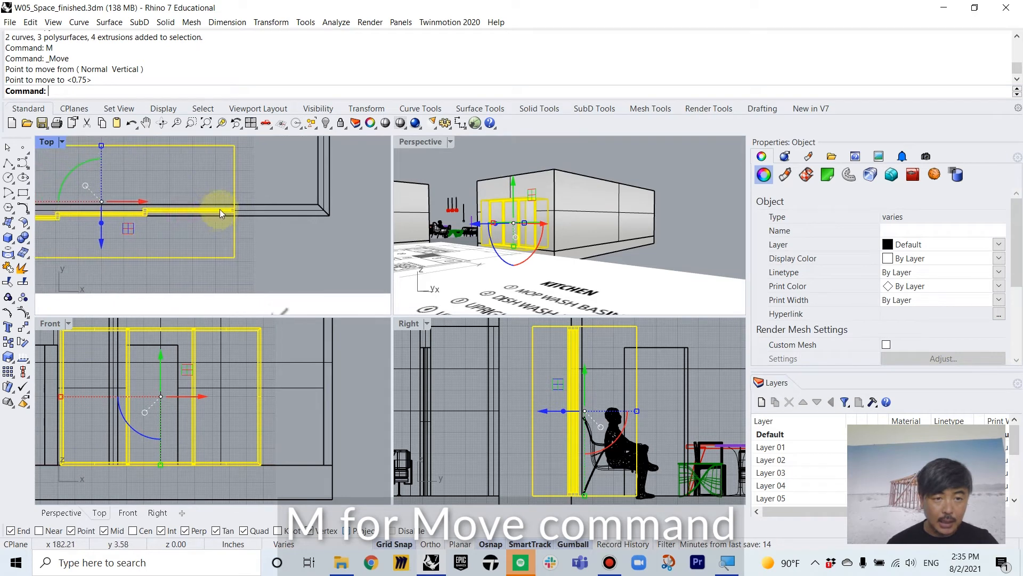
right_drag(122, 238, 166, 236)
scroll(282, 204, up, 3)
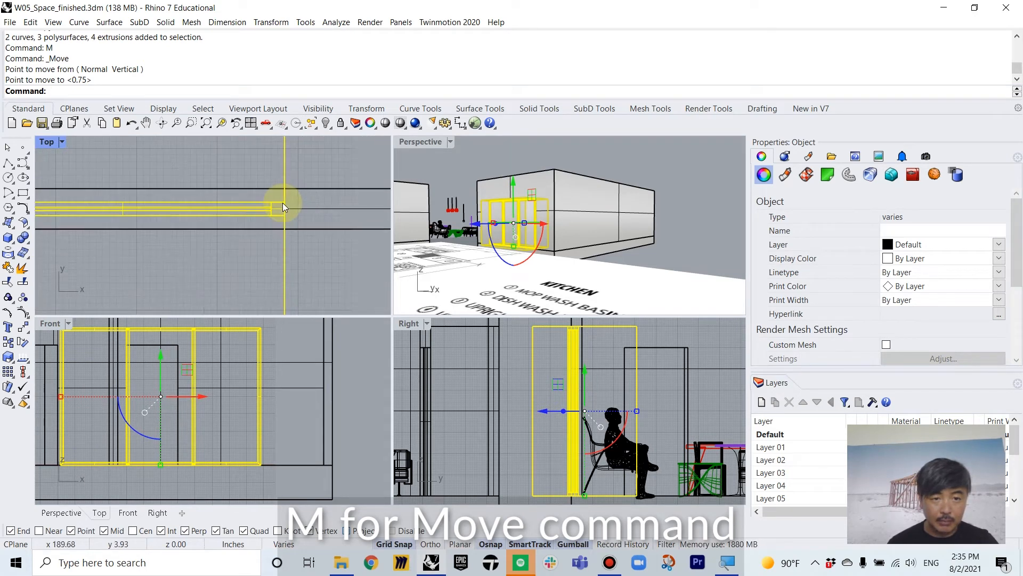
scroll(265, 193, down, 4)
right_drag(212, 205, 251, 284)
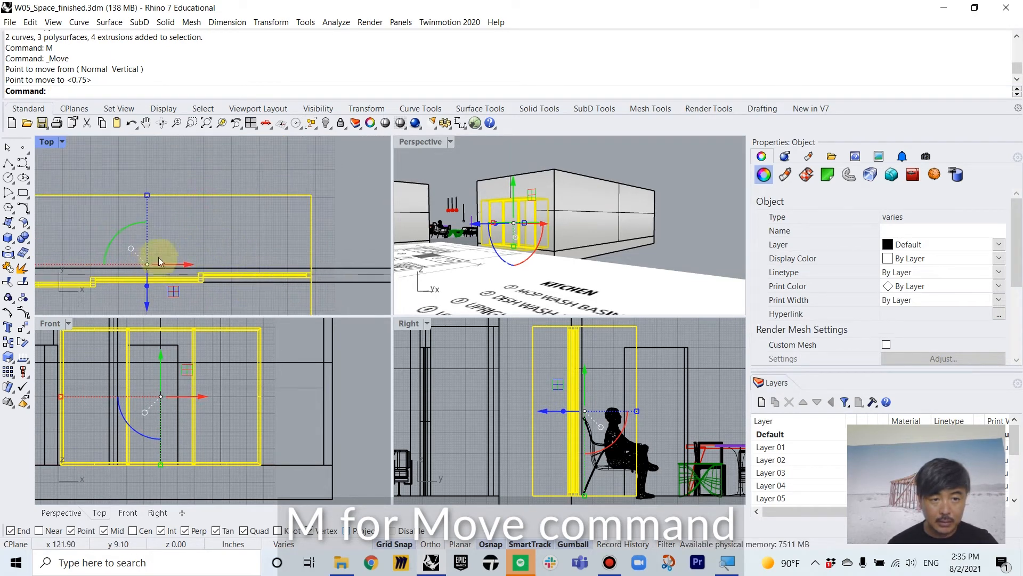
scroll(308, 277, up, 8)
drag(290, 273, 291, 259)
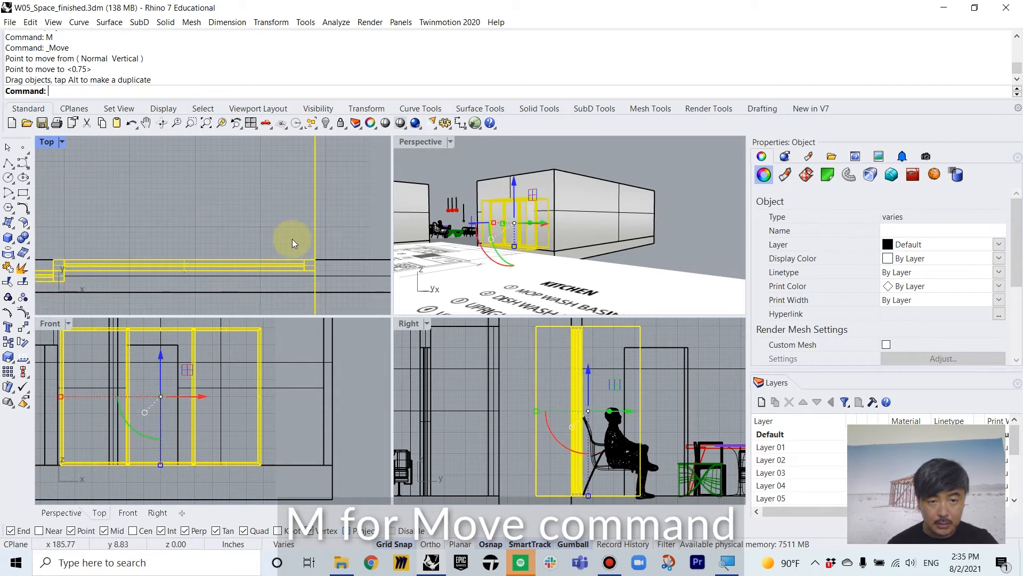
scroll(293, 227, down, 8)
click(353, 244)
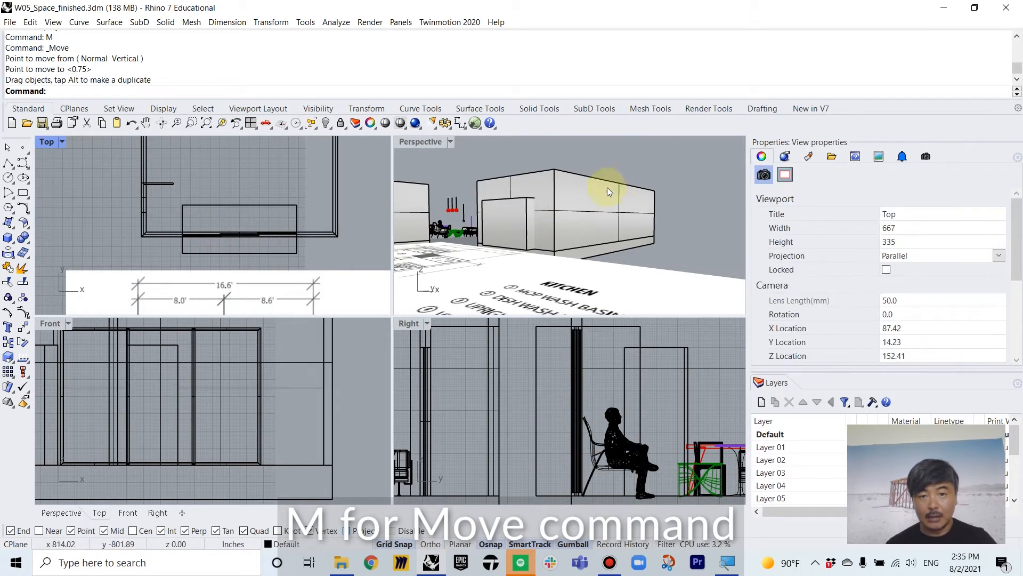
Subtract the box from the building's walls with BooleanDifference to cut the storefront opening
right_drag(606, 187, 537, 200)
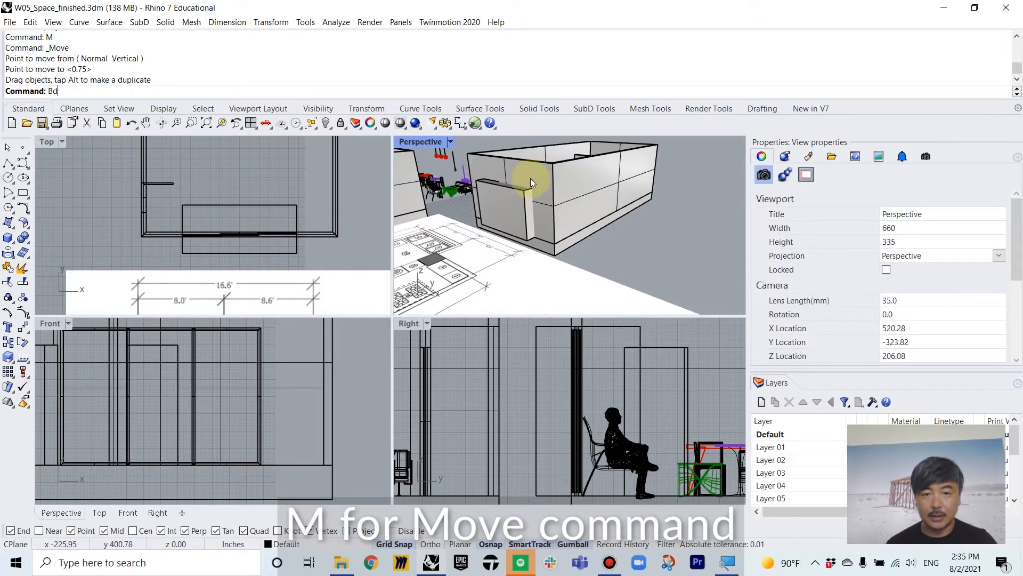
text(Bd)
key(Return)
click(473, 187)
key(Return)
click(484, 183)
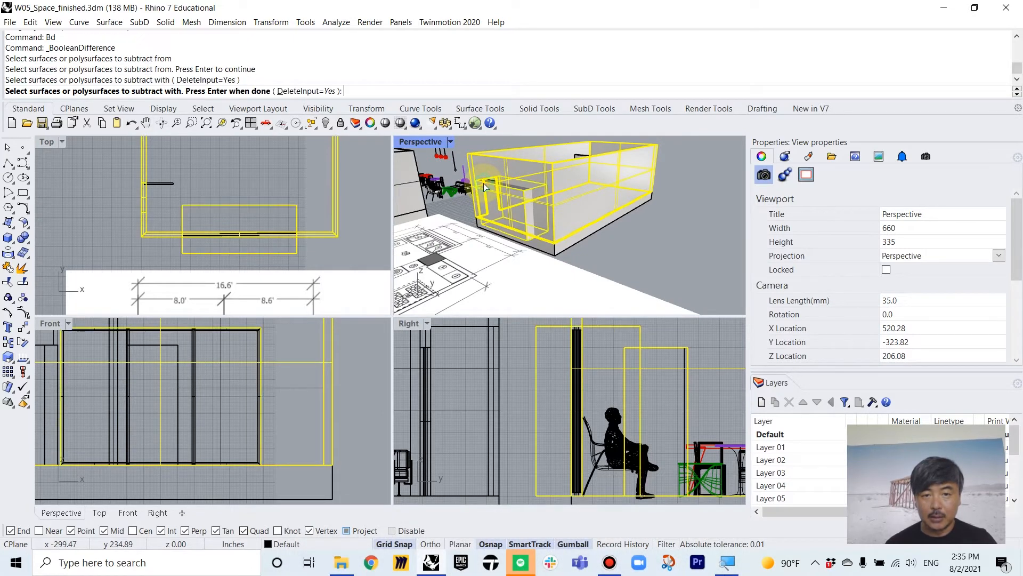
key(Return)
right_drag(504, 203, 511, 155)
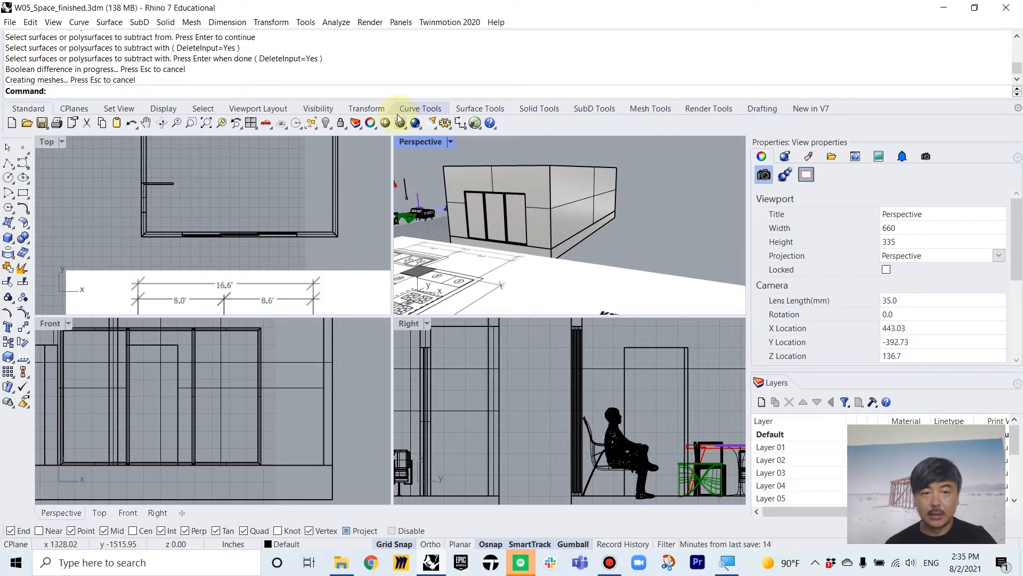
Hide the three glass panels in the new building's front wall
double_click(405, 141)
right_drag(426, 227, 510, 326)
scroll(511, 326, down, 3)
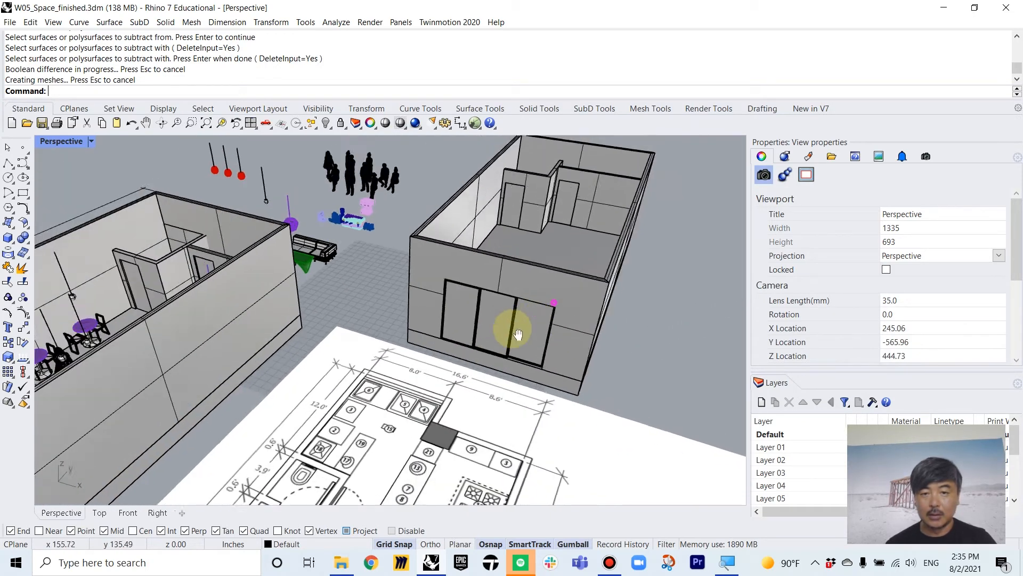
scroll(439, 379, up, 6)
shift+click(439, 379)
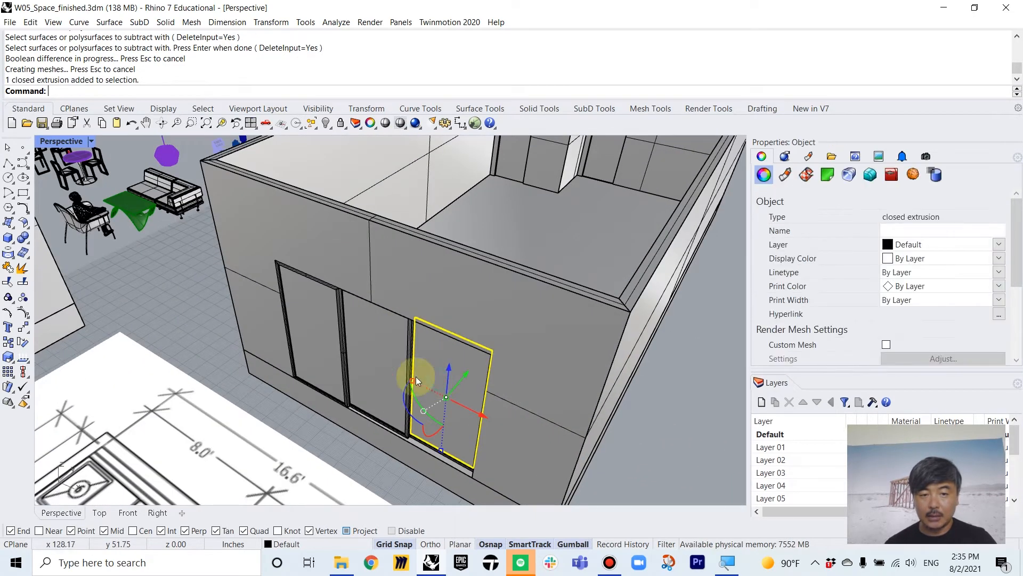
shift+click(376, 362)
shift+click(304, 340)
right_drag(302, 339, 406, 319)
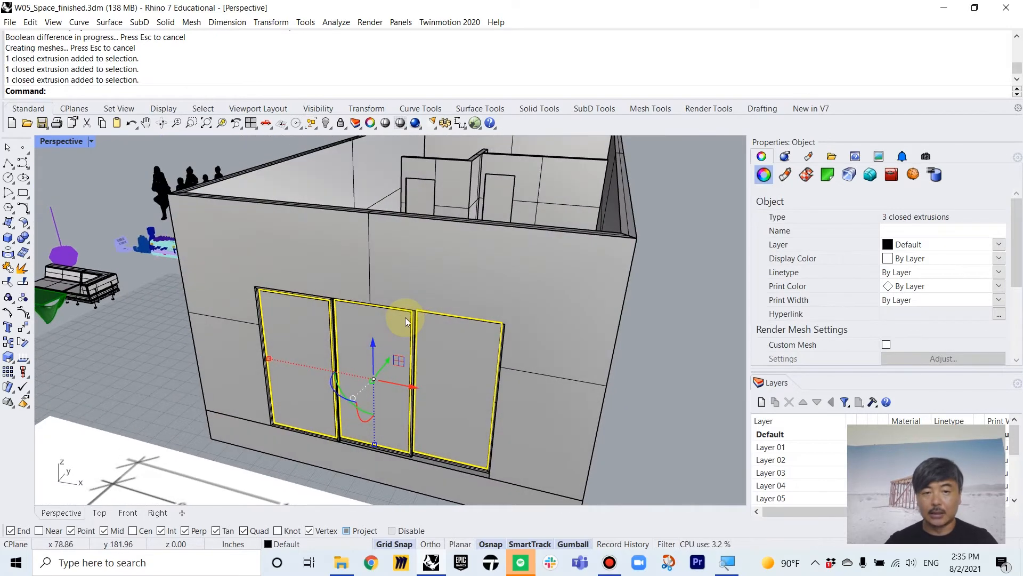
text(Hide)
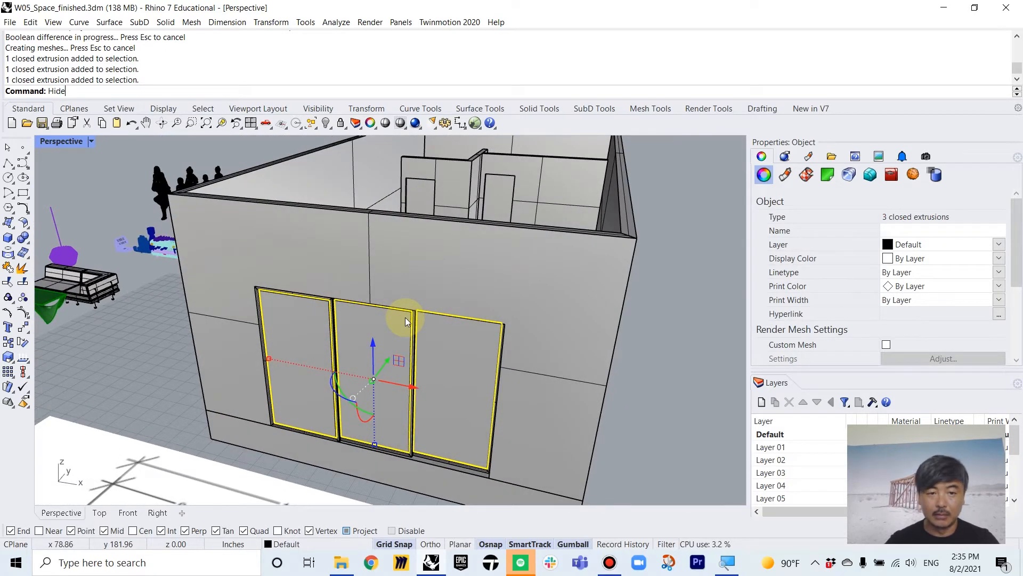
key(Return)
right_drag(471, 265, 518, 313)
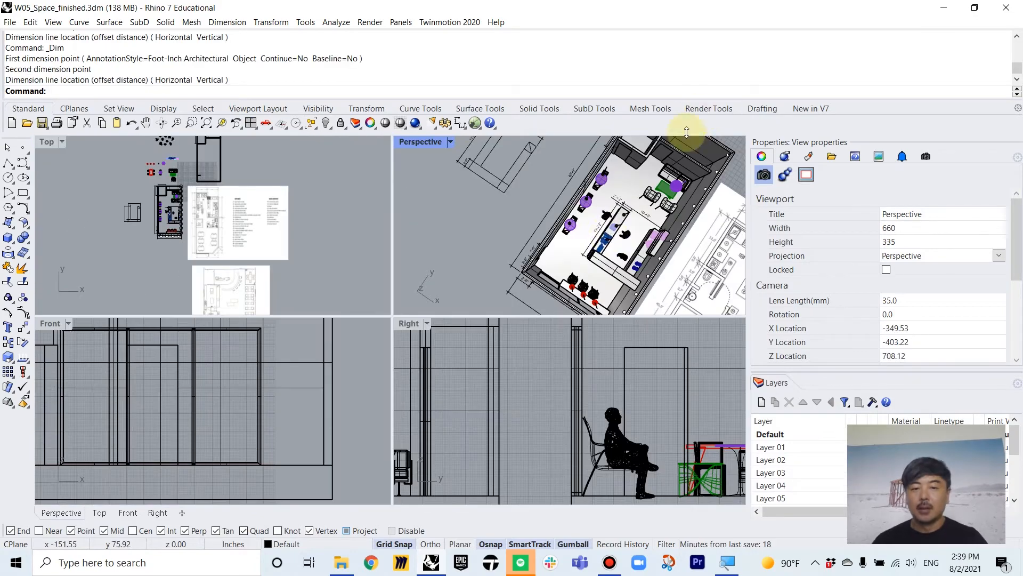
Examine the service counter inside the furnished coffee shop and select its solid body
scroll(637, 199, up, 5)
shift+right_drag(635, 195, 655, 237)
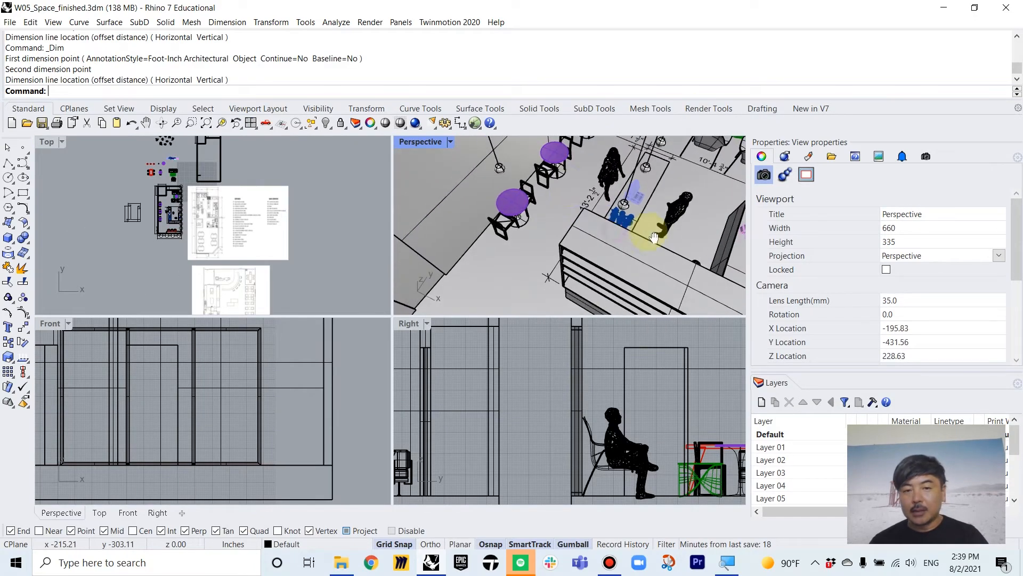
double_click(423, 144)
right_drag(537, 368, 606, 351)
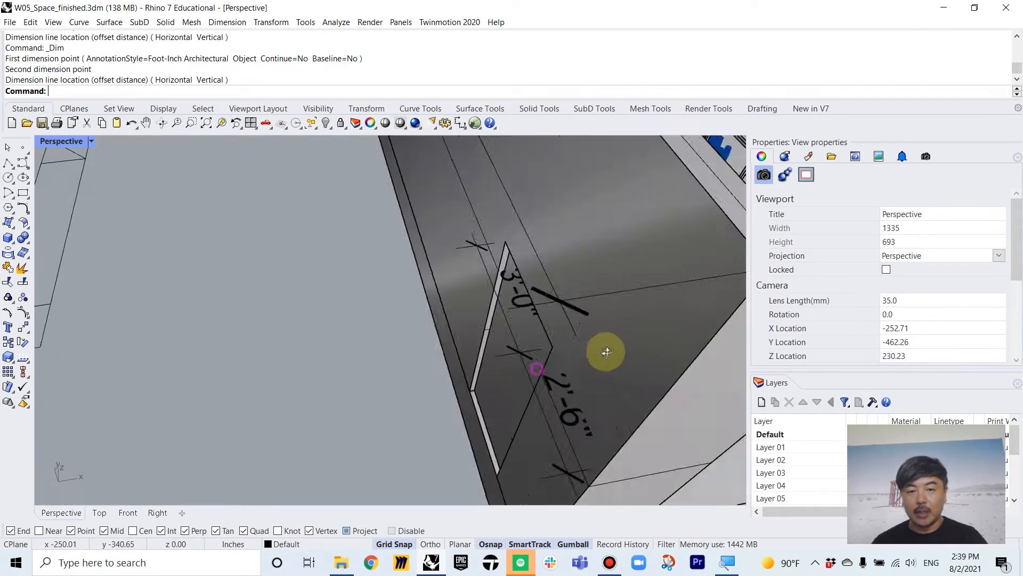
shift+right_drag(639, 295, 569, 375)
scroll(534, 385, up, 3)
shift+right_drag(575, 336, 574, 411)
click(366, 363)
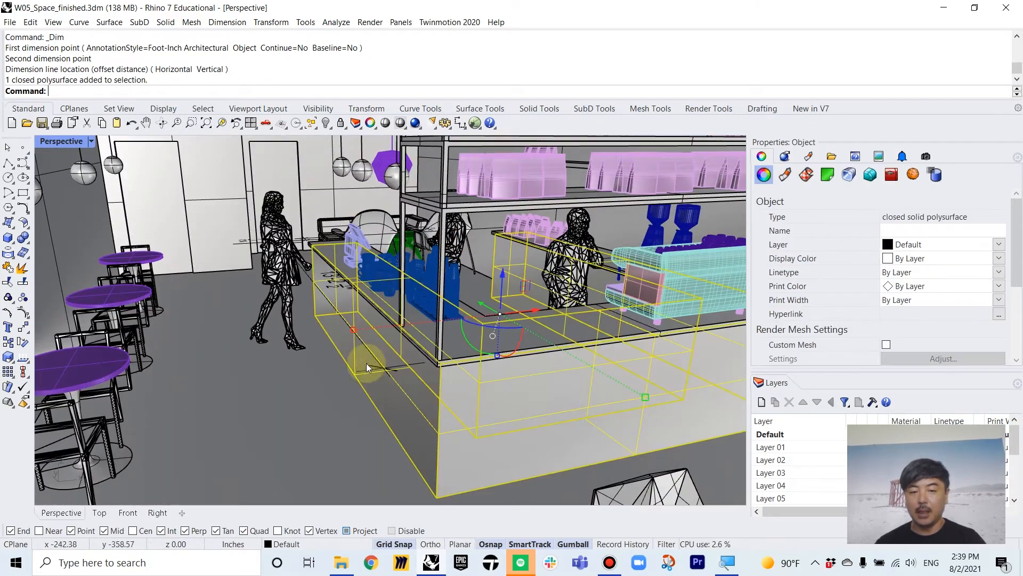
Delete the two small squares in the counter's dimensioned plan outline, at the right arm's upper end and the lower right corner
double_click(53, 143)
right_drag(130, 217, 231, 240)
scroll(220, 209, up, 12)
double_click(47, 142)
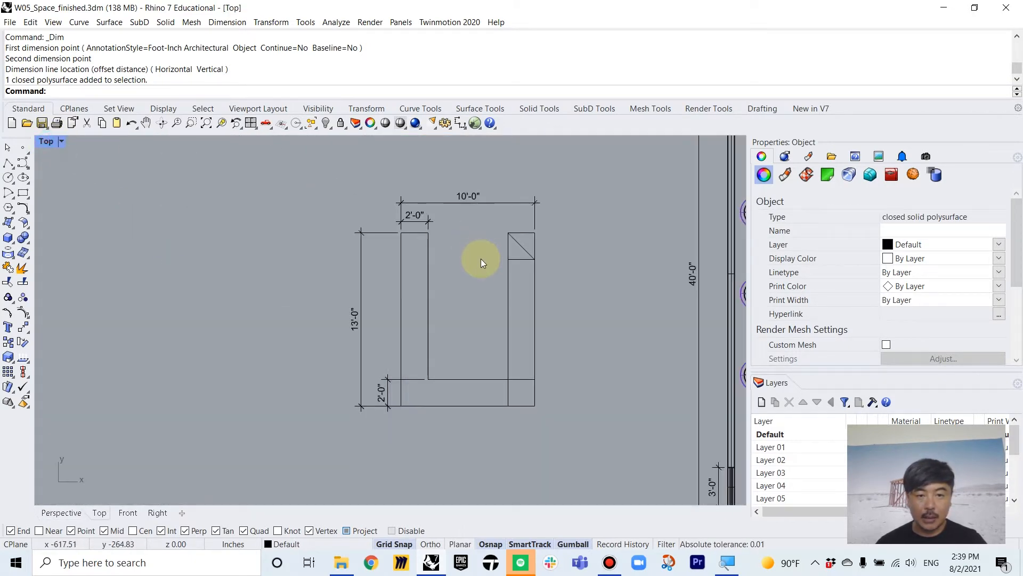
right_drag(481, 258, 392, 274)
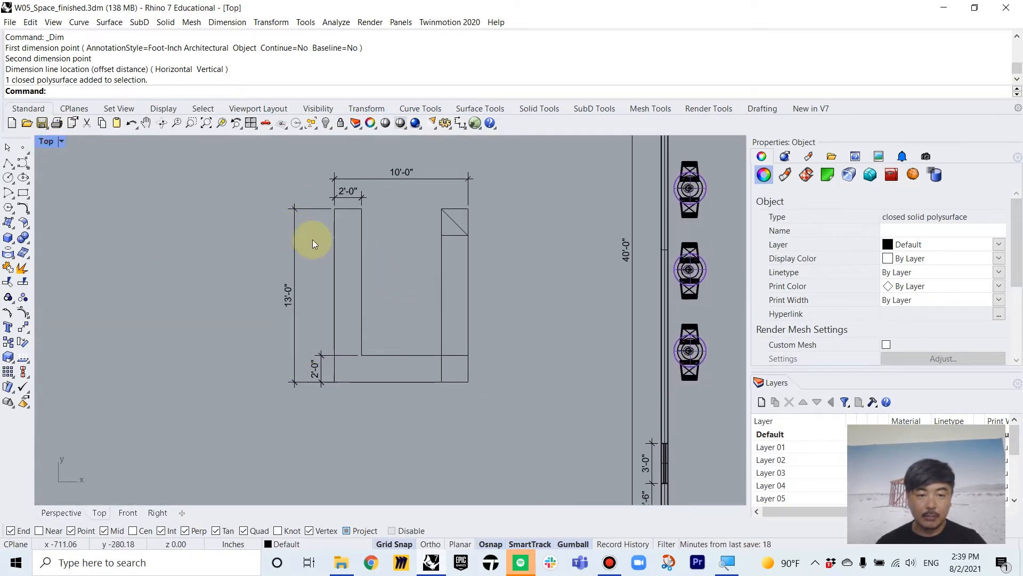
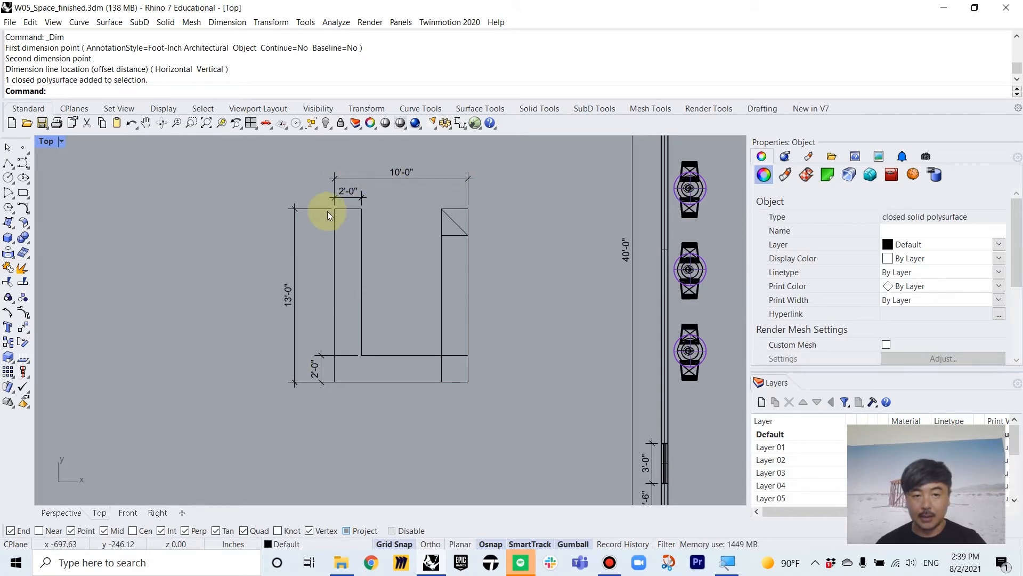
click(459, 237)
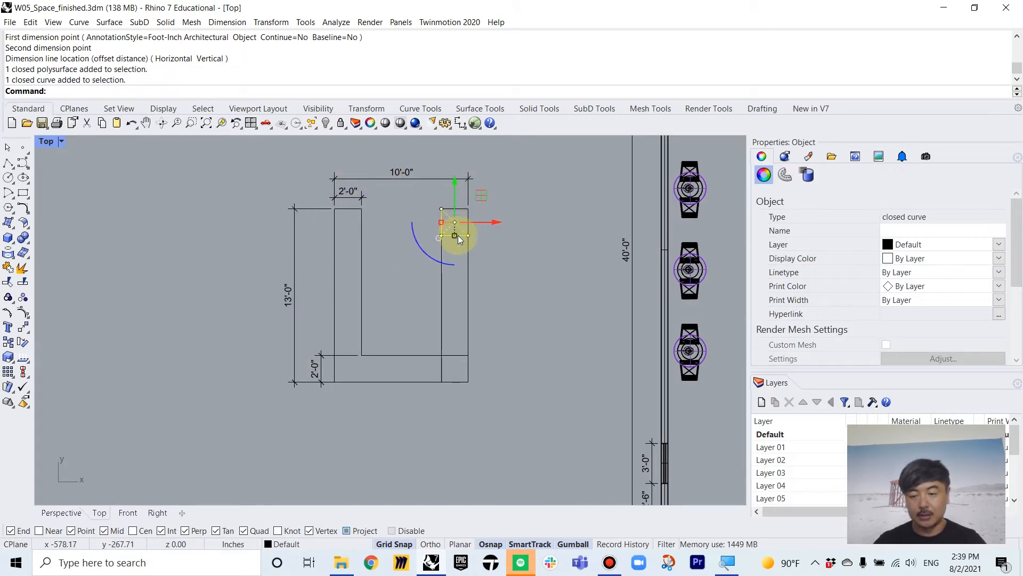
key(Delete)
click(443, 379)
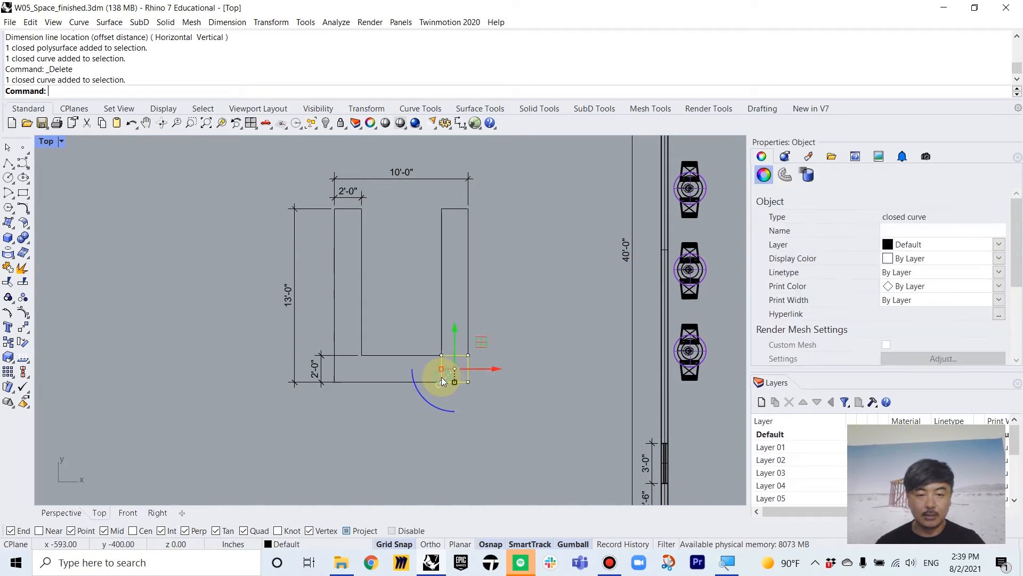
key(Delete)
Start a polyline below the dimensioned counter plan, with a 10' horizontal base and a 13' vertical segment up from its right end
scroll(421, 352, down, 3)
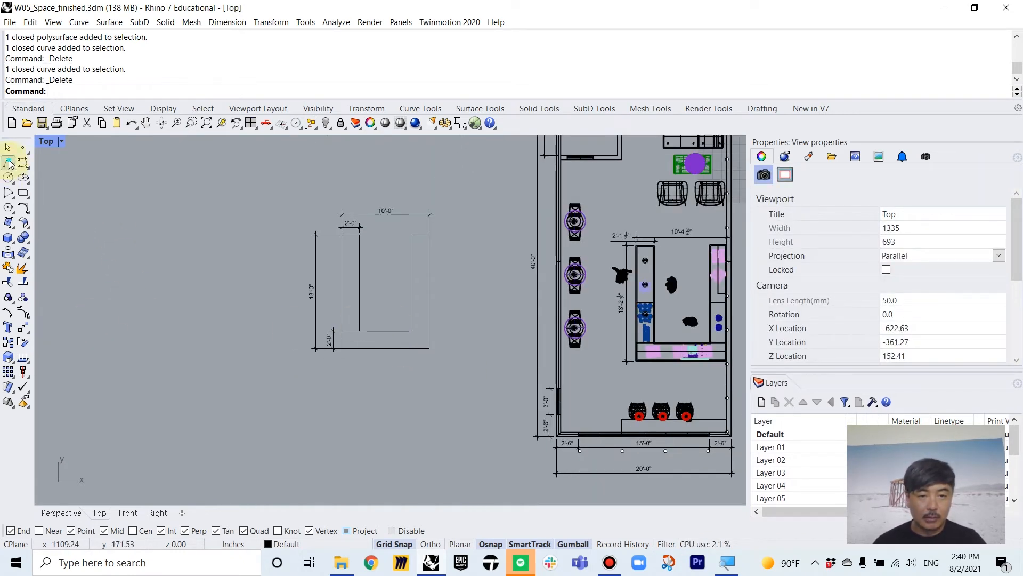
click(10, 162)
click(332, 479)
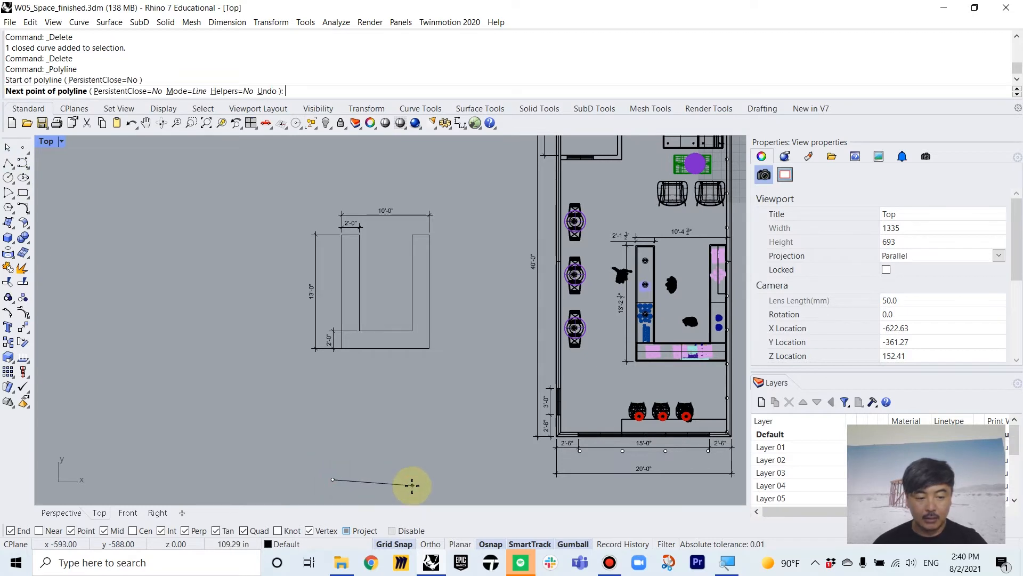
key(Return)
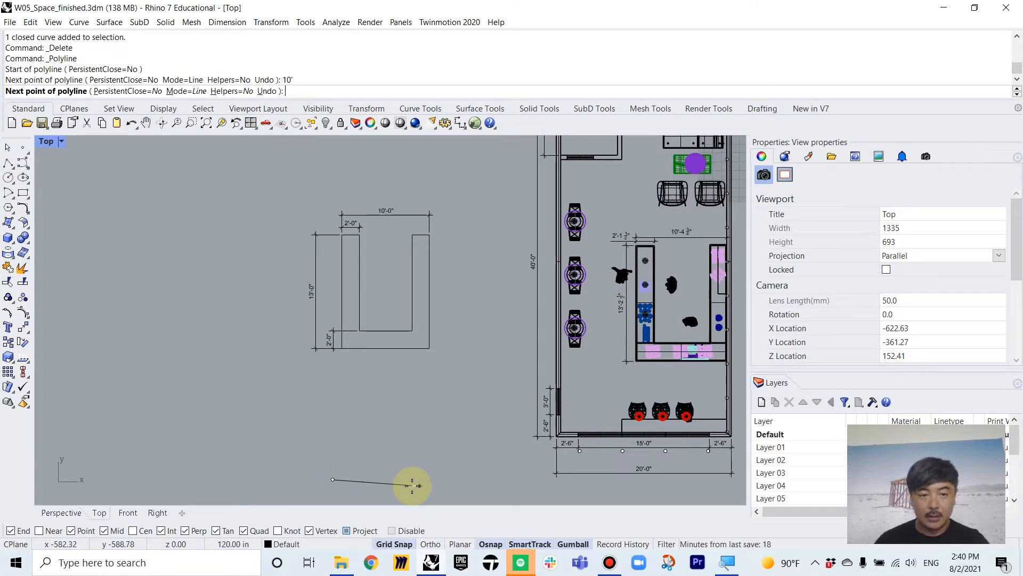
click(457, 450)
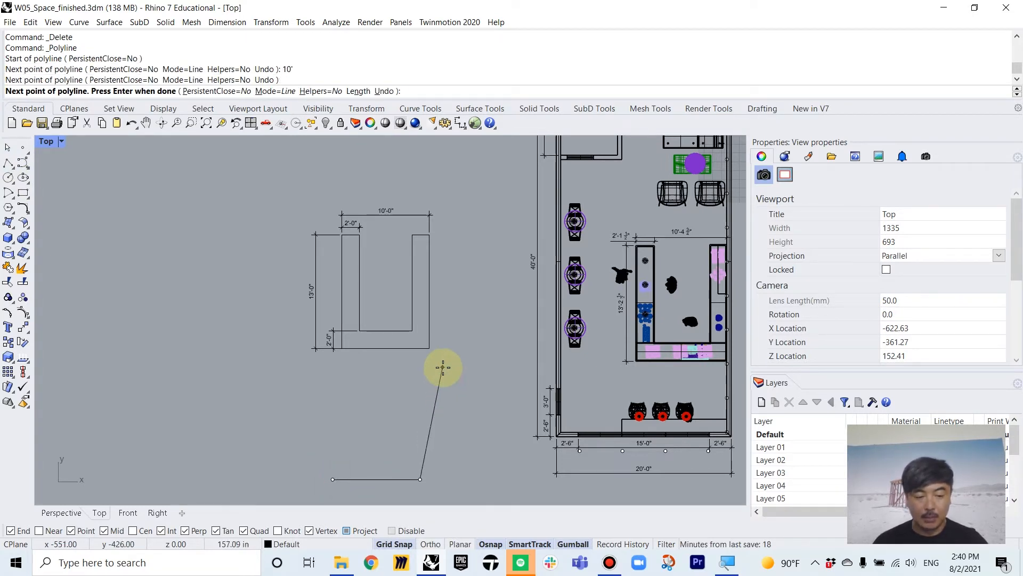
text(13')
key(Return)
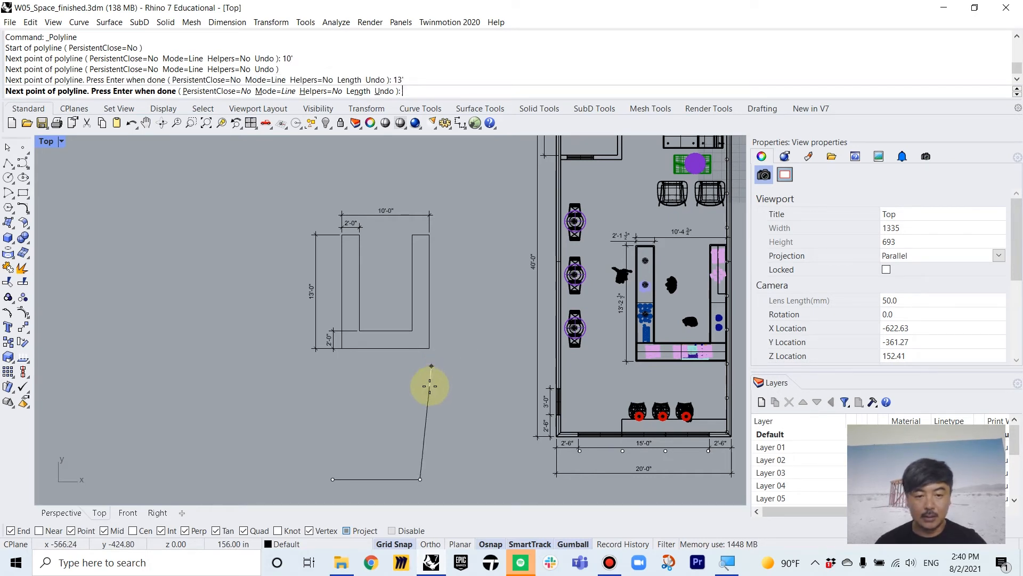
click(429, 384)
Continue the polyline with Ortho, 2' left across the right arm's end and 11' down its inner side
key(F8)
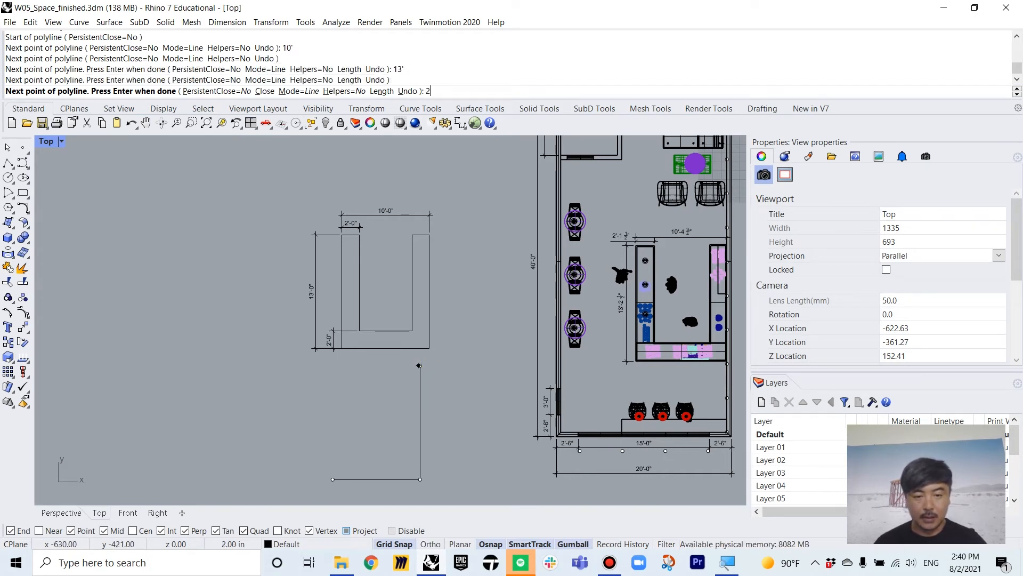
text(2')
key(Return)
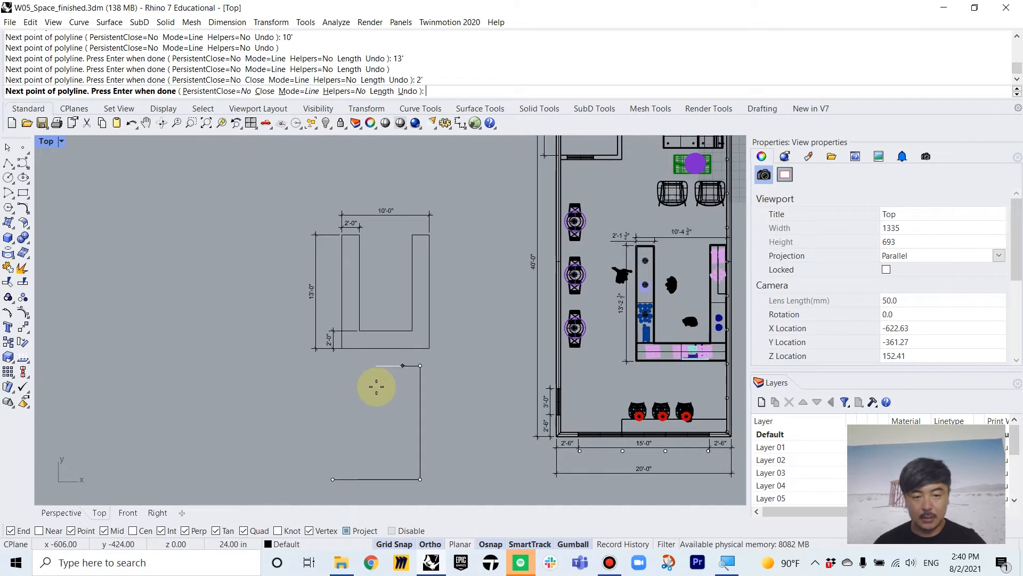
click(377, 389)
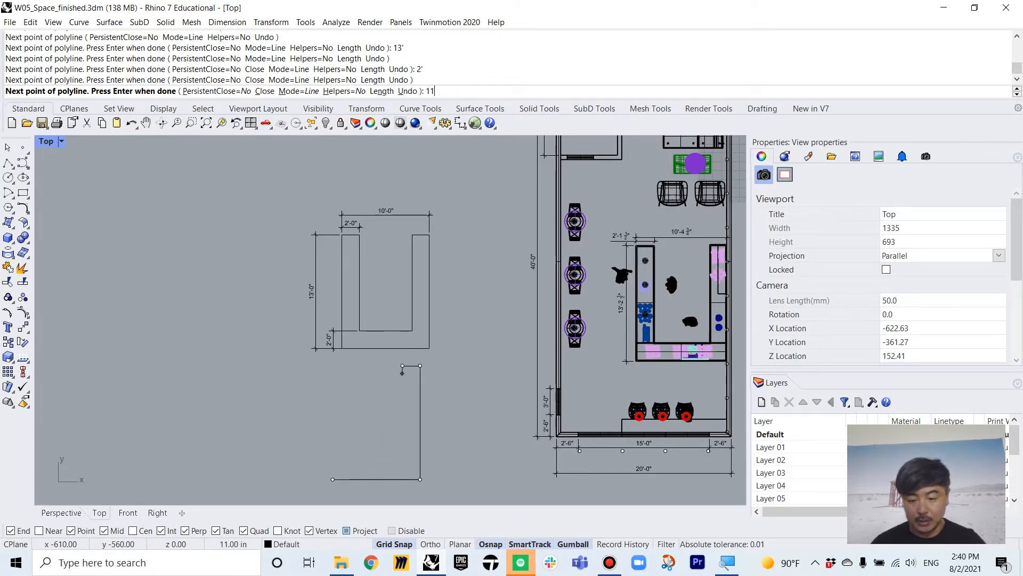
text(')
key(Return)
click(400, 462)
Continue the polyline 8' left, up to the right arm's end level, then 2' right, and end it there
key(F8)
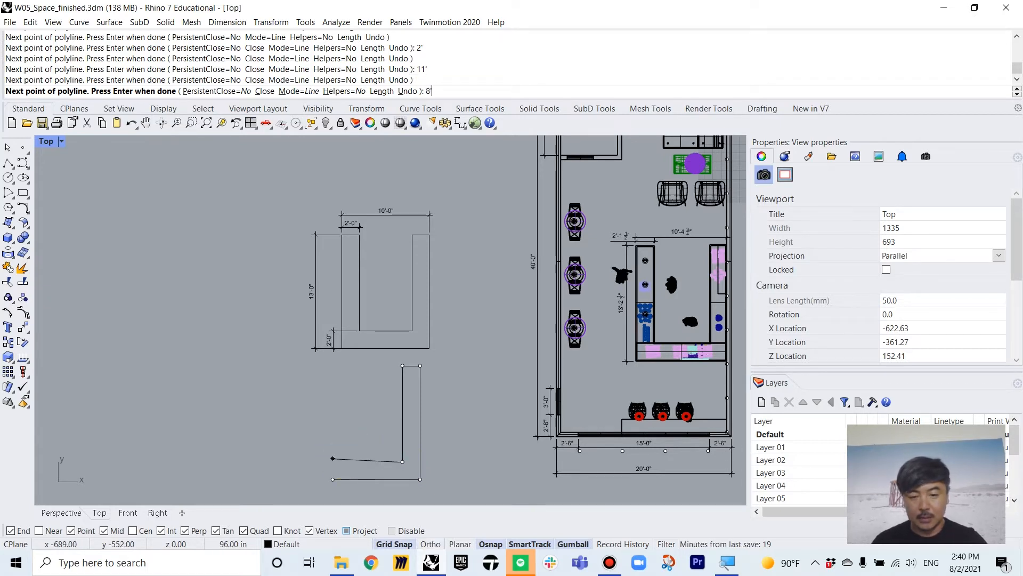
text(8')
key(Return)
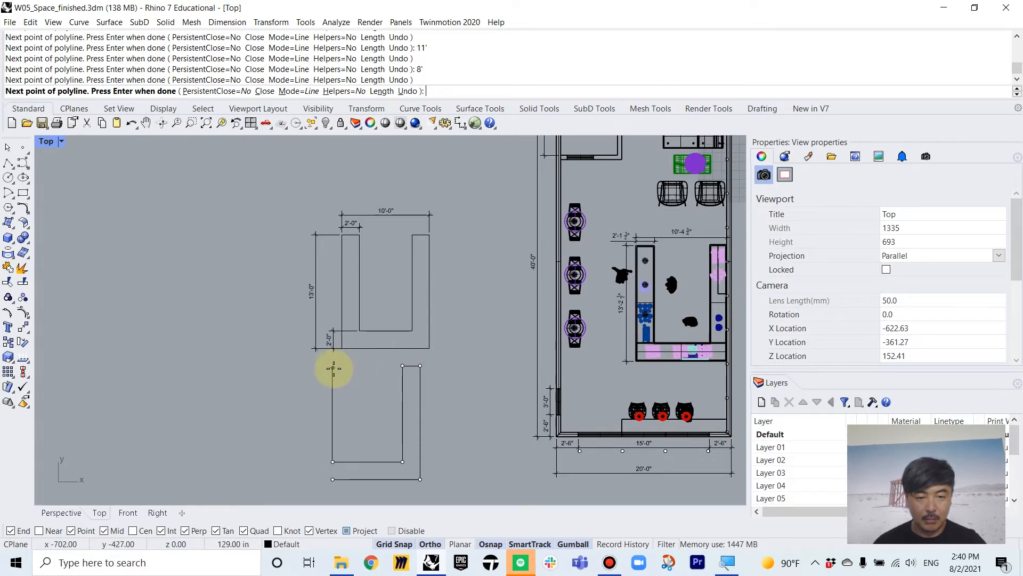
key(shift)
key(shift)
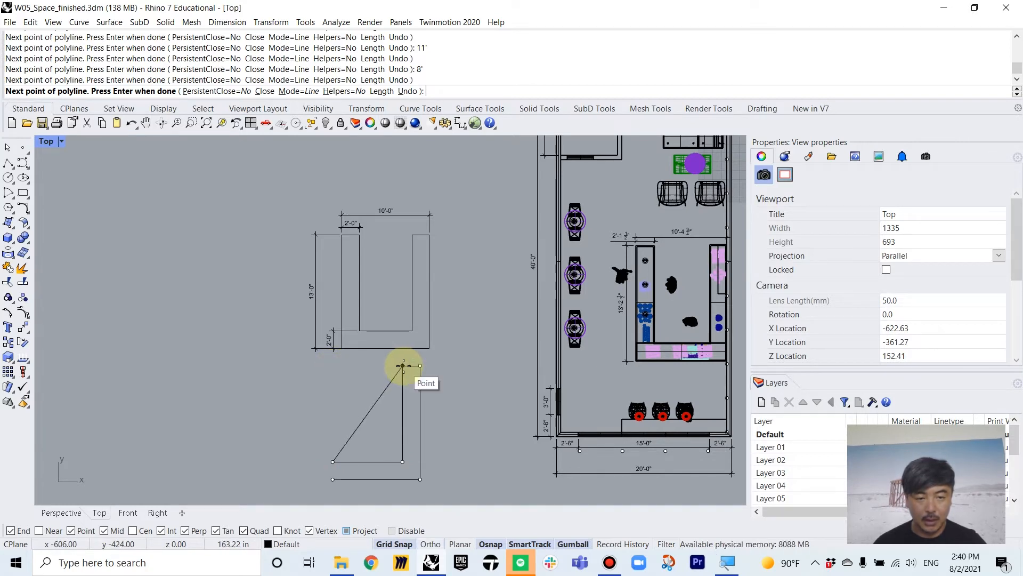
click(333, 366)
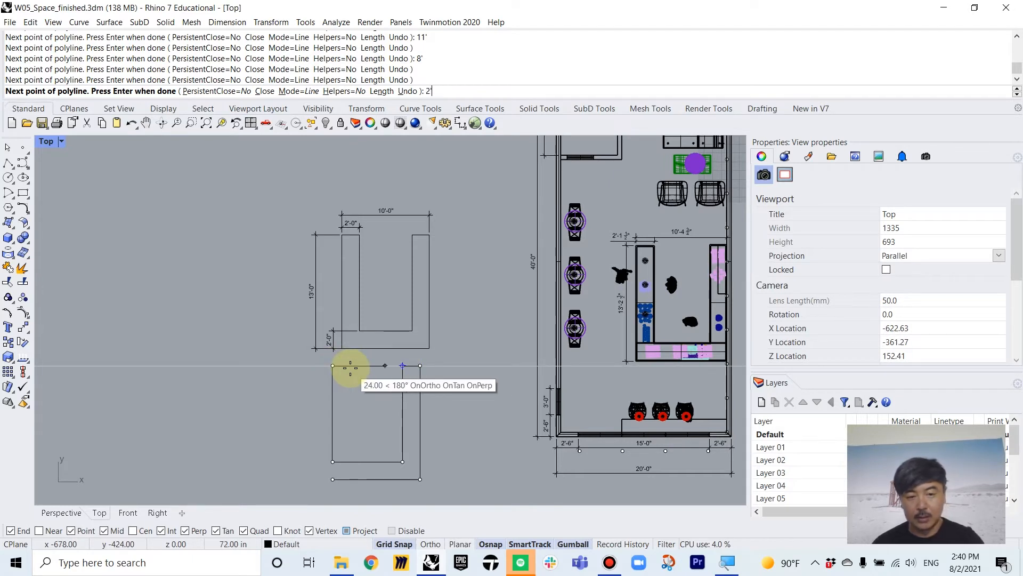
key(Return)
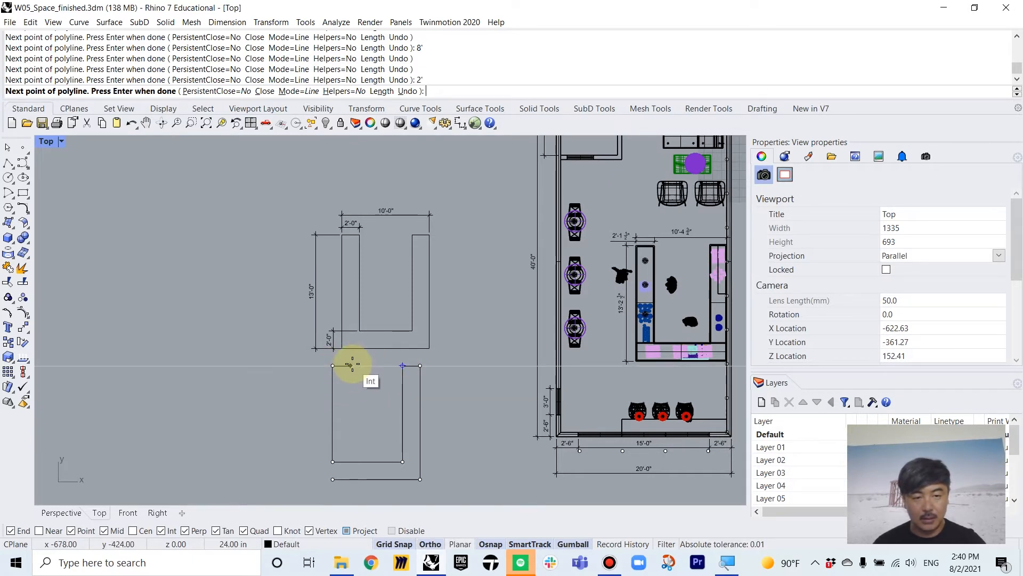
click(349, 367)
key(Return)
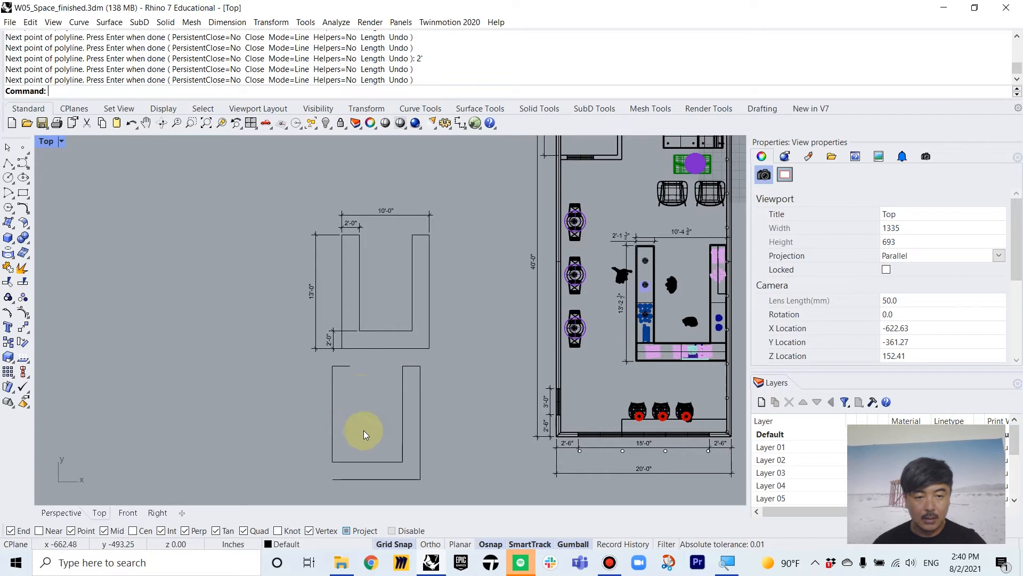
Trace a new polyline over the guide from the upper left corner around the U's outer edge and right arm to the inner lower left corner
click(9, 163)
click(332, 365)
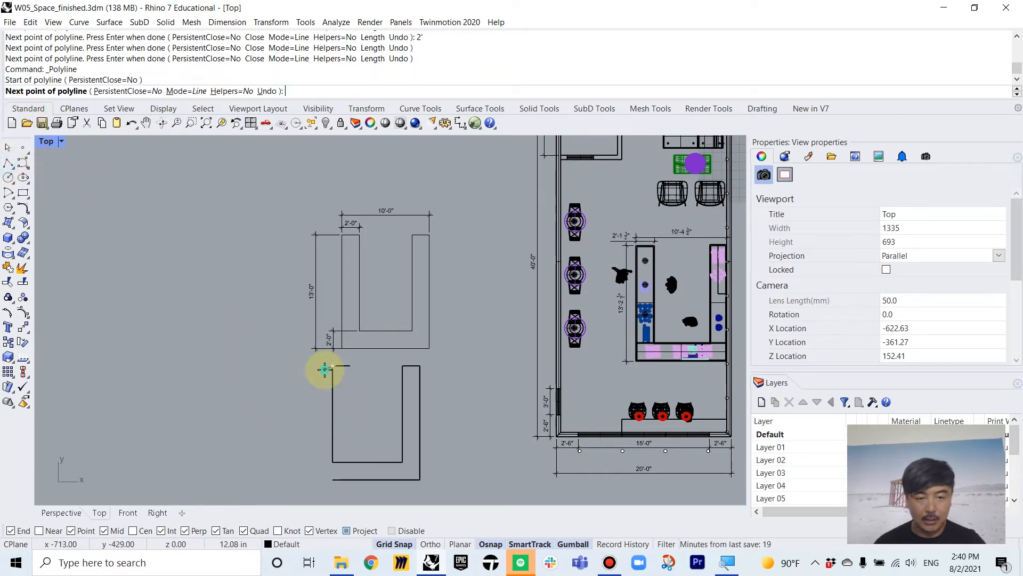
click(327, 479)
click(420, 479)
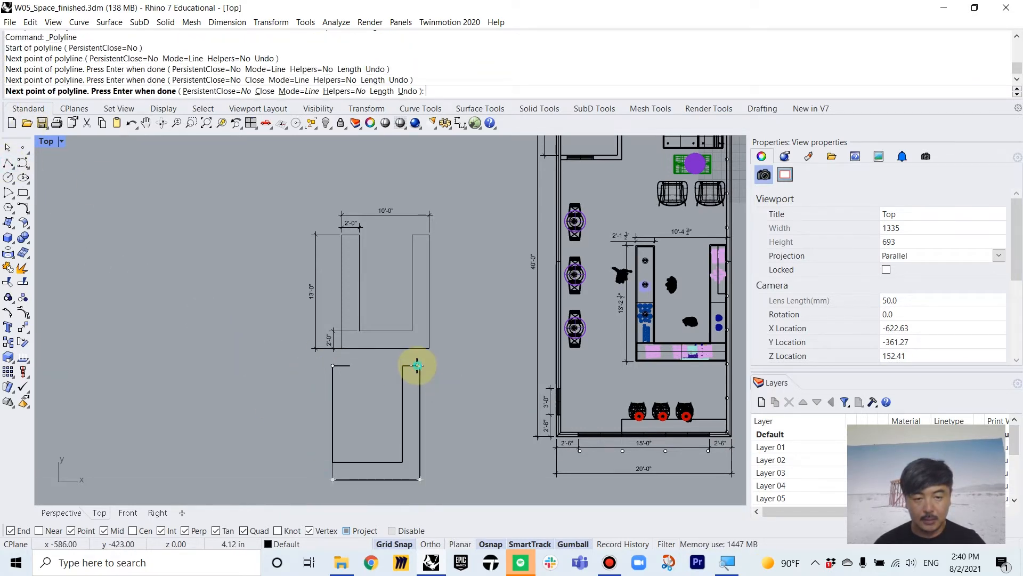
click(402, 366)
click(402, 462)
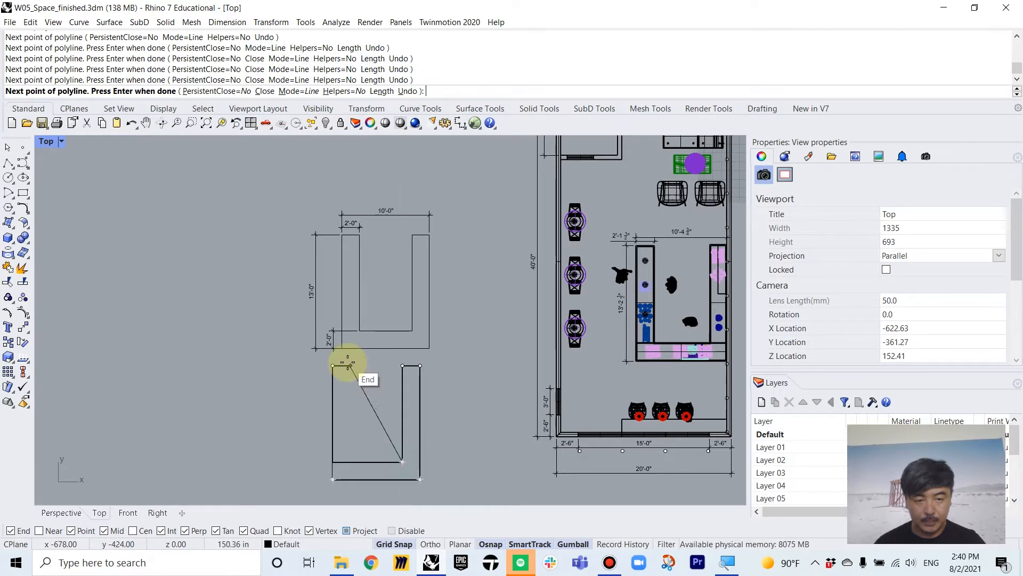
click(350, 461)
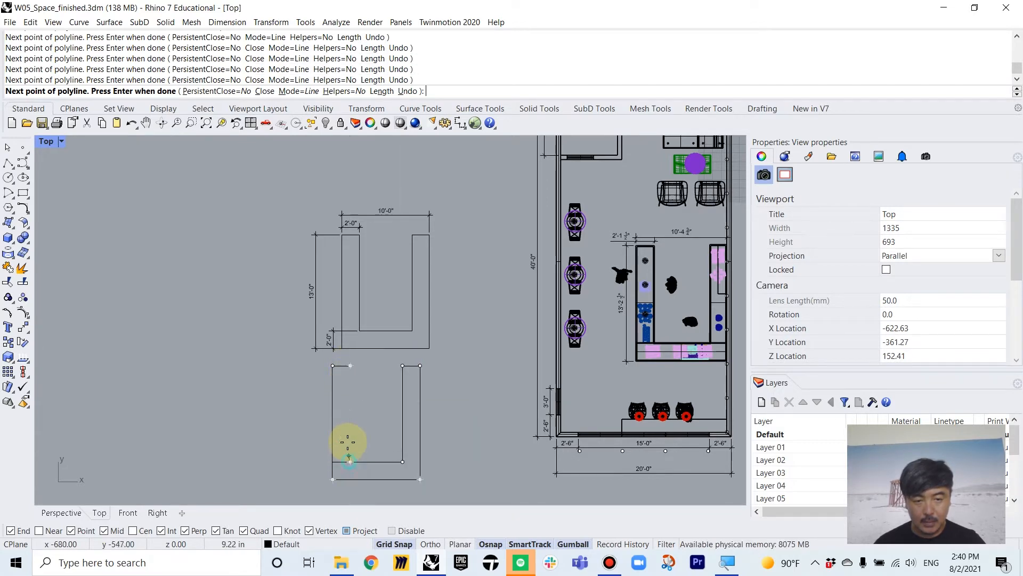
Close the U-shaped counter outline below the dimensioned plan and place a copy of it beside the original
click(350, 366)
click(332, 365)
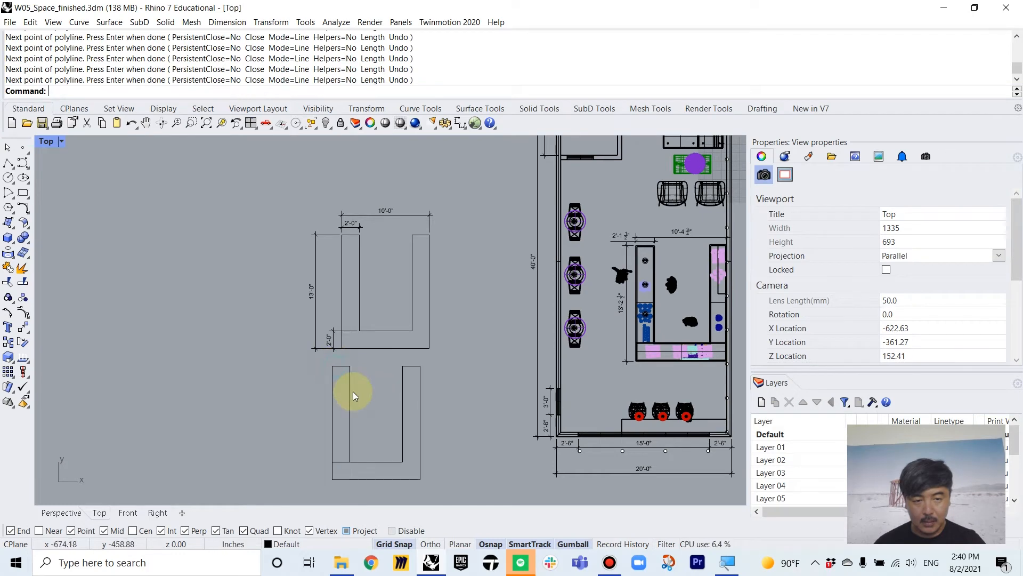
click(350, 391)
scroll(394, 415, down, 2)
alt+drag(422, 420, 331, 420)
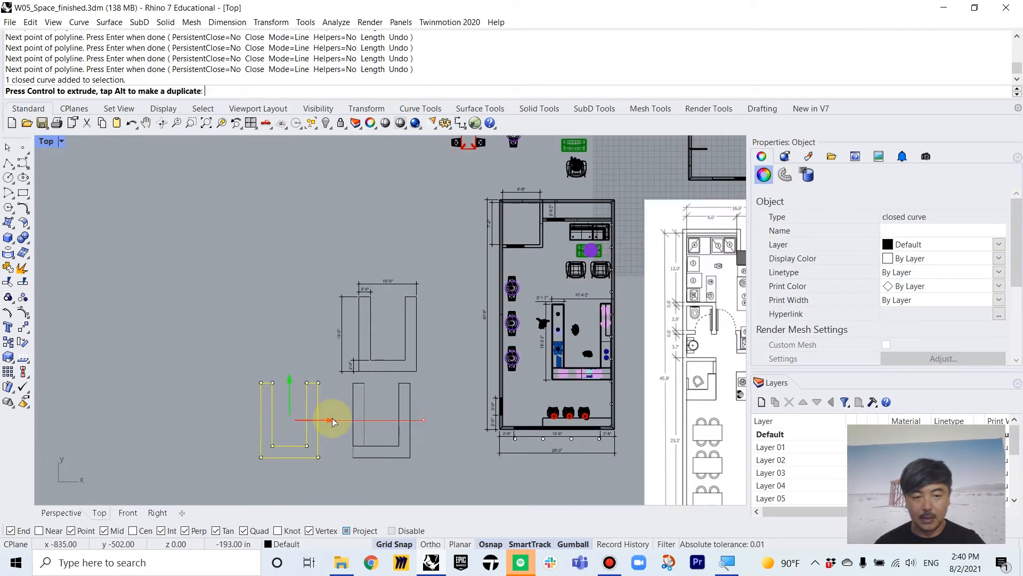
Extrude the copied U-shaped outline upward into a 36-inch solid counter base
double_click(47, 142)
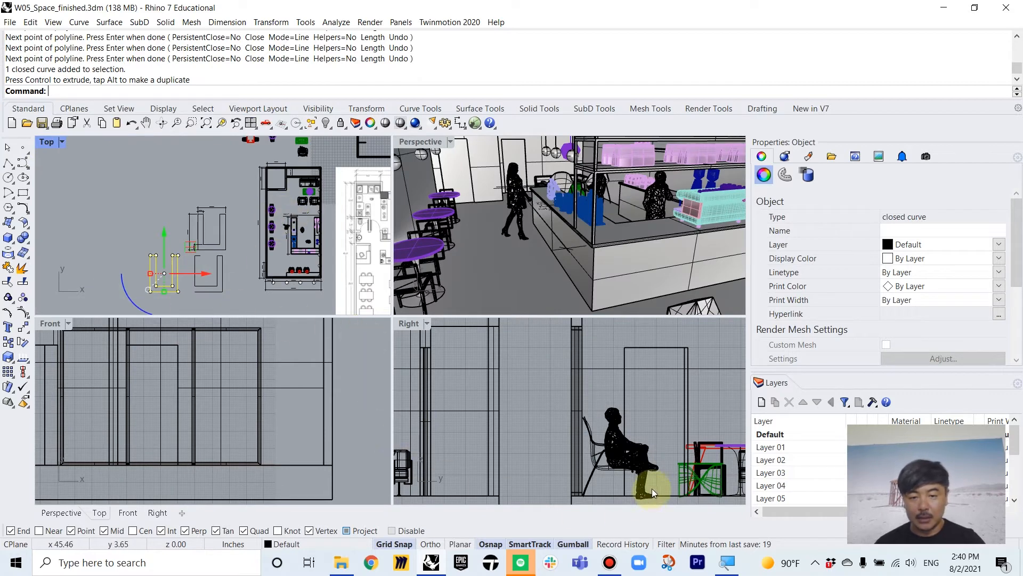
scroll(132, 344, down, 2)
scroll(252, 253, down, 3)
scroll(629, 427, down, 5)
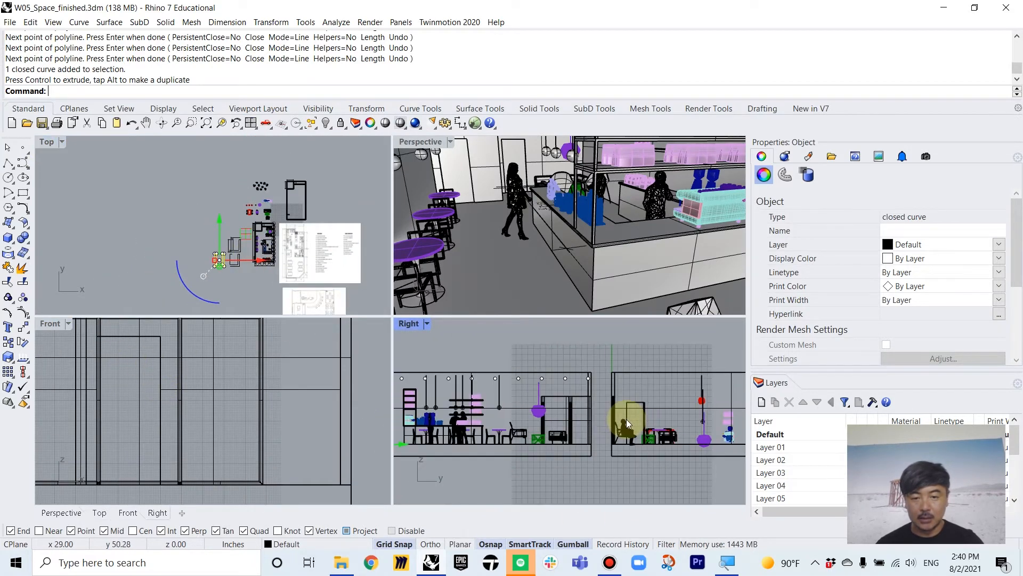
scroll(627, 422, down, 3)
click(11, 240)
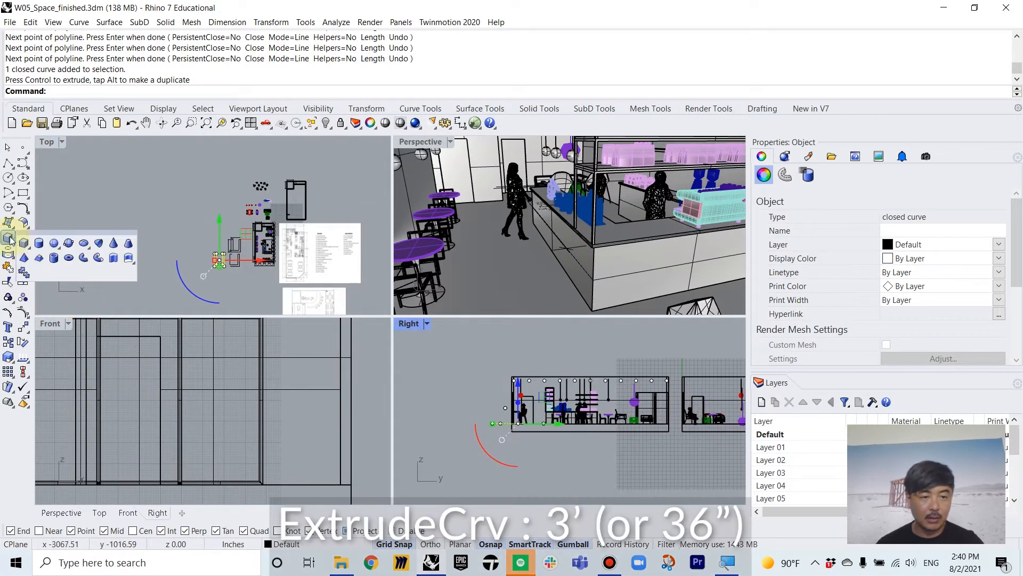
click(107, 262)
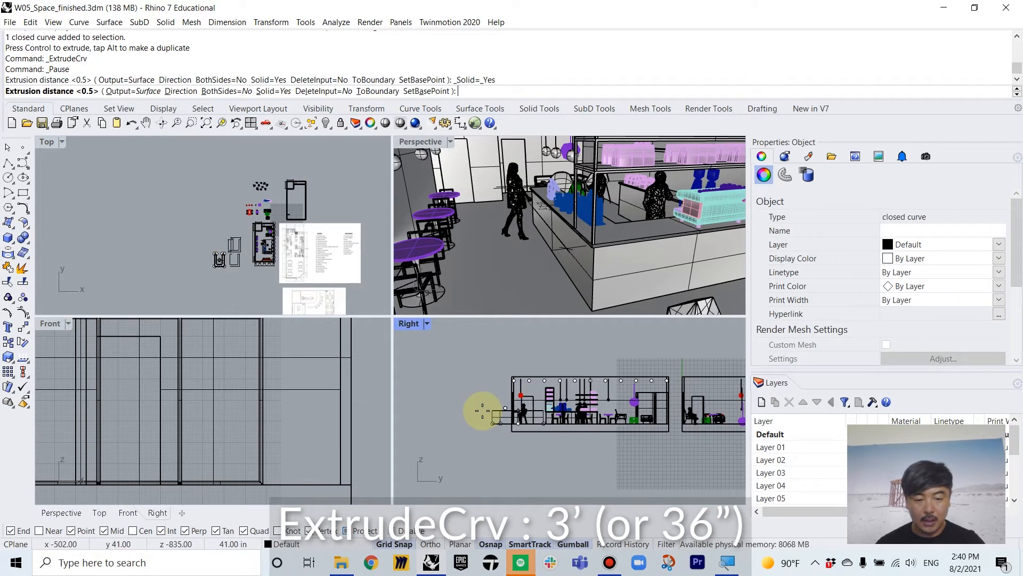
text(36)
key(Return)
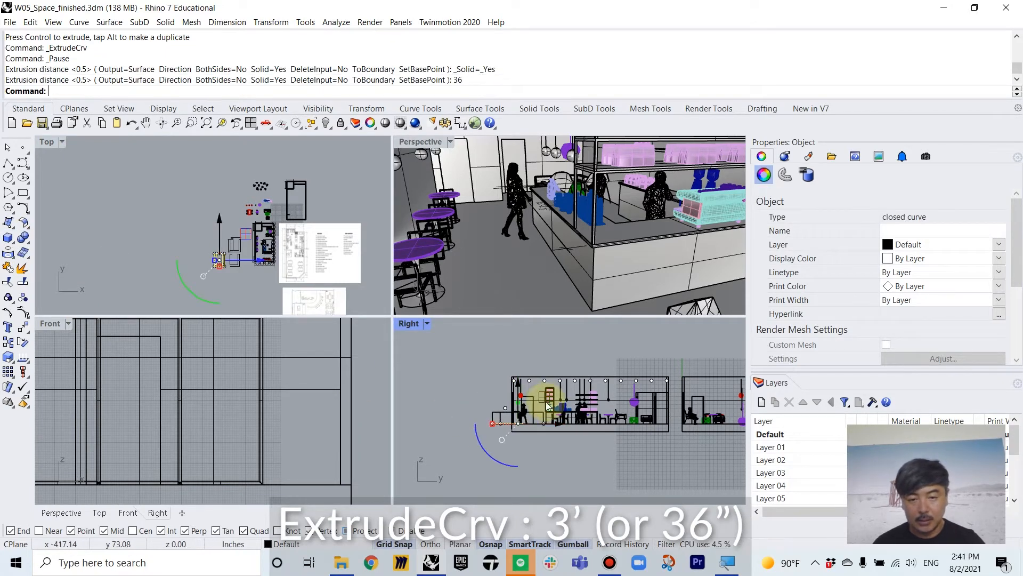
Examine the finished café counter's base and countertop in the perspective view as a reference
scroll(498, 413, up, 3)
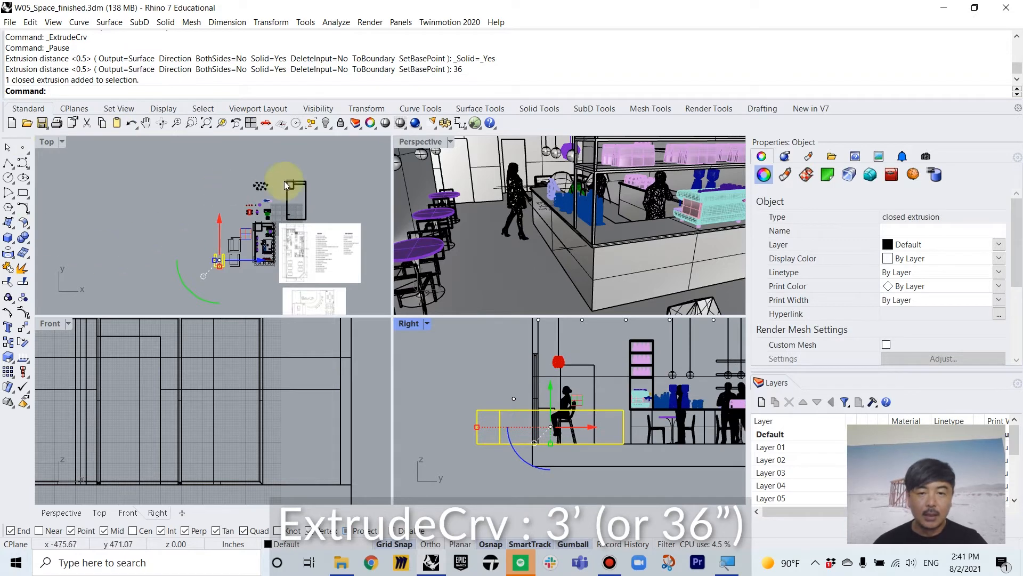
scroll(614, 209, up, 5)
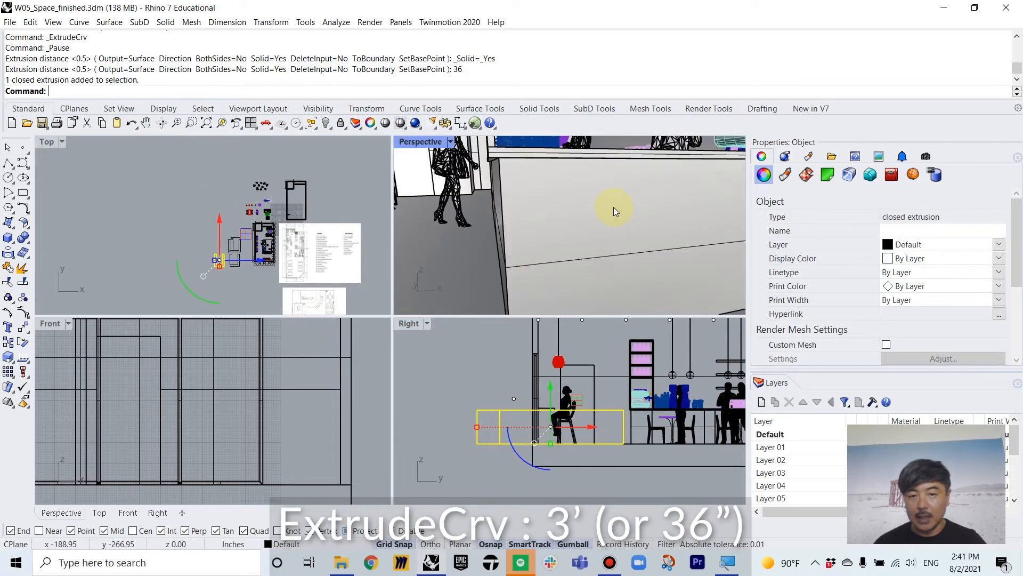
scroll(614, 207, down, 5)
click(579, 215)
click(577, 188)
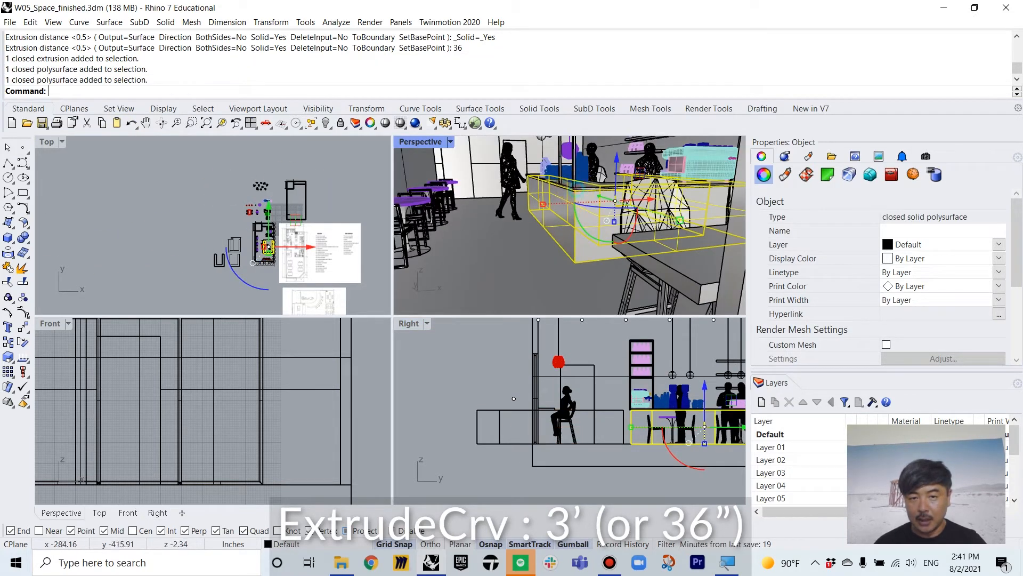
click(200, 221)
Offset the counter outline outward by 1 inch with sharp corners to form the countertop edge
scroll(245, 262, up, 4)
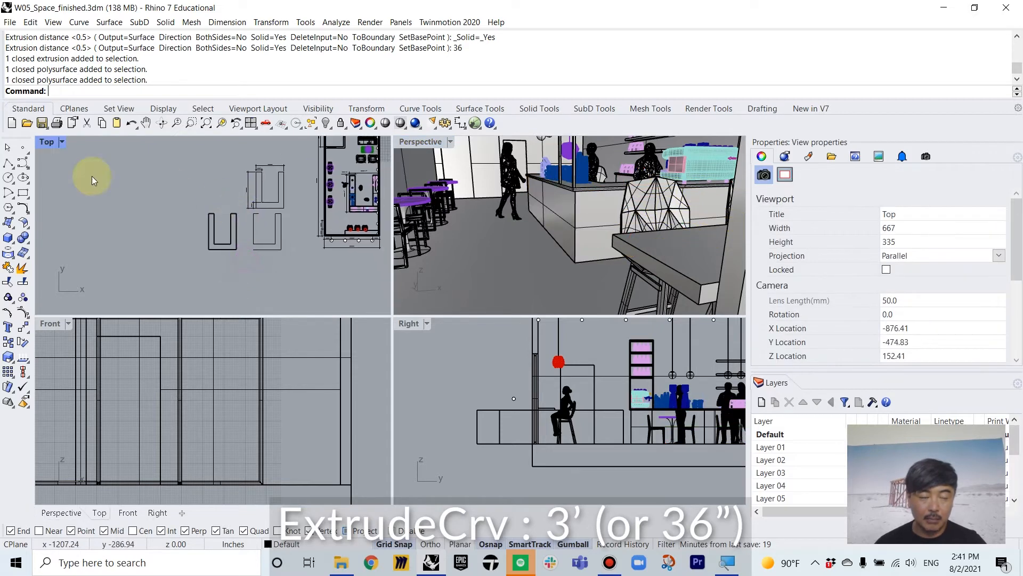
click(23, 194)
scroll(208, 232, up, 2)
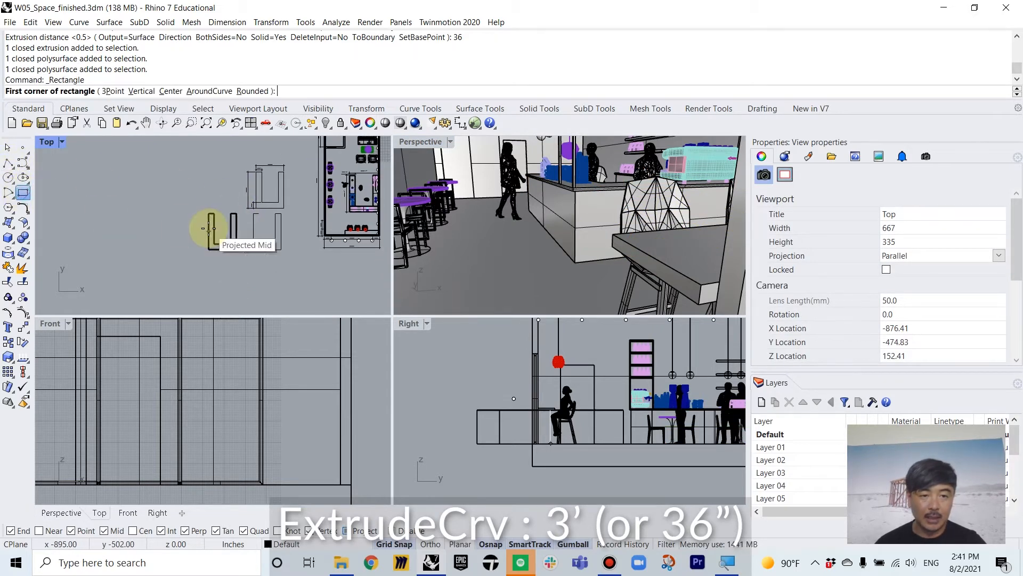
text(Offset)
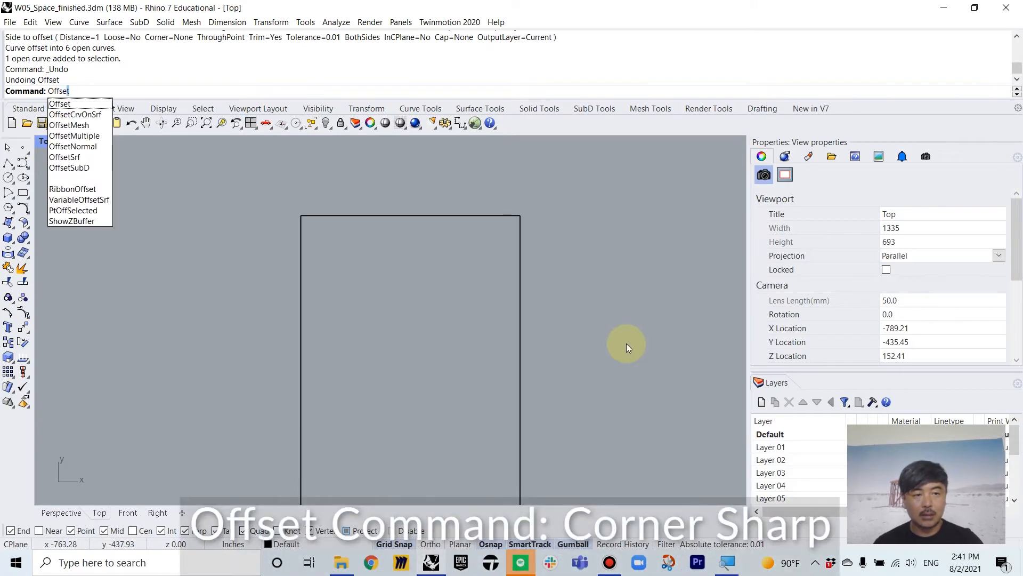
key(Return)
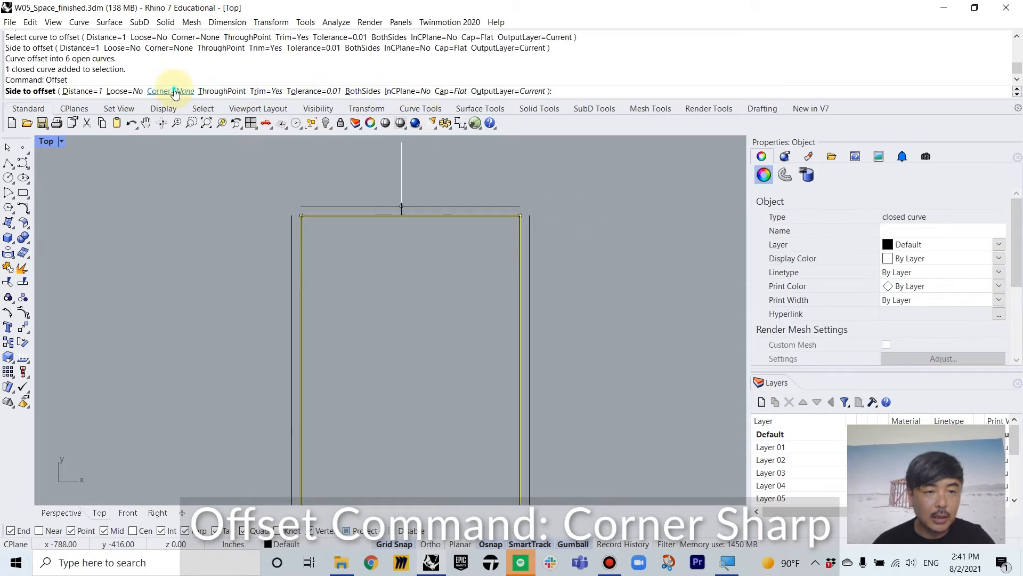
click(172, 92)
click(81, 91)
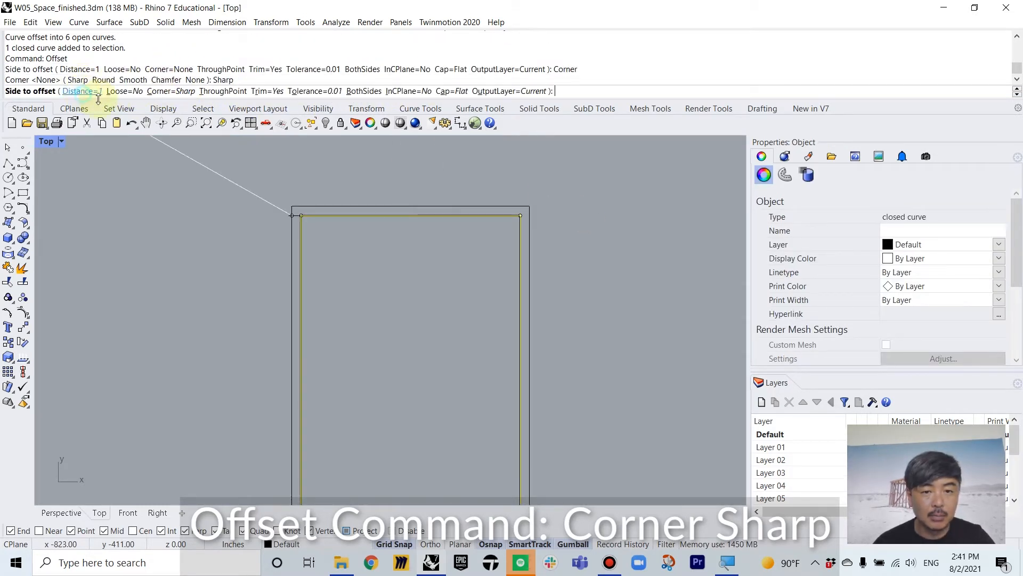
click(525, 220)
click(530, 215)
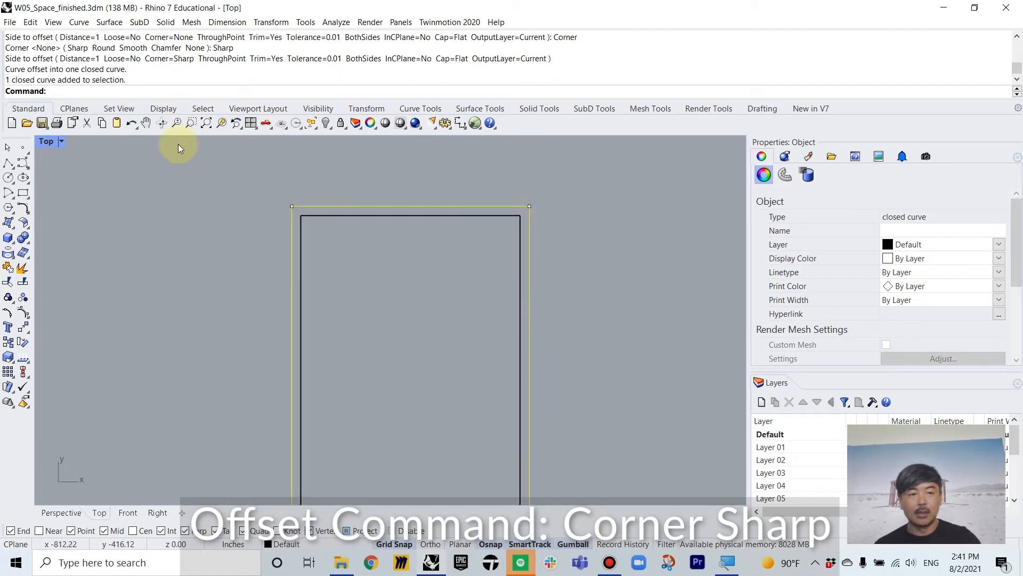
Move the offset outline vertically from the counter's bottom corner to its top corner
double_click(36, 145)
click(347, 414)
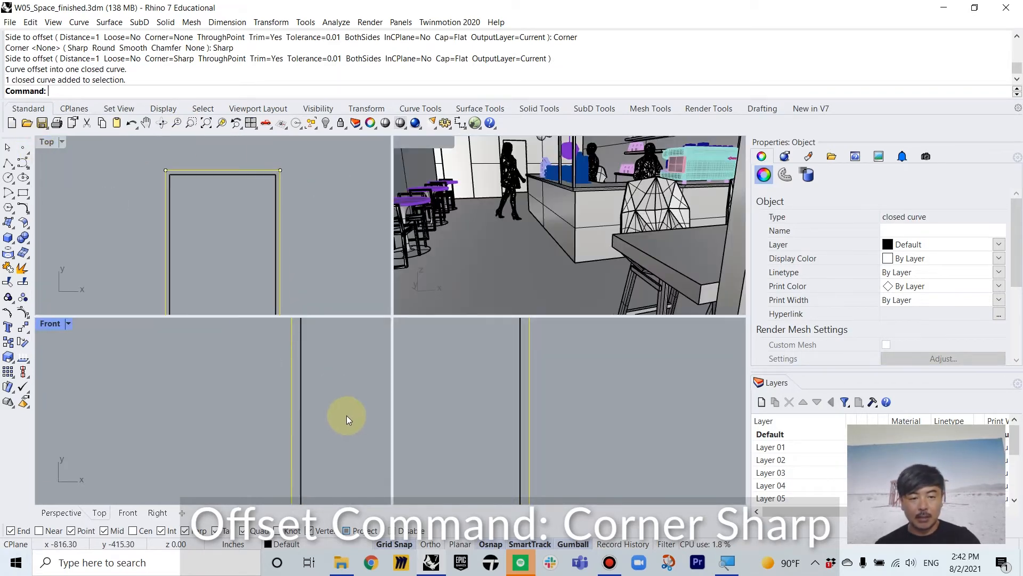
text(M)
key(Return)
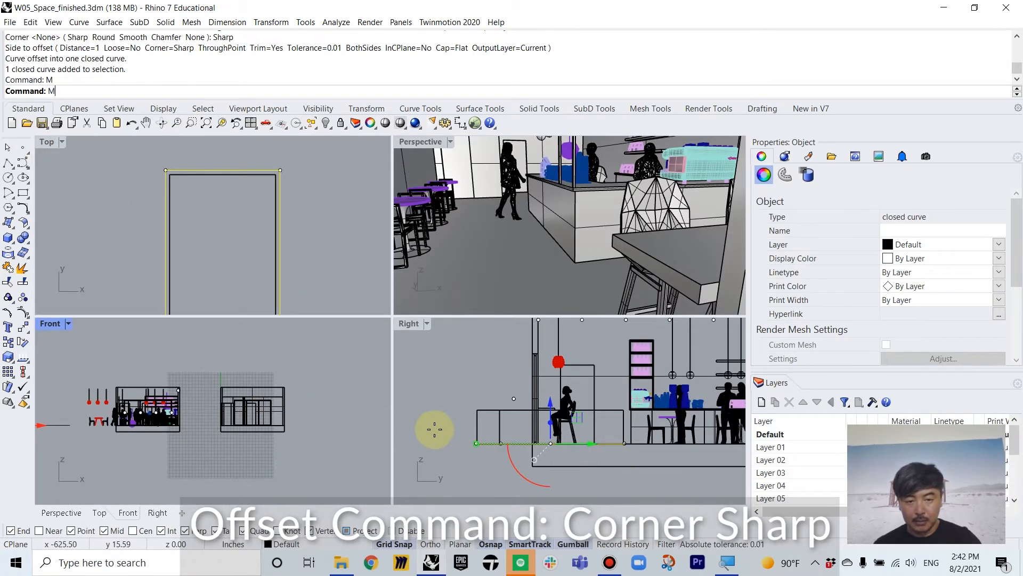
scroll(480, 441, up, 5)
click(477, 442)
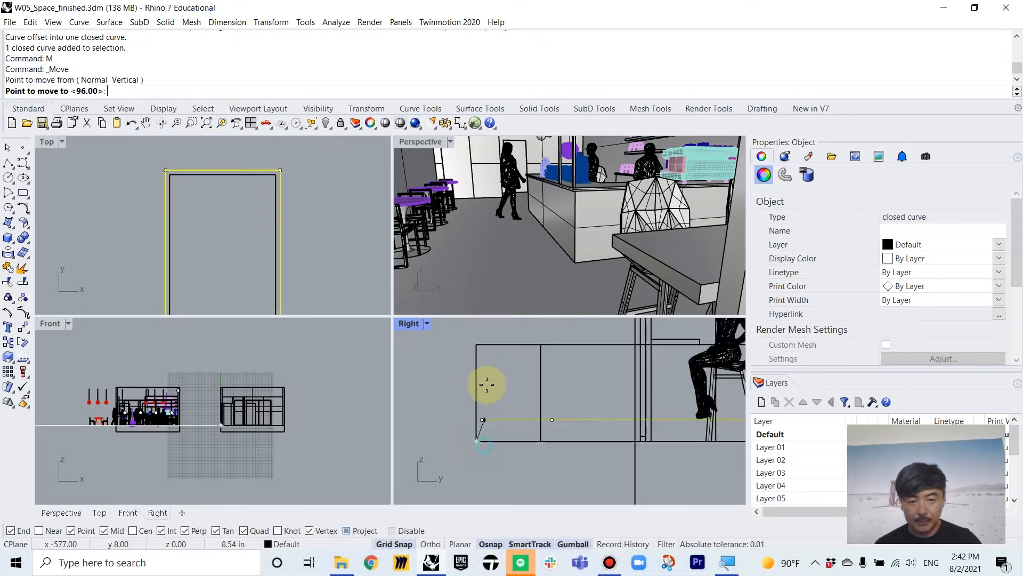
click(476, 345)
Extrude the raised offset outline 2 inches downward into a solid countertop
text(E)
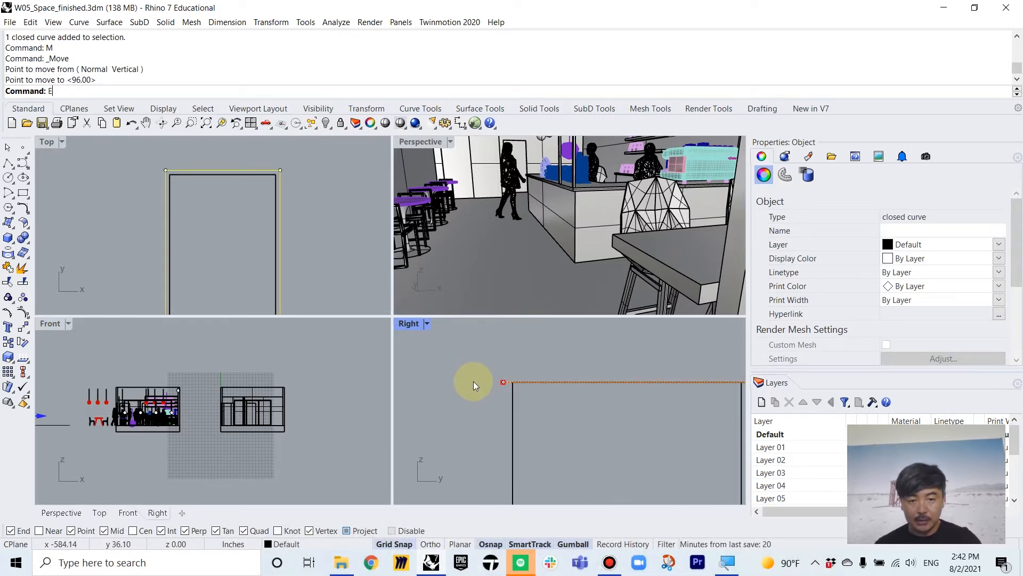
key(Return)
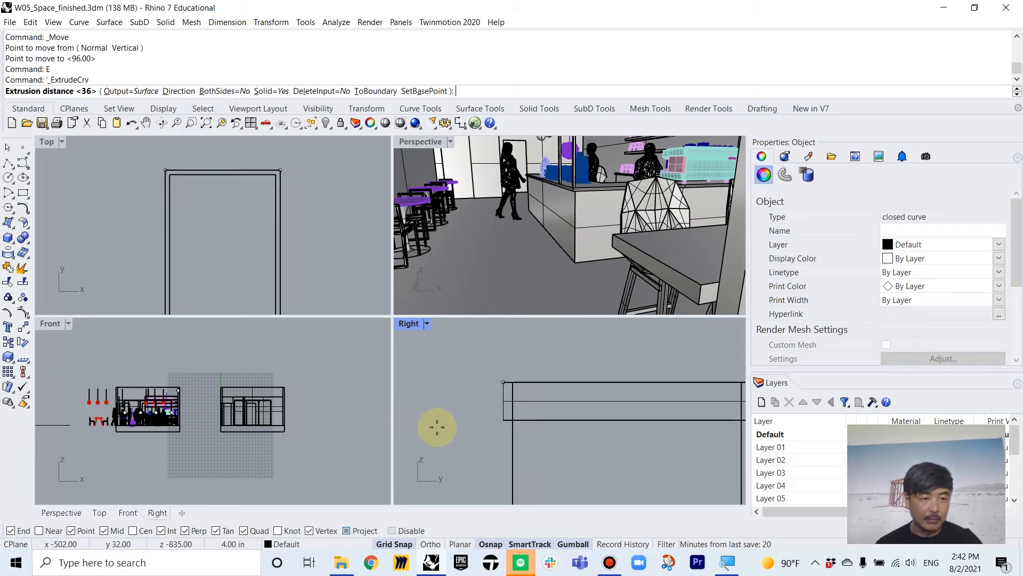
text(2)
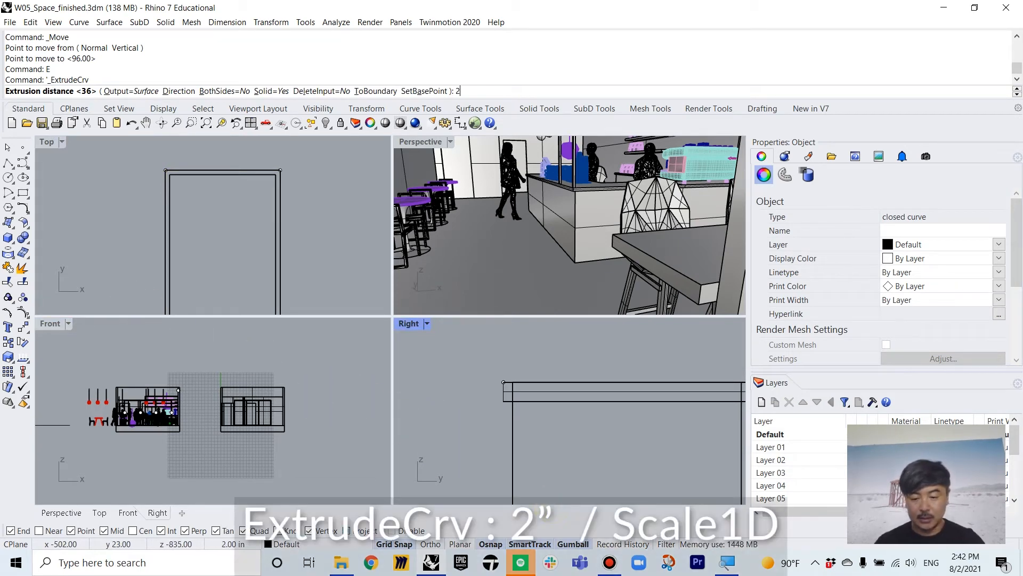
text(")
key(Return)
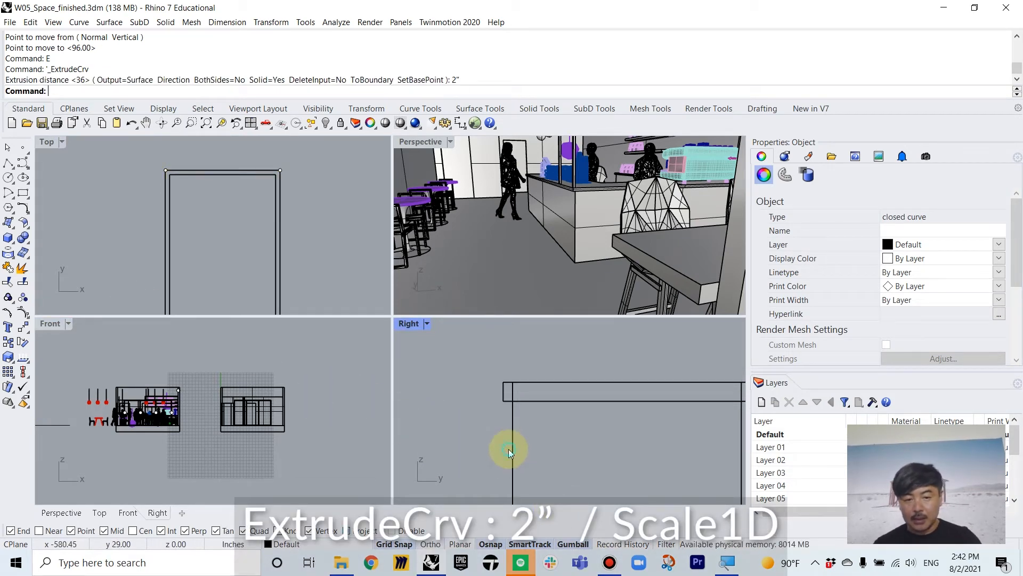
Try to scale the counter base vertically from its bottom corner with Scale1D
scroll(513, 450, down, 3)
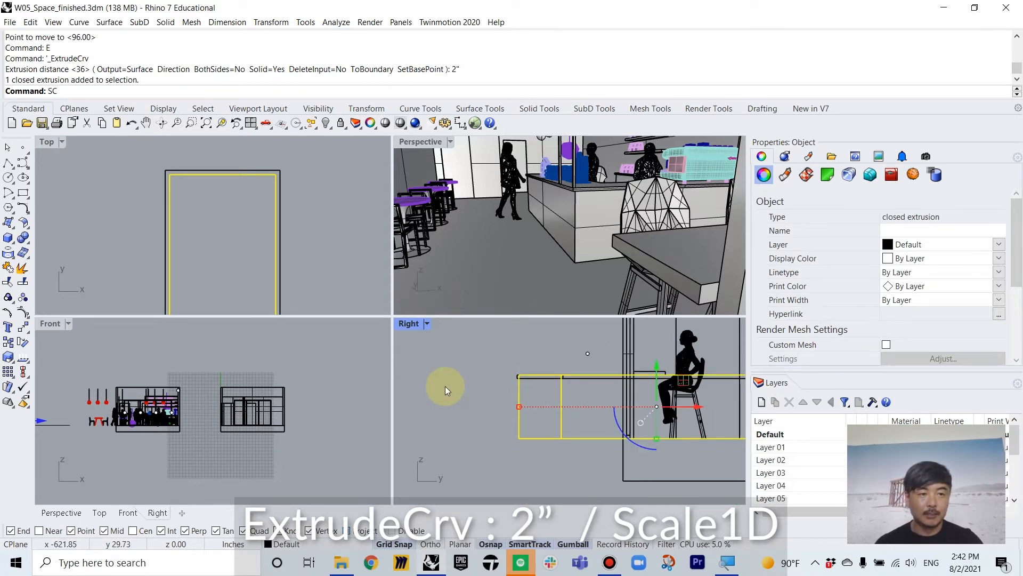
text(SC)
key(Down)
key(Down)
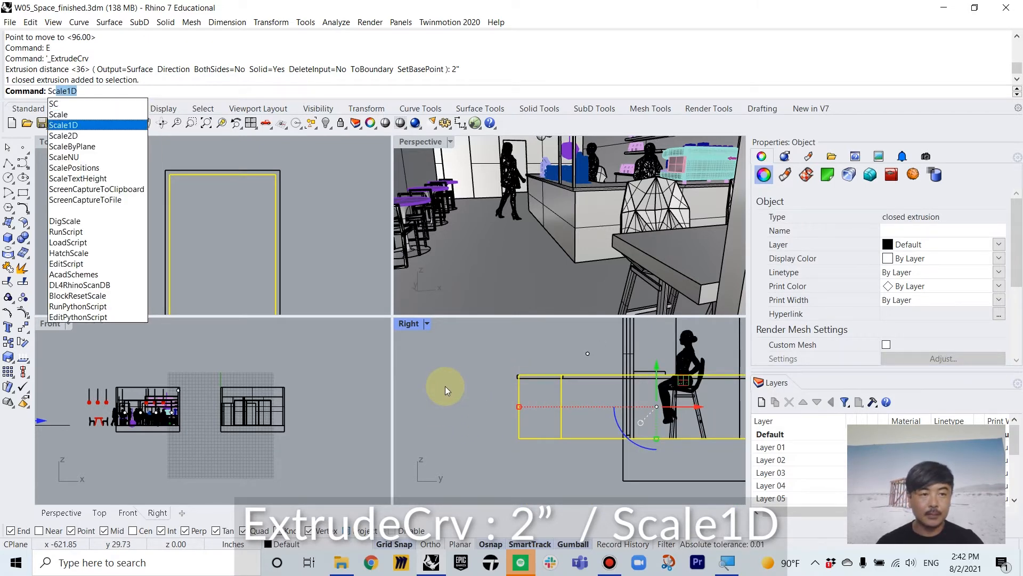
key(Return)
click(518, 436)
scroll(521, 400, up, 3)
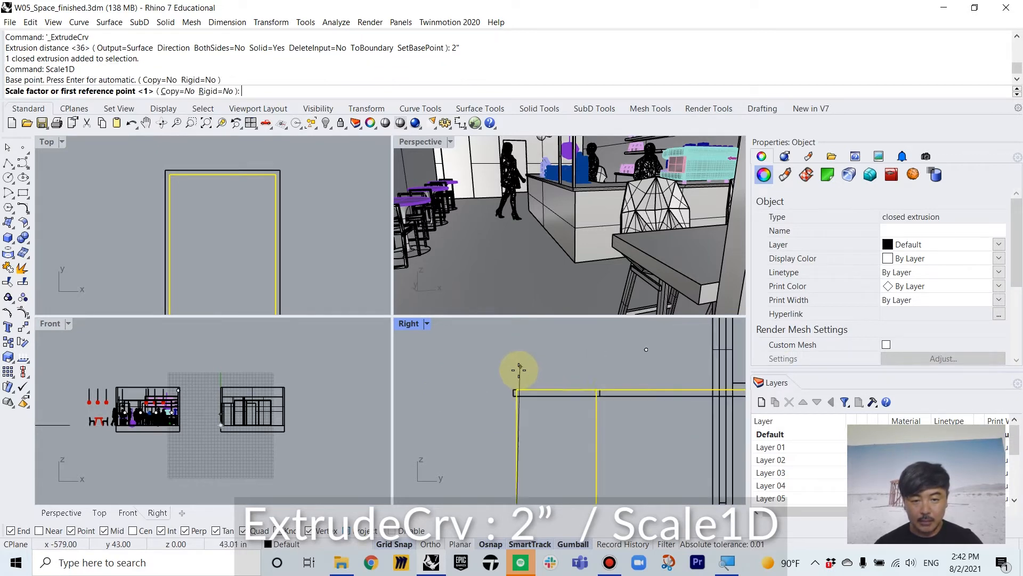
click(512, 399)
click(513, 398)
scroll(513, 398, down, 3)
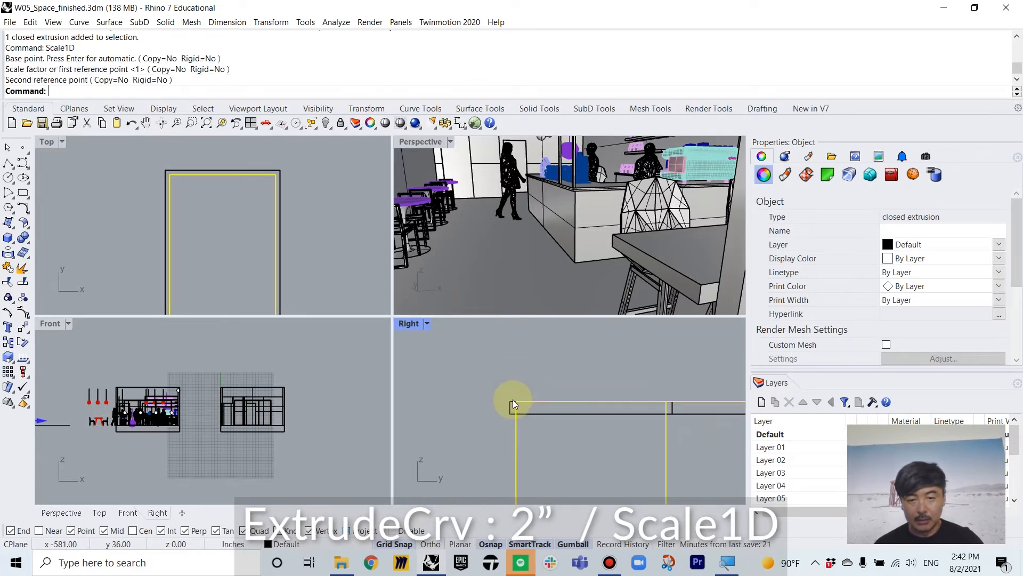
Scale the counter base vertically with Scale1D from its bottom corner so its top meets the countertop's underside
double_click(411, 323)
key(Return)
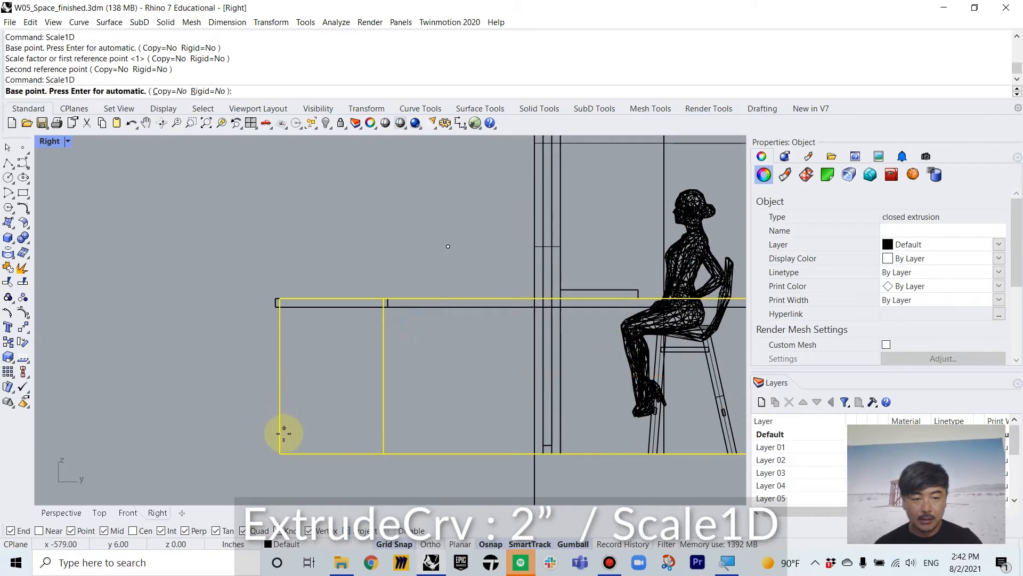
click(283, 455)
scroll(290, 300, up, 3)
click(268, 297)
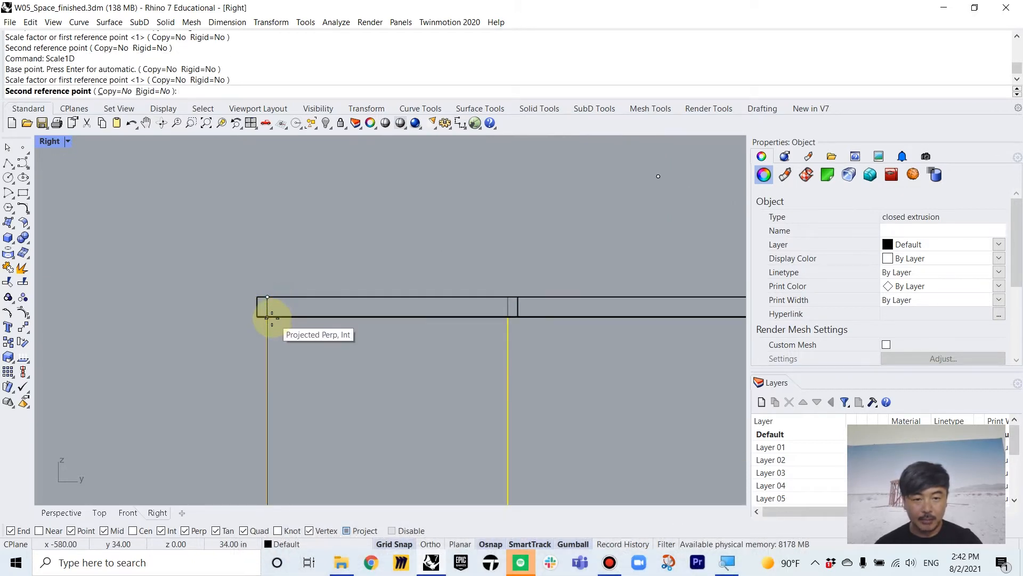
click(268, 317)
click(317, 271)
scroll(417, 268, down, 3)
Move the whole counter, including its base, countertop and offset outline, into the empty room model near the side wall
drag(458, 281, 280, 209)
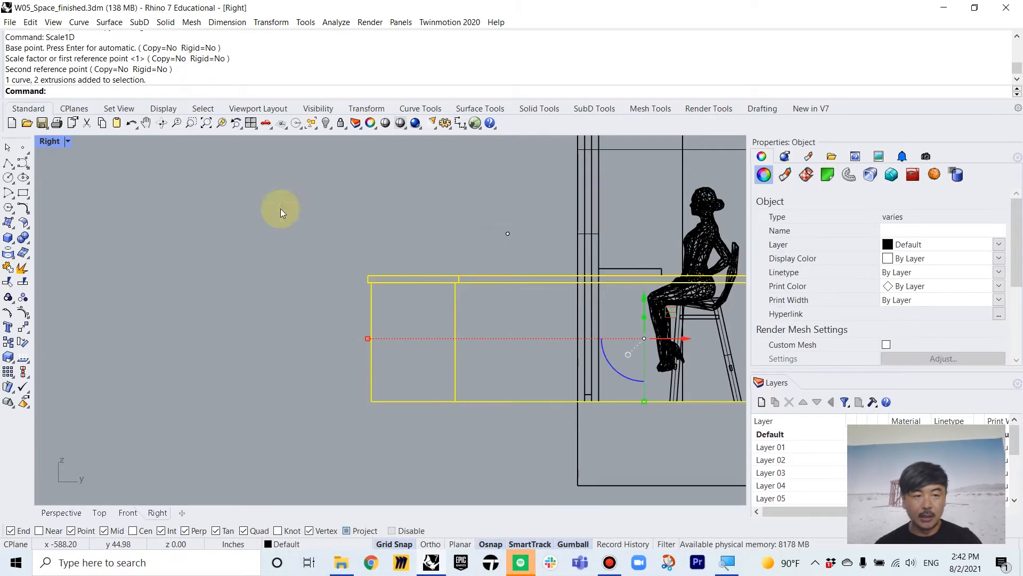
double_click(43, 142)
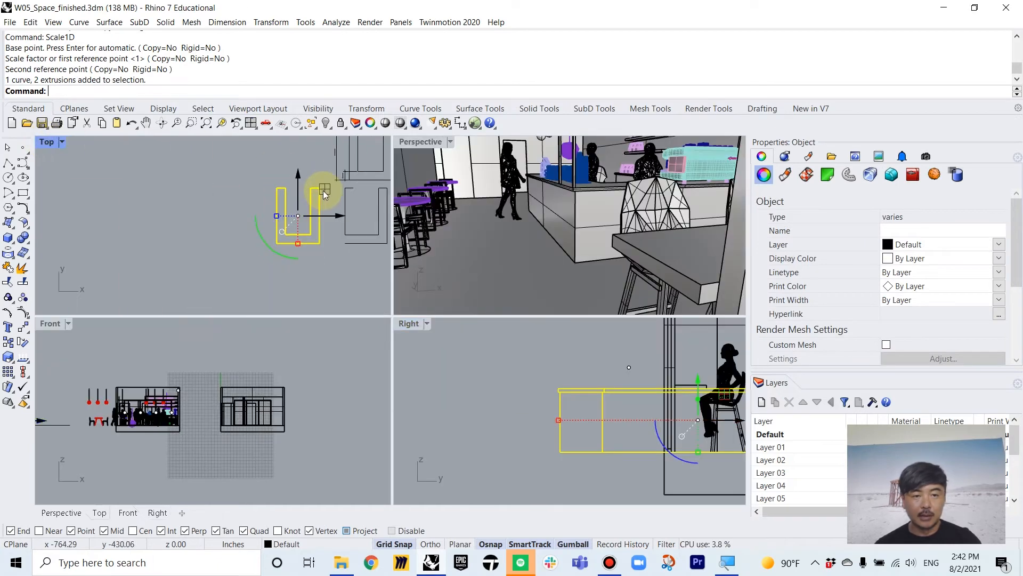
scroll(247, 235, down, 5)
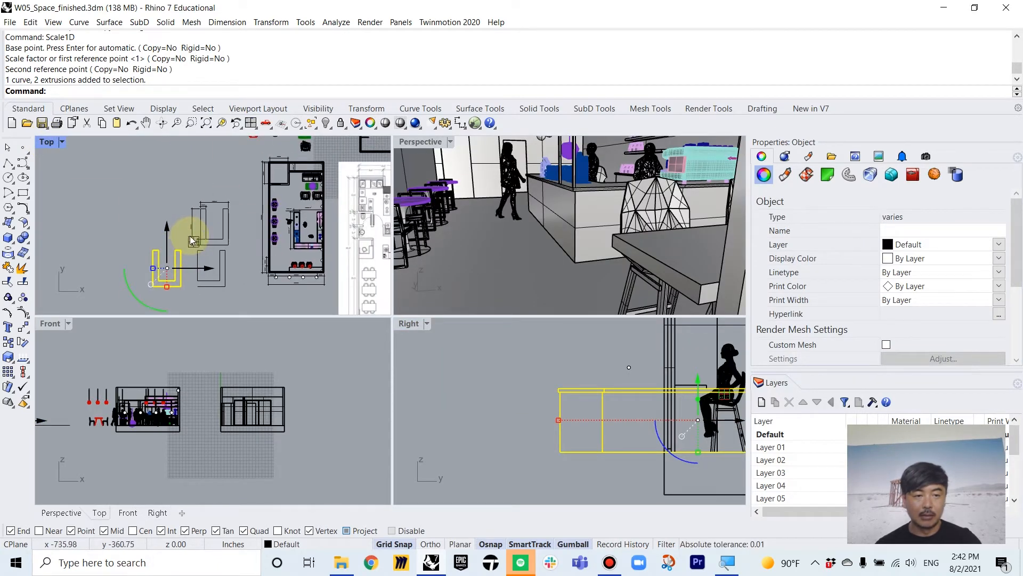
drag(203, 222, 309, 152)
right_drag(629, 181, 598, 228)
scroll(611, 177, down, 6)
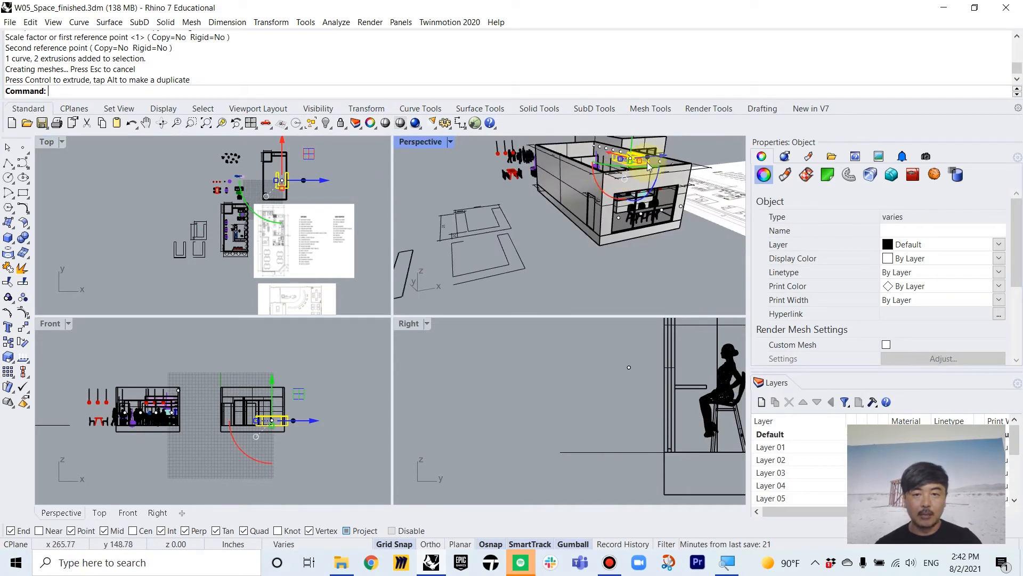
shift+right_drag(647, 162, 623, 221)
scroll(262, 194, up, 5)
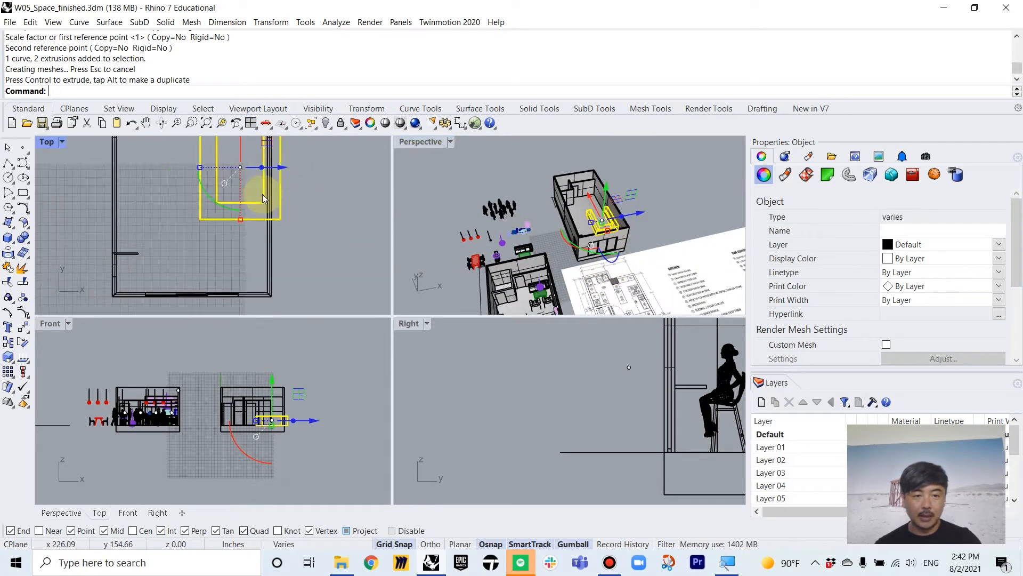
scroll(278, 220, down, 7)
scroll(289, 227, up, 7)
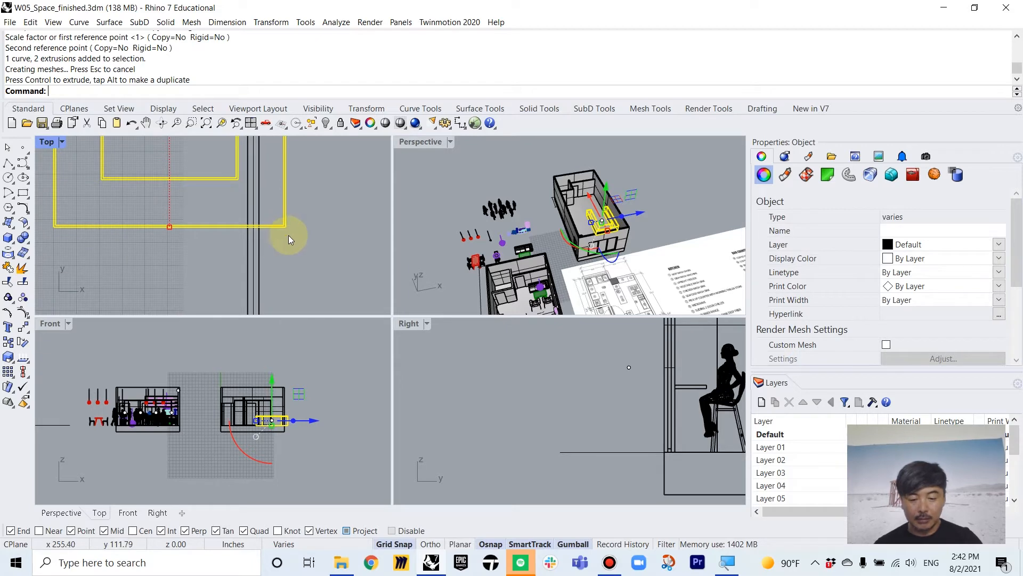
Move the whole counter from its outer corner so that its side sits flush against the inner face of the side wall
text(M)
key(Return)
click(285, 226)
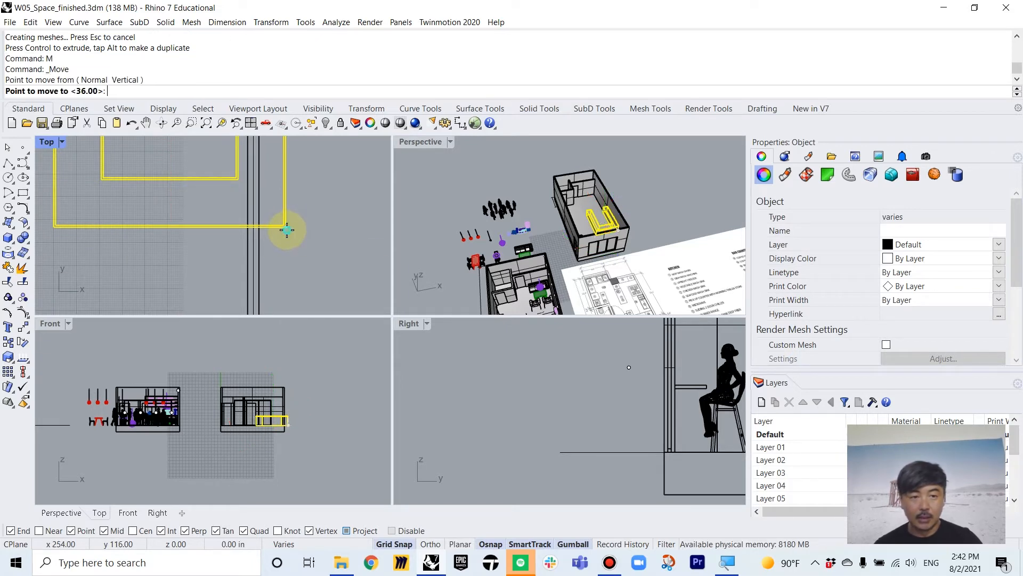
click(248, 224)
click(287, 228)
scroll(287, 228, down, 6)
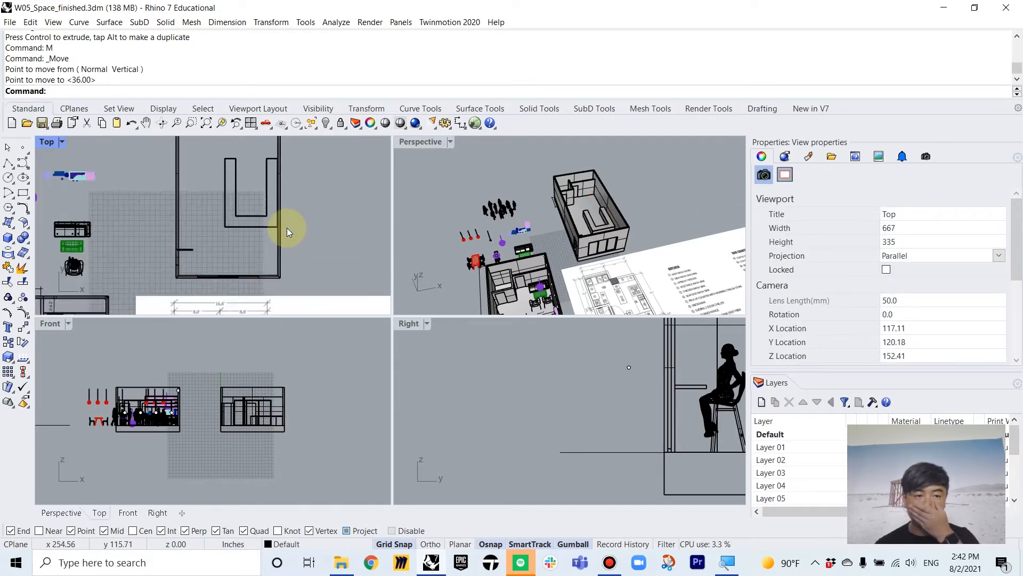
scroll(266, 240, up, 4)
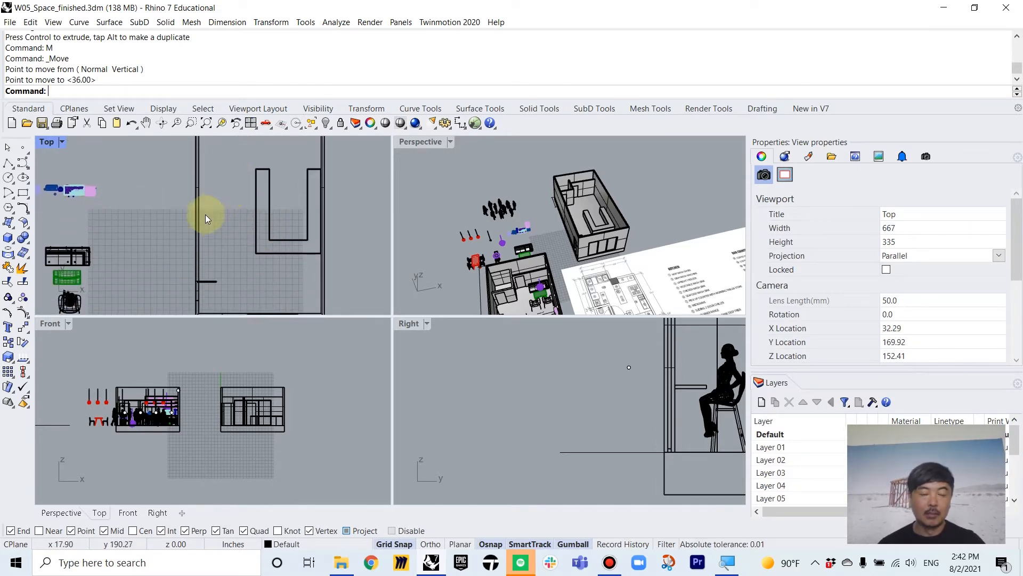
Shift the whole counter slightly along the side wall towards the front wall of the empty room
double_click(43, 143)
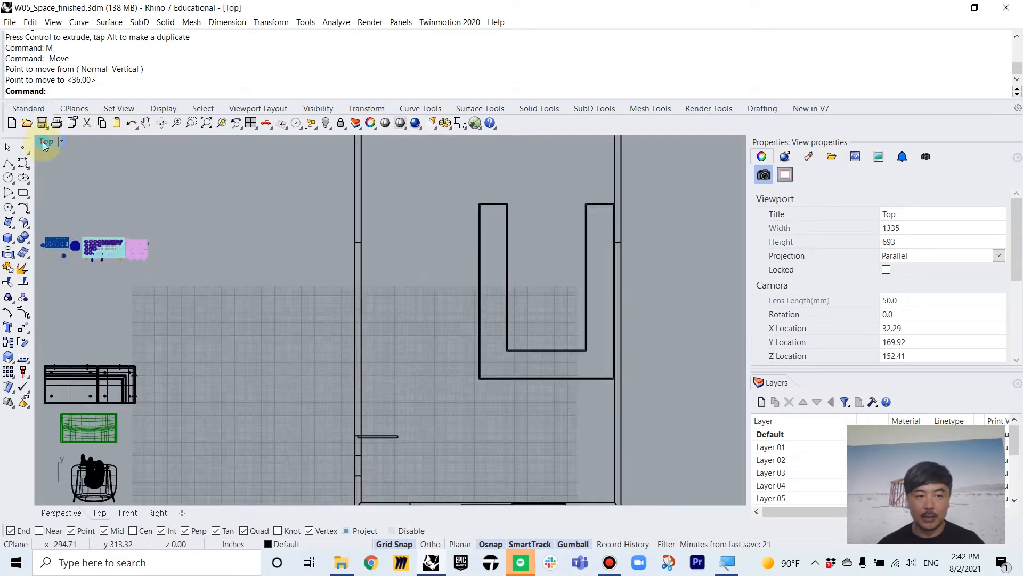
scroll(468, 269, down, 3)
click(533, 312)
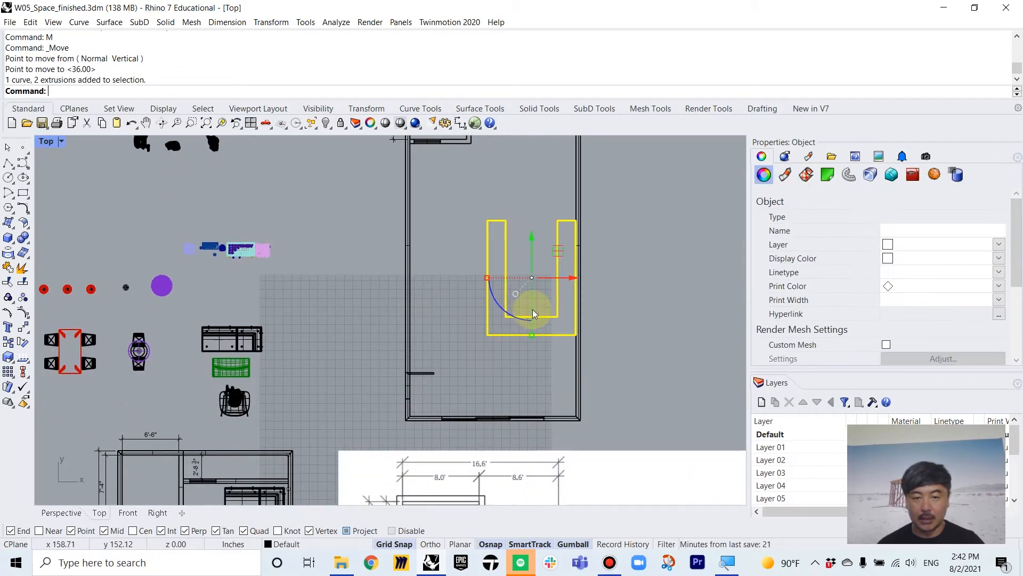
drag(535, 263, 533, 263)
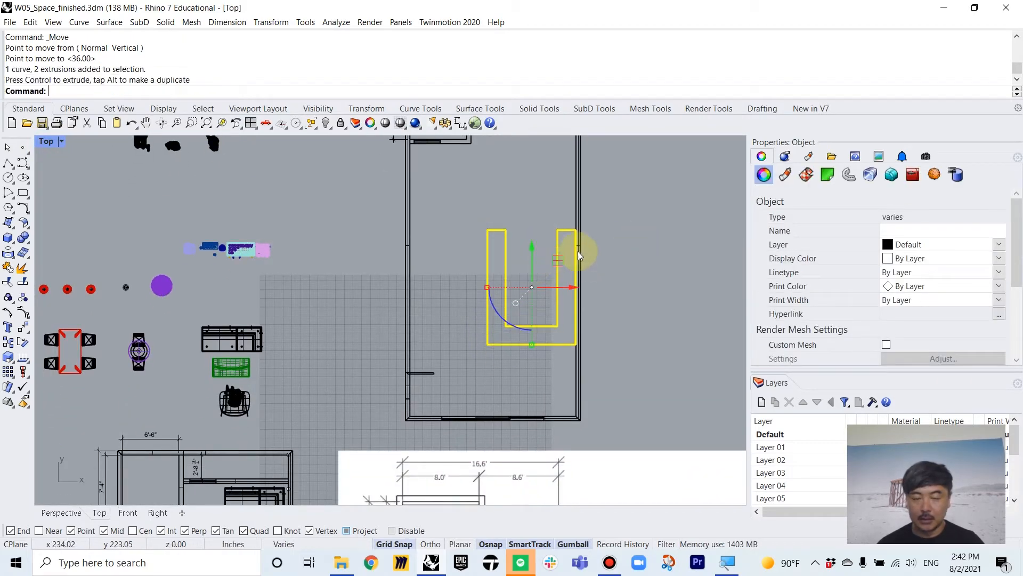
click(511, 309)
double_click(46, 141)
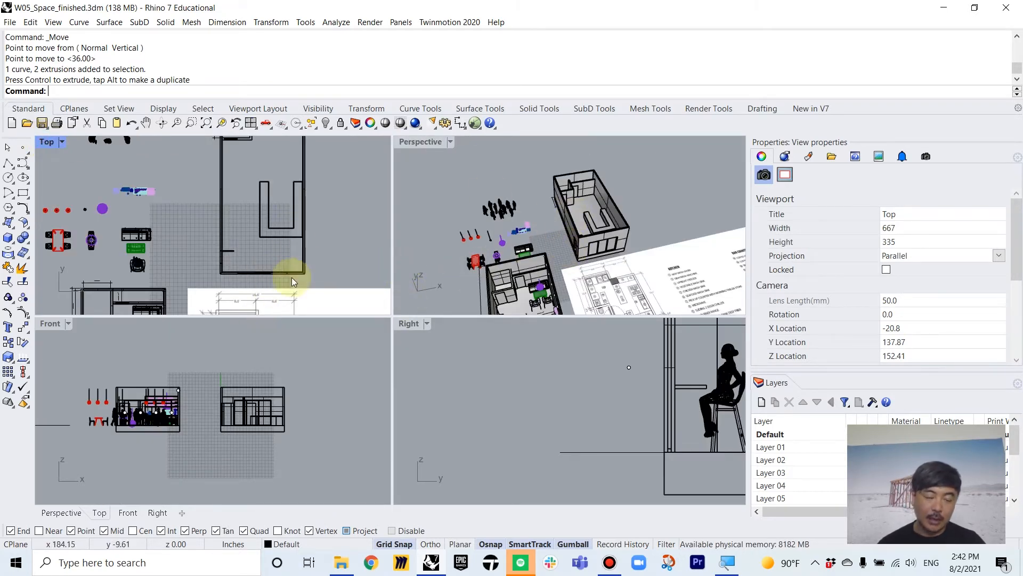
Examine the long bar tabletop beside the chairs in the finished café model as a reference
right_drag(260, 242, 260, 210)
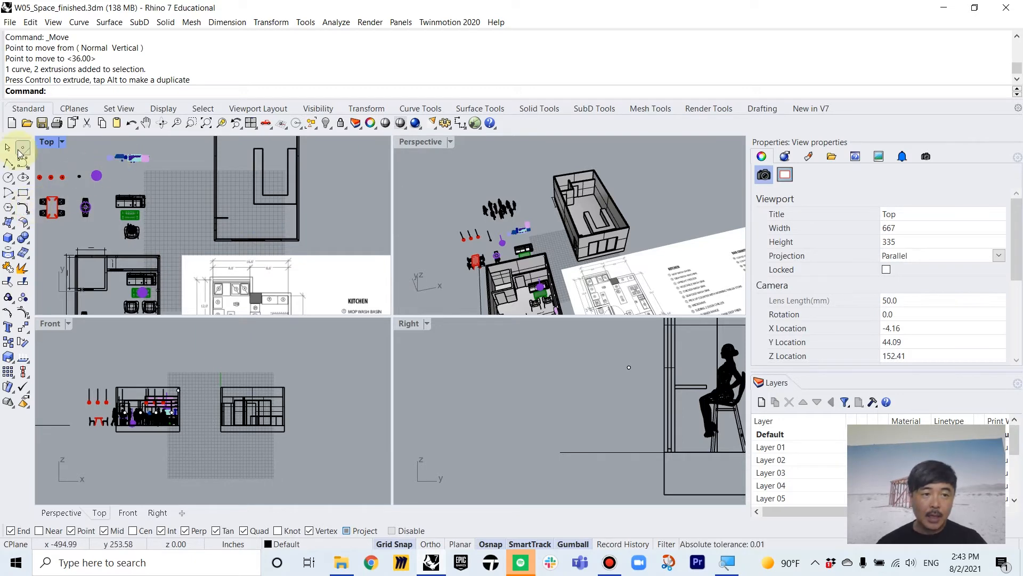
right_drag(472, 235, 651, 272)
scroll(640, 293, up, 6)
scroll(640, 293, up, 5)
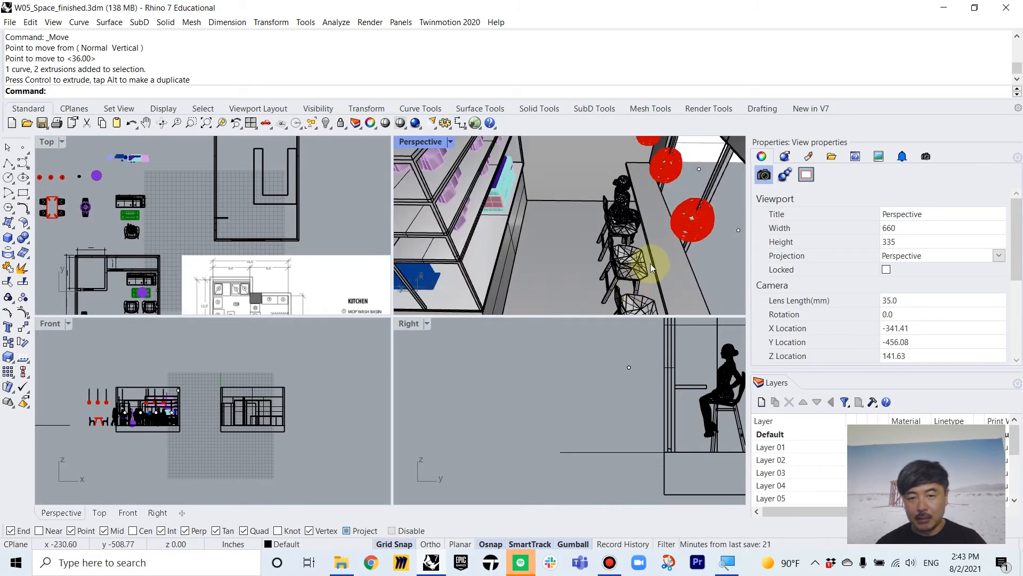
click(618, 249)
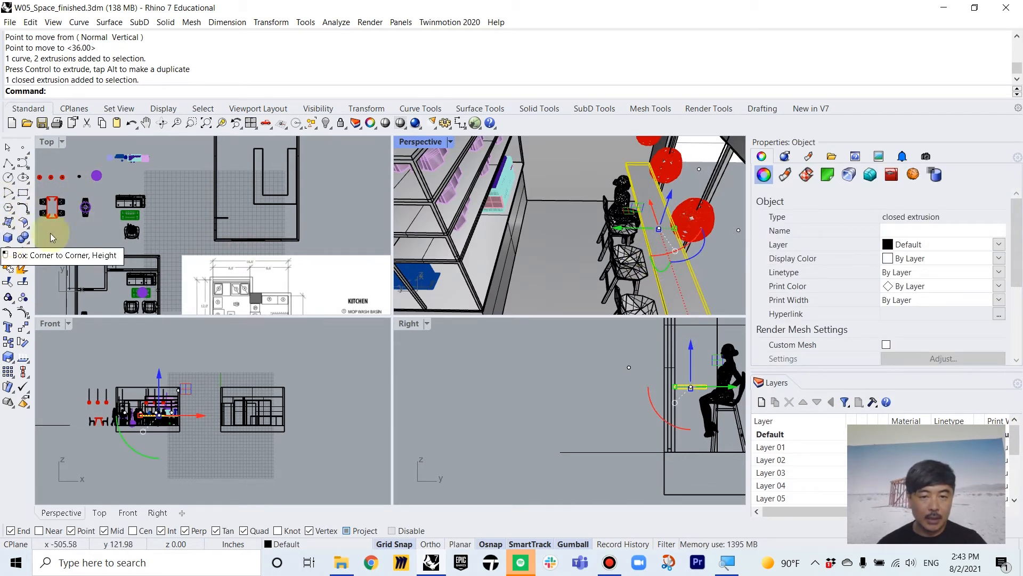
Create a box 14' long, 2' wide and 2" high near the front wall of the empty room as a bar tabletop
click(8, 240)
scroll(261, 218, up, 5)
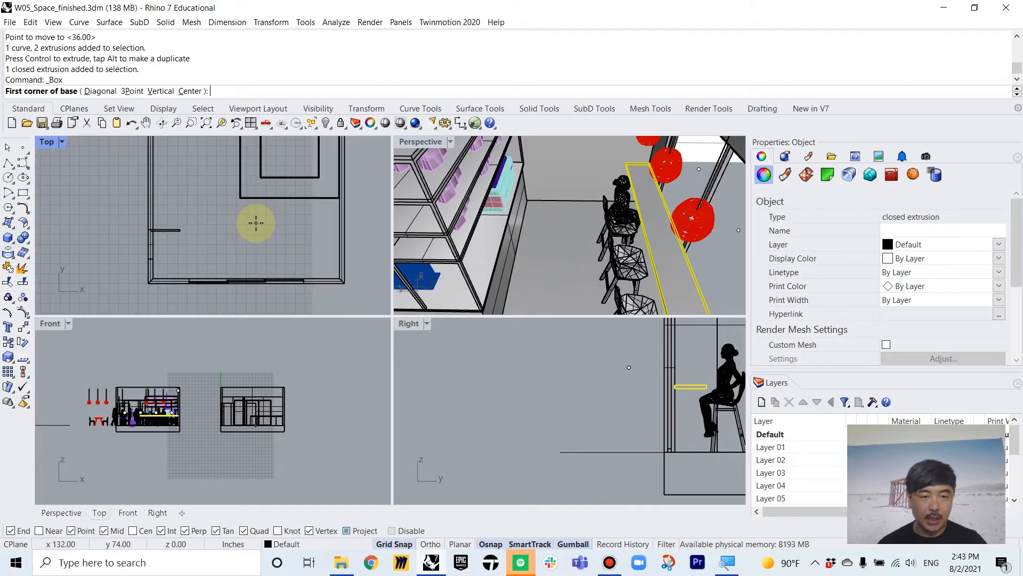
click(187, 233)
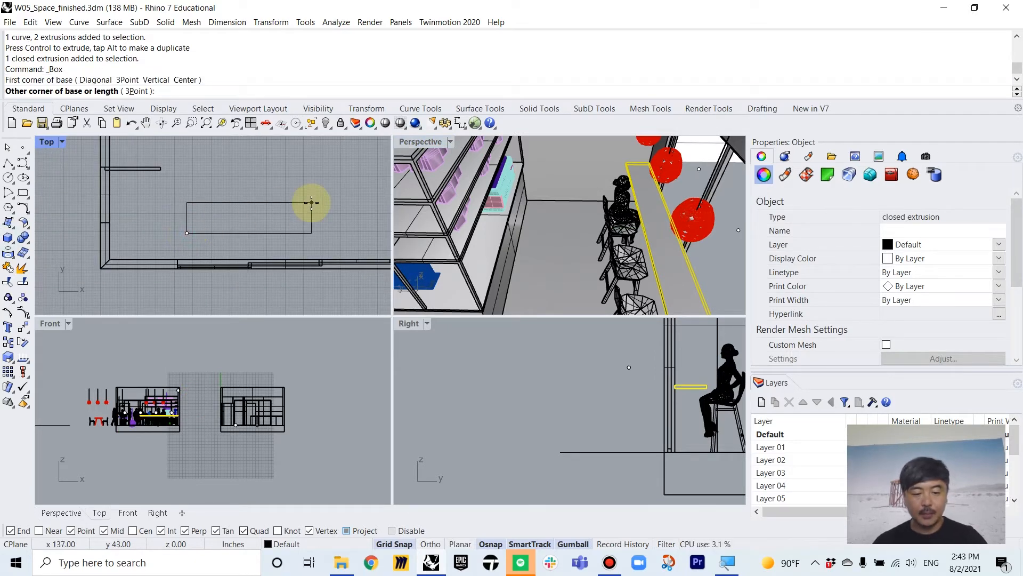
scroll(366, 227, down, 4)
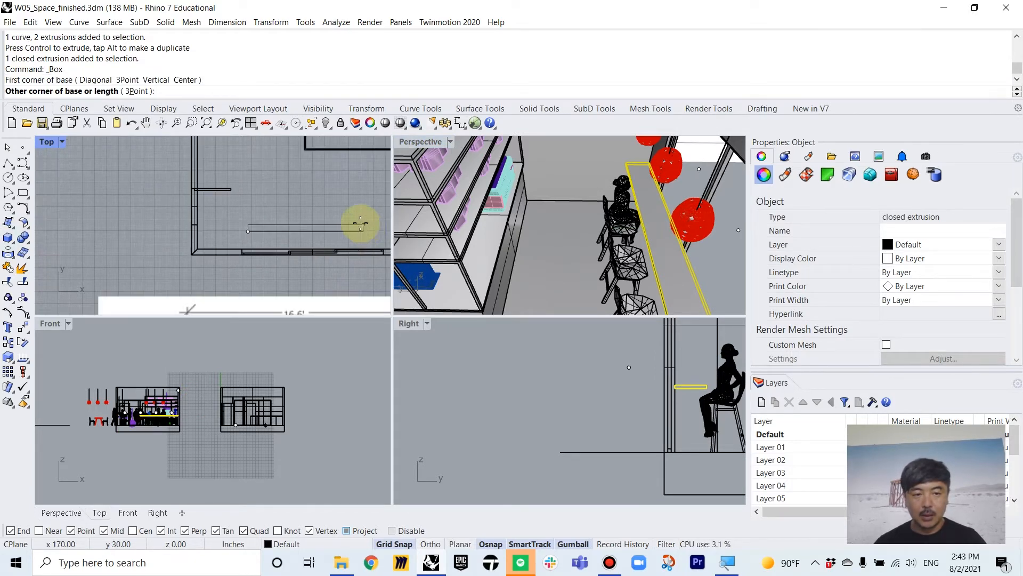
right_drag(361, 224, 290, 219)
scroll(296, 218, up, 4)
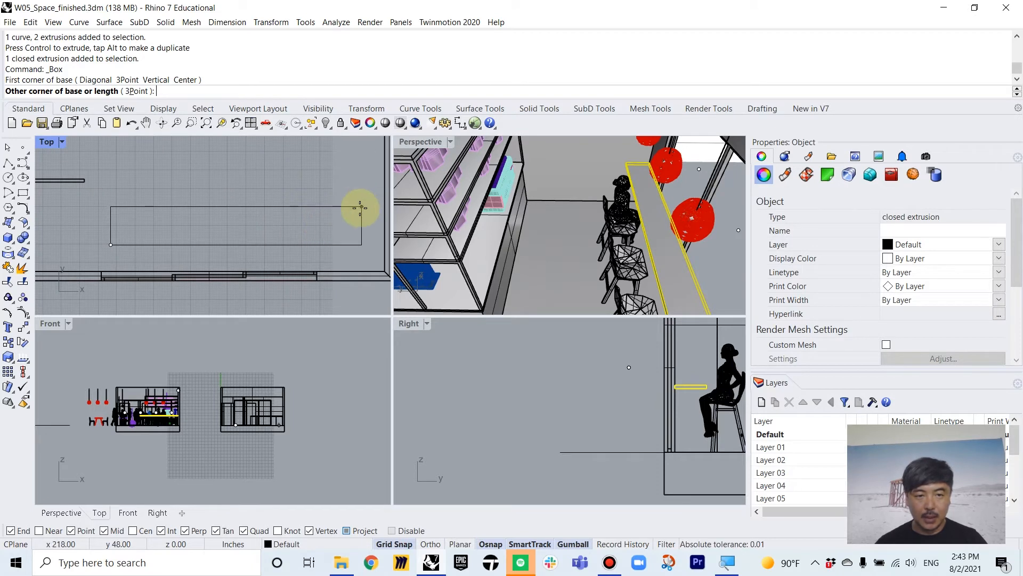
right_drag(366, 213, 344, 216)
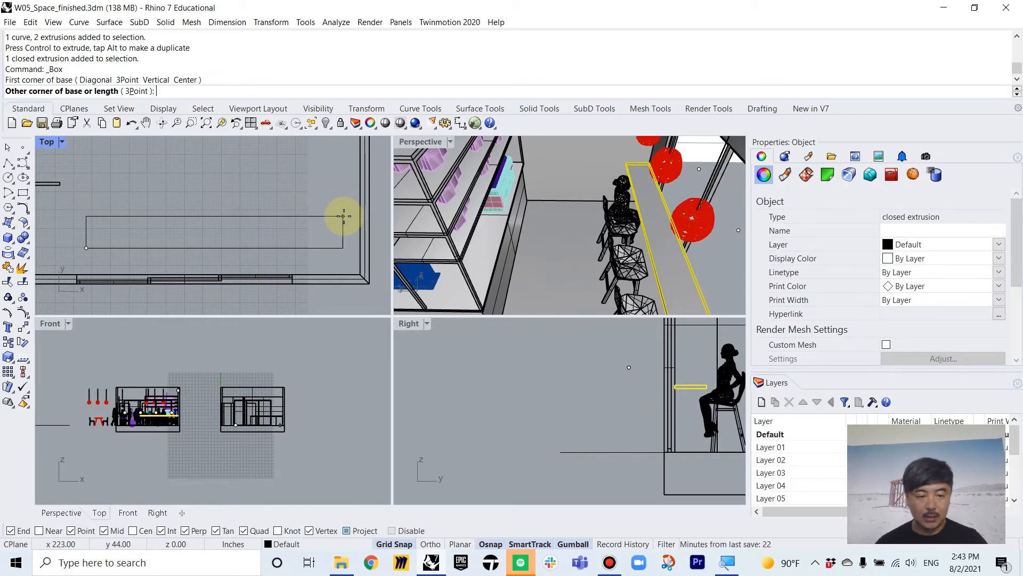
text(14)
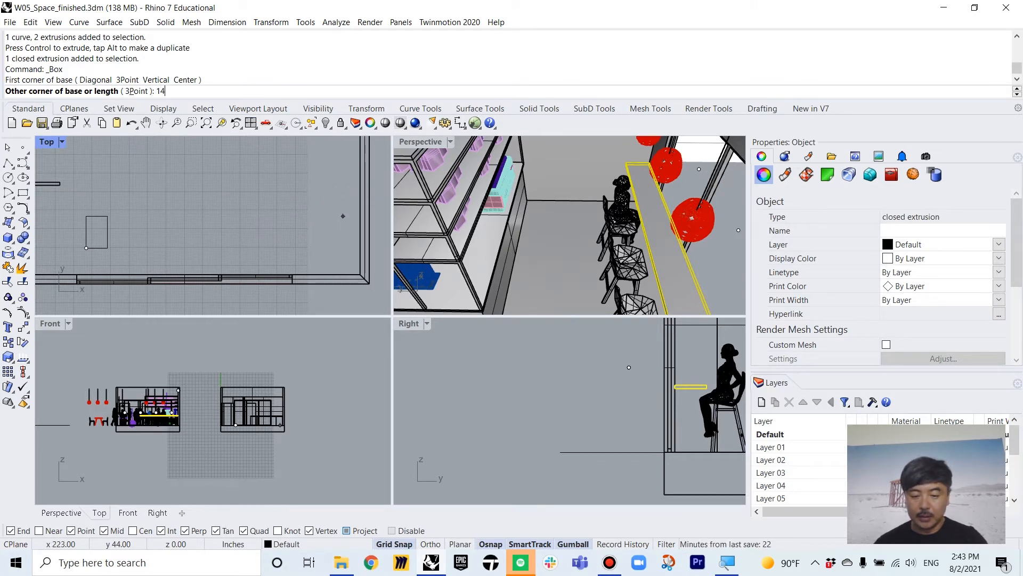
text(')
key(Return)
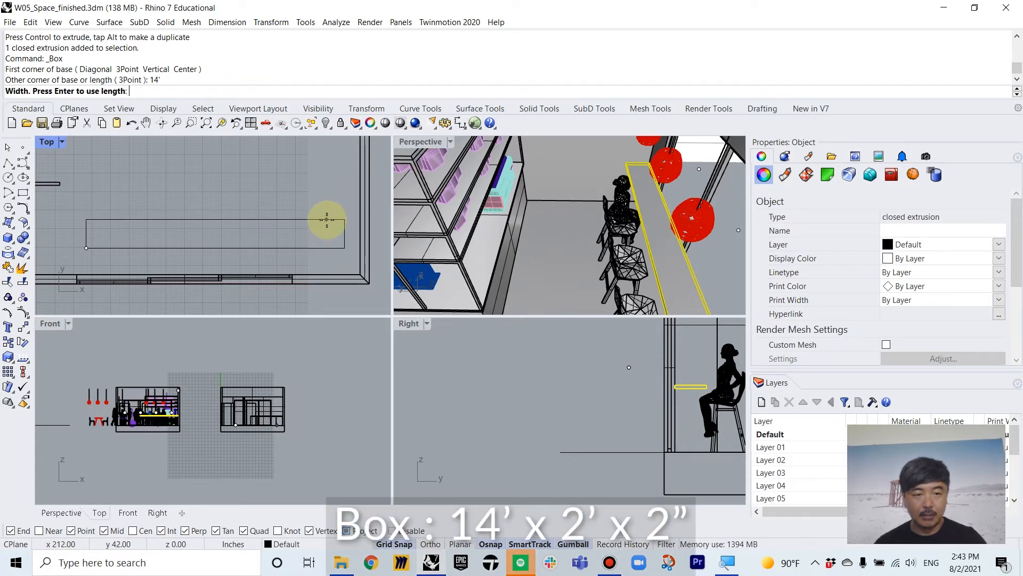
text(2')
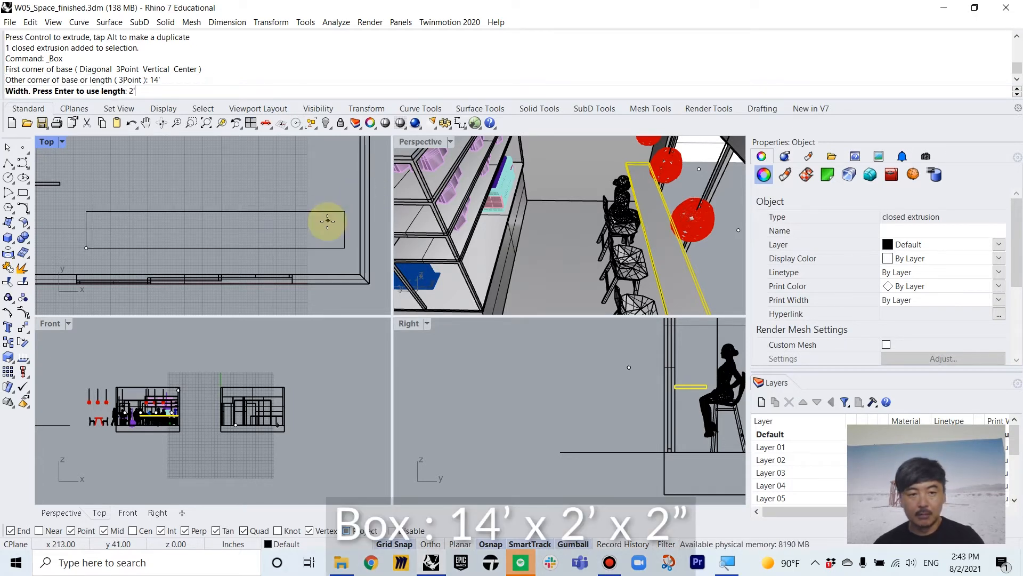
key(Return)
text(2)
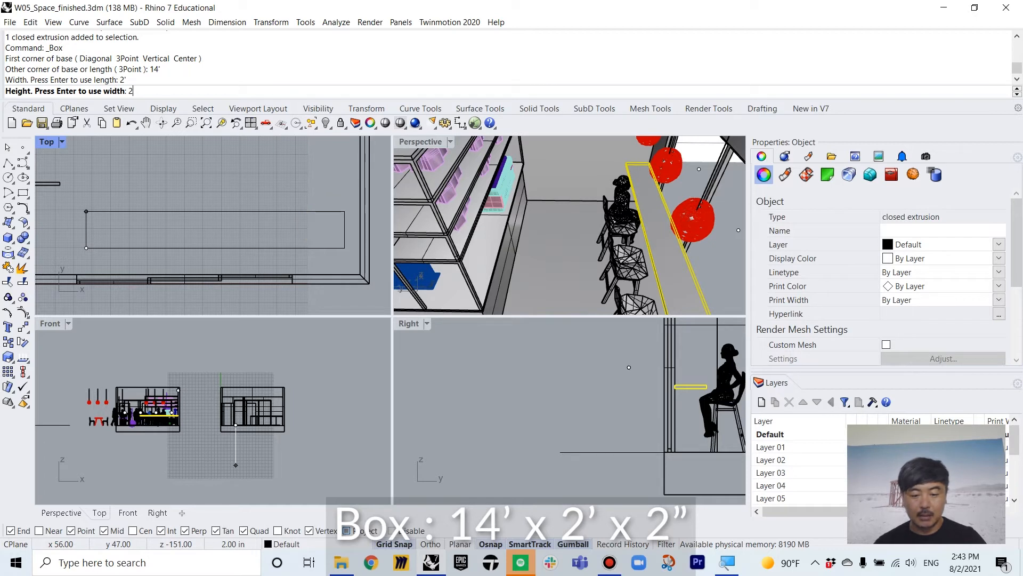
text(")
key(Return)
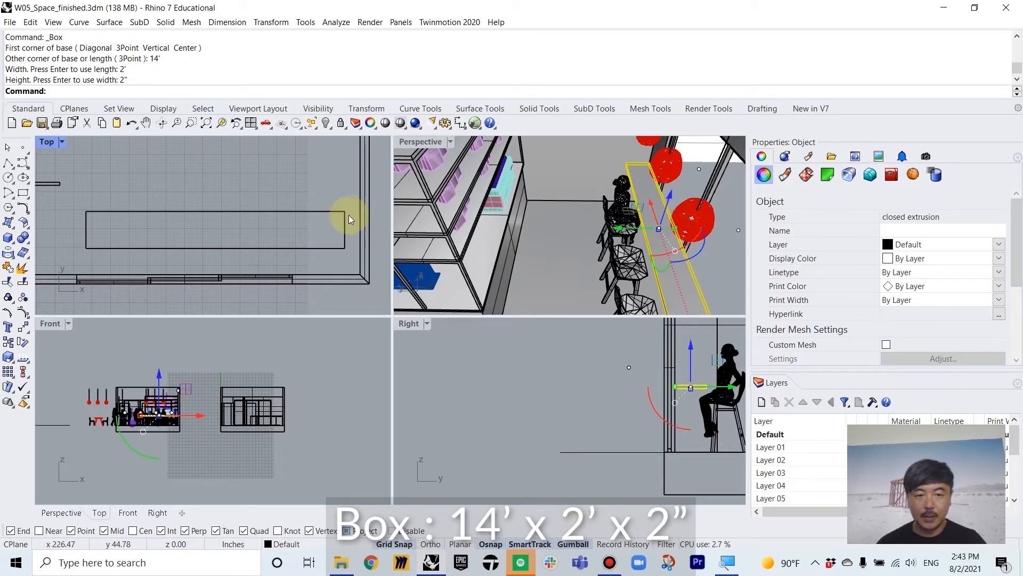
Move the new bar tabletop from its outer corner into the inner corner where the front and side walls meet
click(319, 249)
text(M)
key(Return)
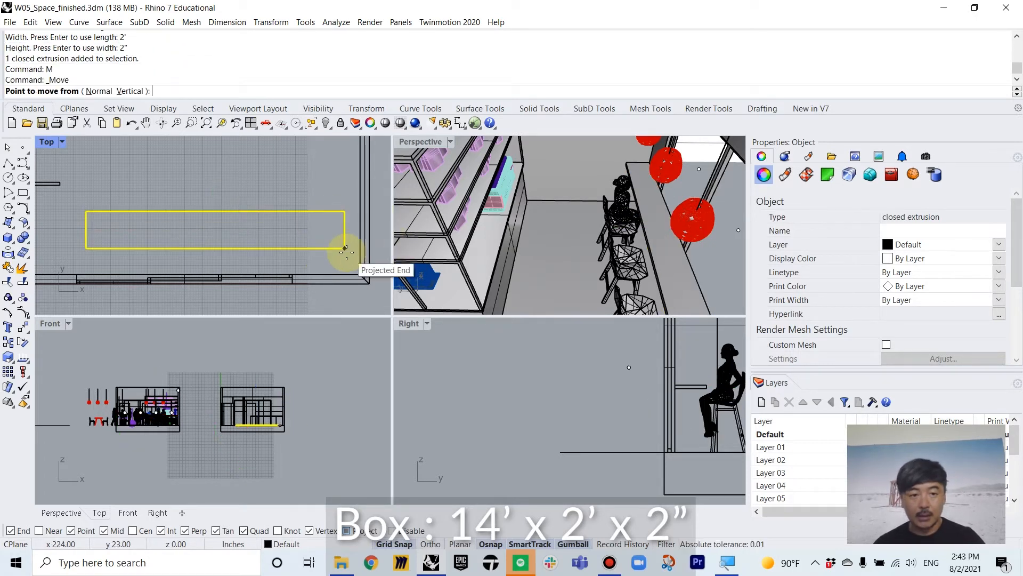
click(344, 248)
click(362, 277)
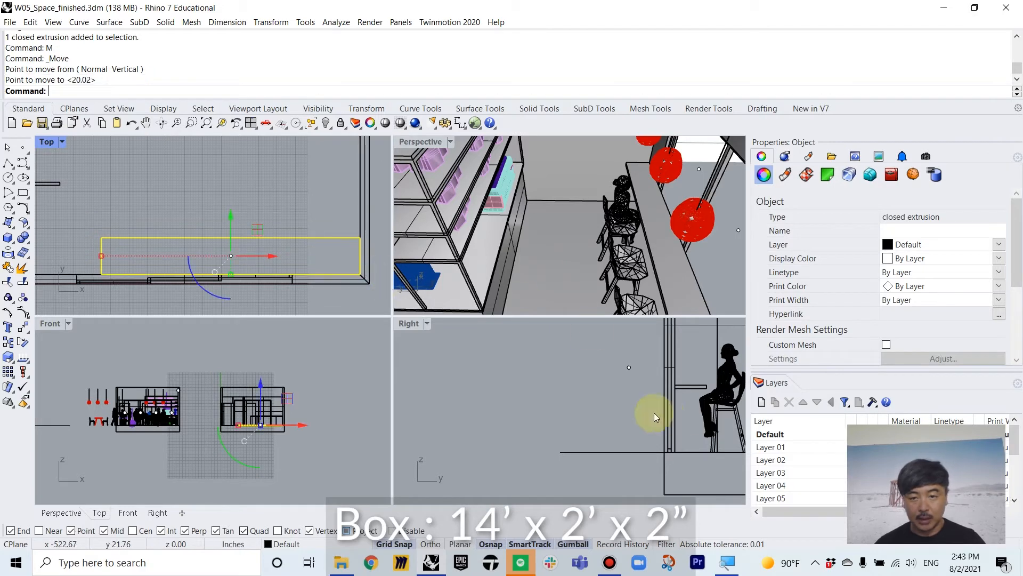
Raise the bar tabletop 36 inches vertically
scroll(653, 409, down, 5)
scroll(629, 397, up, 6)
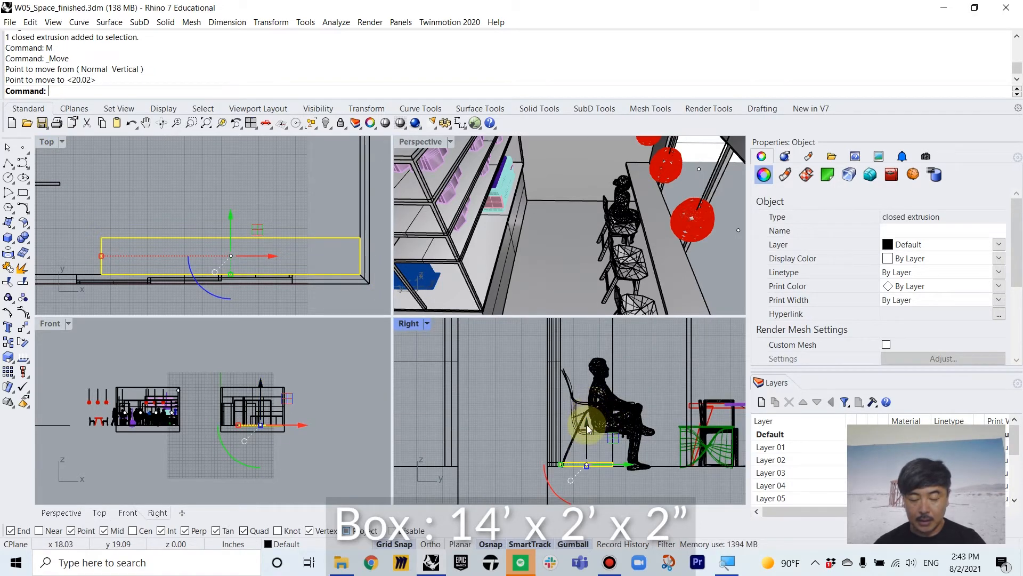
click(588, 429)
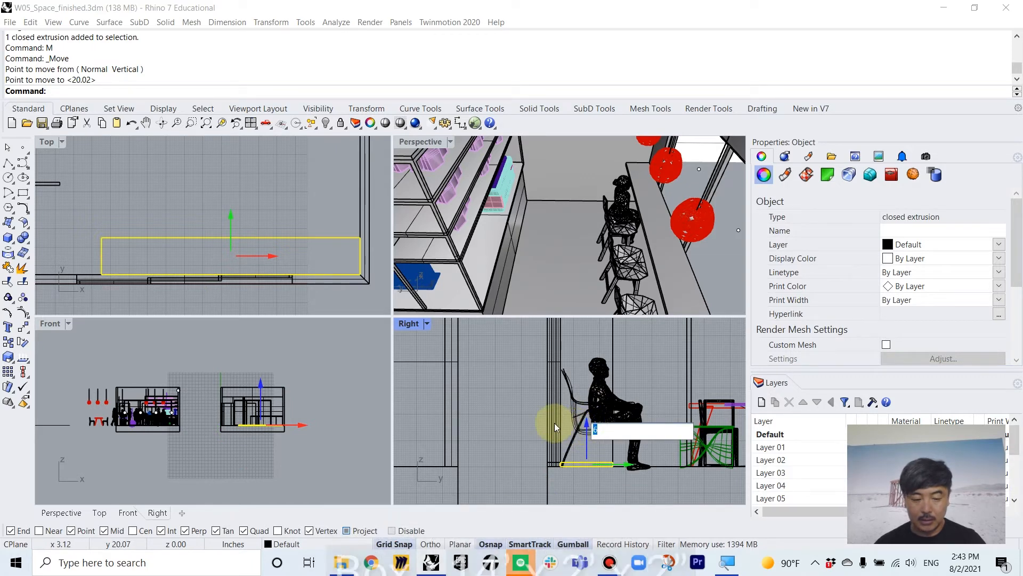
text(36)
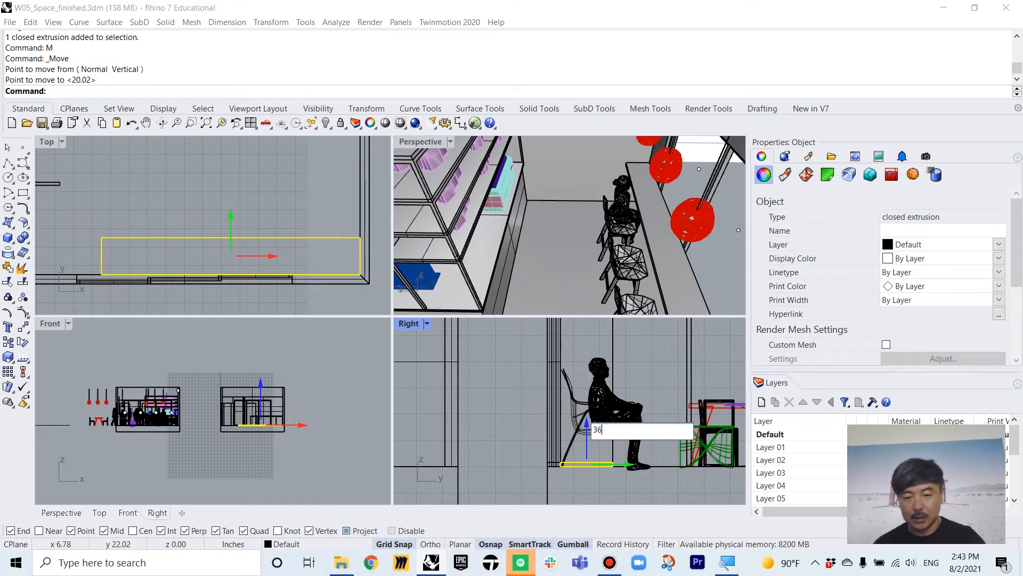
key(Return)
Draw a horizontal reference line in the side elevation from the top corner of the counter past the bar tabletop
scroll(617, 363, down, 3)
right_drag(619, 367, 632, 388)
scroll(532, 377, down, 6)
scroll(544, 393, up, 7)
scroll(560, 389, up, 2)
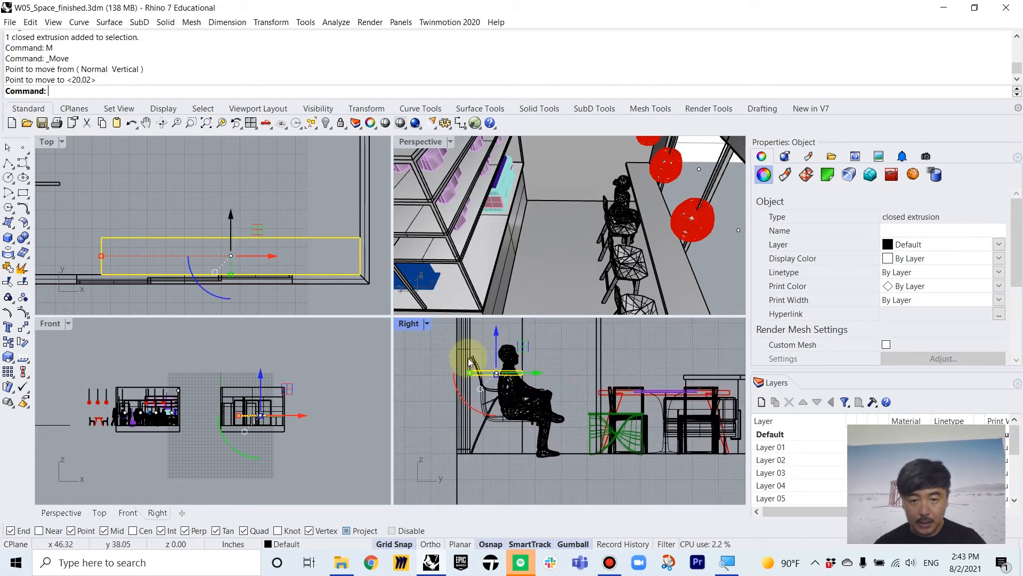
click(5, 168)
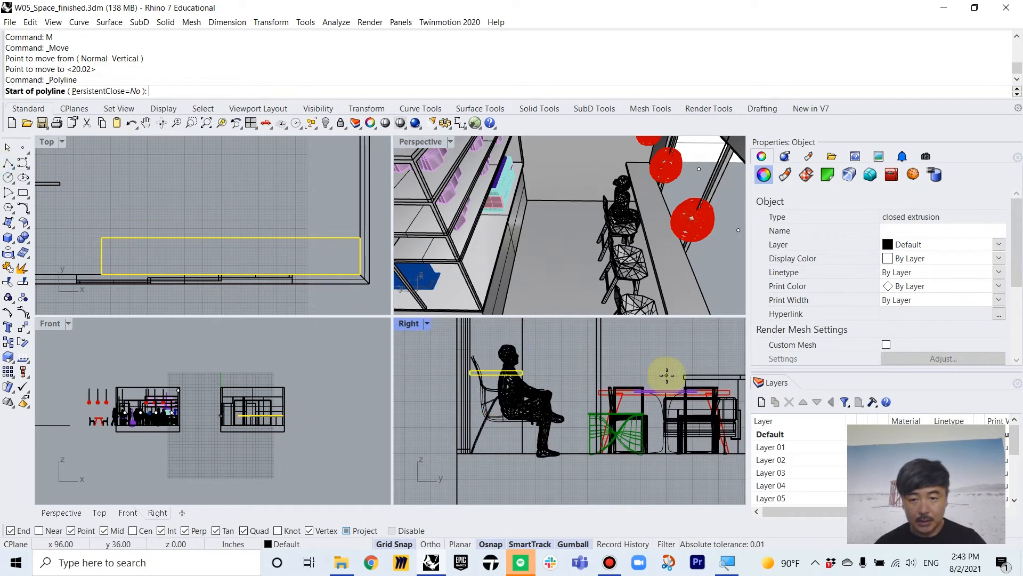
click(684, 374)
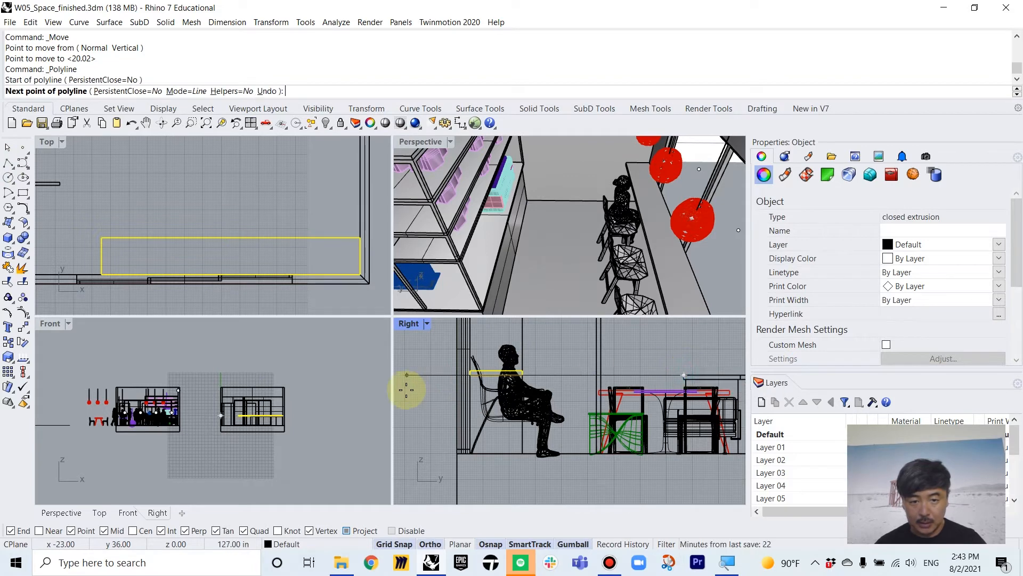
click(468, 382)
key(Return)
Lower the bar tabletop until its upper face aligns with the reference line, and delete that line
scroll(469, 376, up, 5)
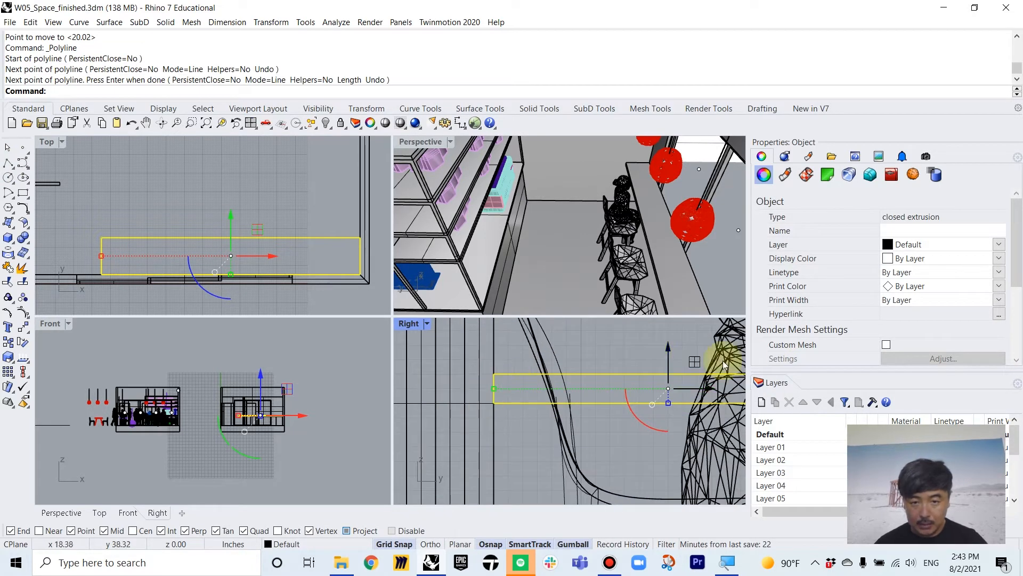
drag(669, 354, 671, 374)
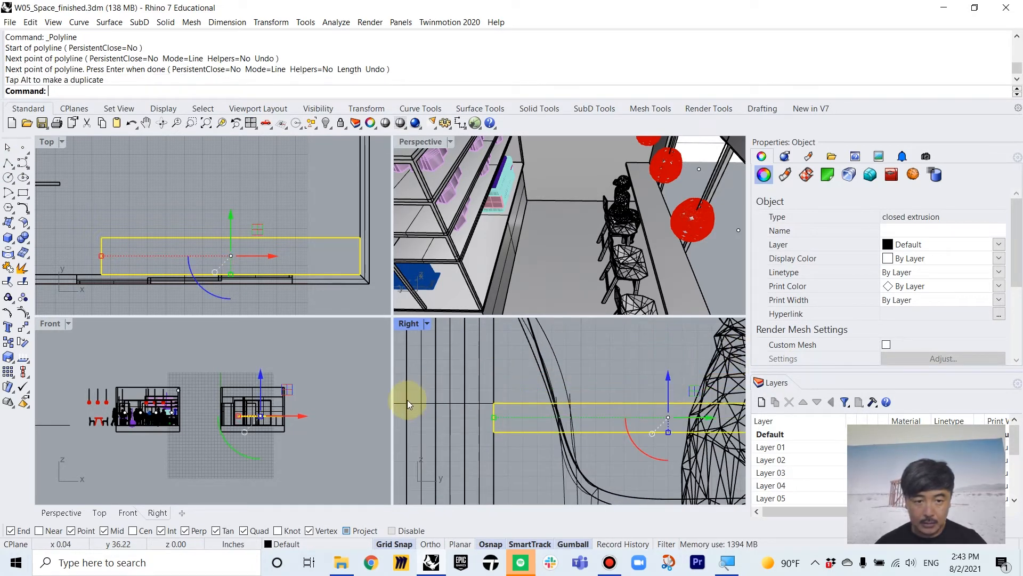
click(401, 404)
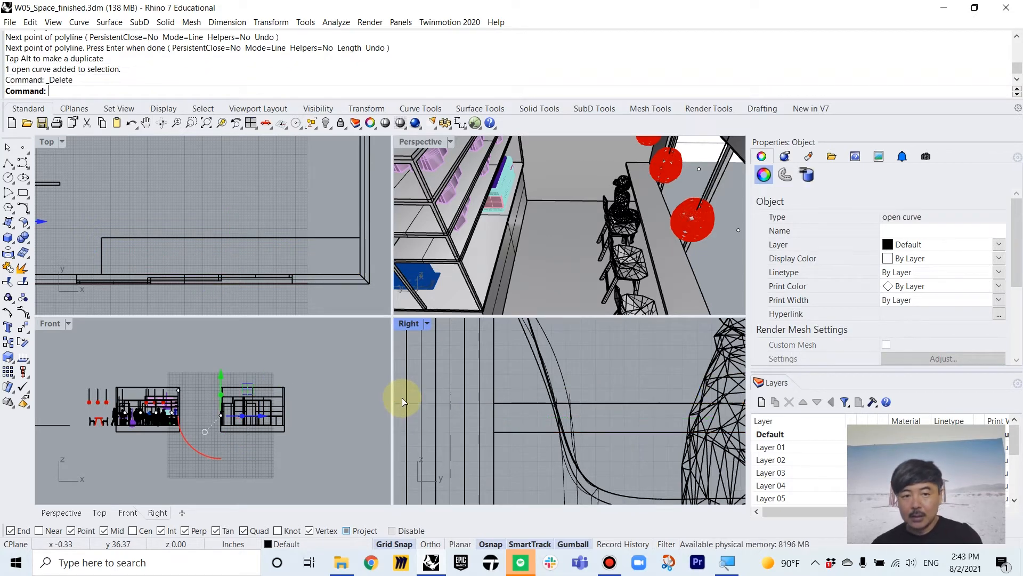
key(Delete)
Examine the counter and bar tabletop in the empty room, and the shelving frame on the counter in the finished café
scroll(553, 184, down, 5)
right_drag(614, 234, 594, 266)
scroll(595, 267, up, 6)
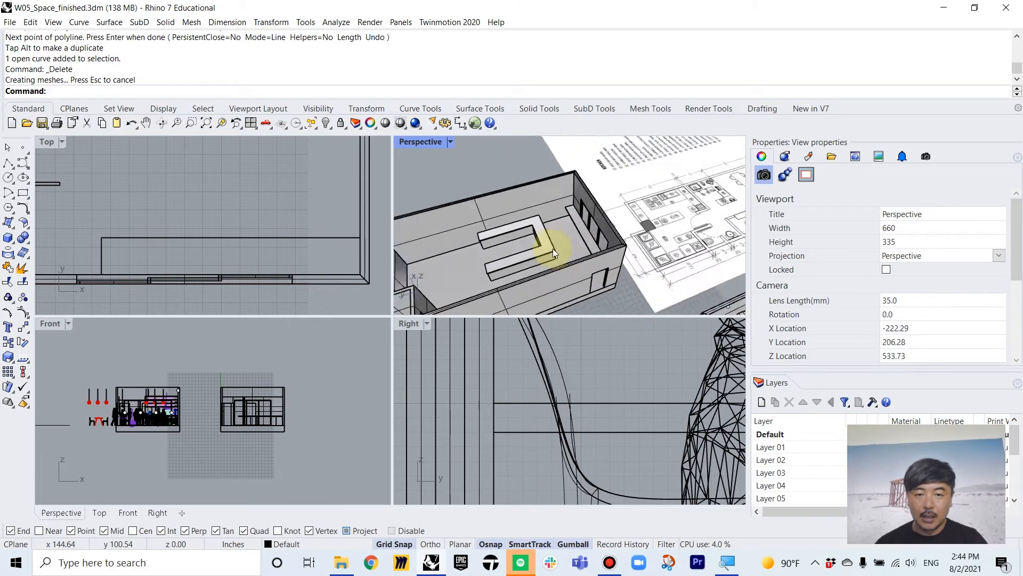
right_drag(622, 230, 526, 233)
scroll(526, 230, up, 15)
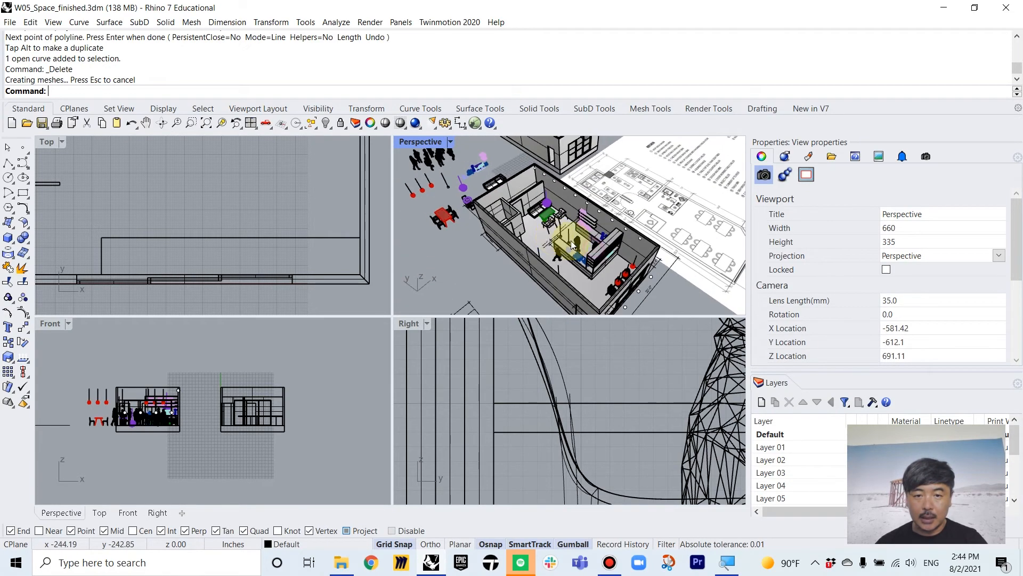
scroll(565, 261, down, 5)
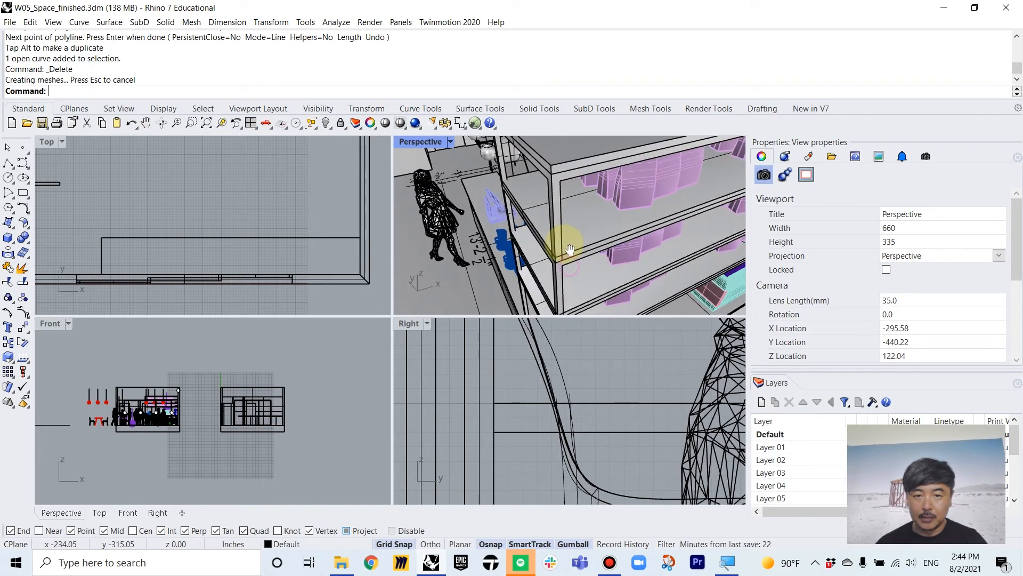
click(563, 226)
scroll(564, 226, down, 2)
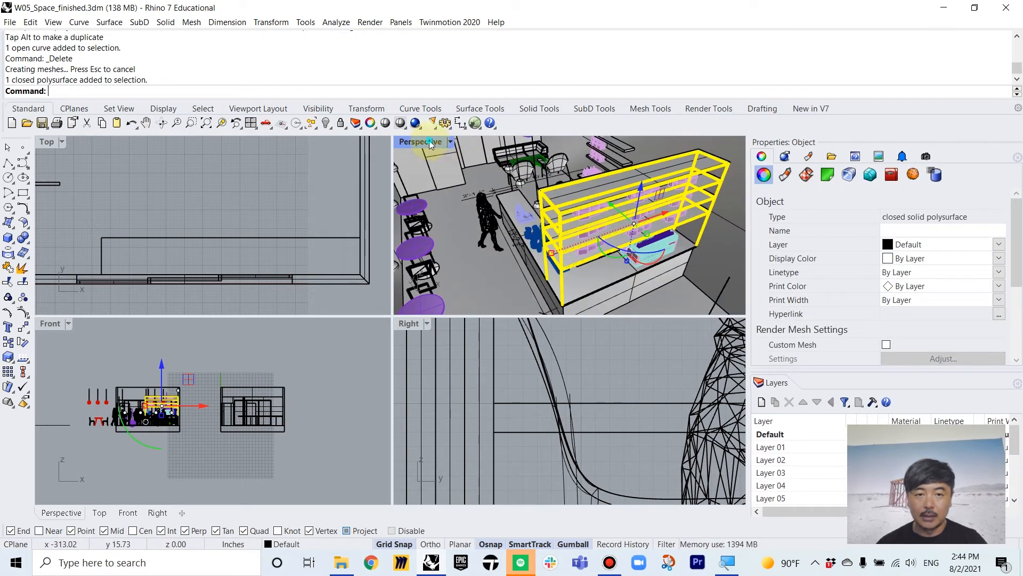
Examine how the selected shelving frame stands on the counter in the finished café, and clear the selection
double_click(430, 143)
right_drag(489, 340, 464, 271)
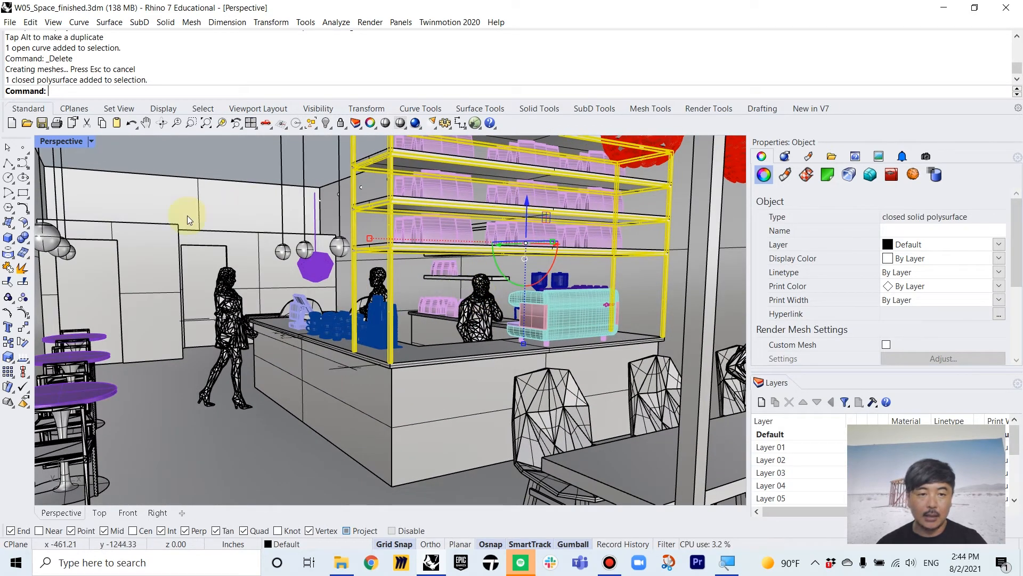
click(151, 154)
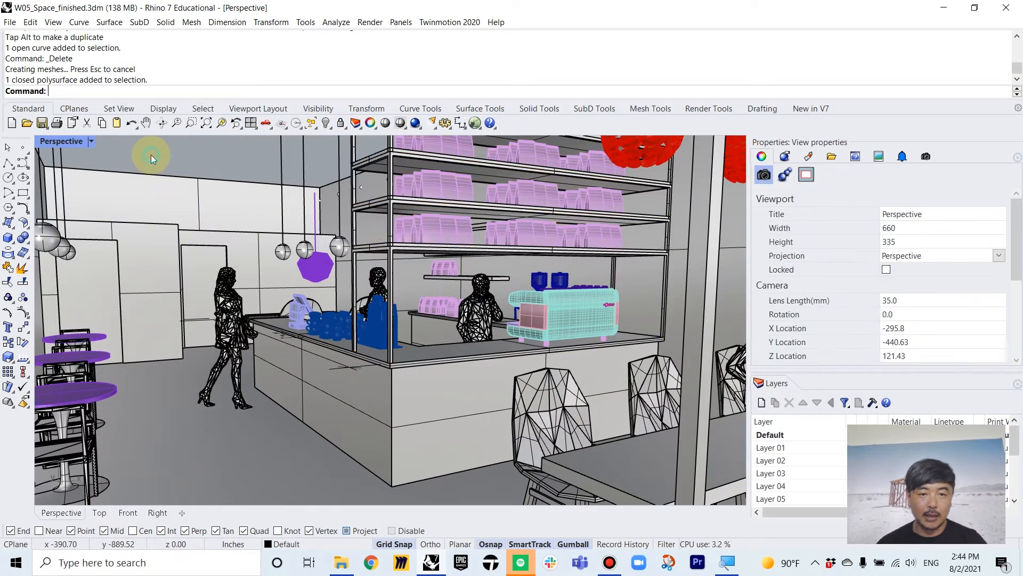
double_click(60, 143)
Create a box post 1 by 1 inch and 8 feet high on the floor in front of the new counter
scroll(200, 179, up, 5)
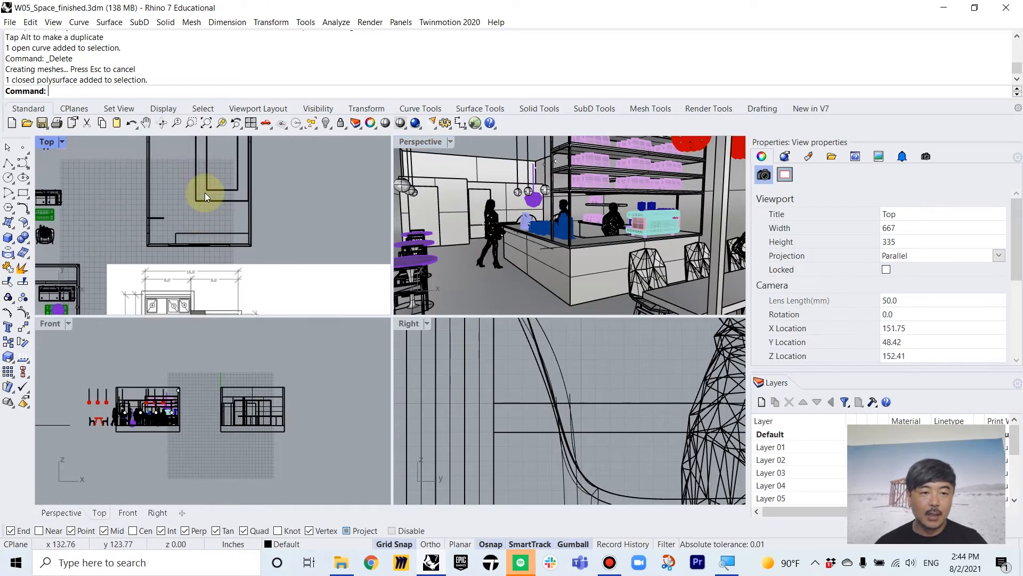
scroll(205, 193, down, 4)
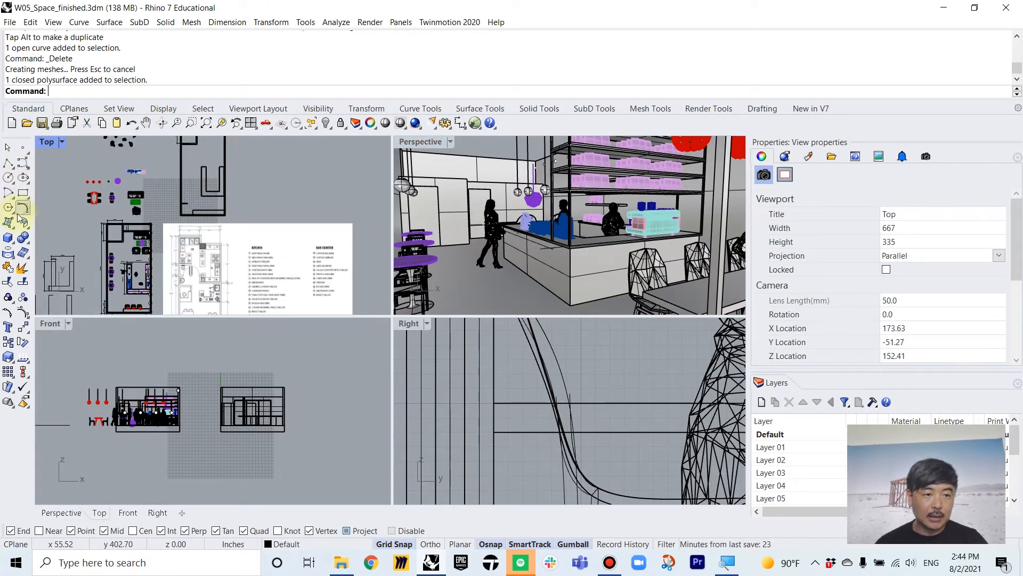
click(8, 239)
scroll(185, 213, up, 5)
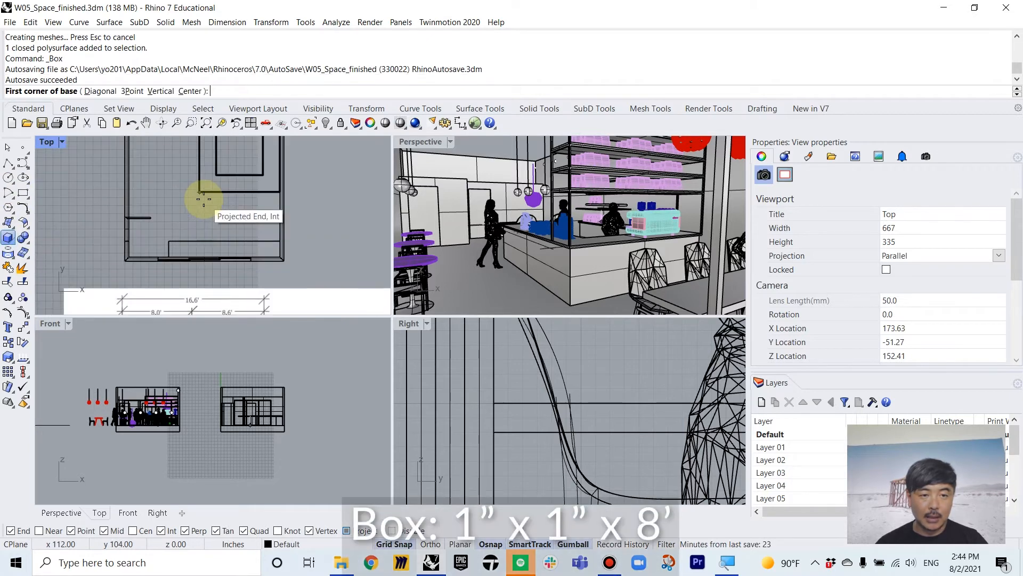
click(156, 234)
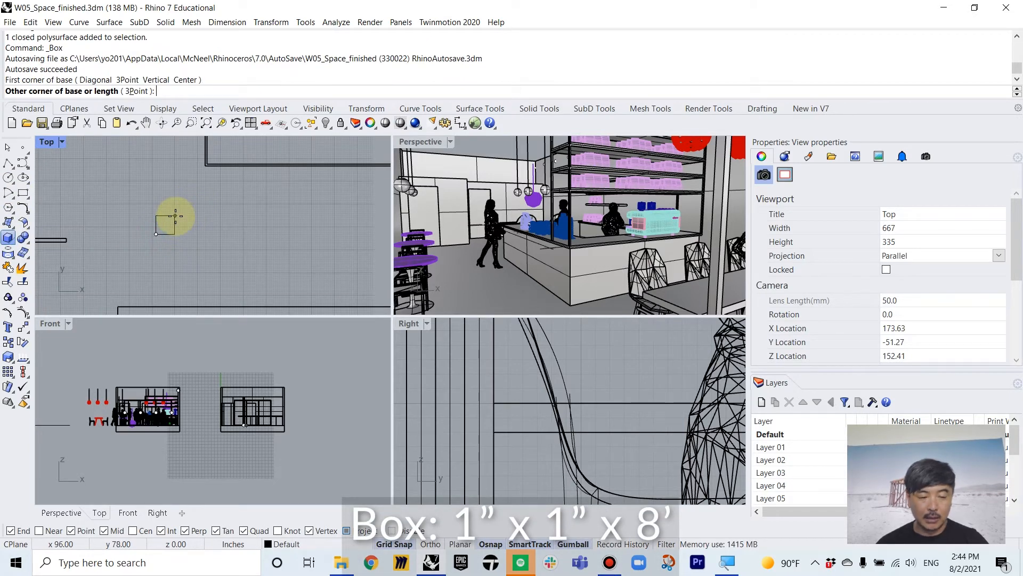
text(1)
key(Return)
key(Return)
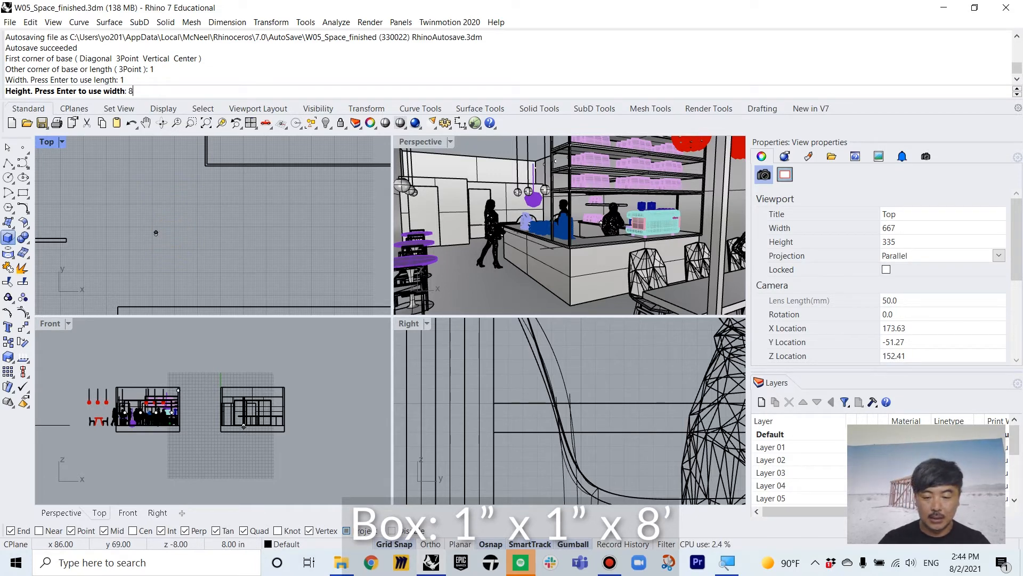
text(8')
key(Return)
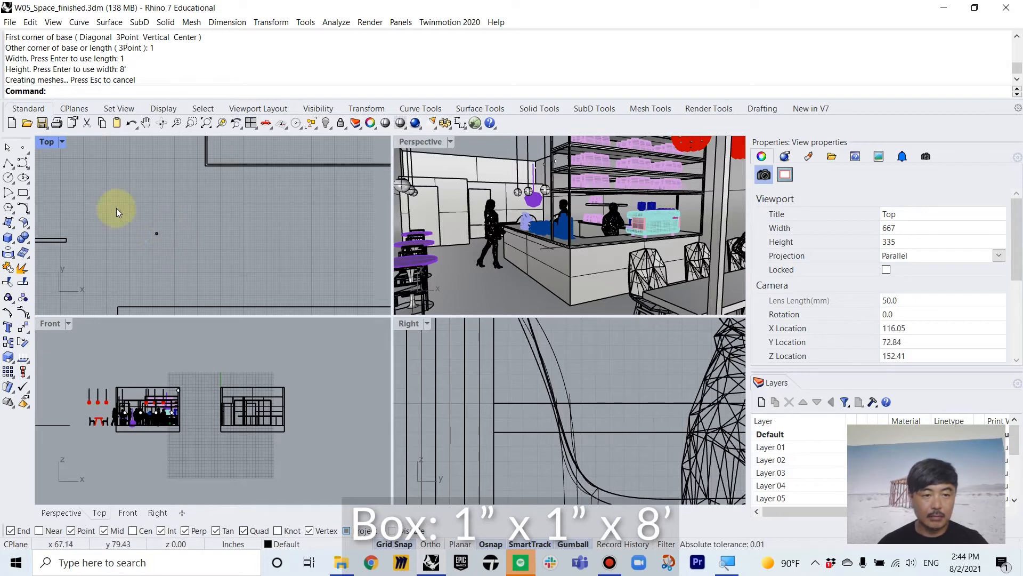
Move the post in plan so that its corner meets the counter's outer front corner
click(157, 233)
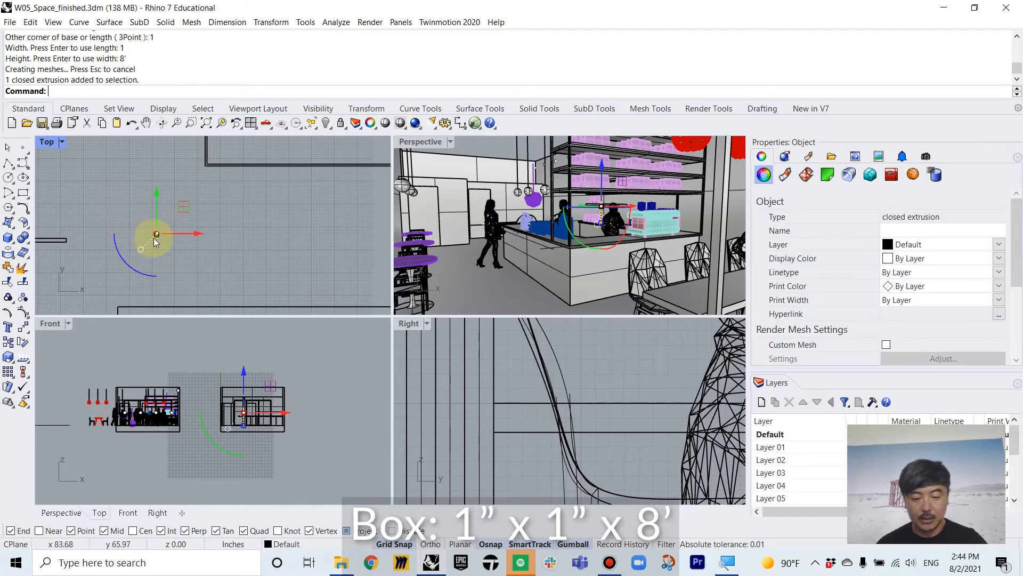
text(M)
key(Return)
text(M)
scroll(170, 233, up, 10)
click(134, 235)
right_drag(283, 178, 283, 293)
click(273, 218)
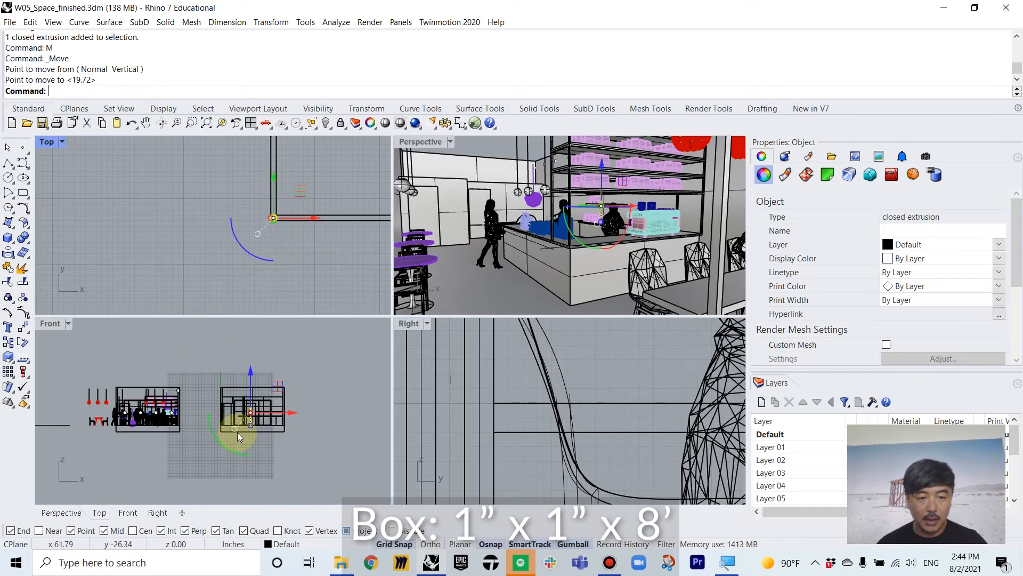
Move the post up in the front elevation so that its base sits on the countertop's upper face
scroll(240, 432, up, 4)
scroll(256, 443, up, 3)
text(m)
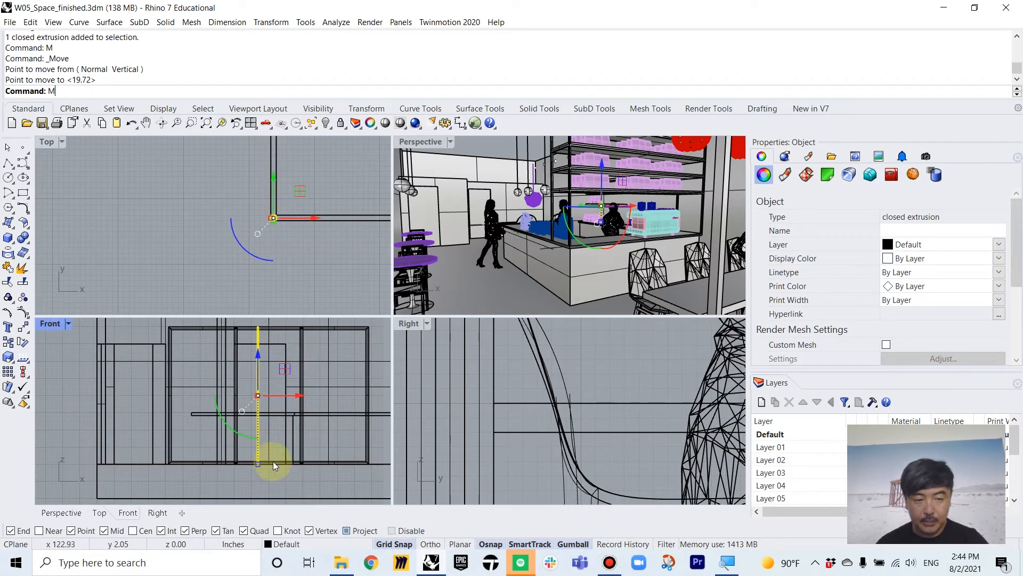
key(Return)
scroll(272, 462, up, 5)
click(232, 460)
right_drag(229, 394, 246, 477)
click(247, 374)
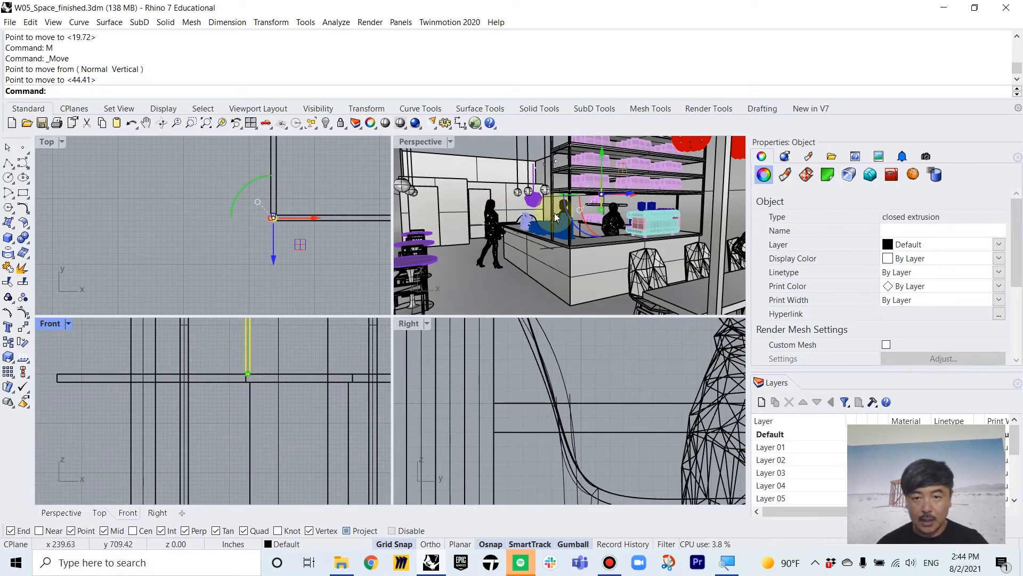
Zoom all views to the selected post and examine how it stands on the counter corner in perspective
scroll(299, 204, down, 4)
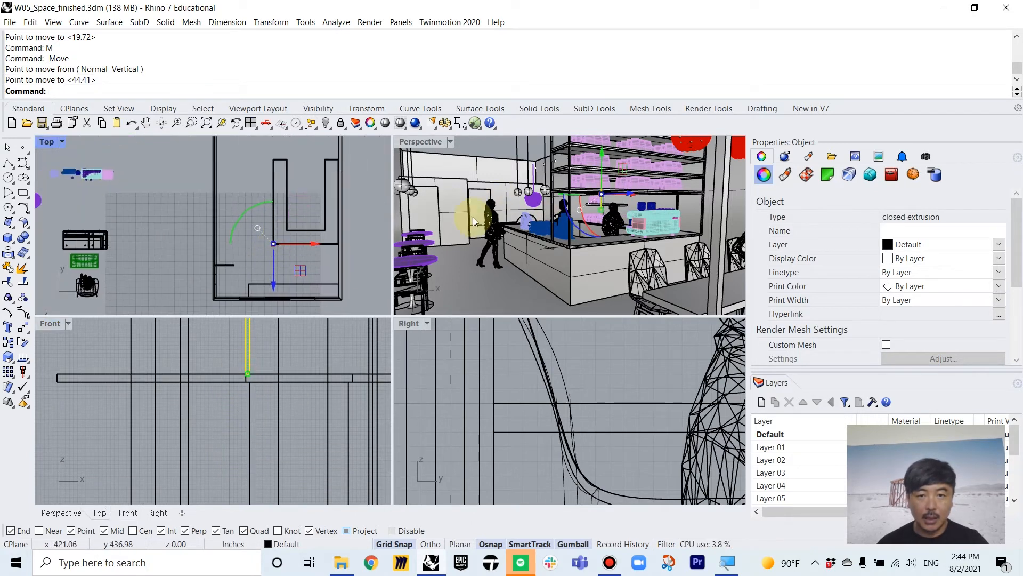
click(669, 218)
scroll(670, 219, down, 8)
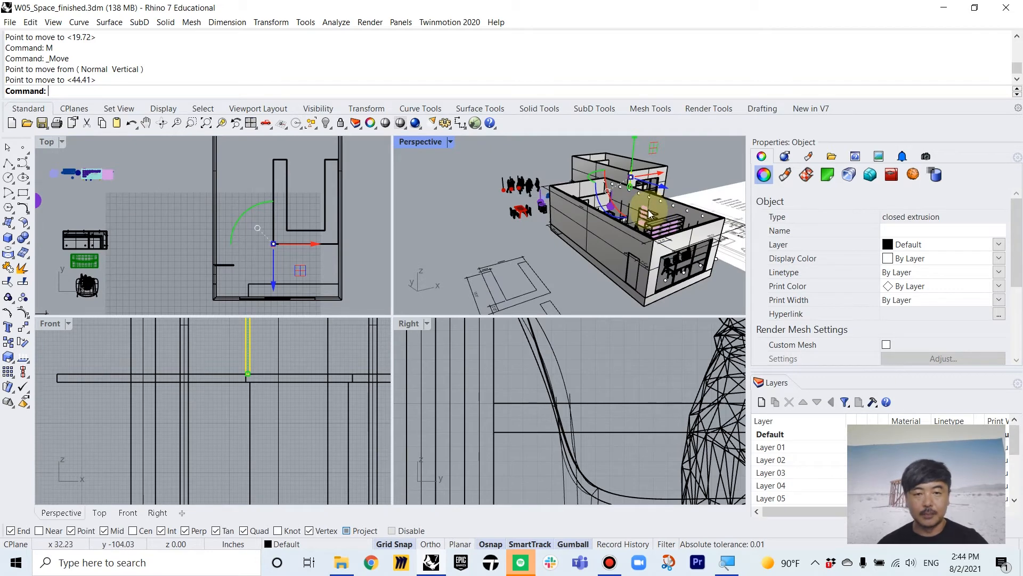
text(ZSA)
key(Return)
scroll(639, 216, up, 3)
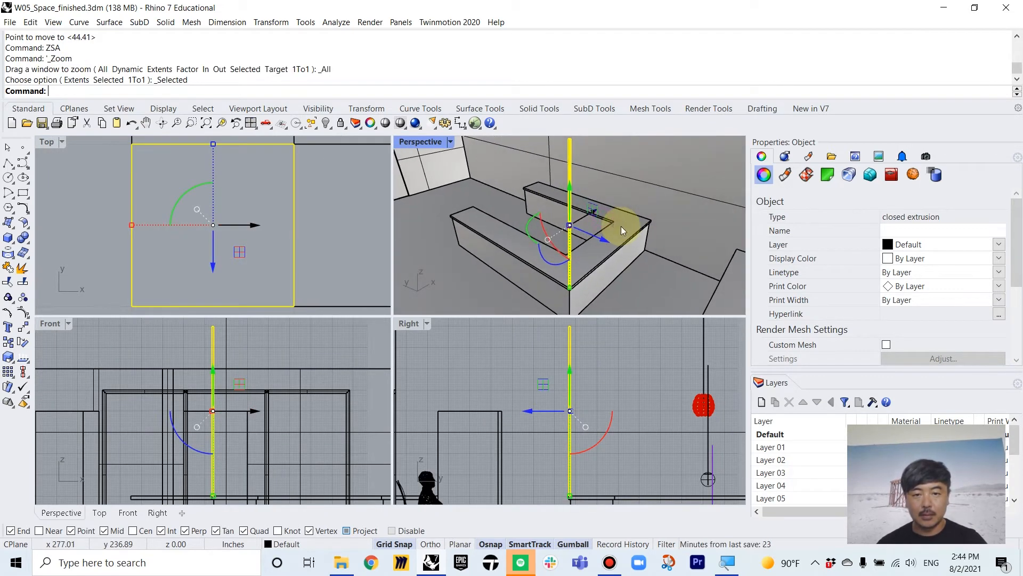
scroll(622, 226, up, 6)
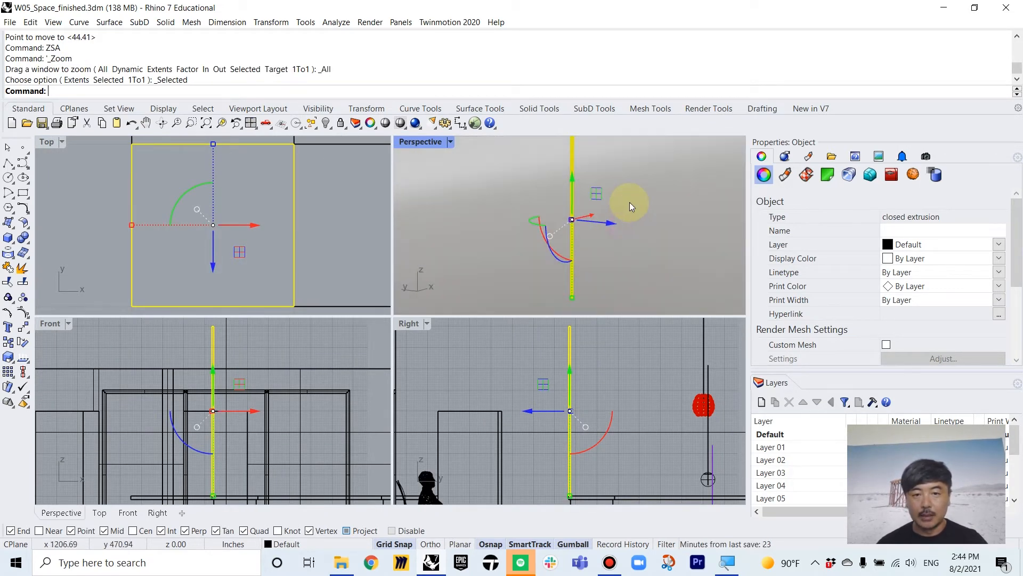
scroll(630, 207, down, 3)
right_drag(633, 235, 614, 178)
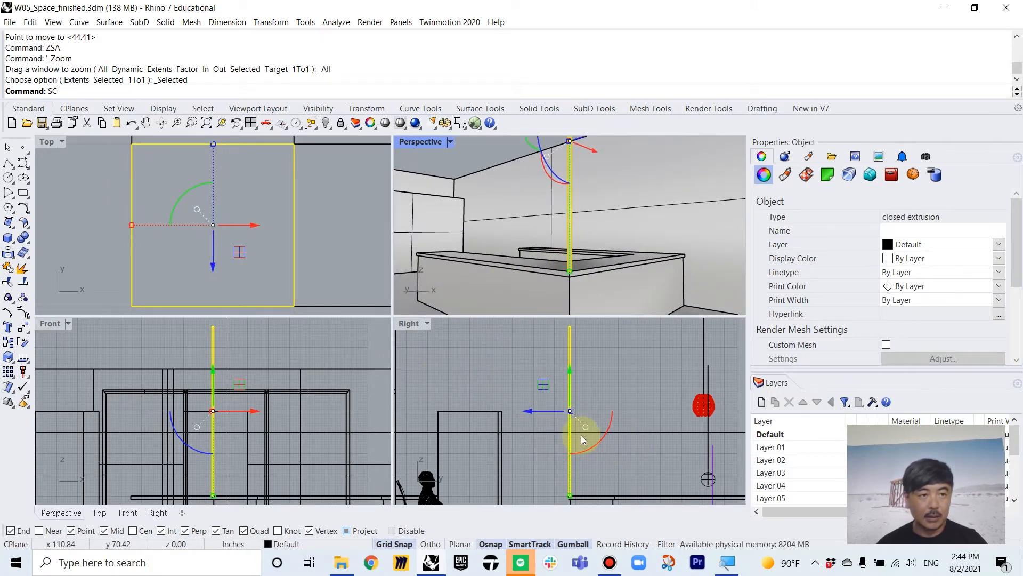
Scale the post uniformly from its base to a height of 4 feet
key(Return)
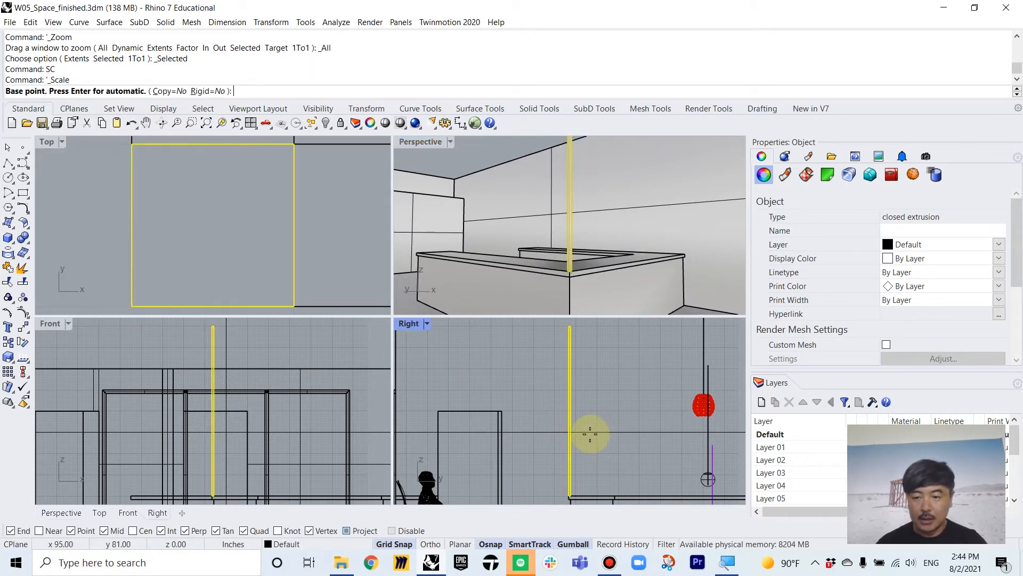
scroll(571, 497, up, 2)
click(571, 497)
scroll(624, 405, down, 3)
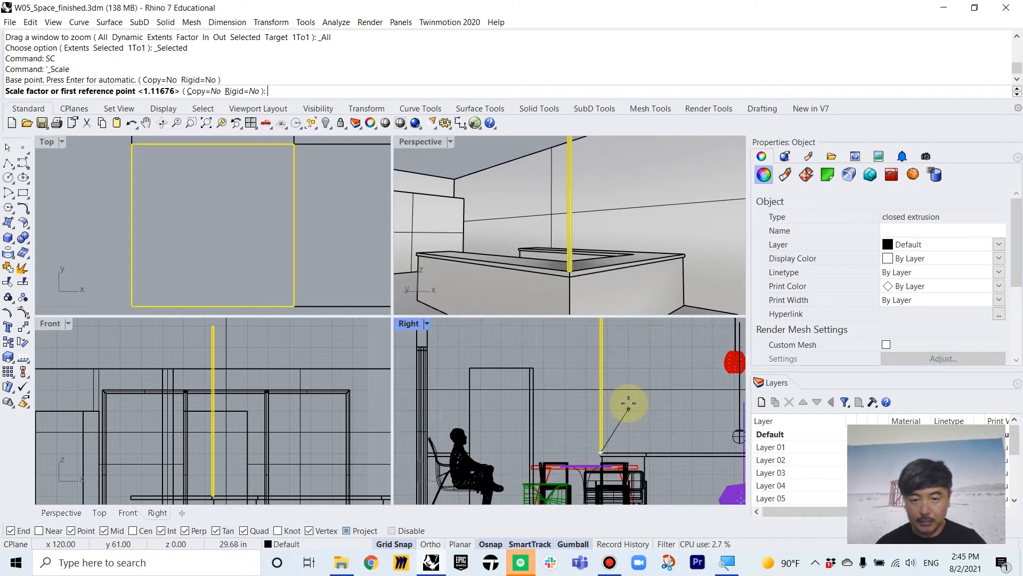
scroll(623, 383, up, 4)
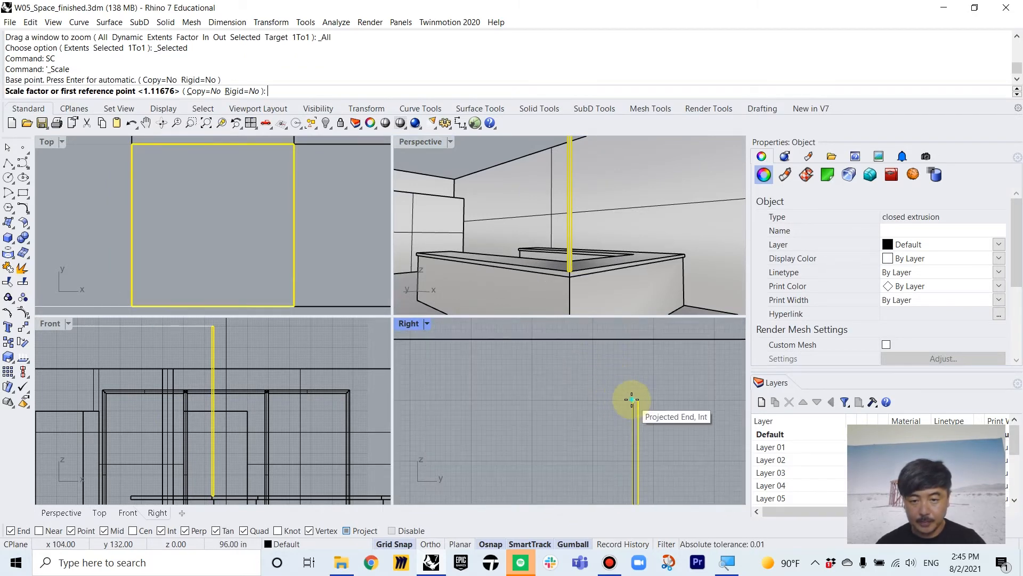
click(632, 401)
text(4')
key(Return)
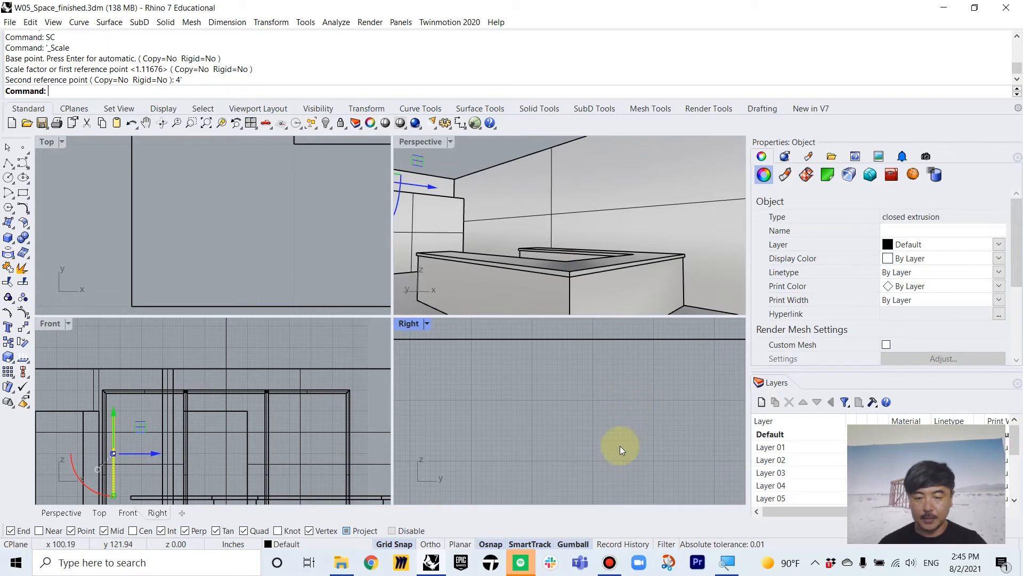
Stretch the post vertically from its base to a height of 6 feet with Scale1D
scroll(618, 426, down, 4)
scroll(619, 396, up, 7)
click(634, 388)
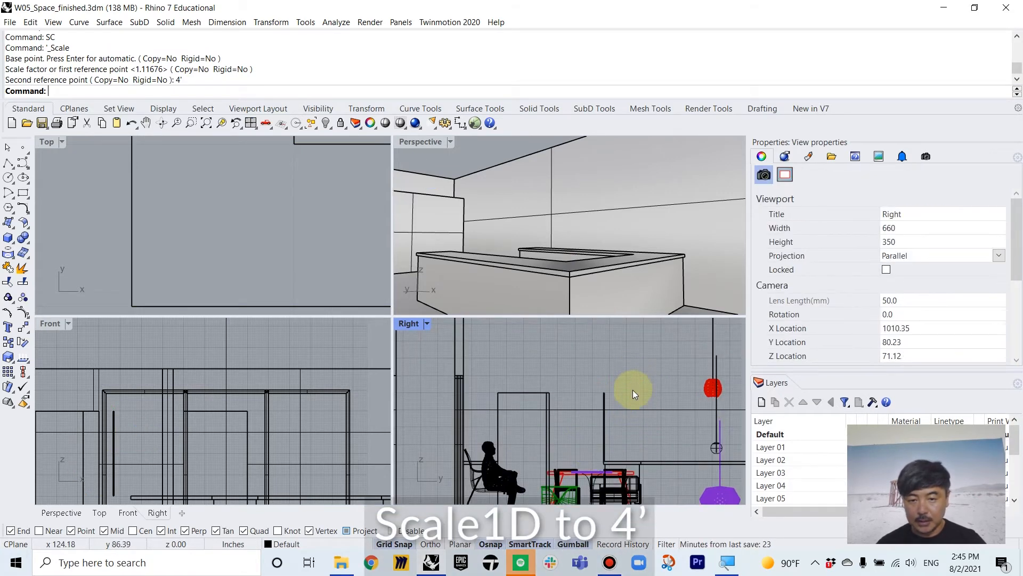
right_drag(632, 389, 625, 362)
click(596, 390)
scroll(591, 400, up, 2)
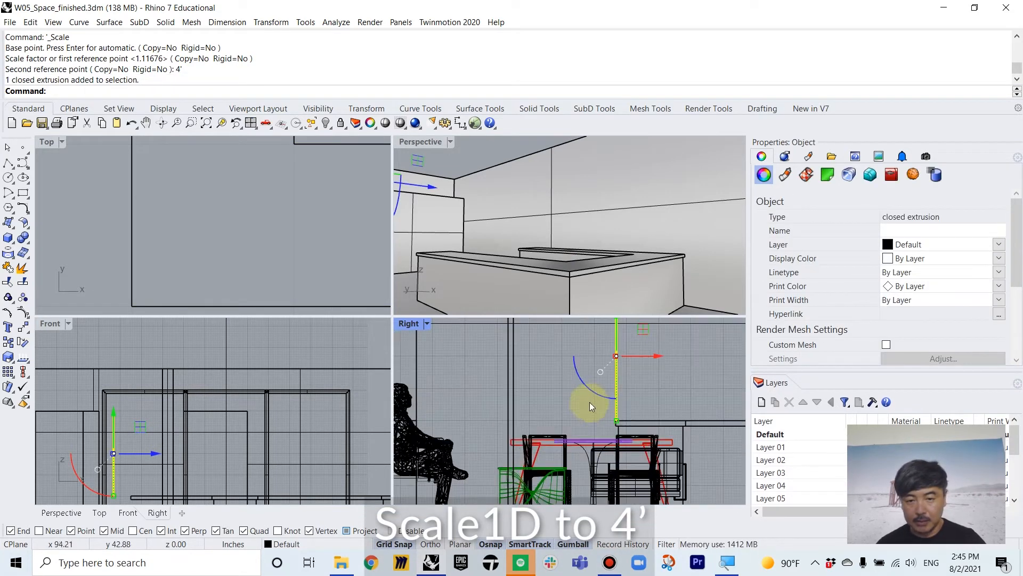
text(SS)
key(Return)
click(616, 422)
scroll(626, 373, up, 4)
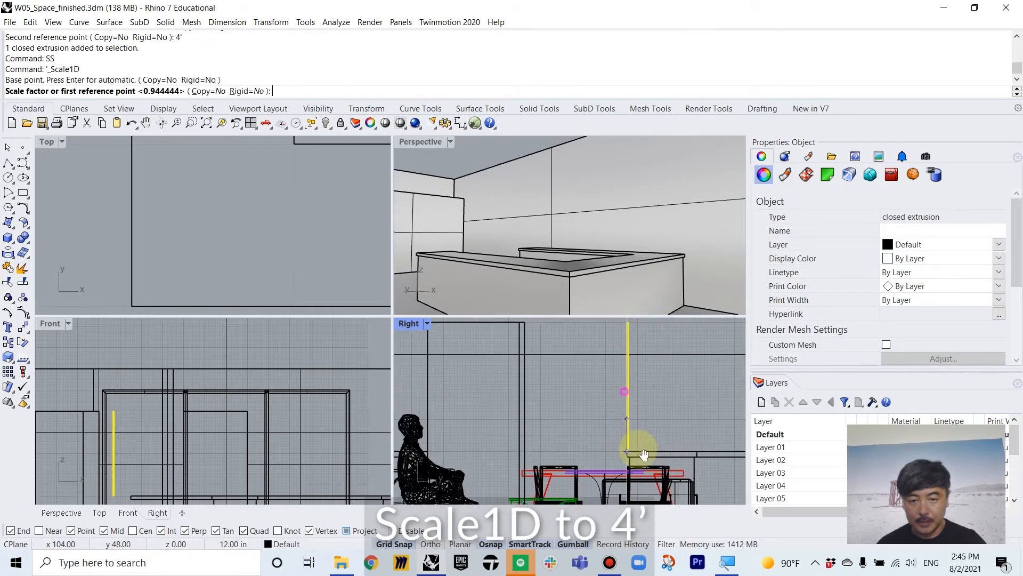
scroll(635, 360, up, 2)
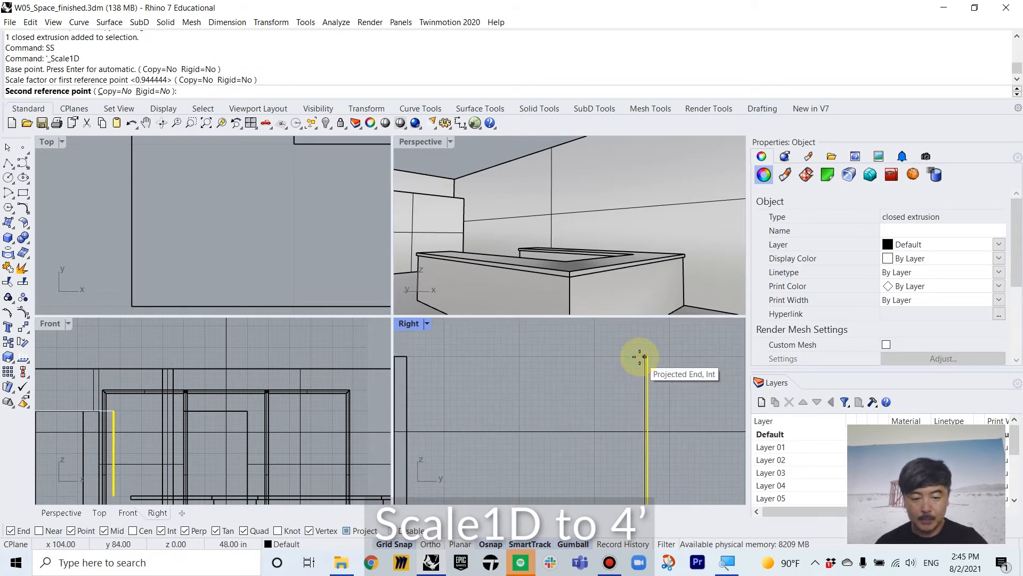
click(640, 357)
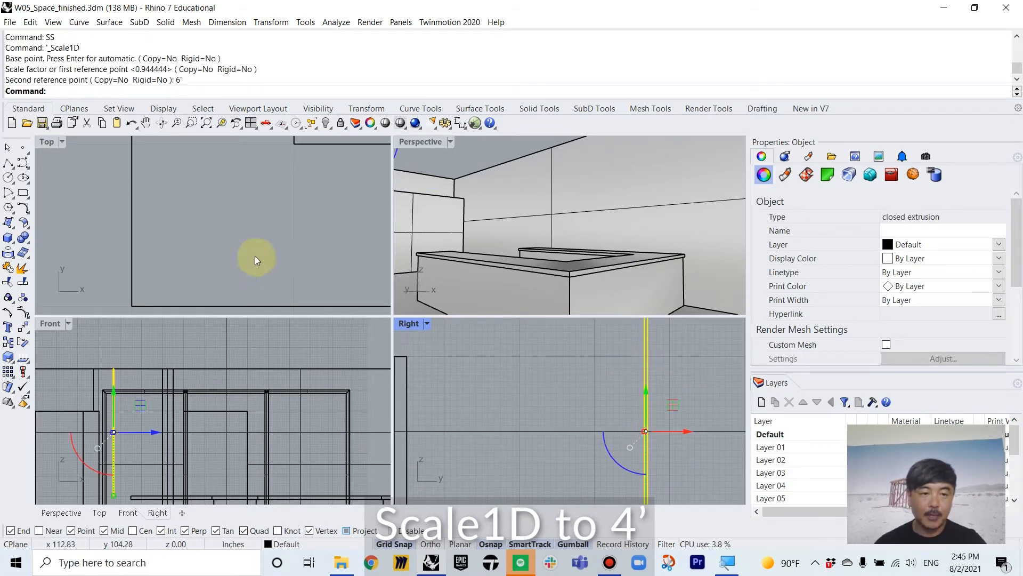
Move the post in plan horizontally back onto the counter's outer front corner
scroll(168, 220, down, 5)
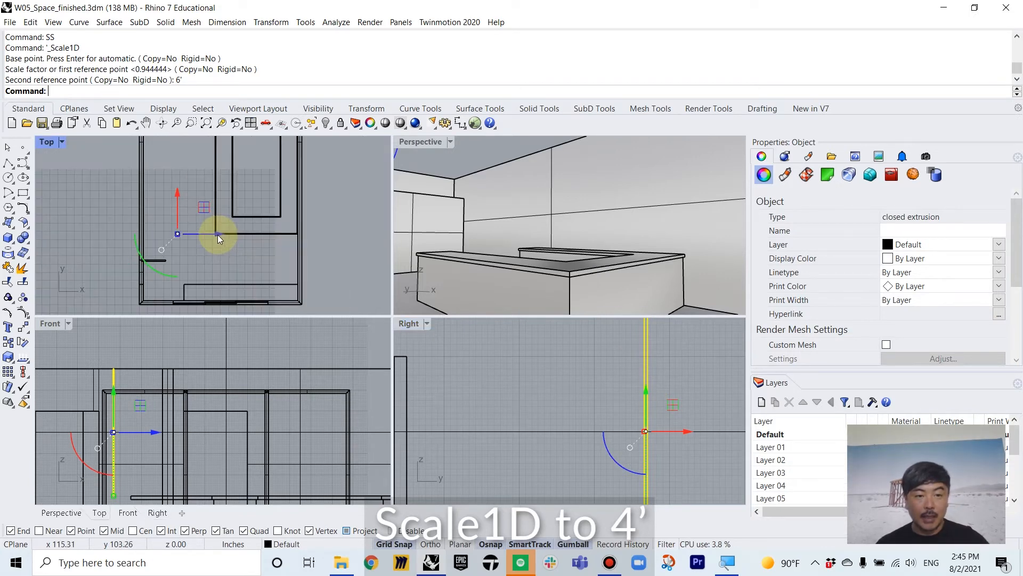
scroll(191, 244, up, 3)
text(M)
key(Return)
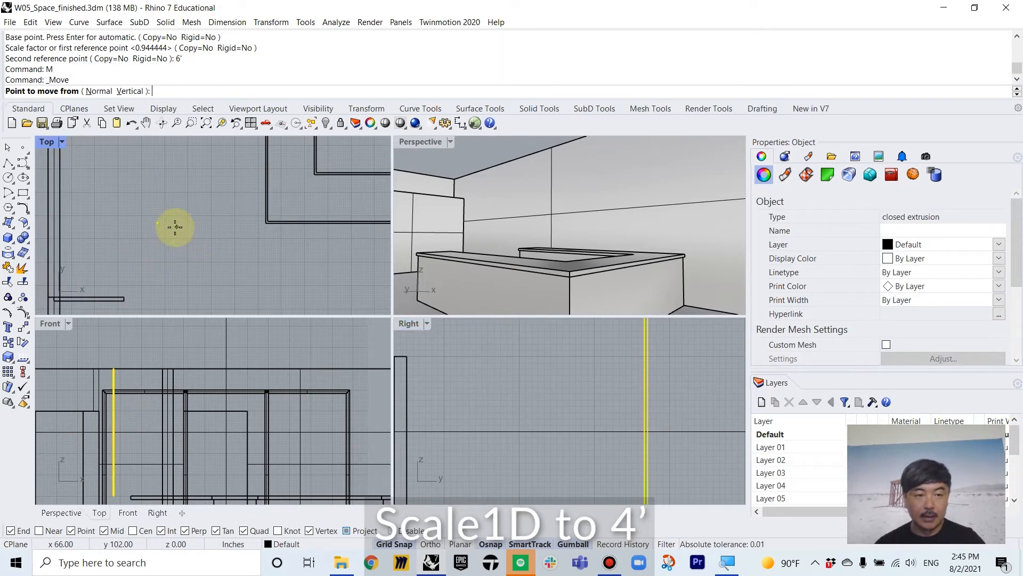
scroll(174, 226, up, 2)
click(128, 219)
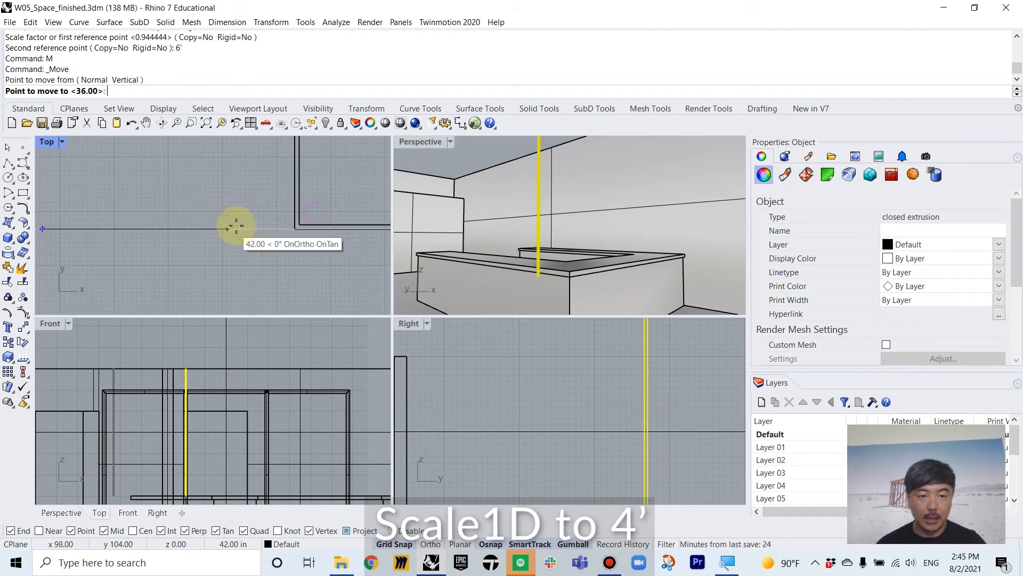
click(331, 235)
right_drag(338, 237, 231, 225)
Copy the post to the other end of the counter's front edge, where it meets the wall
double_click(47, 141)
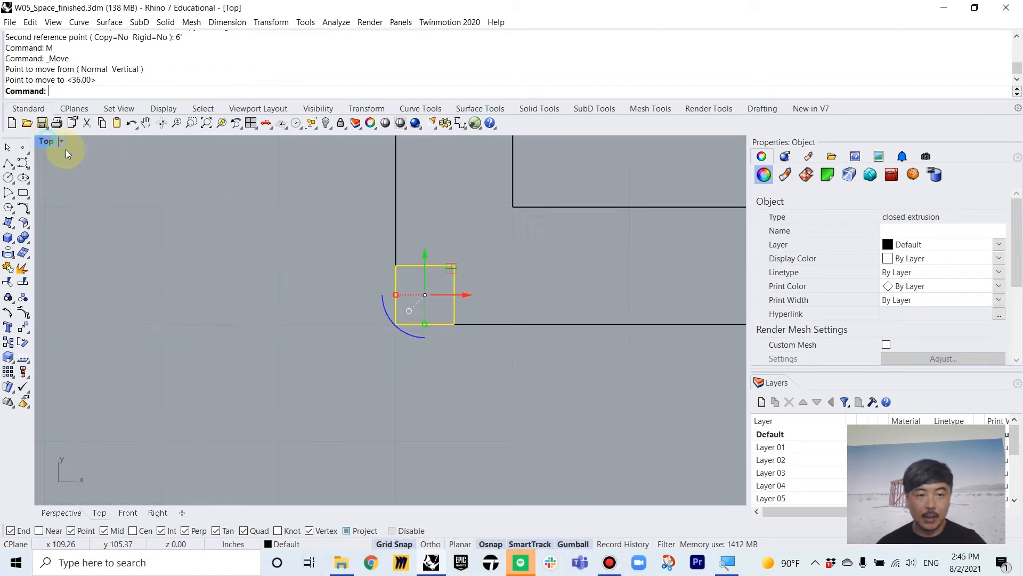
text(c)
key(Return)
click(454, 323)
scroll(555, 354, down, 10)
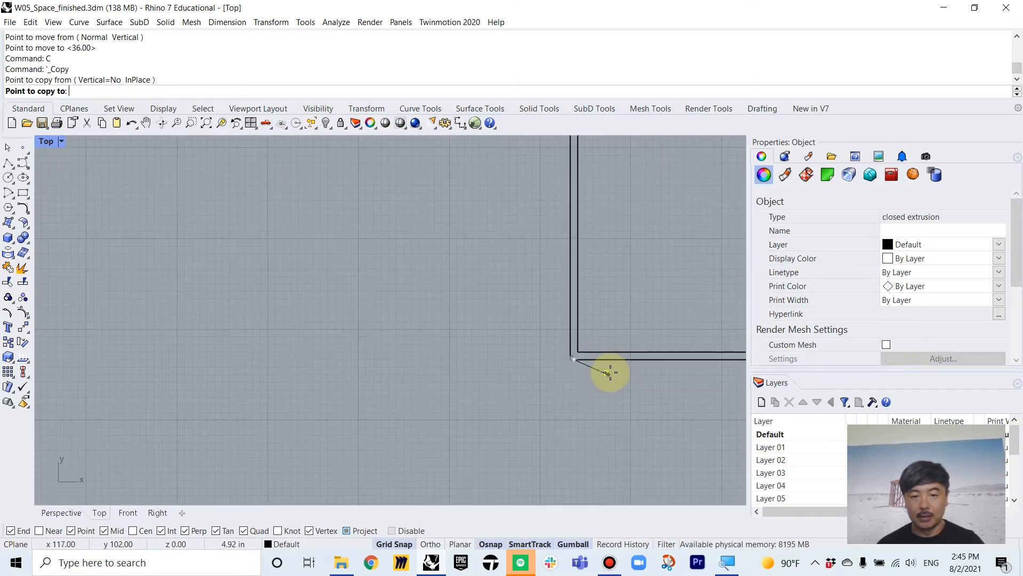
scroll(490, 337, up, 5)
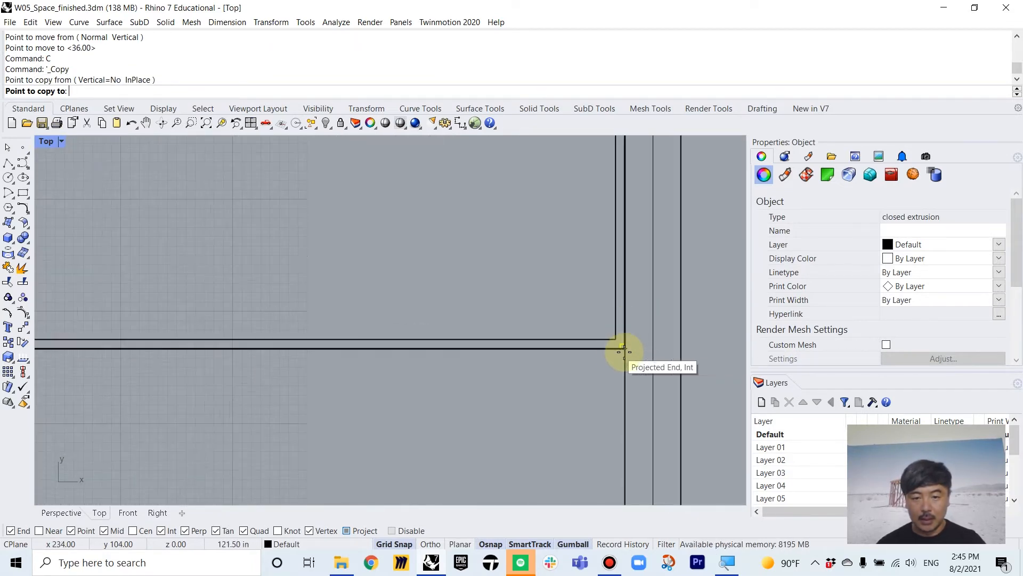
click(624, 352)
key(Return)
scroll(525, 327, down, 8)
right_drag(193, 348, 323, 309)
key(Escape)
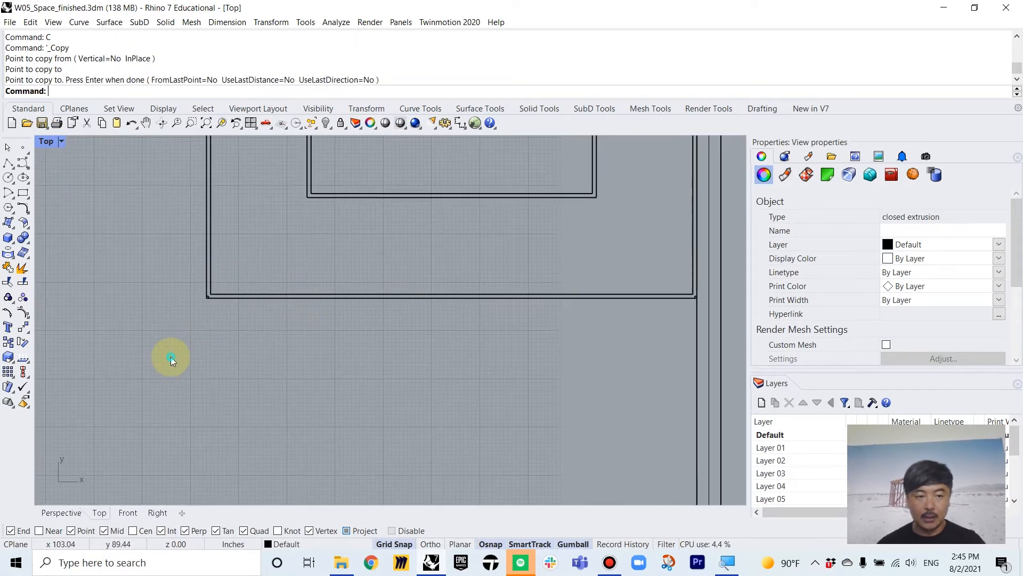
Copy both front posts straight back in plan, aligning the new pair with the counter's inner front edge
drag(153, 350, 724, 288)
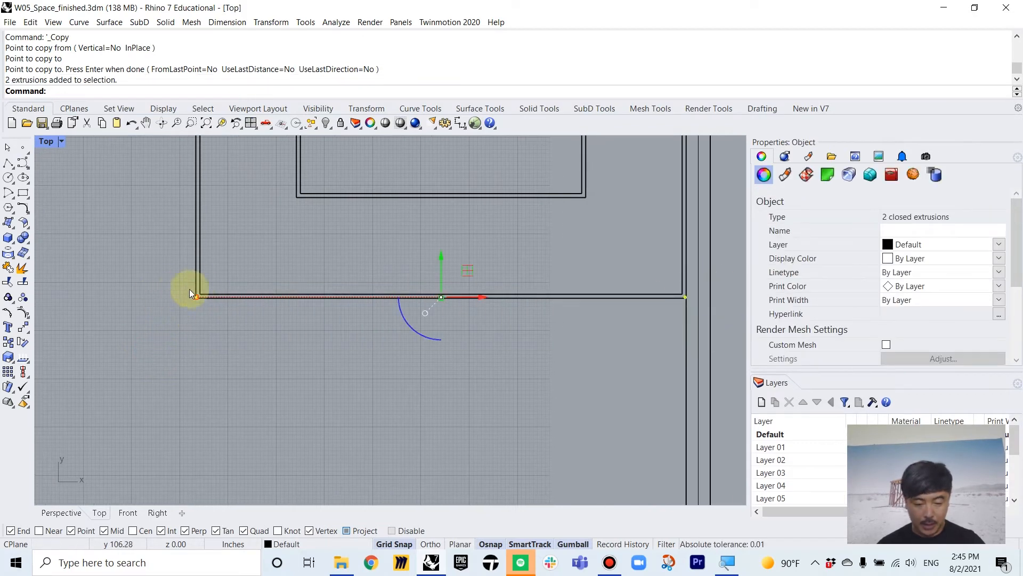
text(C)
key(Return)
scroll(201, 269, up, 4)
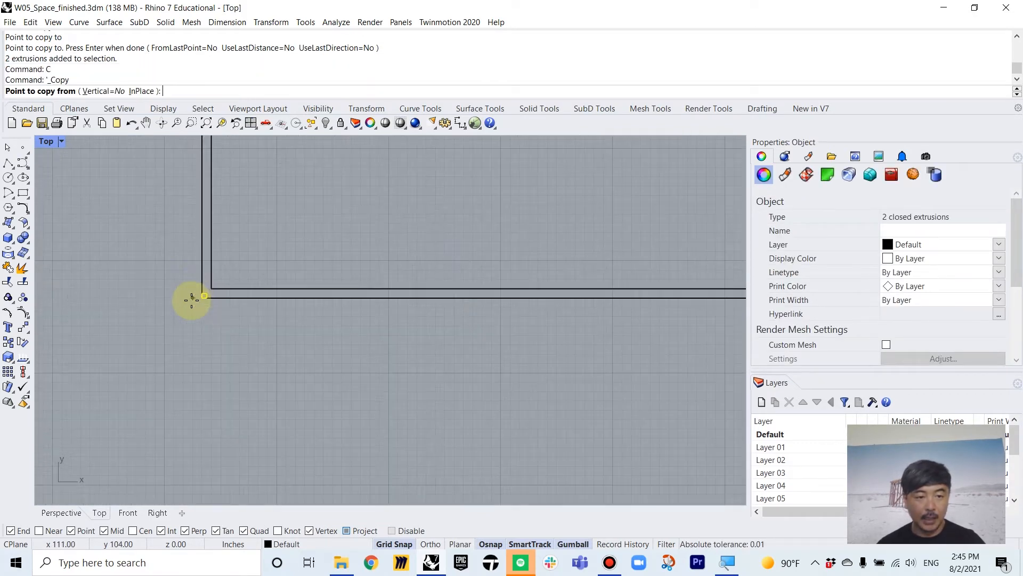
click(202, 293)
scroll(242, 342, down, 3)
scroll(327, 263, up, 3)
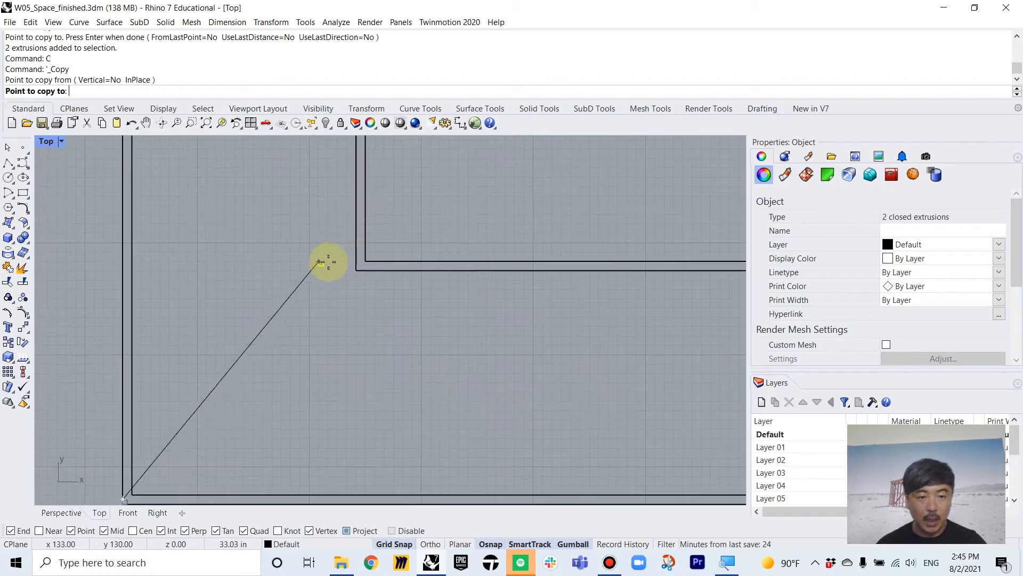
click(354, 260)
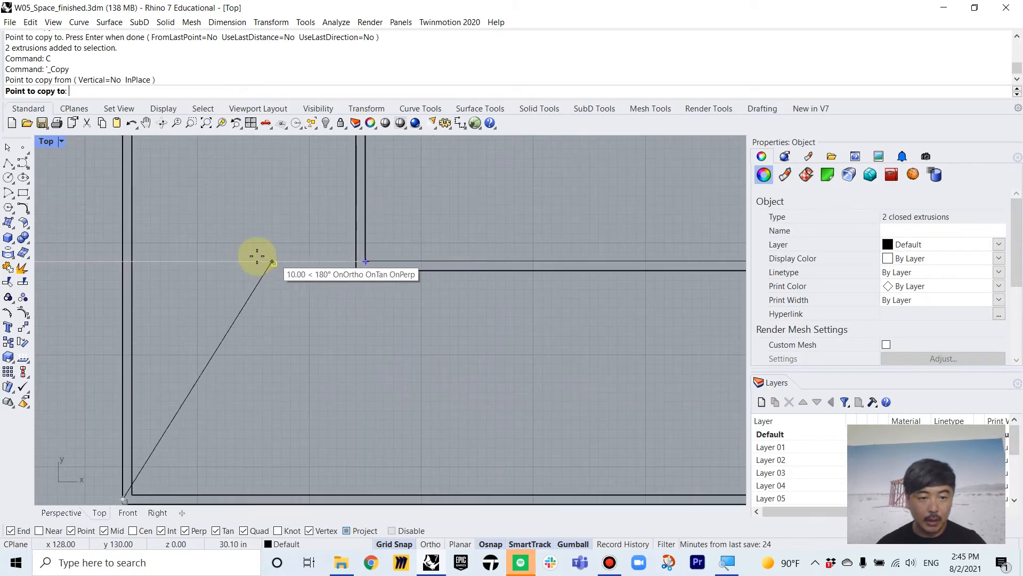
click(121, 257)
key(Return)
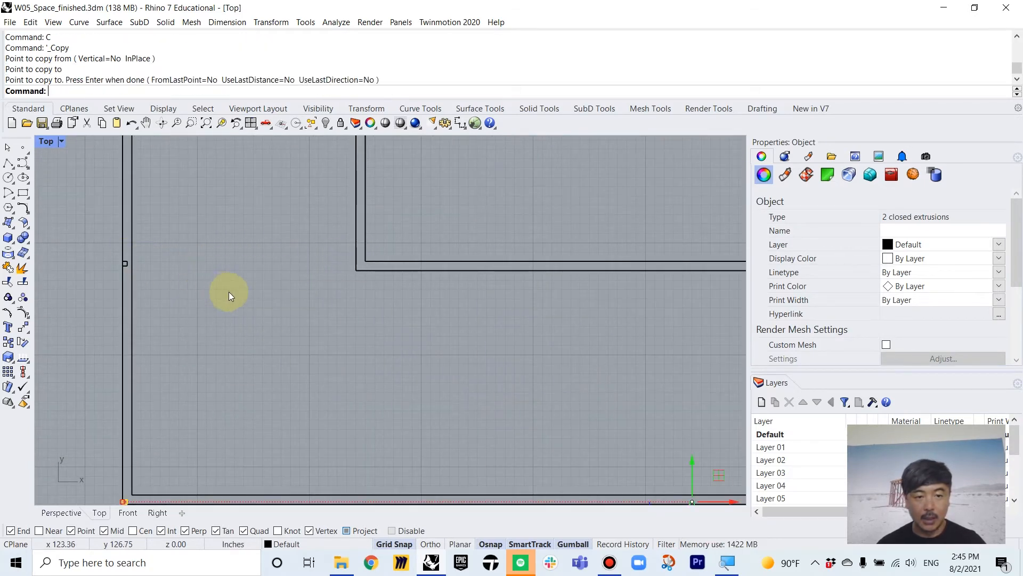
scroll(228, 292, down, 3)
key(Escape)
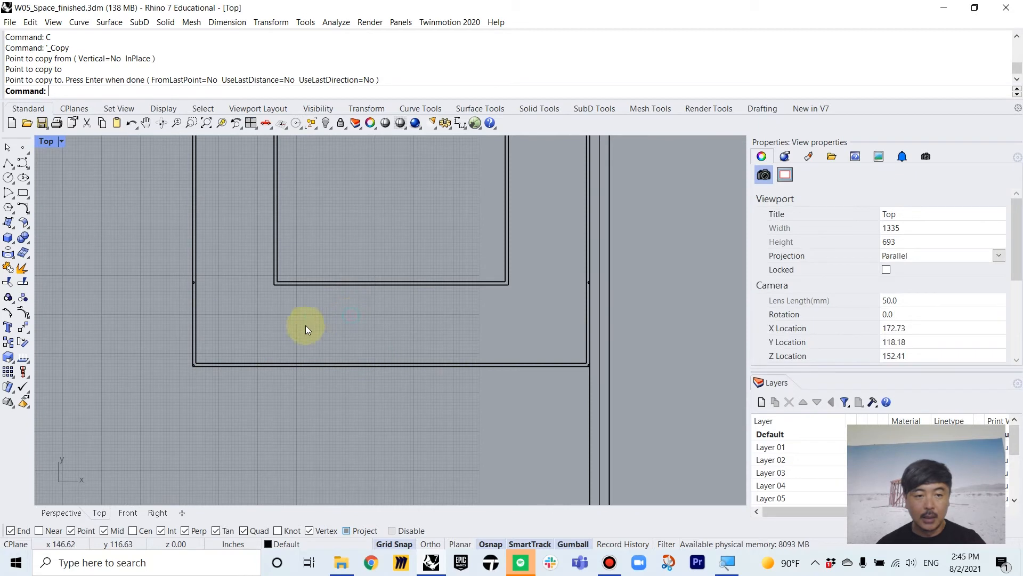
Copy the front corner post in the front elevation to a spot just beside and above the original
double_click(46, 142)
mouse_move(570, 208)
right_down()
mouse_move(585, 212)
mouse_move(555, 201)
right_up()
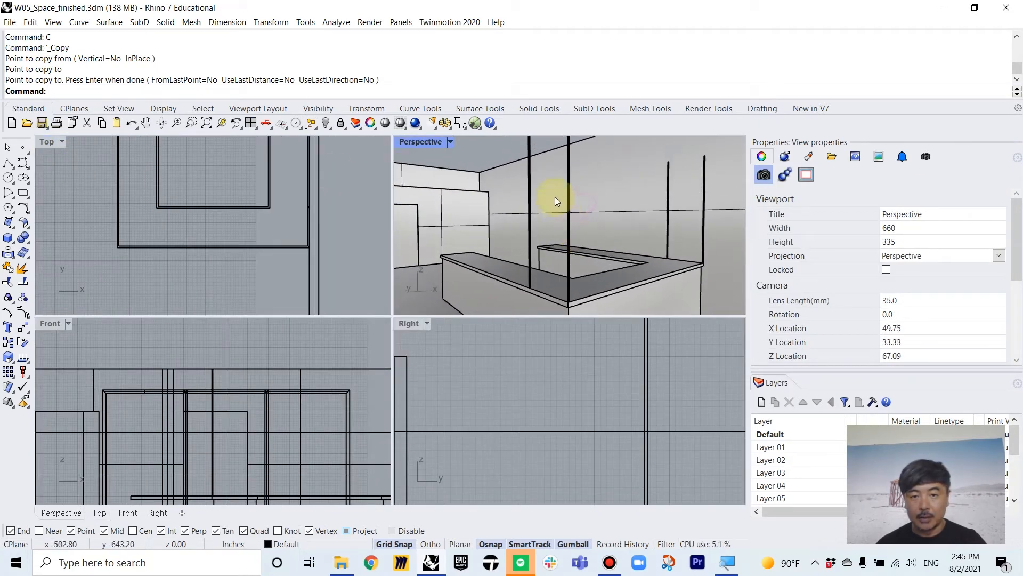
click(568, 230)
scroll(488, 437, down, 8)
right_drag(530, 420, 652, 387)
scroll(651, 387, down, 4)
right_drag(588, 378, 439, 382)
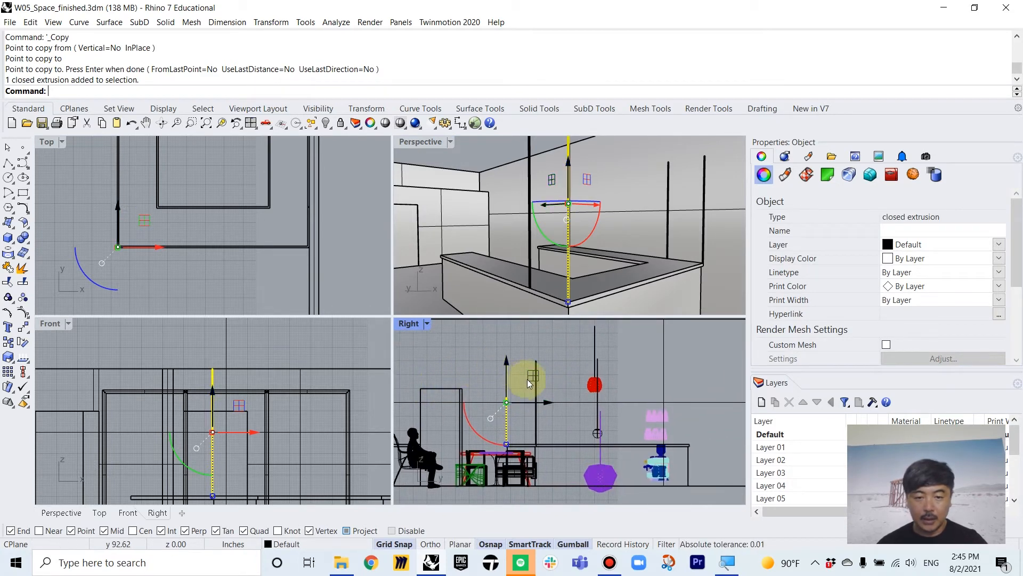
right_drag(601, 393, 583, 392)
right_drag(274, 383, 284, 388)
scroll(284, 388, down, 4)
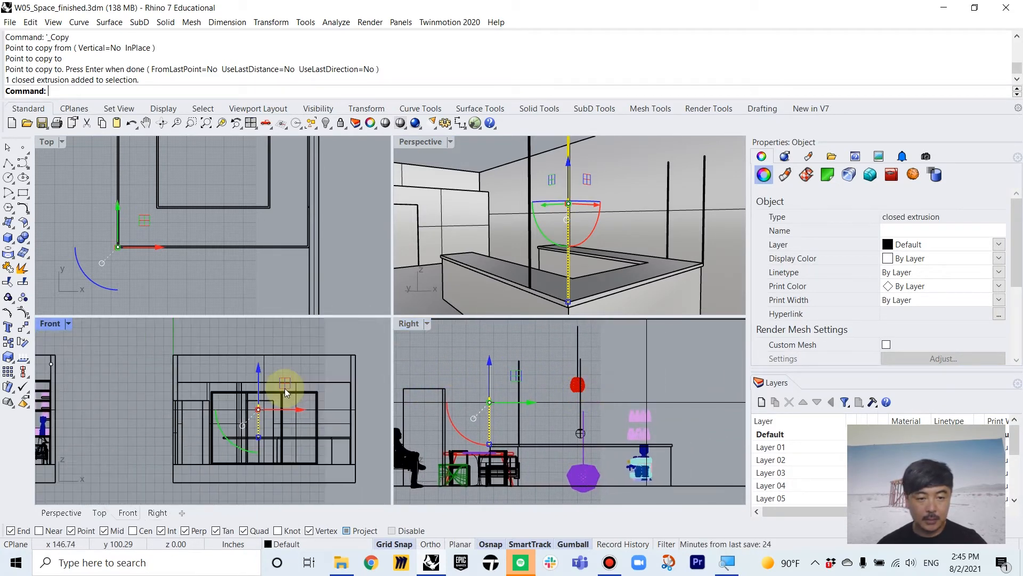
scroll(302, 379, up, 4)
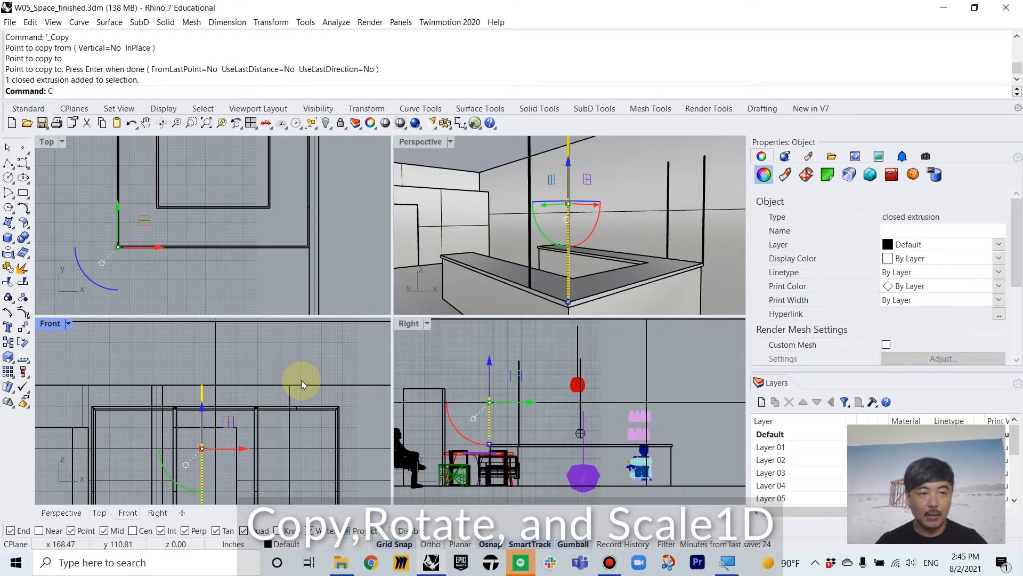
text(opy)
key(Return)
click(201, 385)
click(220, 364)
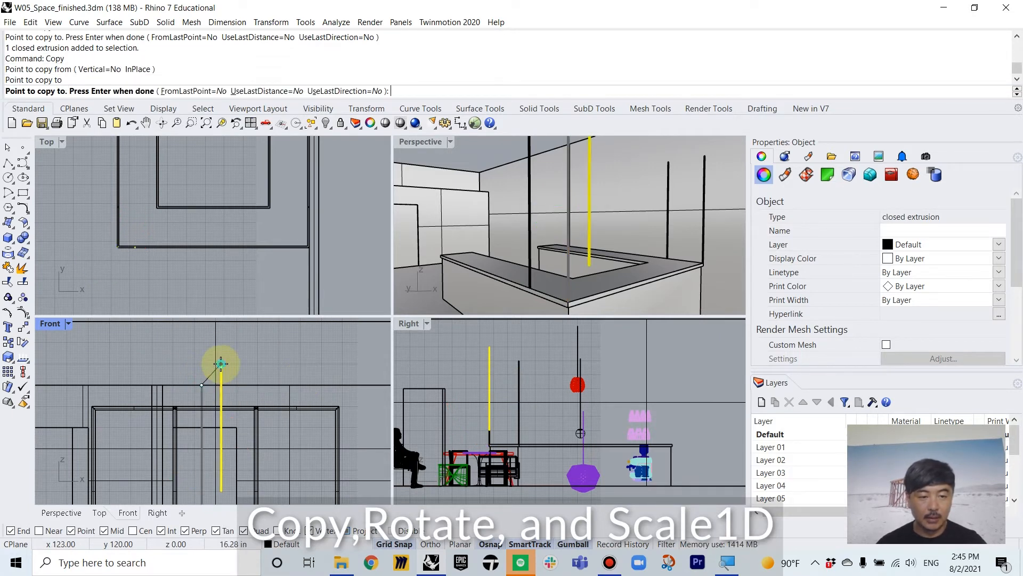
text(v)
key(Return)
key(Return)
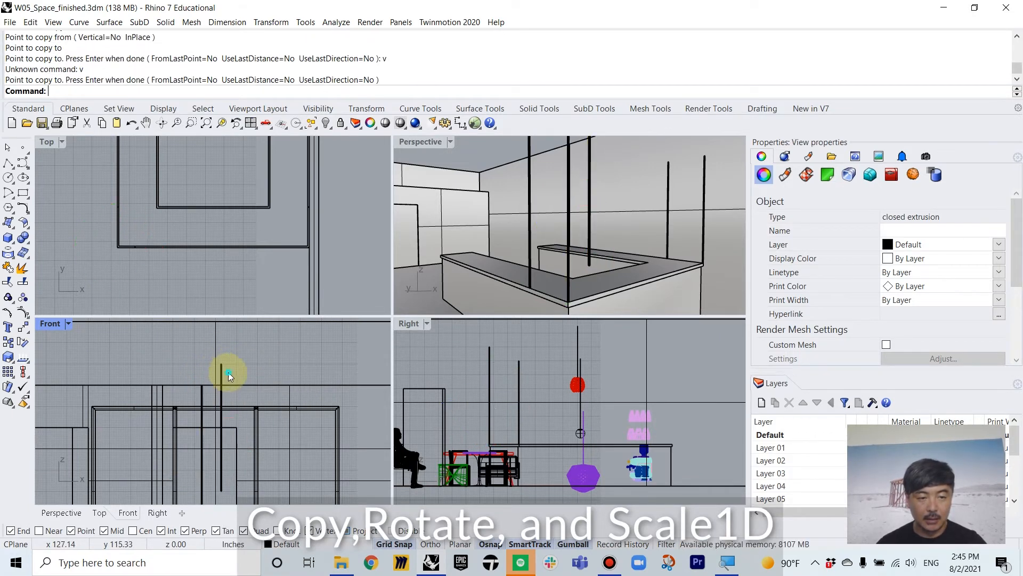
Rotate the copied post 90 degrees in the front elevation so it lies horizontally
click(221, 375)
click(193, 458)
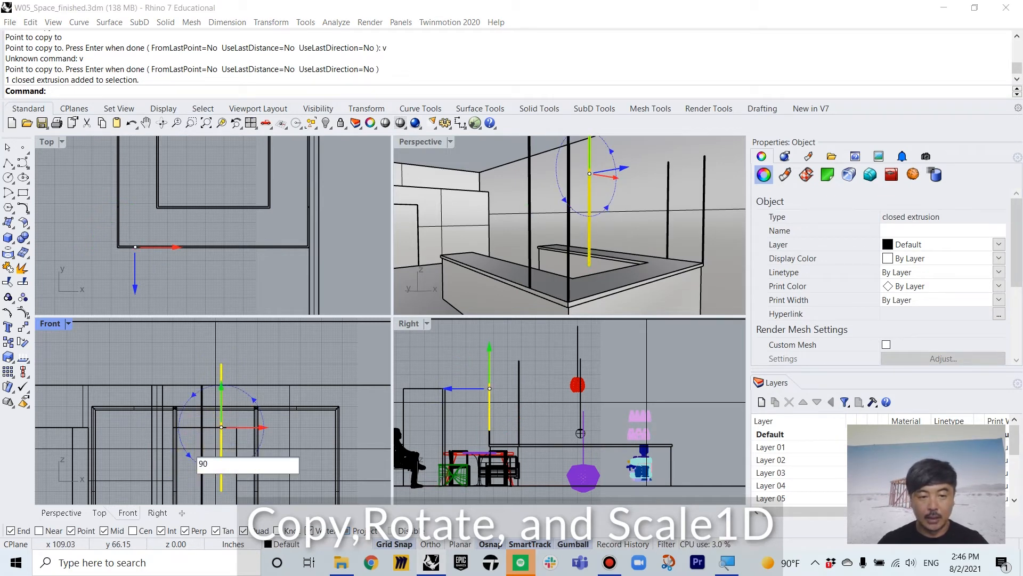
key(Return)
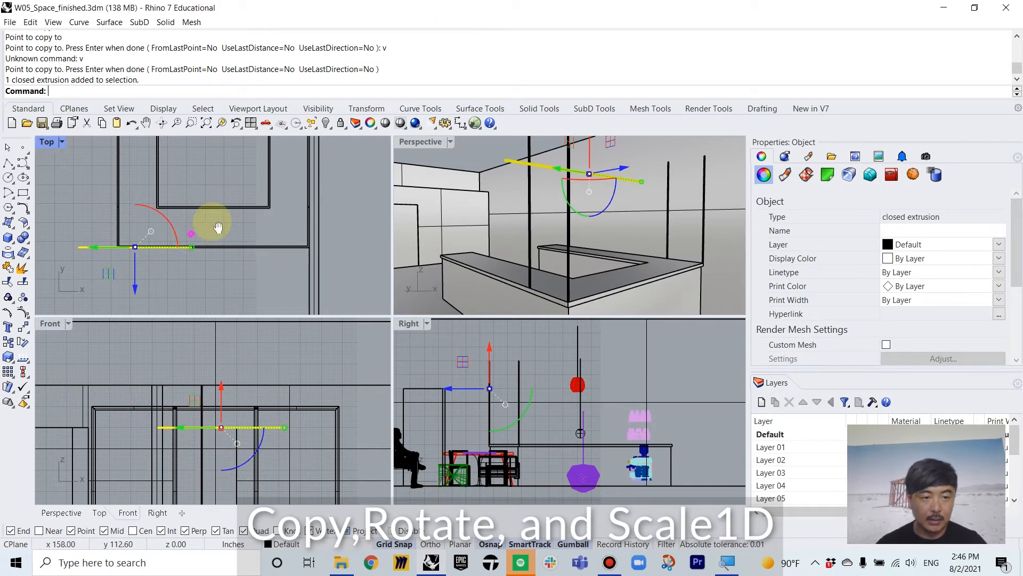
Move the horizontal bar in plan so its end sits on the front corner post
right_drag(213, 222, 260, 205)
scroll(147, 215, up, 10)
text(M)
key(Return)
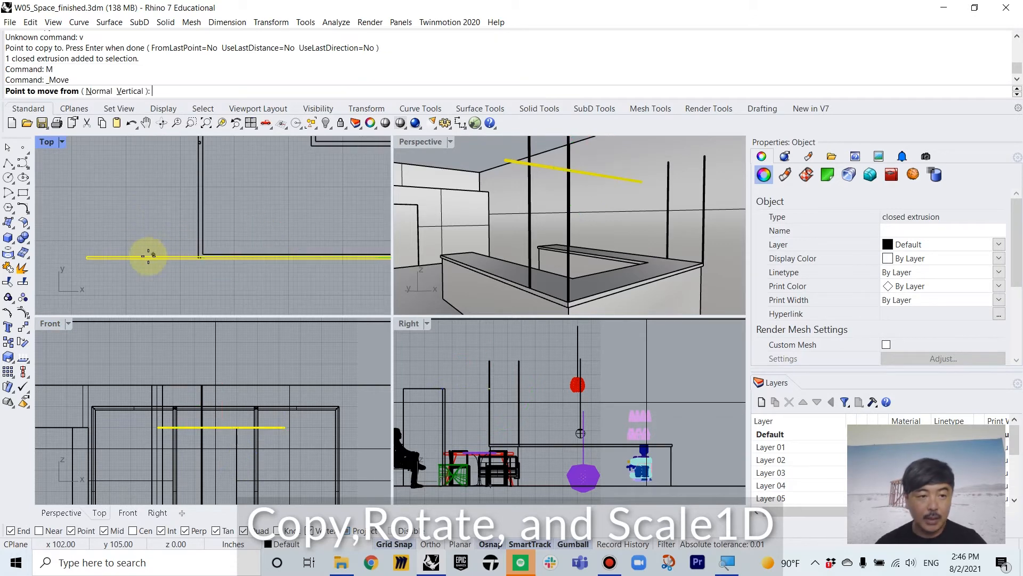
click(86, 259)
scroll(198, 259, up, 9)
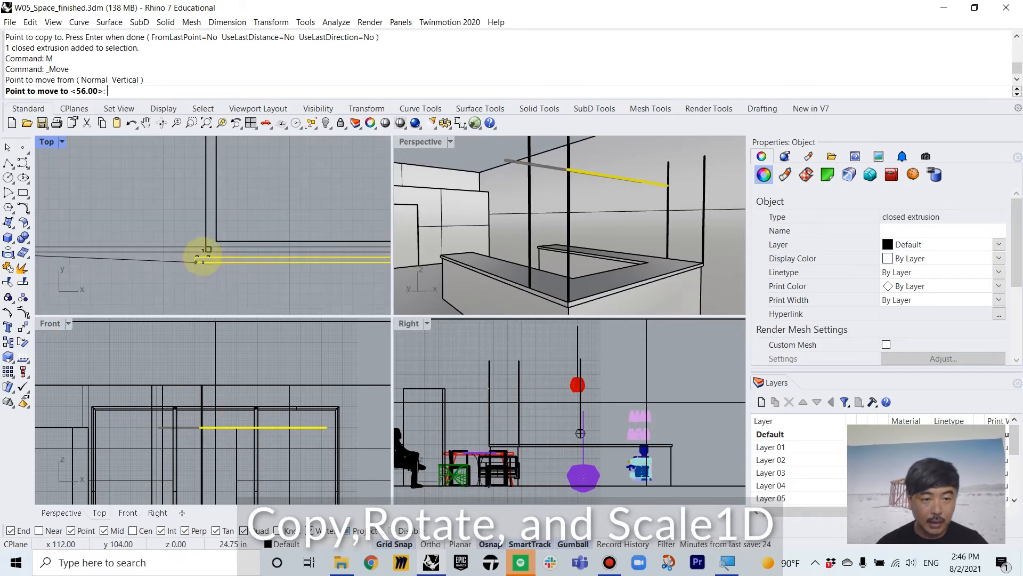
right_drag(215, 254, 152, 249)
scroll(151, 249, up, 7)
Stretch the bar with Scale1D from the corner post to the front post at the wall
text(SS)
key(Return)
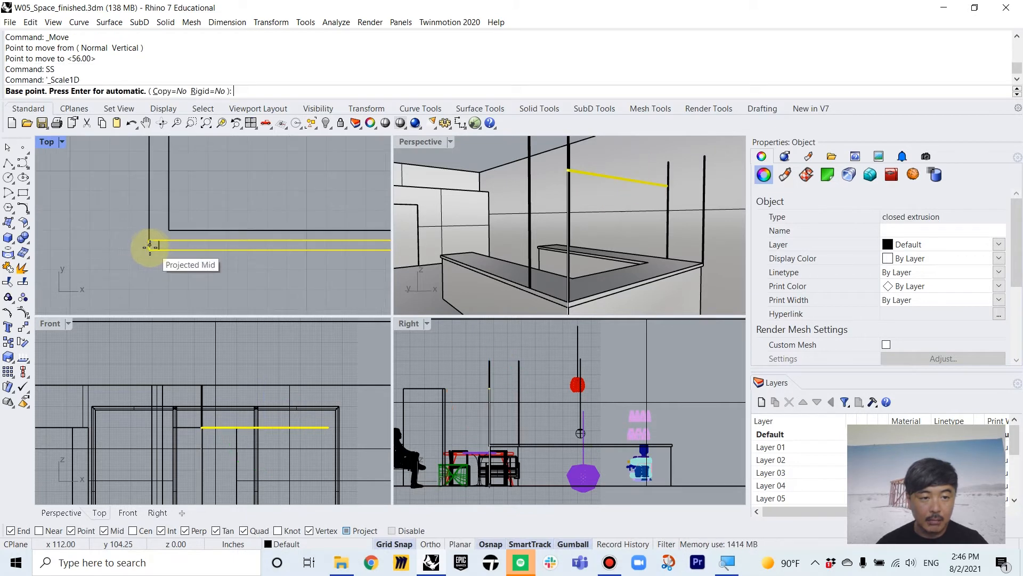
click(146, 247)
scroll(241, 259, down, 11)
scroll(249, 261, down, 10)
right_drag(271, 269, 162, 270)
scroll(311, 266, up, 10)
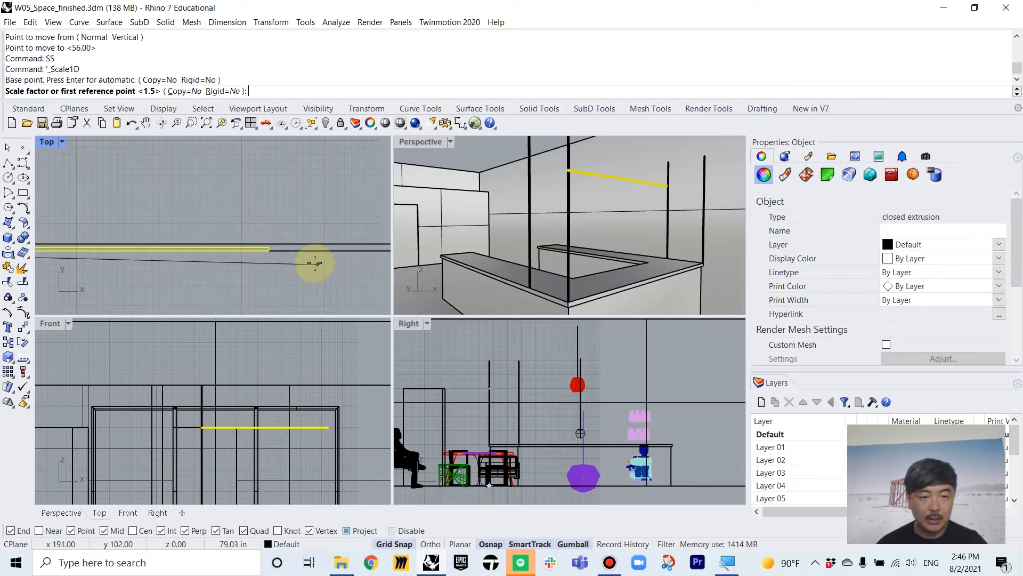
click(269, 250)
scroll(336, 260, down, 6)
right_drag(336, 260, 210, 263)
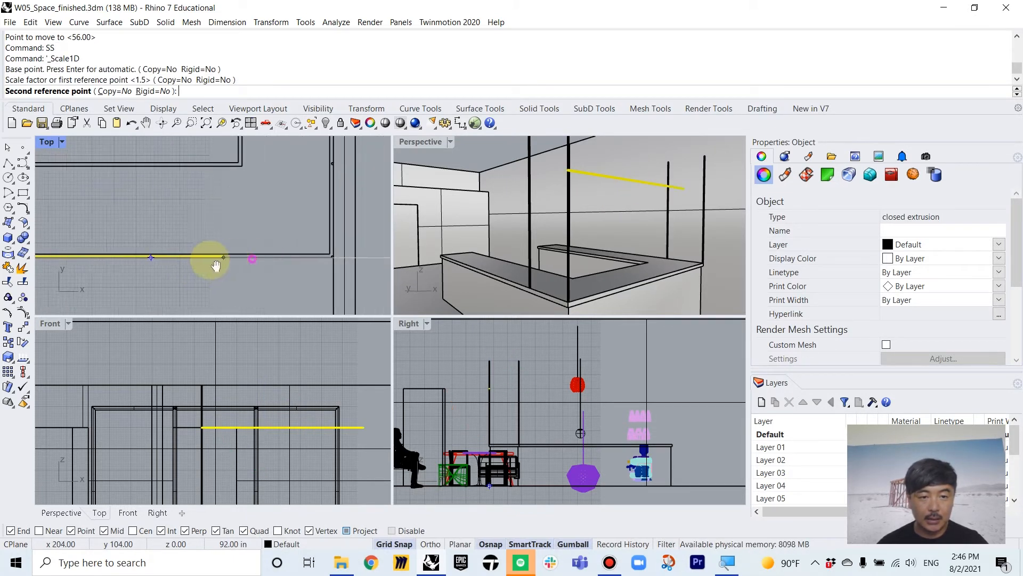
scroll(315, 264, up, 8)
click(351, 243)
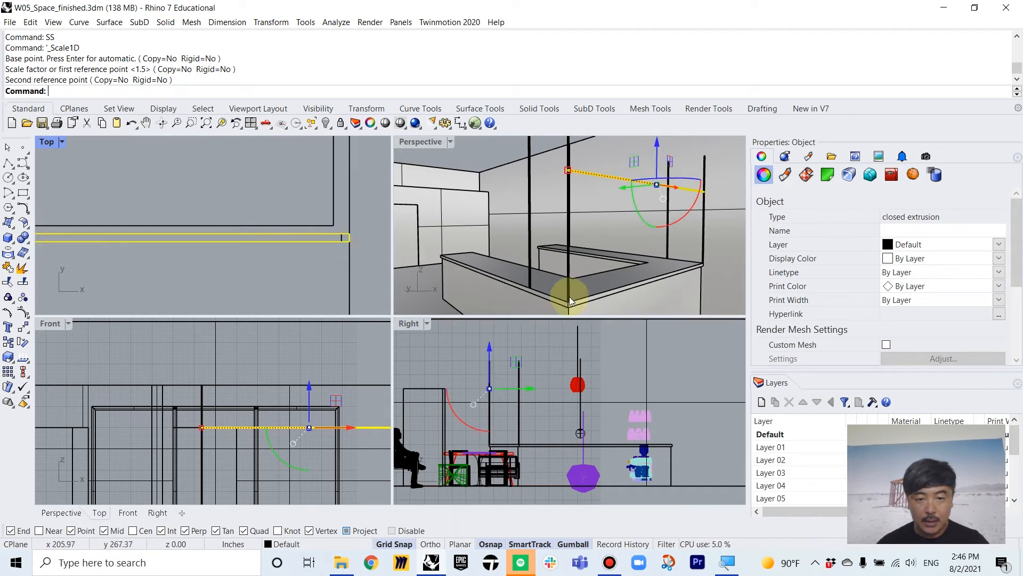
Move the bar vertically in the right elevation up to the top of the front posts
scroll(653, 403, down, 5)
right_drag(605, 402, 635, 414)
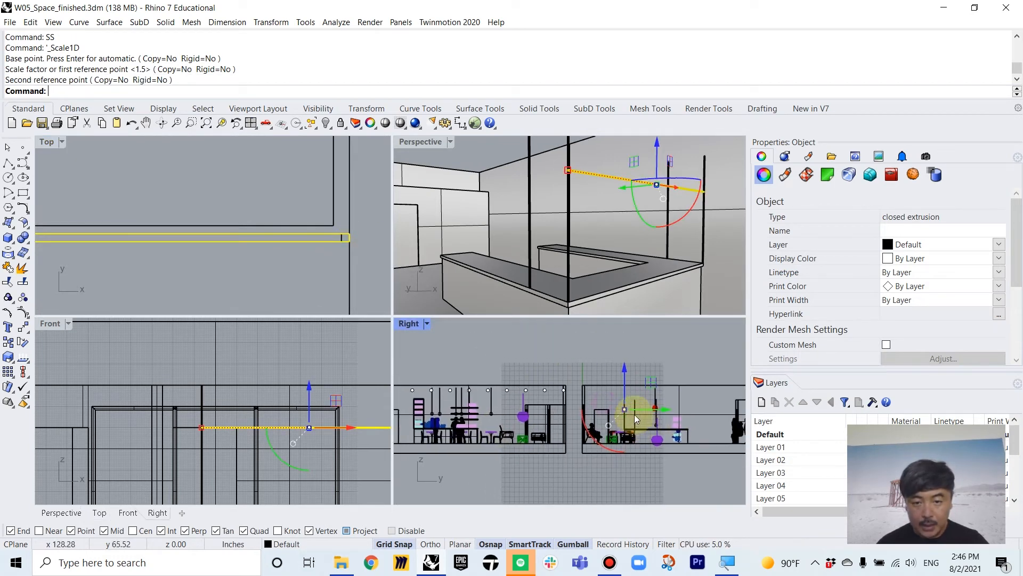
scroll(627, 411, up, 17)
text(m)
key(Return)
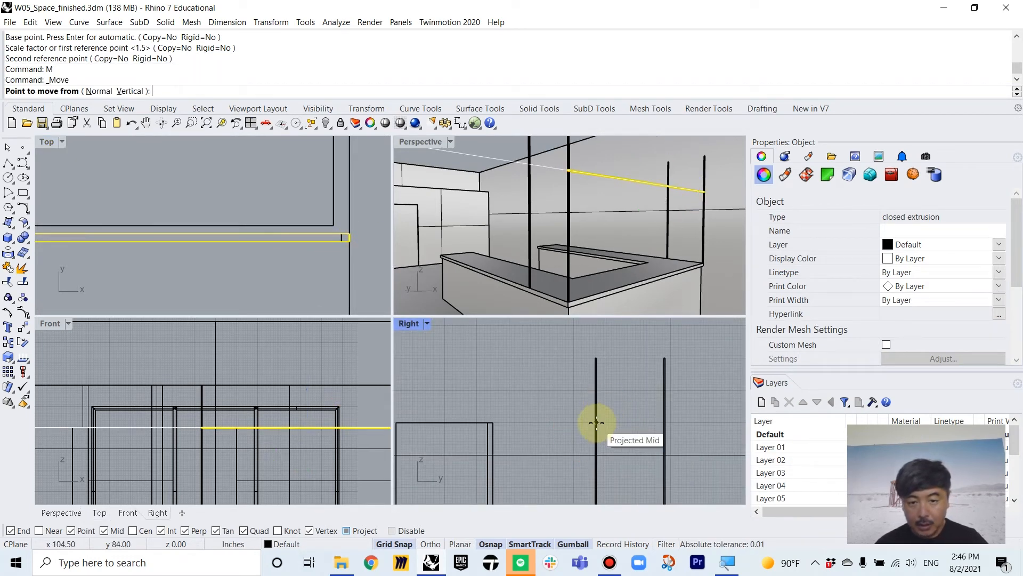
scroll(596, 423, up, 6)
click(596, 423)
scroll(615, 384, down, 6)
right_drag(617, 380, 617, 435)
scroll(602, 413, up, 4)
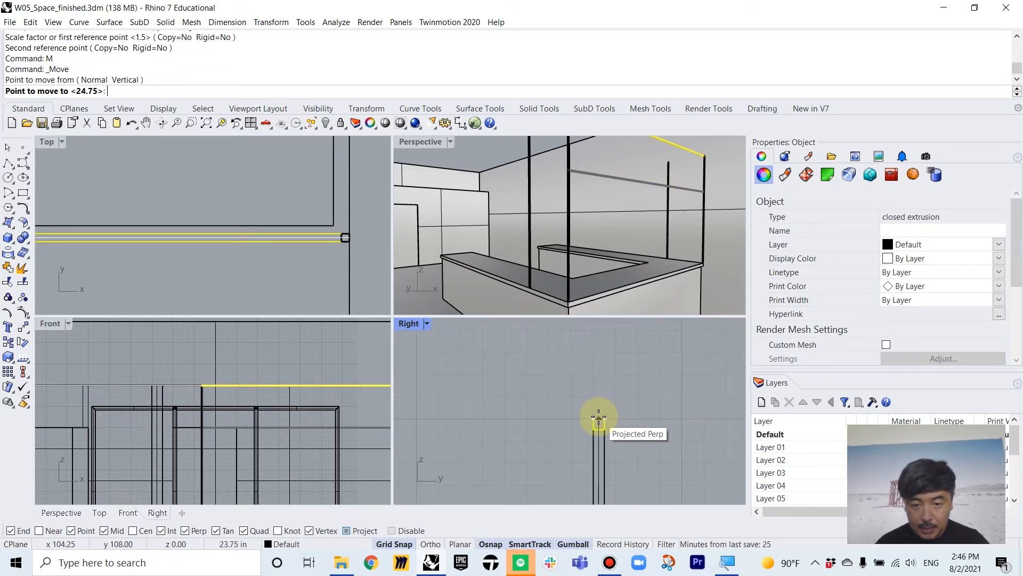
click(599, 418)
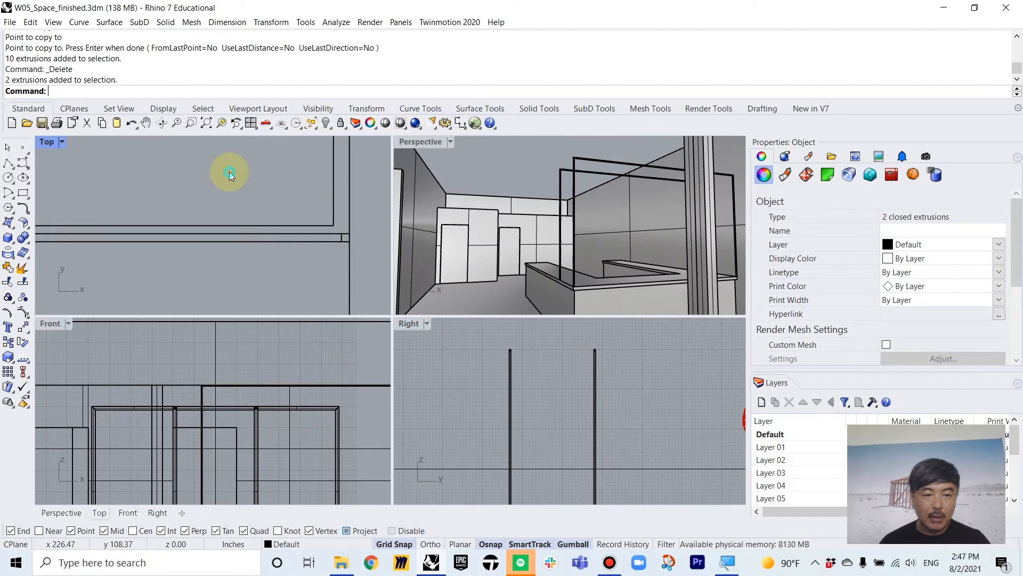
Copy the front top bar in plan to a position slightly behind the original
click(230, 171)
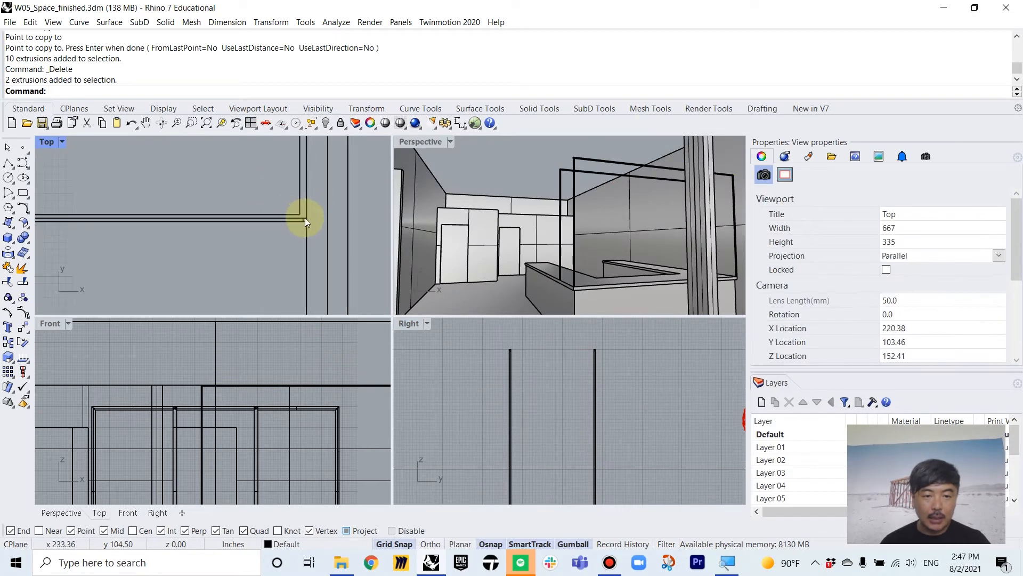
click(591, 159)
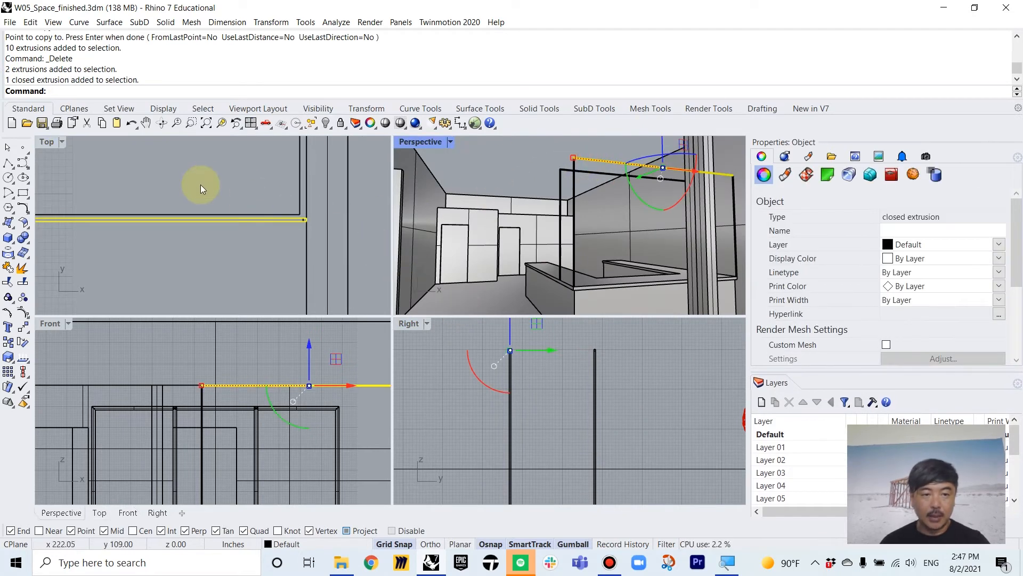
scroll(256, 218, down, 6)
right_drag(142, 238, 332, 242)
scroll(174, 225, up, 14)
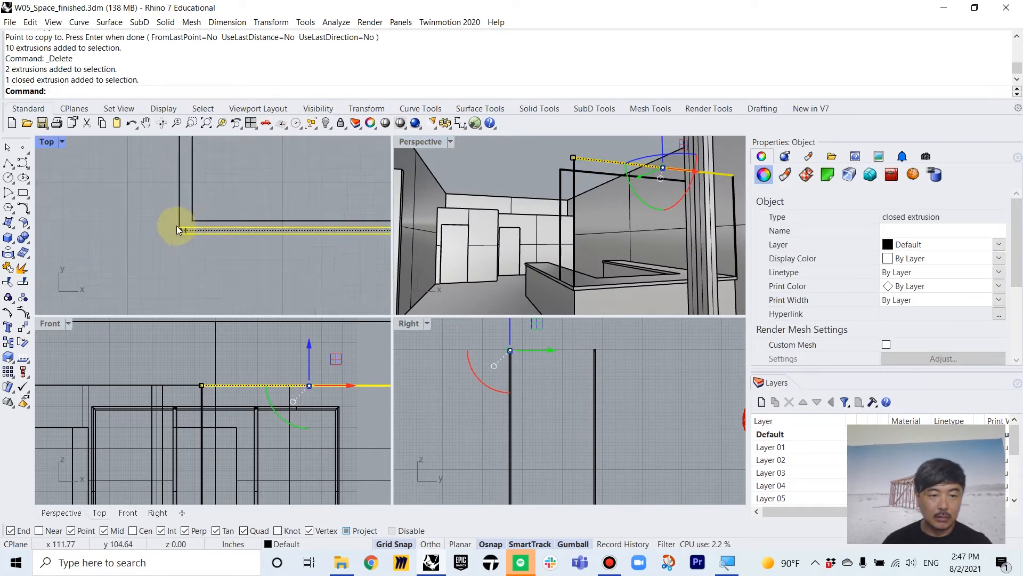
text(c)
key(Return)
click(229, 235)
click(217, 200)
key(Return)
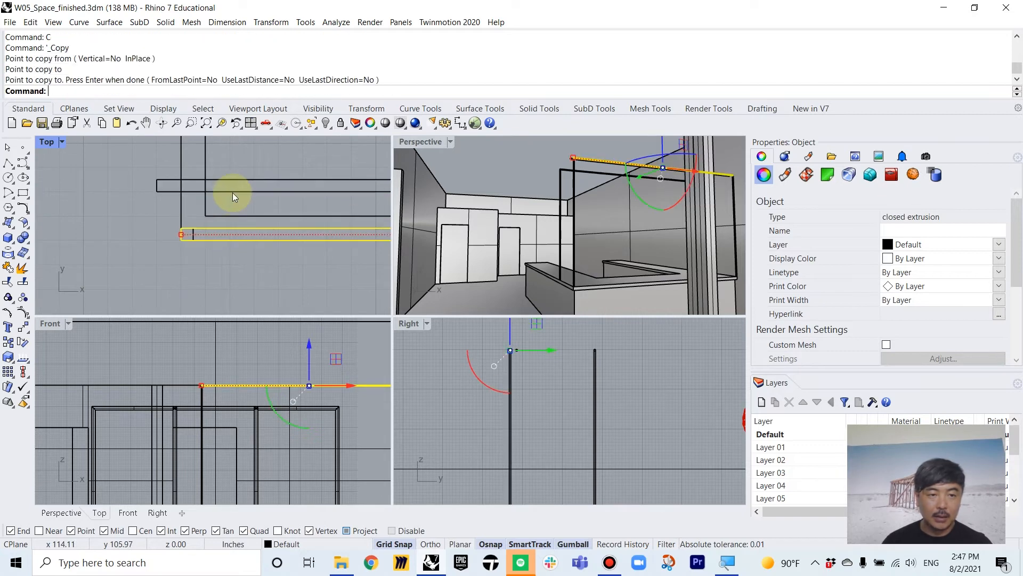
Rotate one of the two front top bars 90 degrees in plan to run front to back
click(232, 190)
scroll(237, 193, down, 4)
scroll(247, 198, down, 10)
right_drag(321, 214, 171, 216)
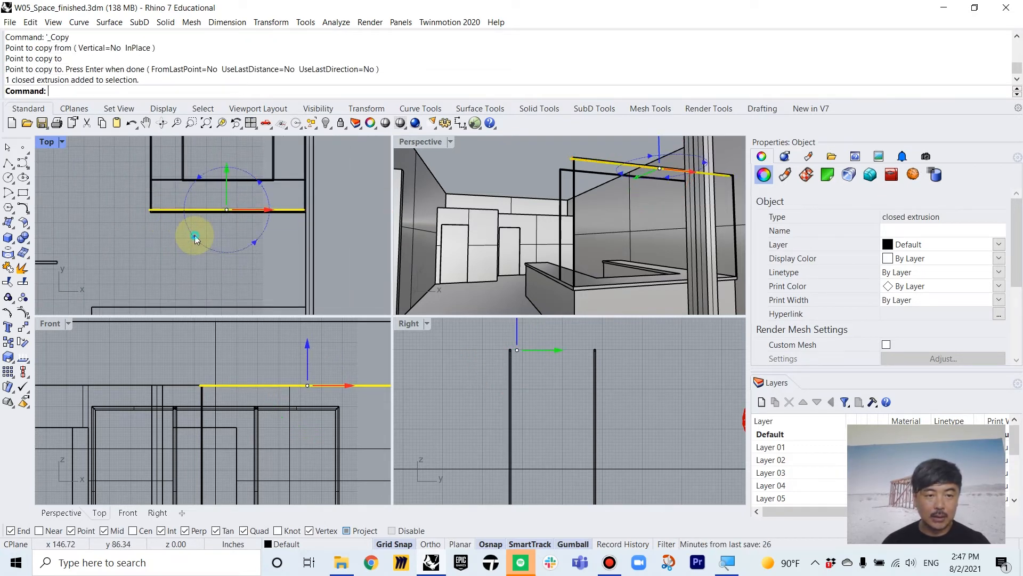
click(195, 237)
text(90)
key(Return)
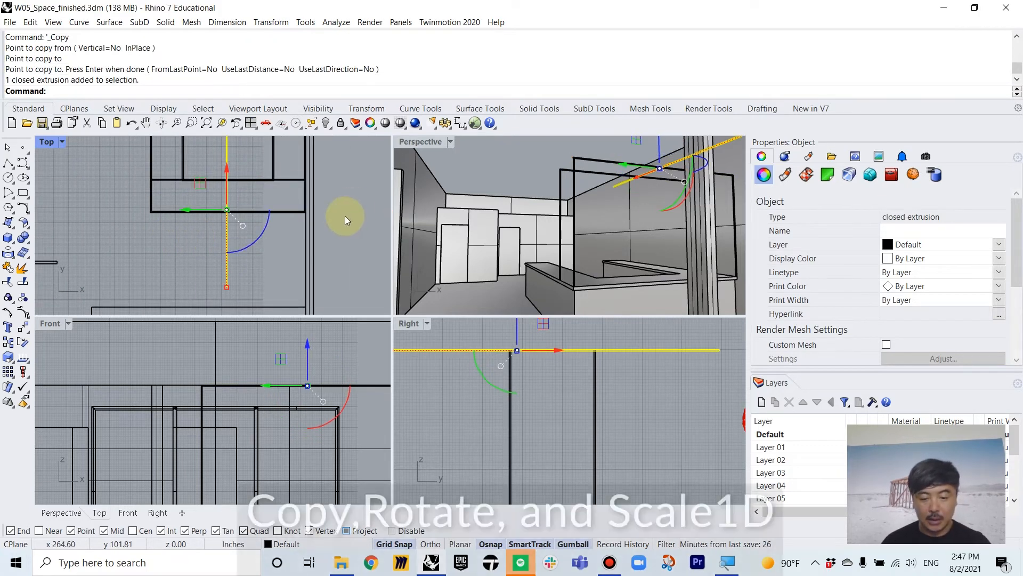
Move the rotated bar in plan so its front end meets the back face of the corner post
text(m)
key(Return)
click(232, 293)
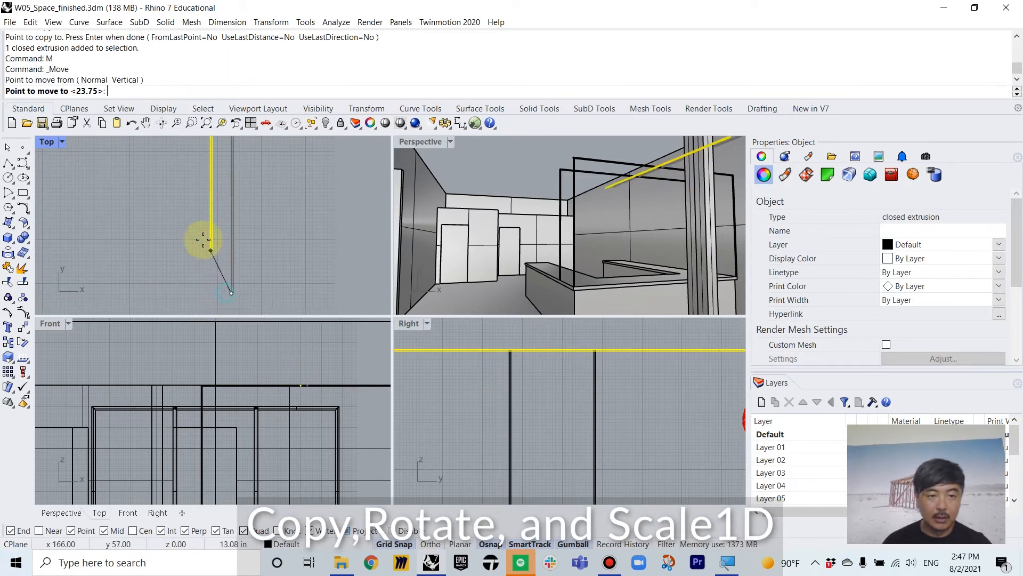
scroll(181, 235, down, 6)
right_drag(172, 232, 283, 270)
scroll(256, 224, up, 14)
right_drag(136, 184, 208, 267)
scroll(196, 238, up, 6)
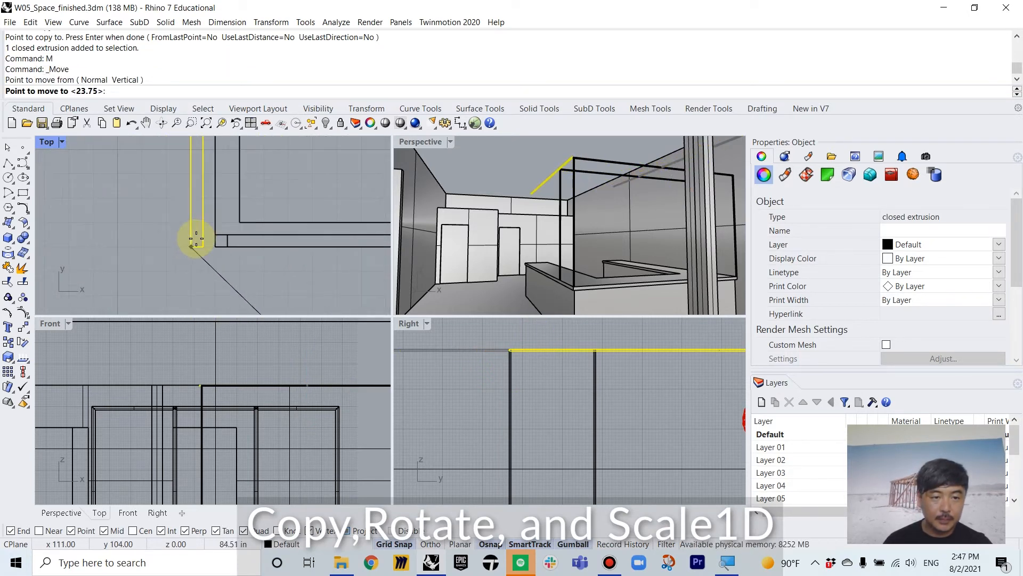
click(216, 235)
text(m)
key(Return)
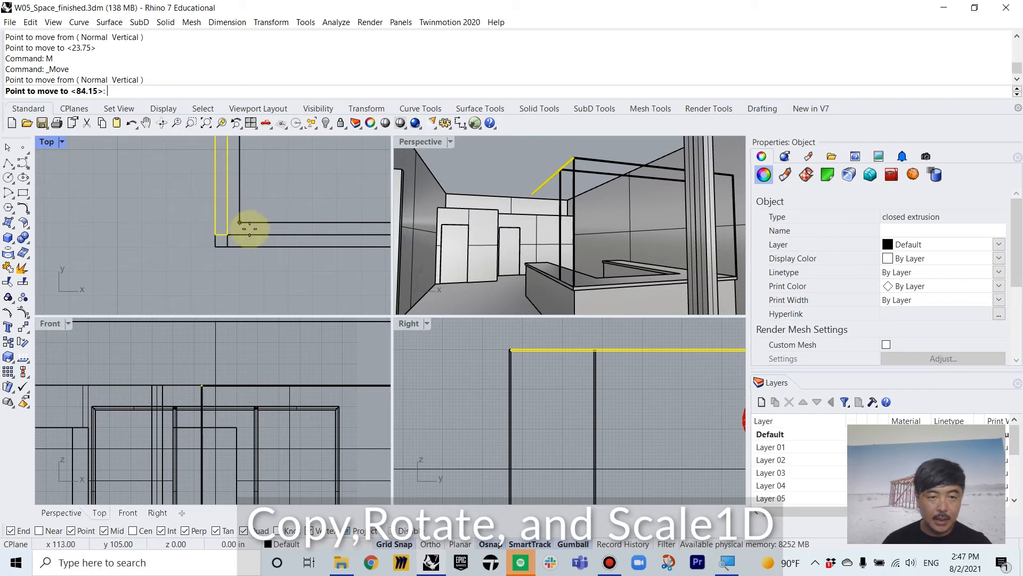
click(230, 239)
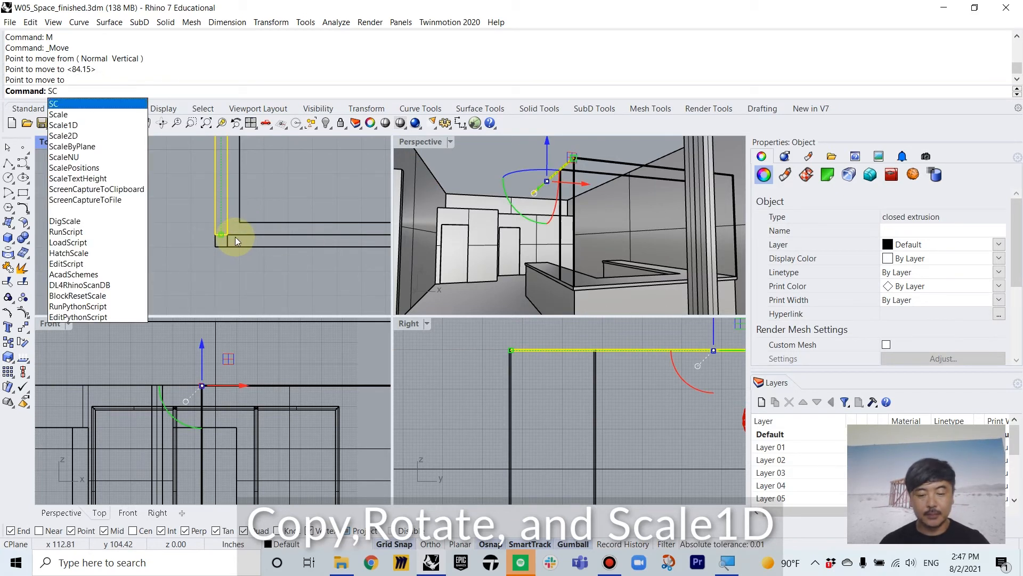
Try to shorten the front-to-back top bar in plan with Scale1D, based at its front end
click(63, 124)
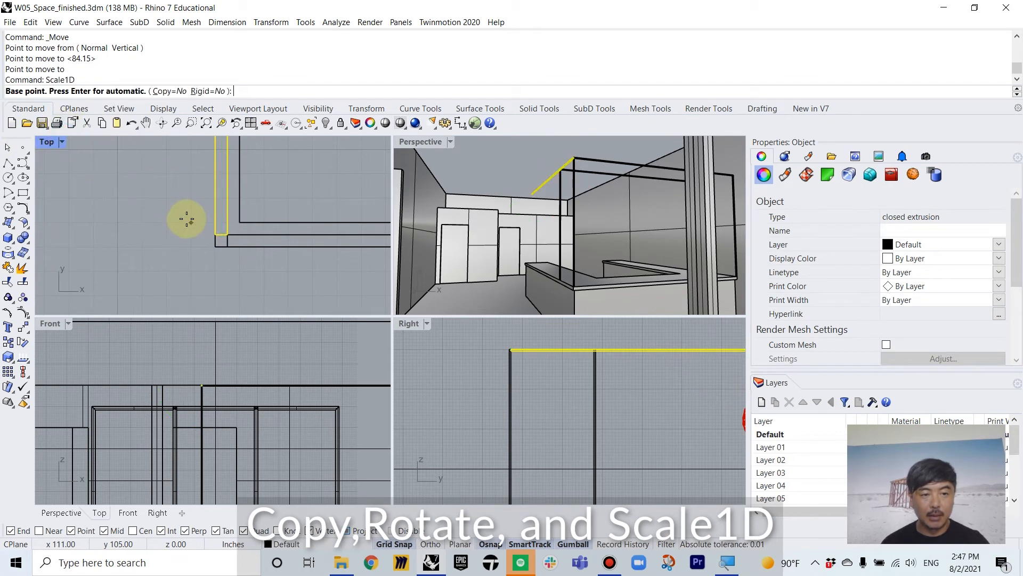
click(221, 235)
click(215, 234)
scroll(258, 230, down, 3)
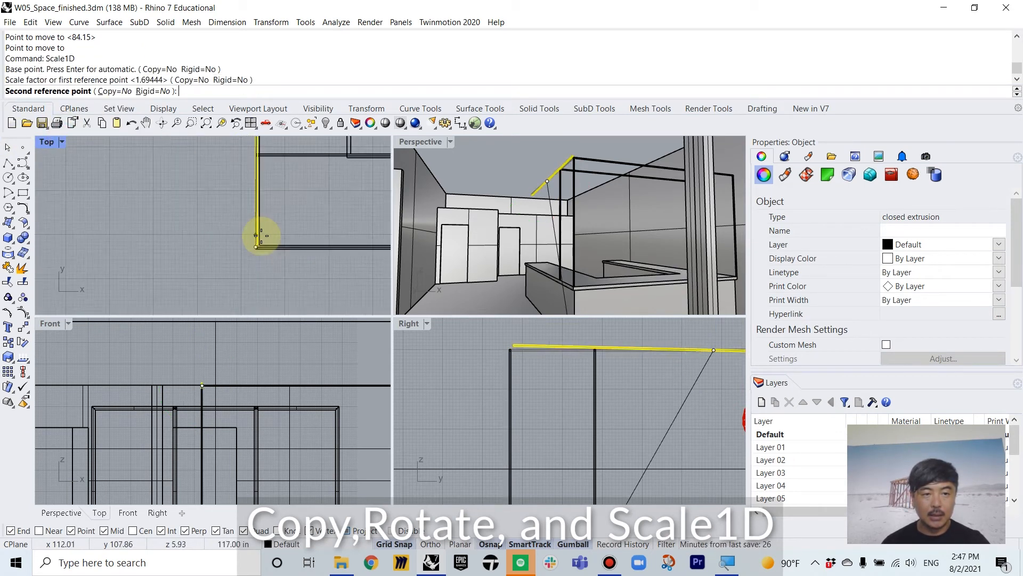
scroll(262, 201, up, 4)
scroll(255, 197, down, 2)
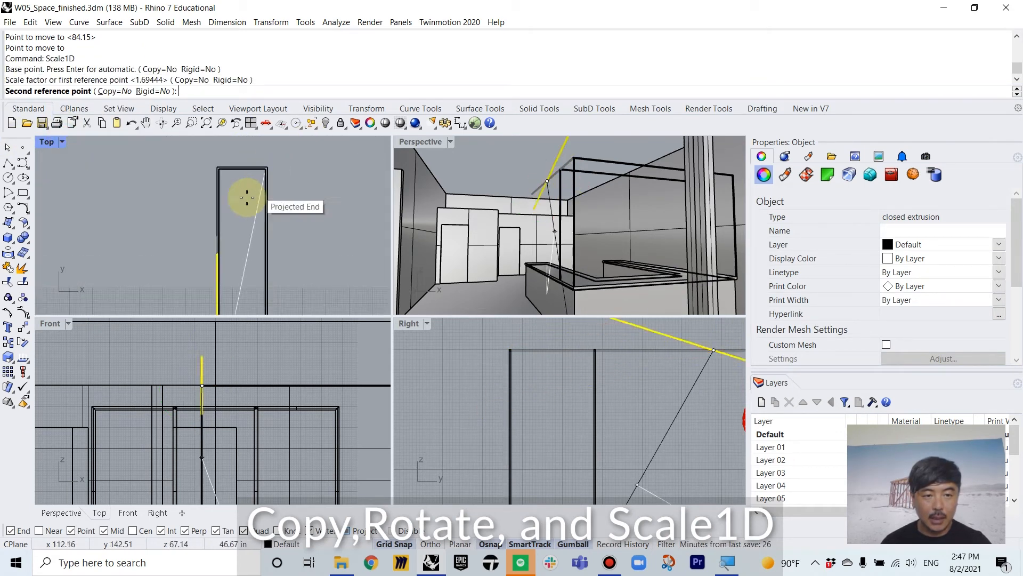
click(209, 228)
scroll(222, 242, up, 5)
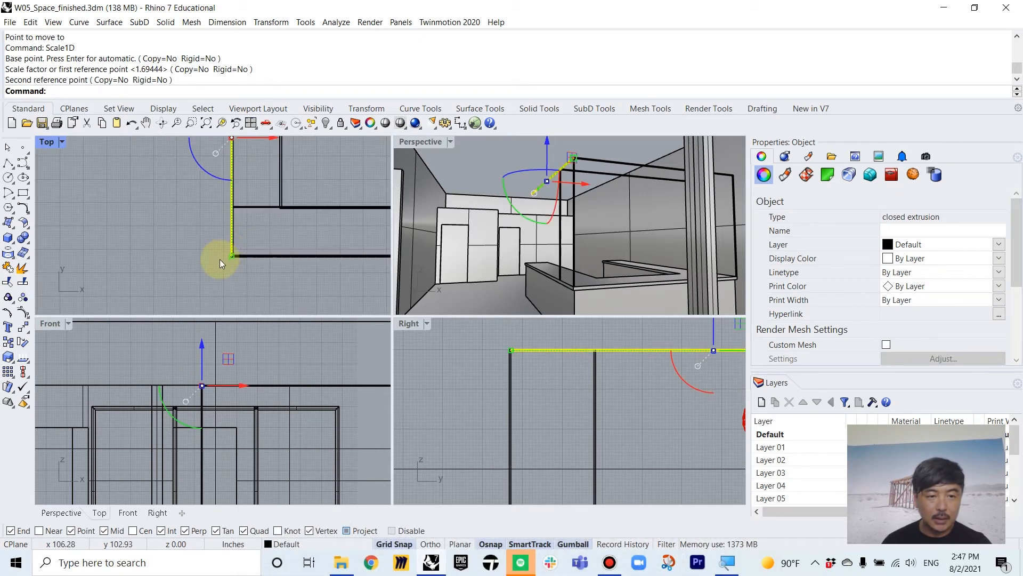
Scale the front-to-back top bar with Scale1D in plan, from its front end, so its rear end meets the back post
key(Return)
click(246, 248)
scroll(235, 240, down, 4)
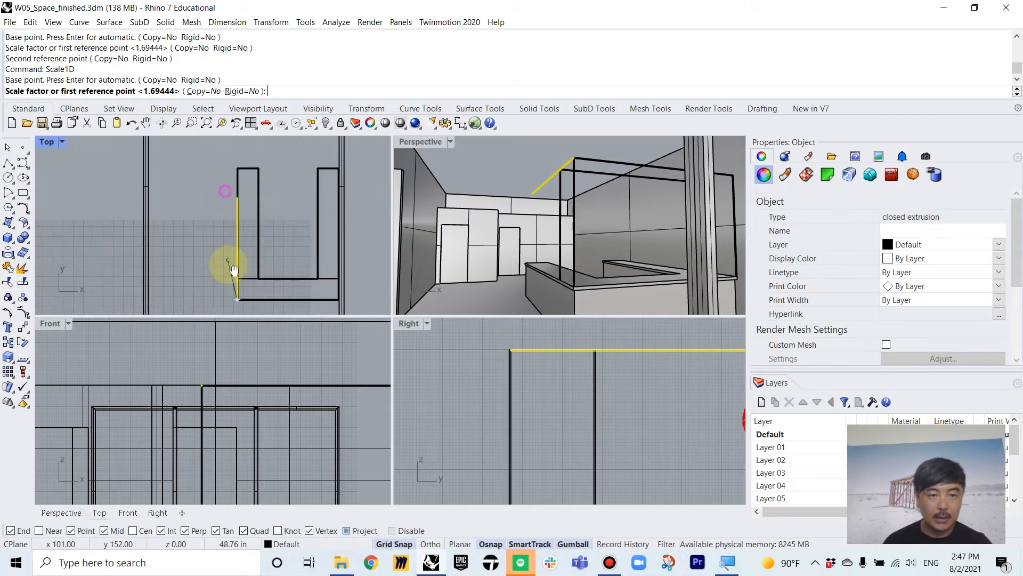
scroll(244, 228, up, 5)
scroll(244, 213, up, 2)
click(256, 215)
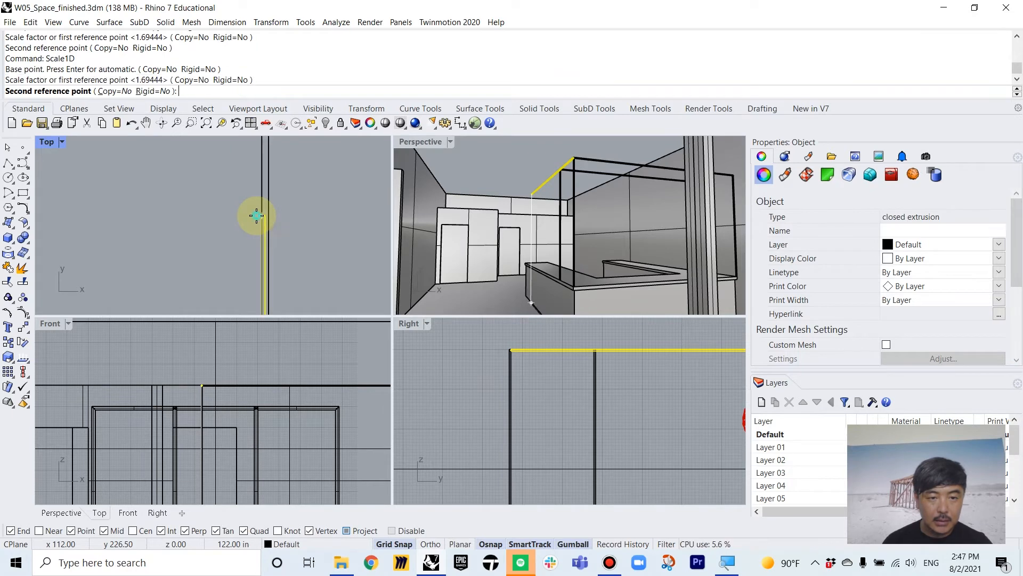
scroll(258, 176, down, 5)
scroll(255, 261, up, 10)
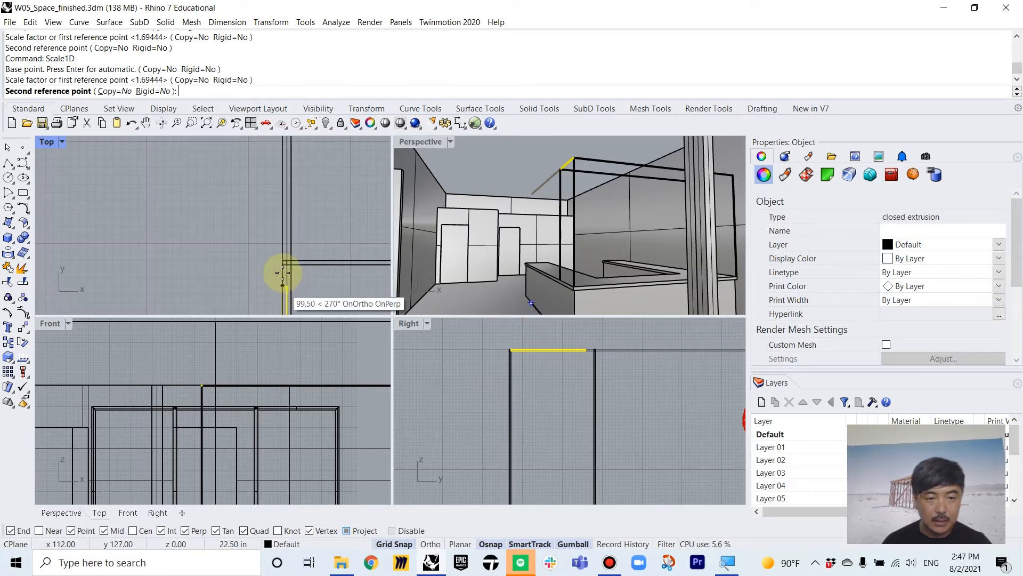
click(283, 268)
scroll(281, 275, down, 3)
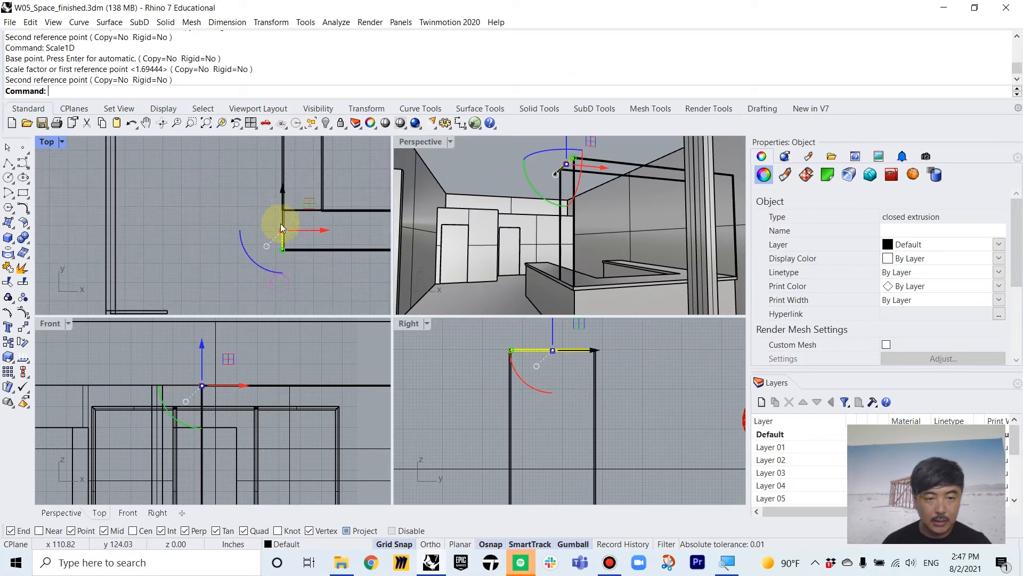
scroll(293, 274, up, 3)
scroll(297, 279, down, 3)
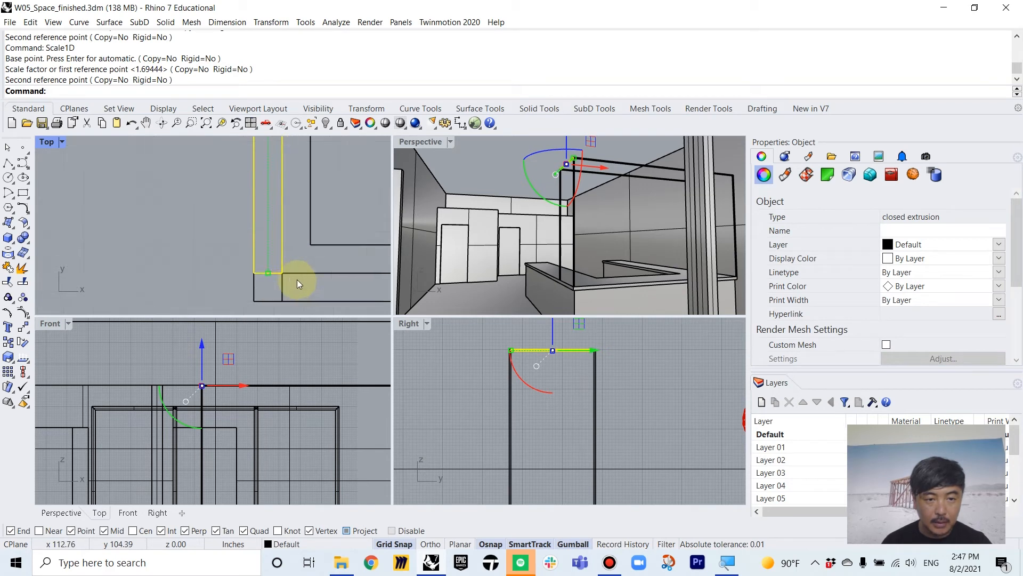
Mirror a copy of the front-to-back top bar in plan across the midpoint of the front bar to the frame's opposite end
click(232, 268)
click(529, 350)
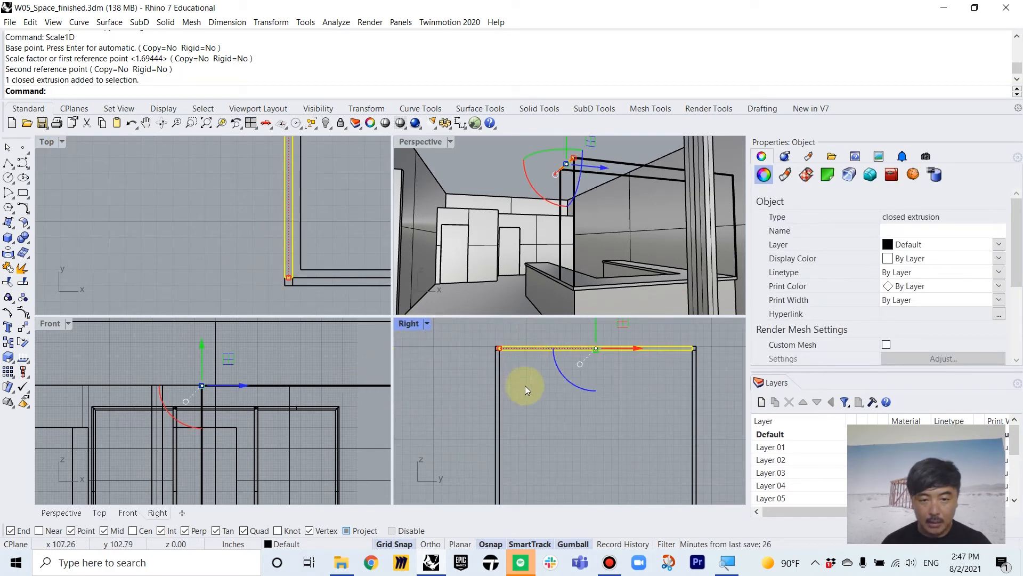
scroll(330, 245, down, 7)
right_drag(330, 244, 173, 239)
scroll(173, 239, up, 4)
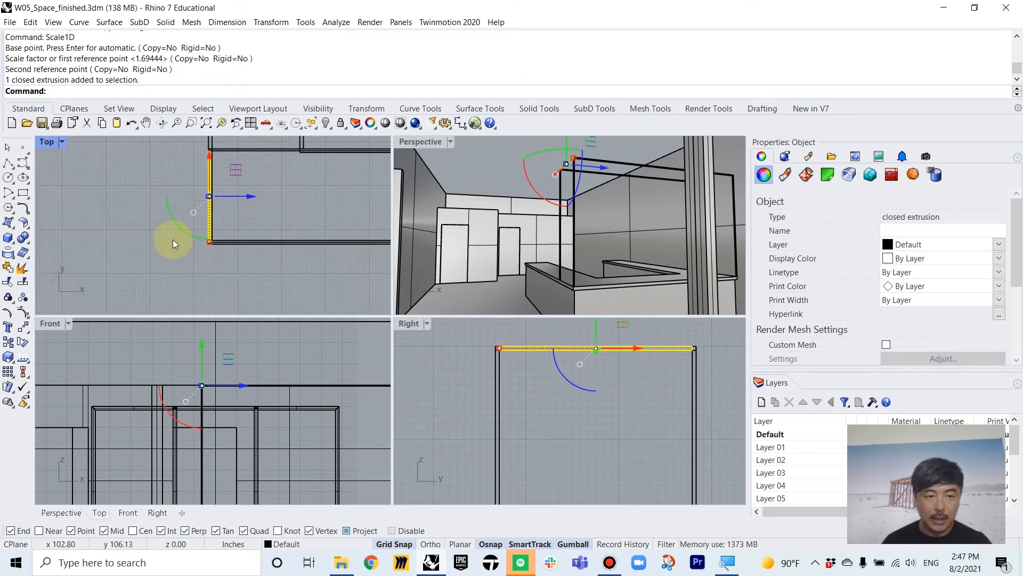
scroll(320, 245, down, 5)
right_drag(310, 244, 182, 231)
text(mirror)
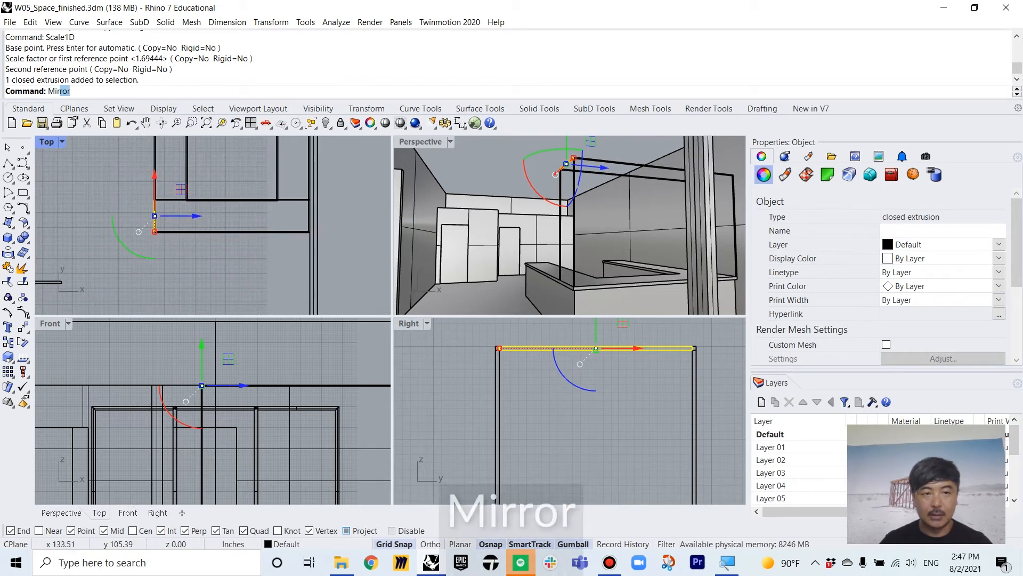
key(Return)
click(234, 233)
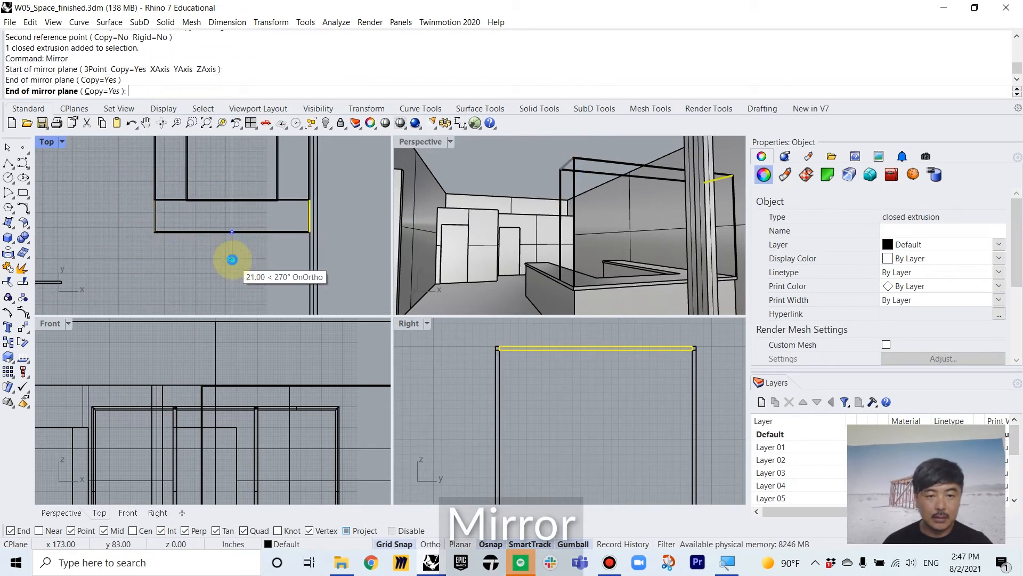
click(228, 258)
Copy the four top bars of the frame 12 inches straight down in the right elevation
drag(431, 342, 696, 388)
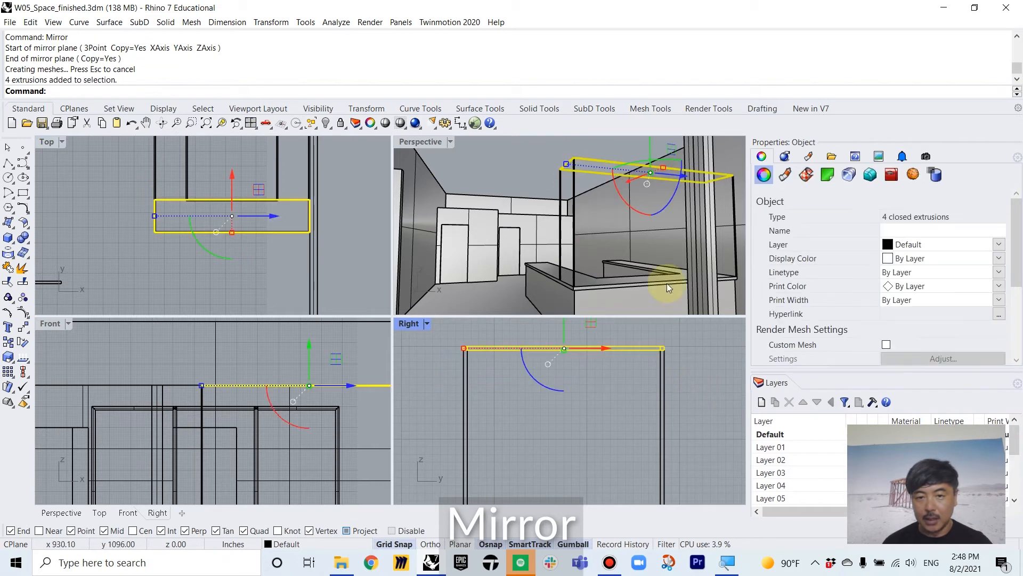
right_drag(688, 213, 603, 239)
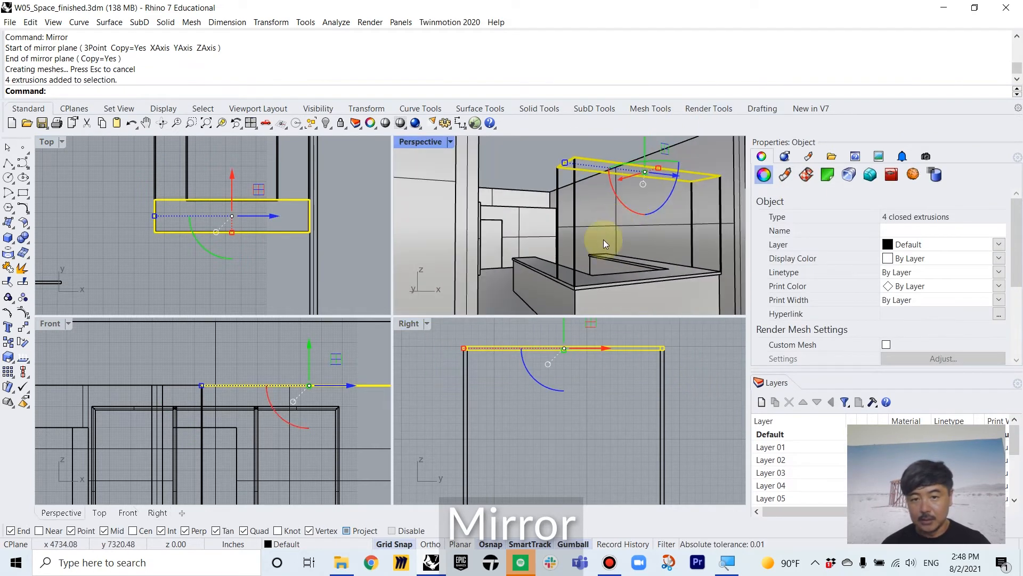
scroll(635, 382, down, 6)
right_drag(699, 384, 617, 369)
text(c)
key(Return)
click(621, 360)
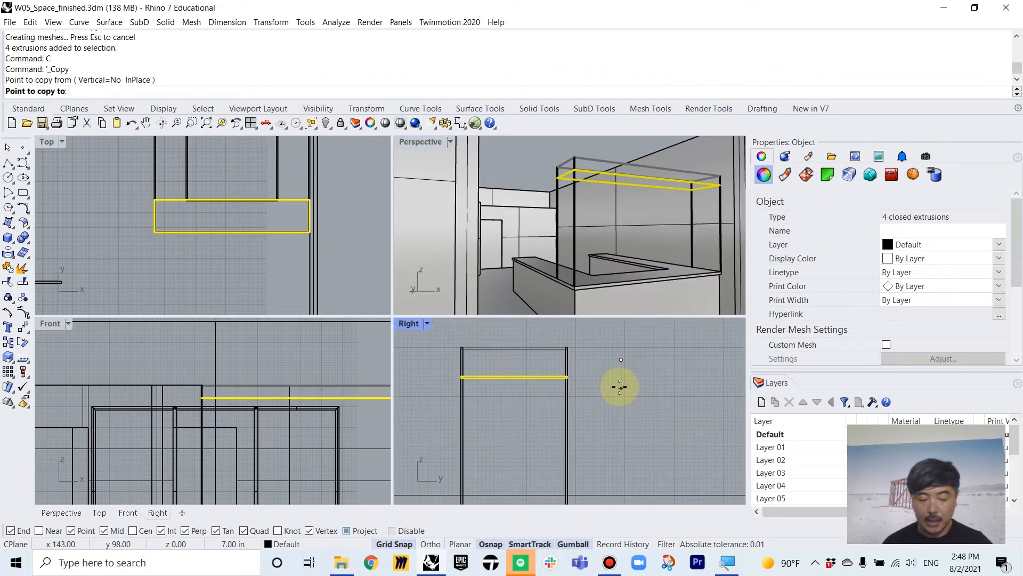
text(12)
key(Return)
click(612, 384)
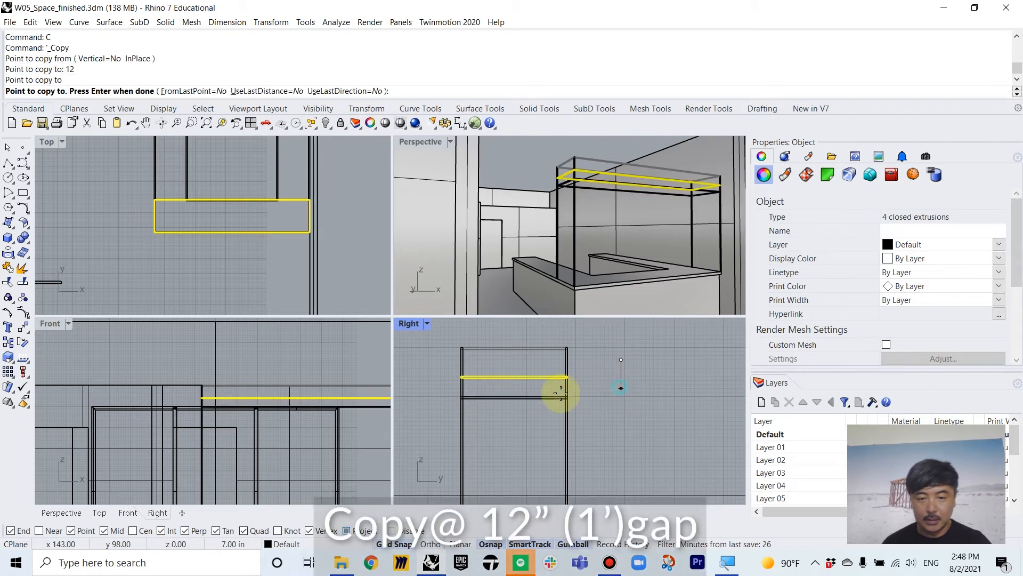
key(Return)
Copy the lowered ring of four bars twice more down the posts in the right elevation, keeping the 12-inch spacing
drag(430, 388, 612, 428)
scroll(568, 356, up, 3)
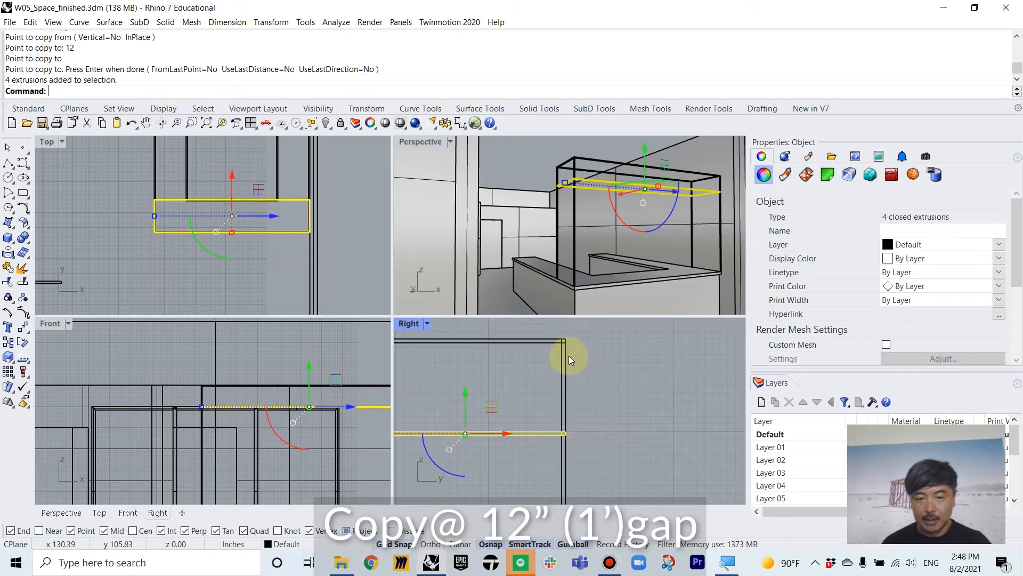
click(8, 343)
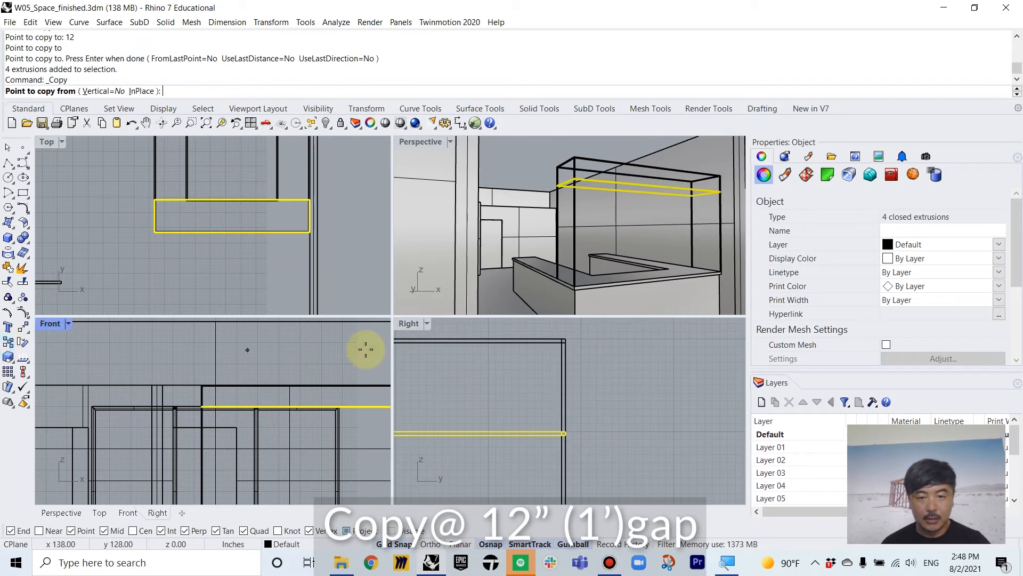
scroll(560, 340, up, 3)
click(581, 349)
scroll(597, 368, down, 3)
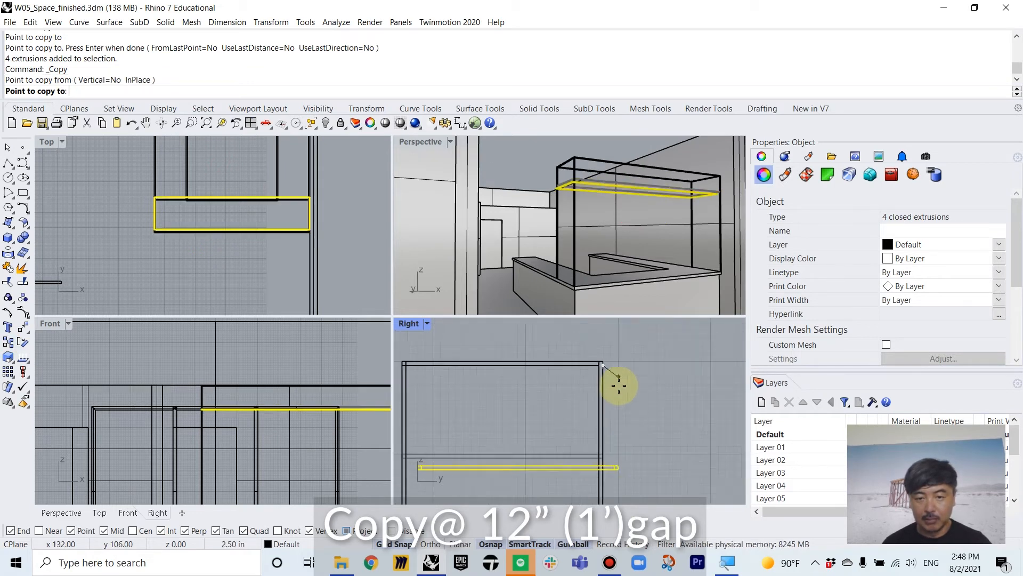
scroll(590, 449, up, 3)
click(596, 454)
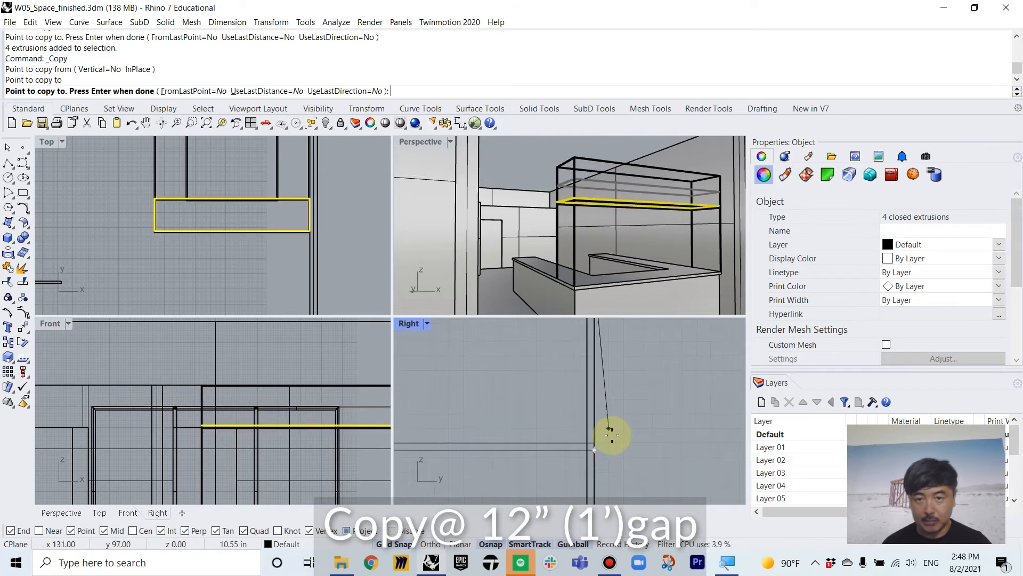
scroll(622, 355, down, 3)
scroll(613, 427, up, 3)
click(610, 432)
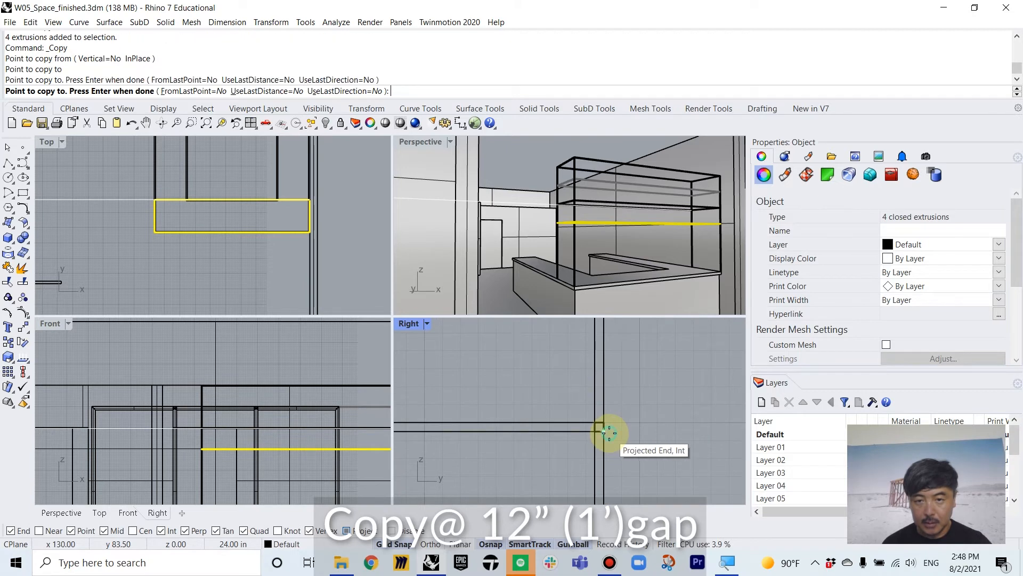
right_click(609, 432)
click(664, 391)
right_drag(685, 212, 630, 221)
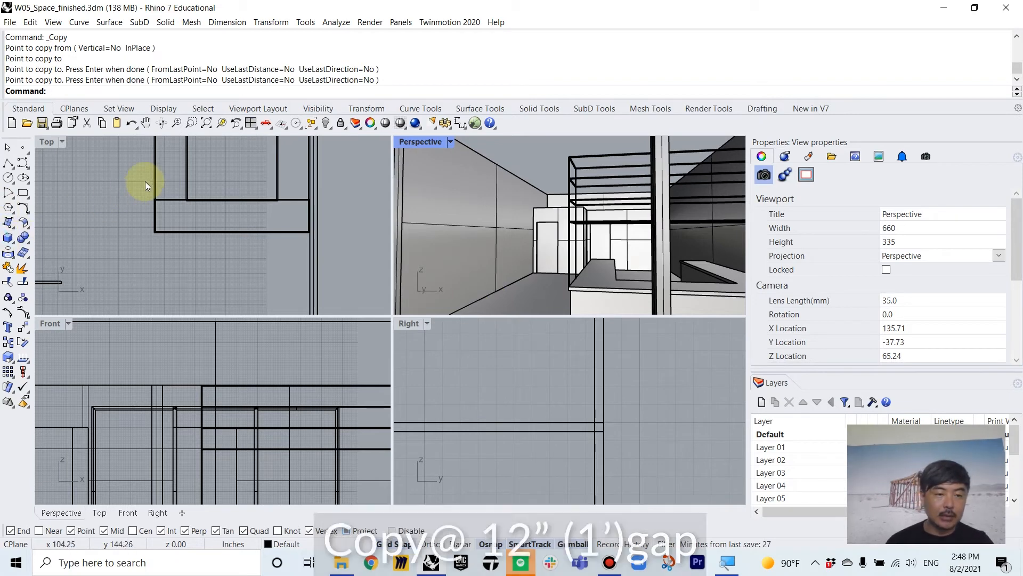
Draw a shelf board as a box spanning the frame's outer corners in plan, with a height of 1 inch
scroll(147, 186, up, 10)
click(6, 240)
scroll(191, 238, up, 10)
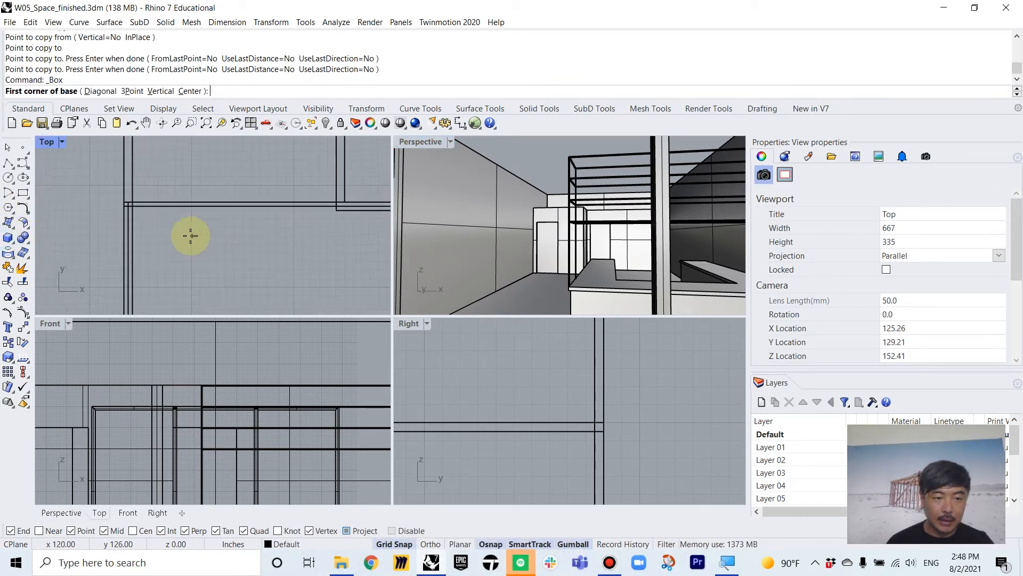
click(106, 191)
scroll(280, 260, down, 15)
scroll(303, 275, down, 2)
right_drag(303, 275, 158, 203)
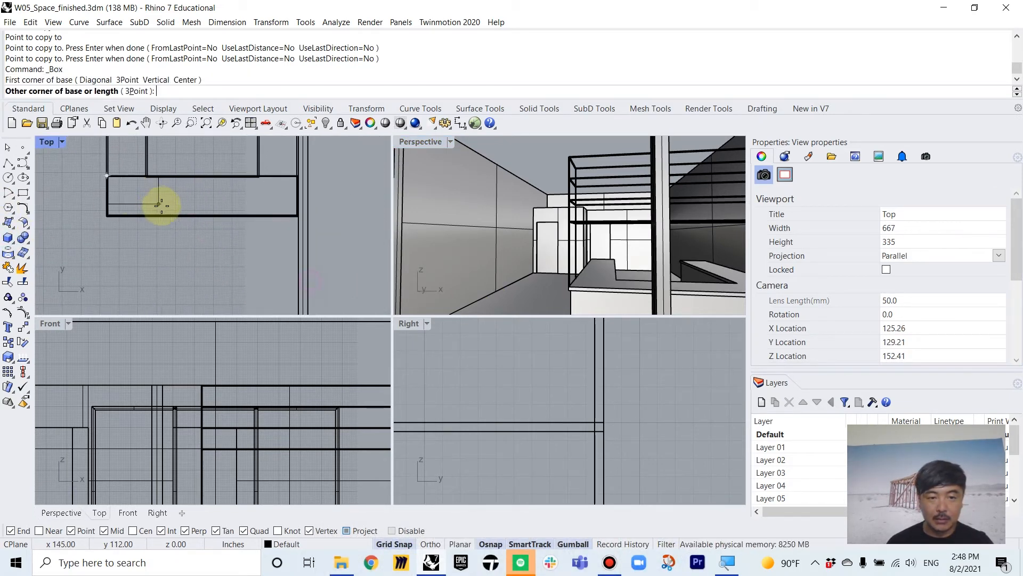
scroll(307, 218, up, 12)
right_drag(315, 219, 281, 219)
scroll(281, 219, up, 10)
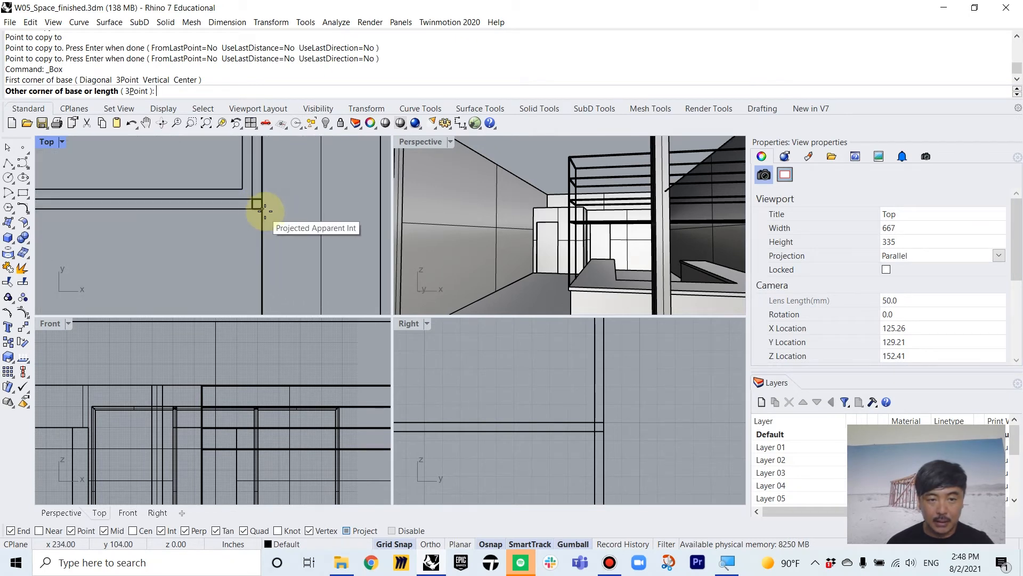
click(263, 209)
scroll(634, 397, down, 5)
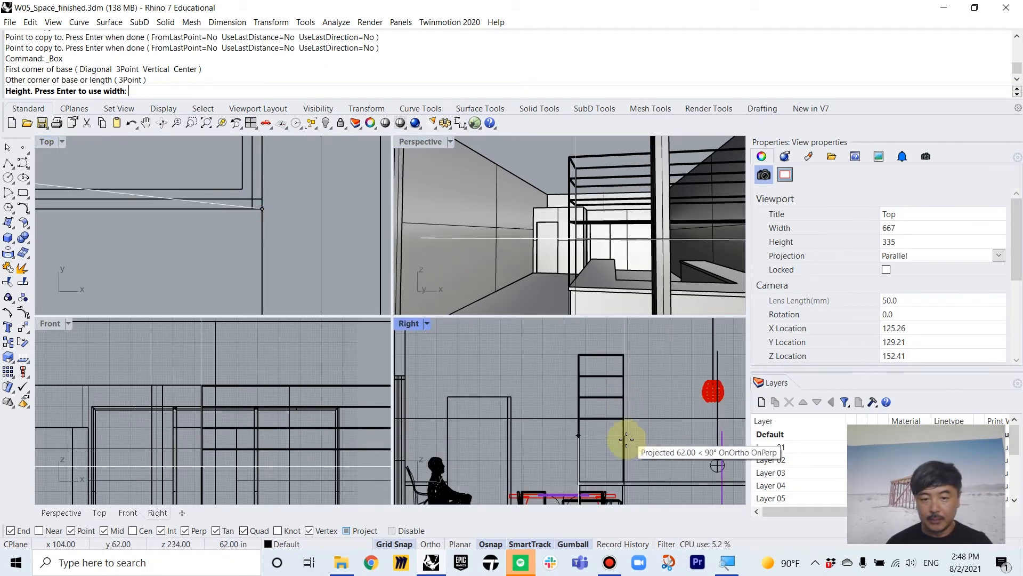
scroll(626, 440, up, 8)
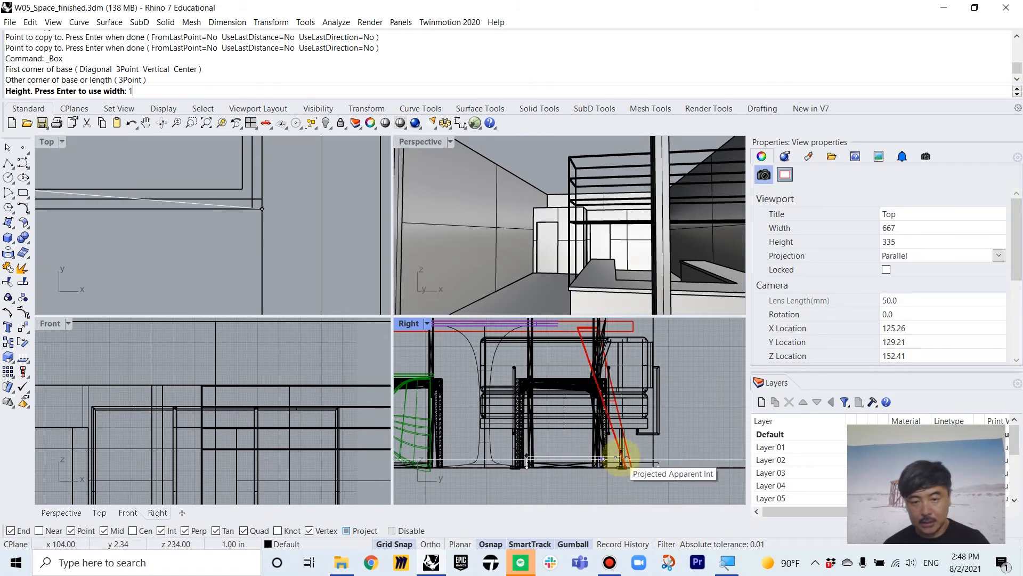
click(603, 459)
Raise the shelf board in the right elevation and move its lower corner onto the top face of the lowest ring of bars
click(634, 459)
scroll(634, 460, down, 4)
right_drag(627, 410, 625, 452)
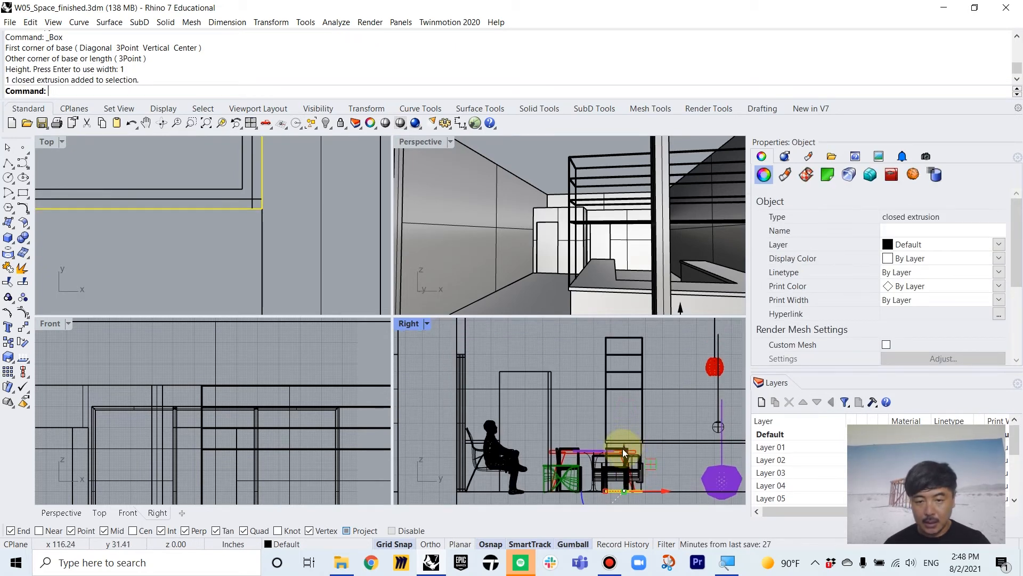
drag(627, 452, 624, 346)
scroll(615, 379, up, 12)
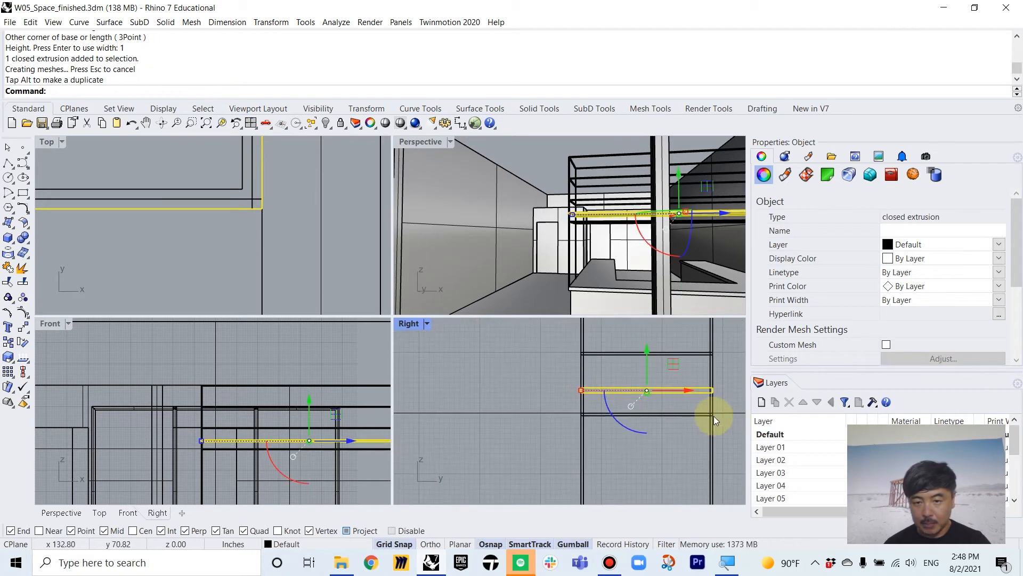
right_drag(712, 411, 660, 406)
scroll(659, 400, up, 4)
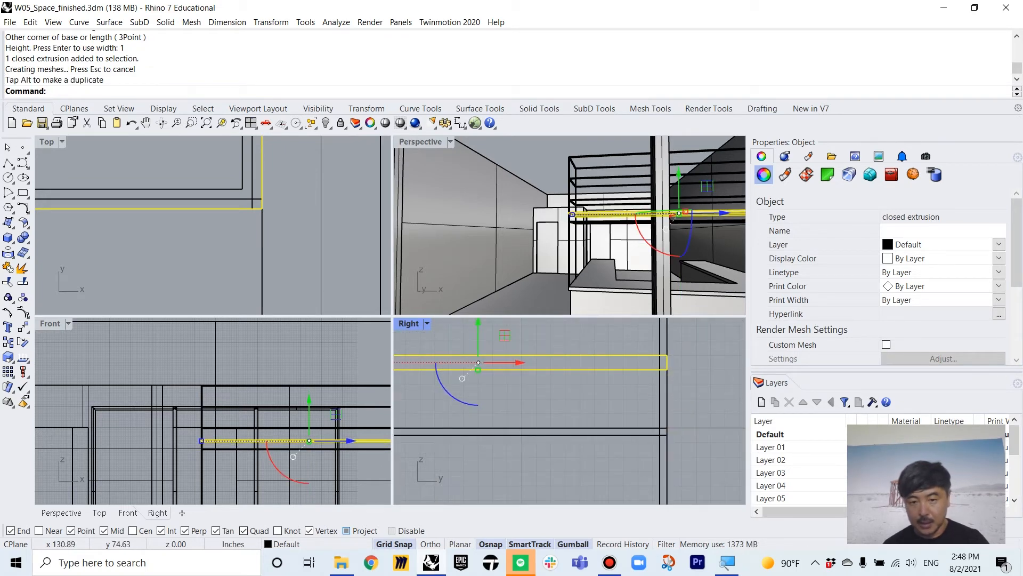
text(m)
key(Return)
click(667, 370)
click(674, 426)
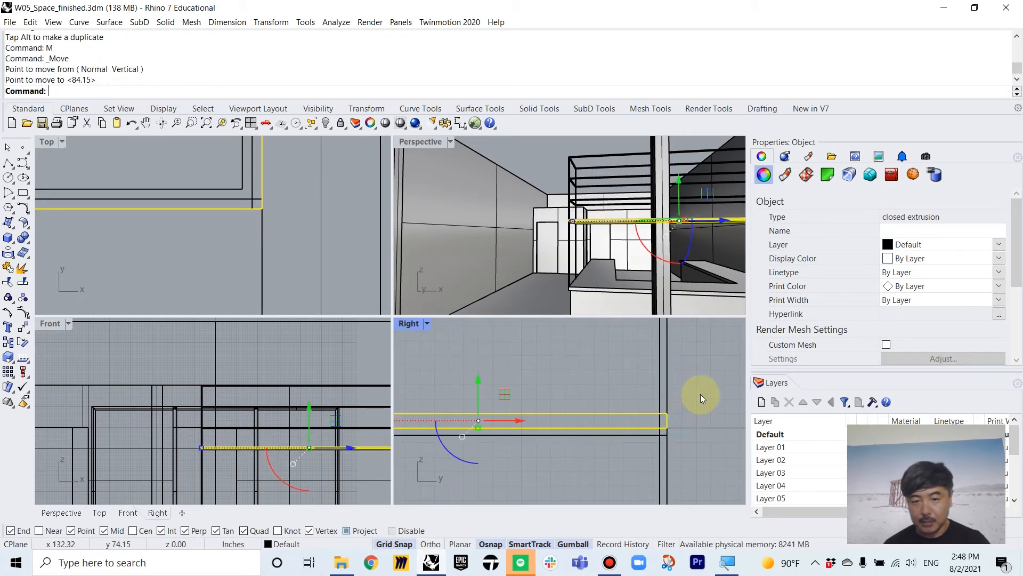
scroll(606, 366, down, 10)
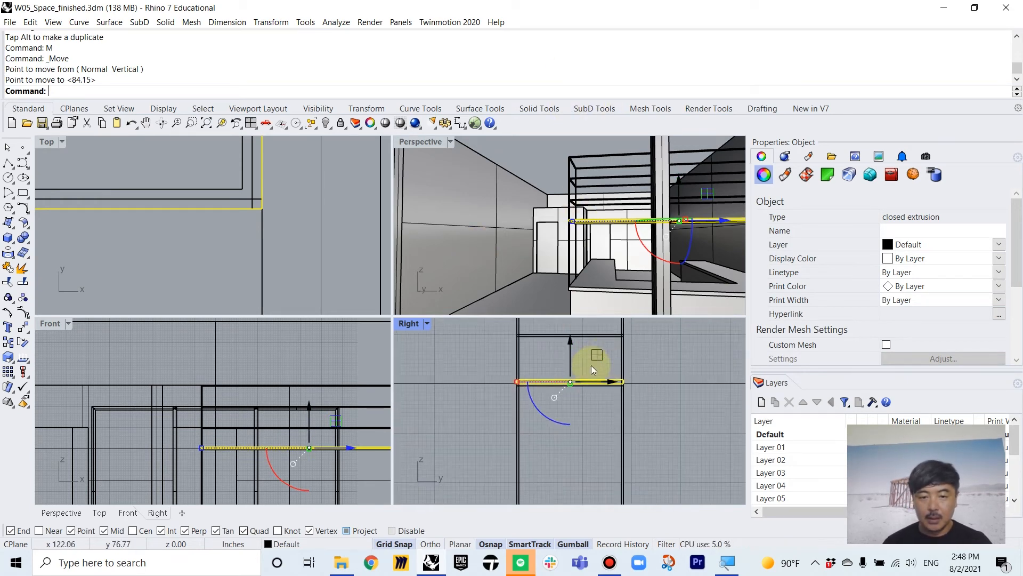
scroll(620, 381, up, 8)
text(c)
key(Return)
key(Escape)
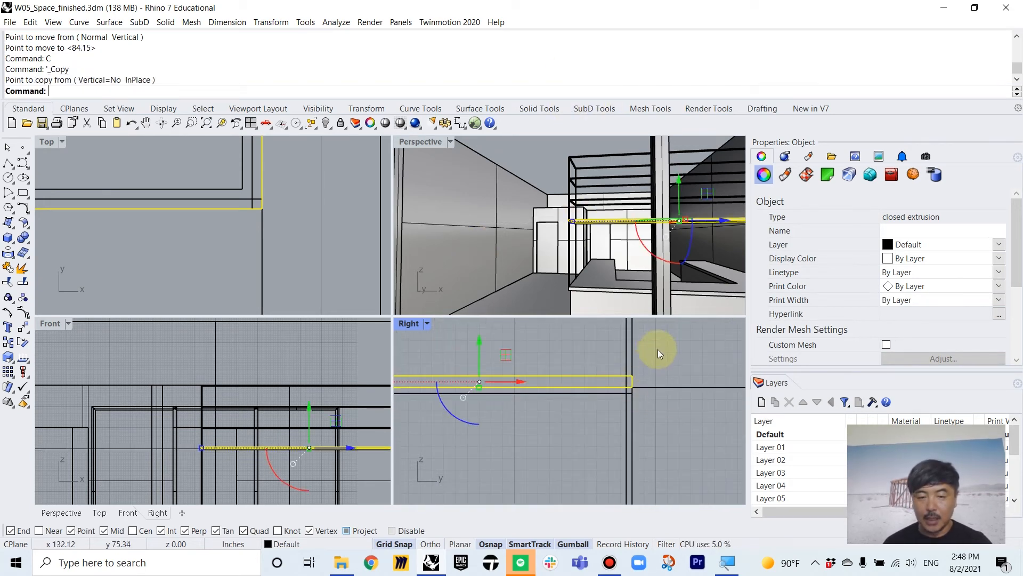
scroll(680, 352, down, 6)
key(Escape)
Subtract the posts from the shelf board with BooleanDifference, with DeleteInput set to No to keep the posts
right_drag(652, 230, 546, 260)
click(472, 226)
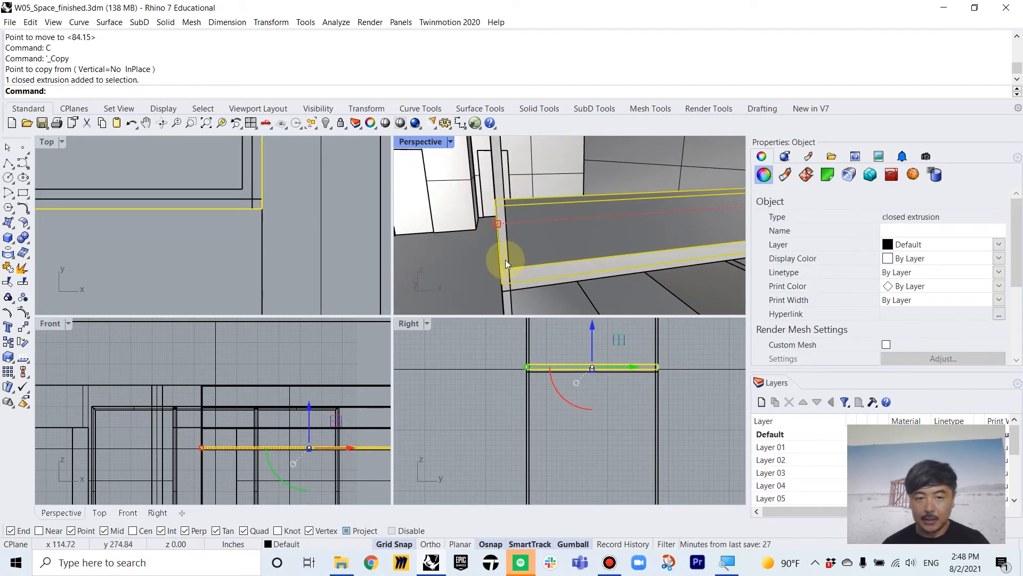
text(bd)
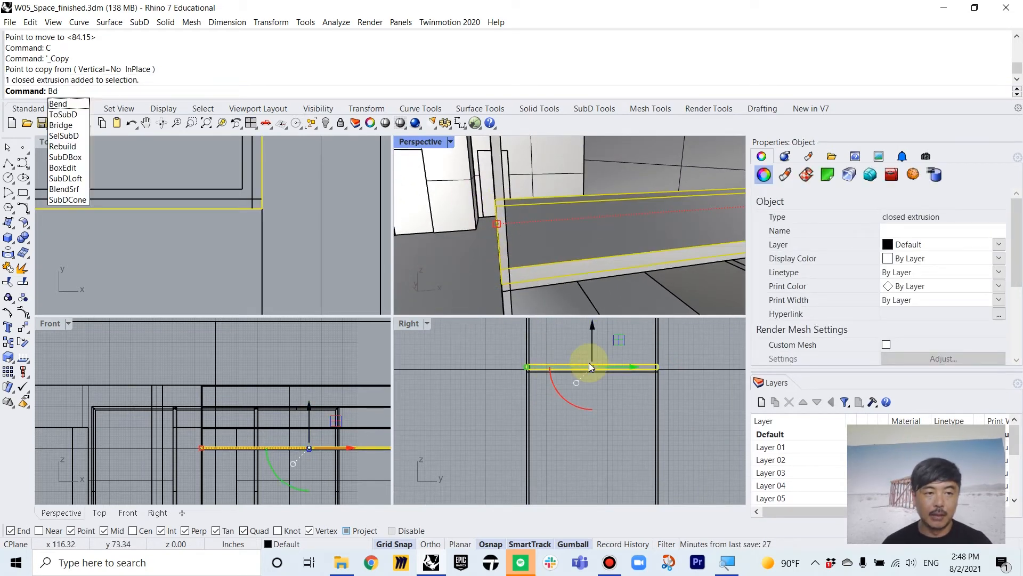
key(Return)
click(212, 91)
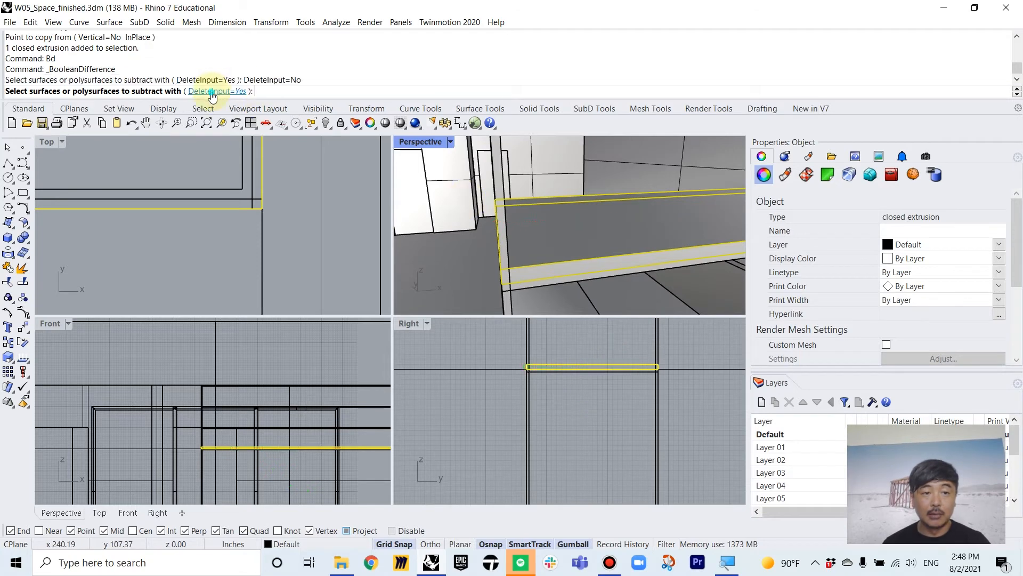
drag(680, 346, 456, 348)
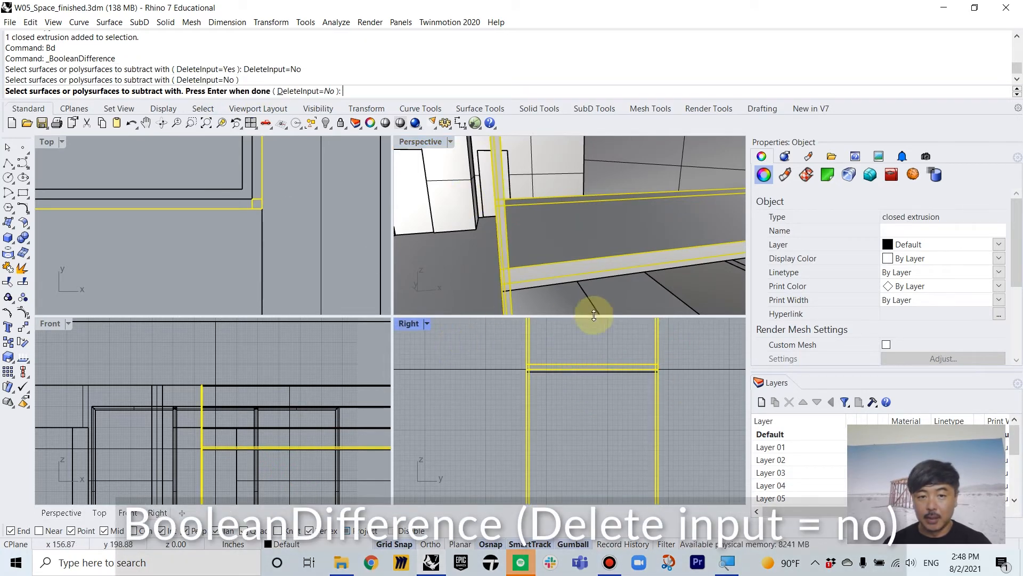
right_click(589, 264)
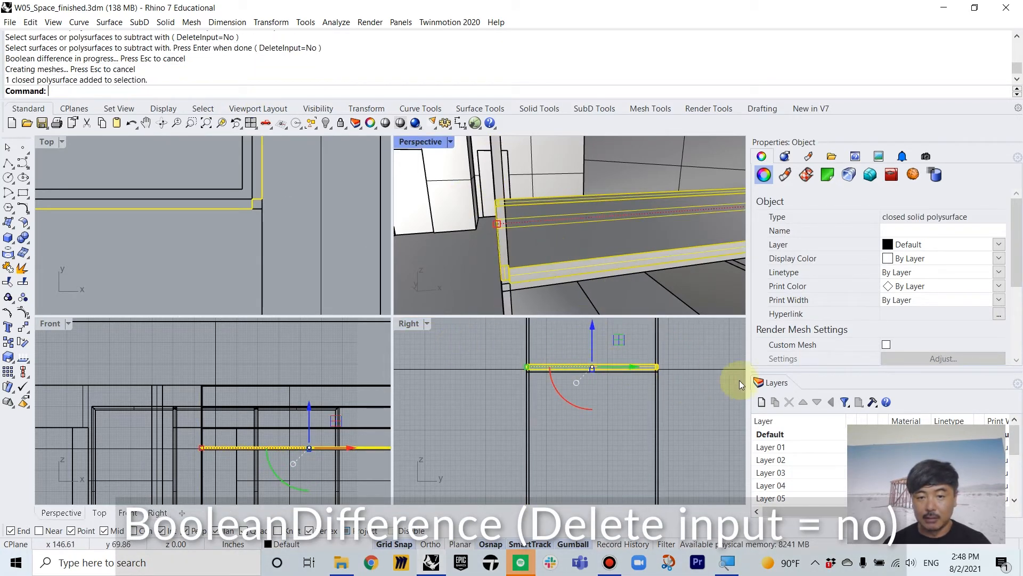
Copy the notched shelf board in the right elevation onto the top faces of the next two rings of bars above
scroll(661, 360, up, 4)
text(c)
key(Return)
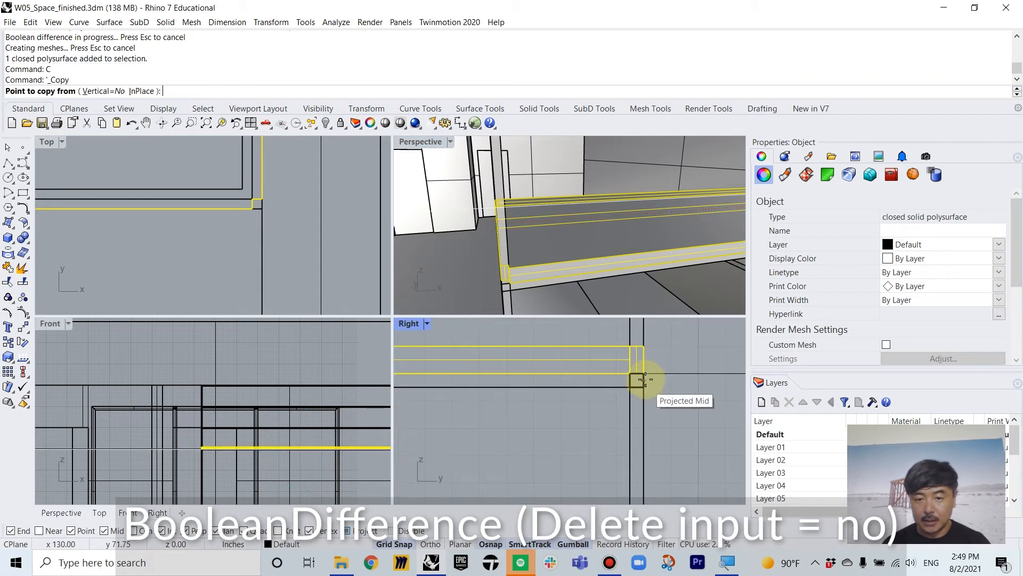
click(645, 378)
scroll(653, 395, down, 4)
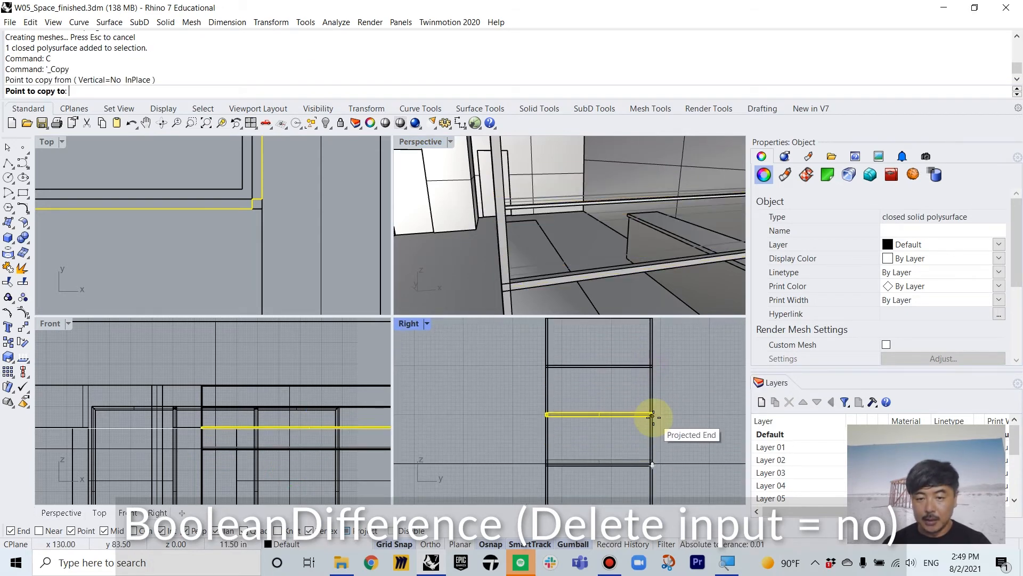
click(650, 406)
scroll(645, 421, up, 4)
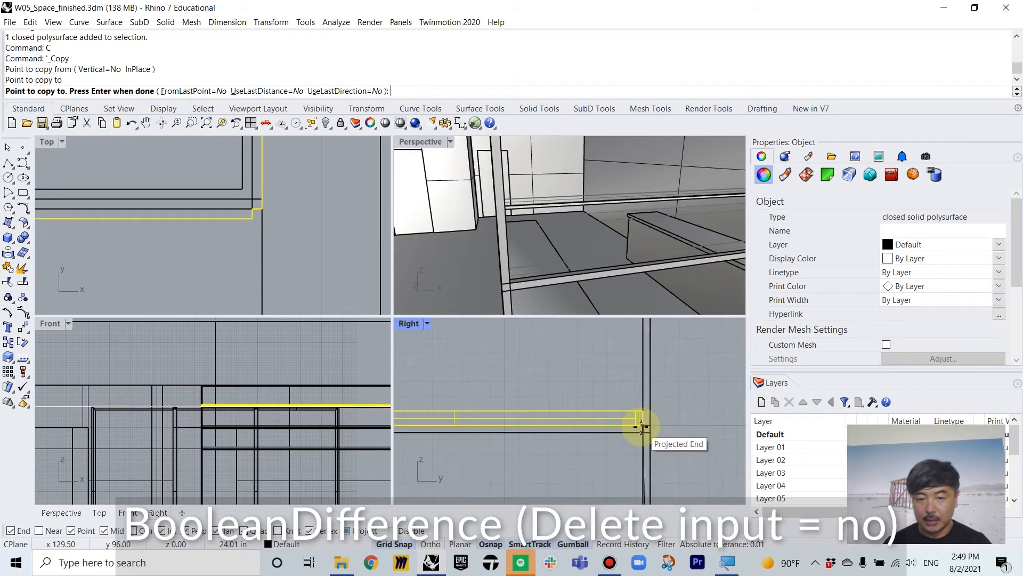
click(650, 426)
key(Return)
click(677, 403)
Draw a 12 x 12 x 2 inch box in plan starting from the outer corner of the back counter
scroll(640, 232, down, 4)
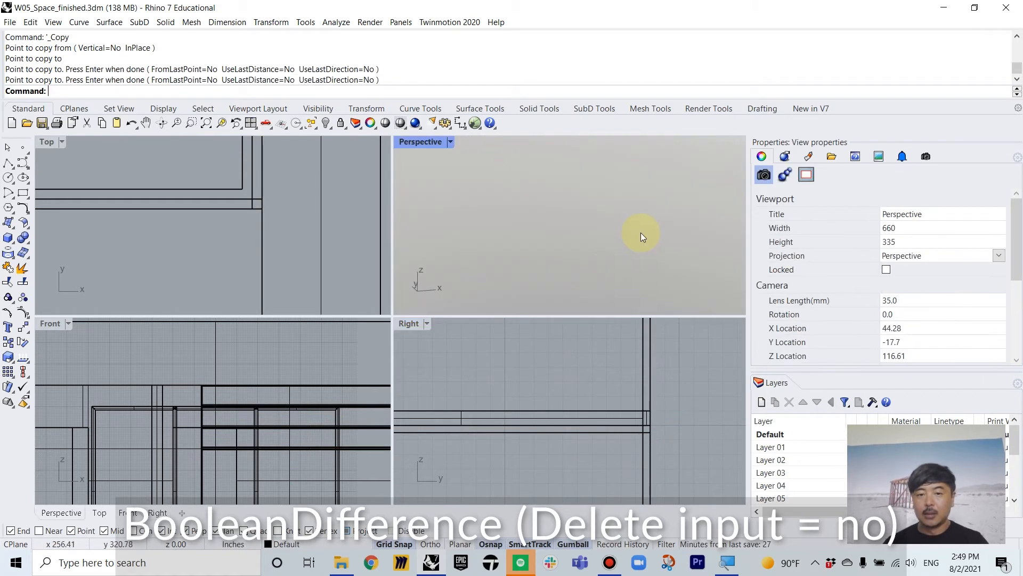
shift+right_drag(639, 243, 570, 238)
double_click(421, 141)
right_drag(422, 145, 334, 249)
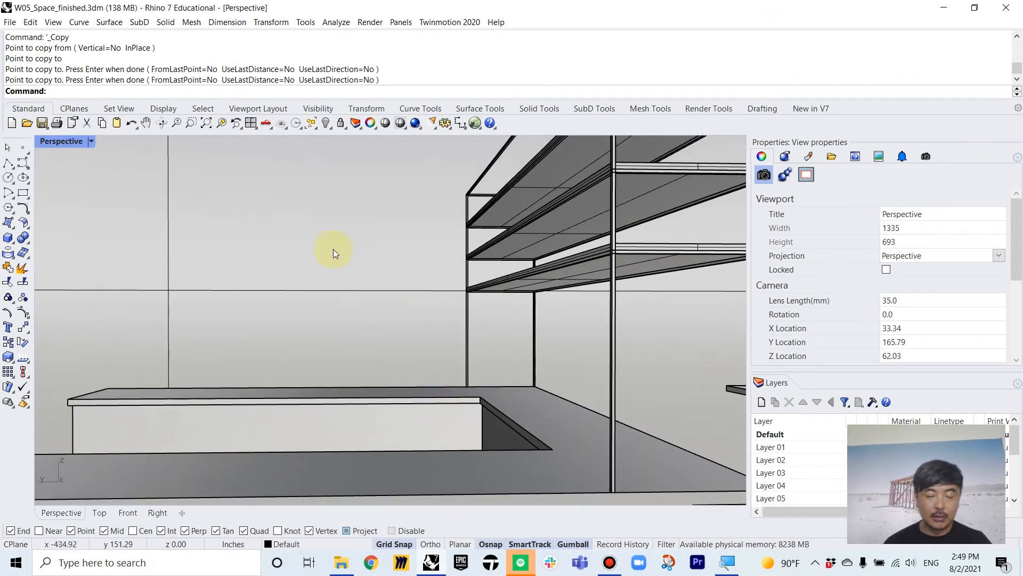
double_click(47, 139)
scroll(187, 218, down, 10)
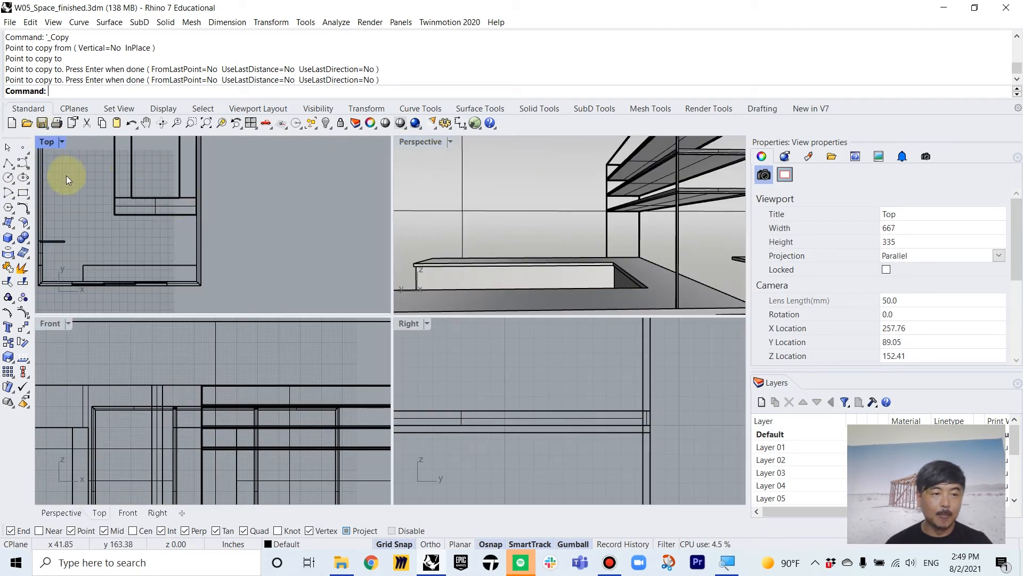
click(8, 238)
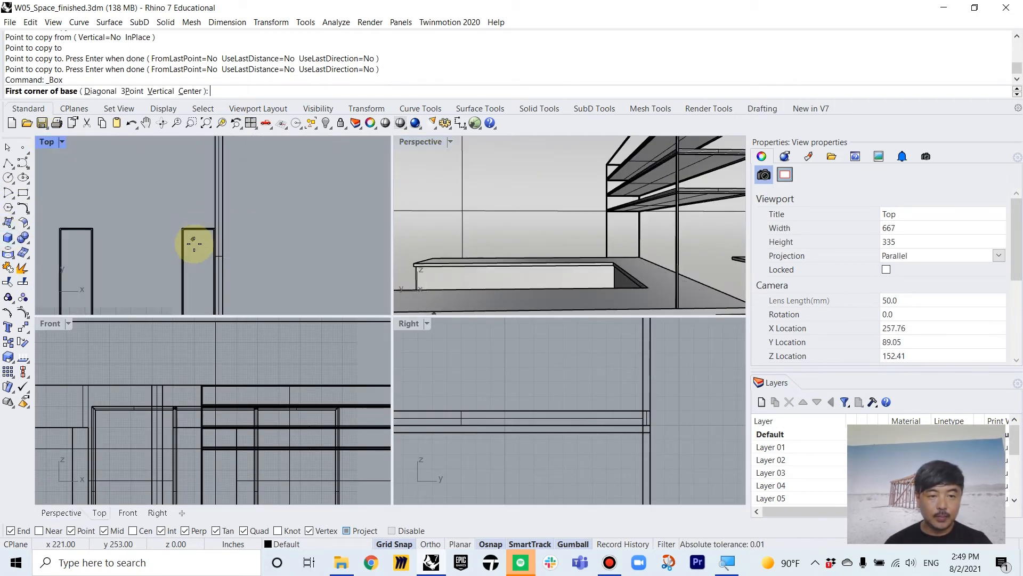
scroll(163, 264, down, 2)
right_drag(162, 293, 200, 295)
scroll(195, 244, up, 6)
scroll(201, 186, up, 6)
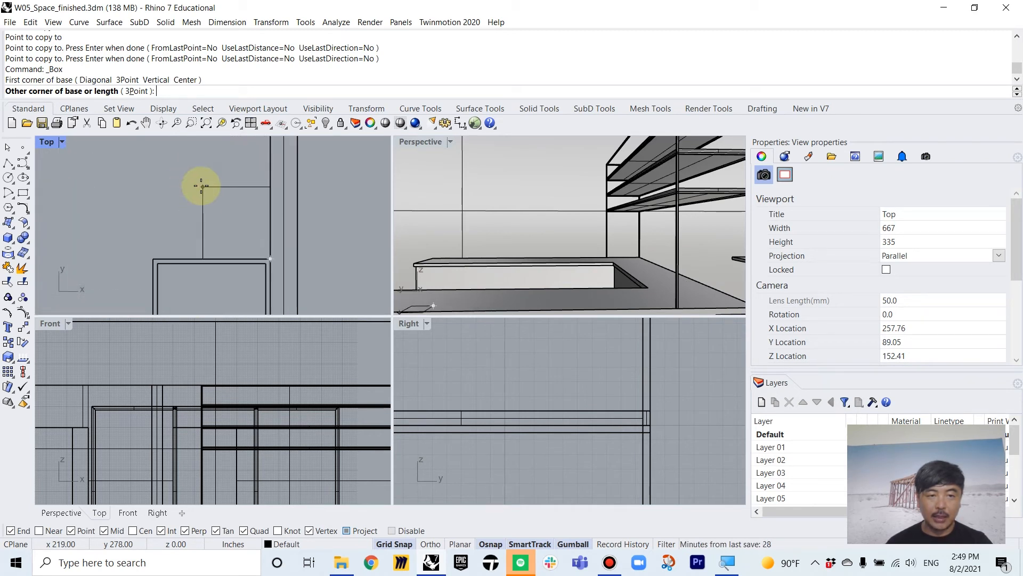
text(12)
key(Return)
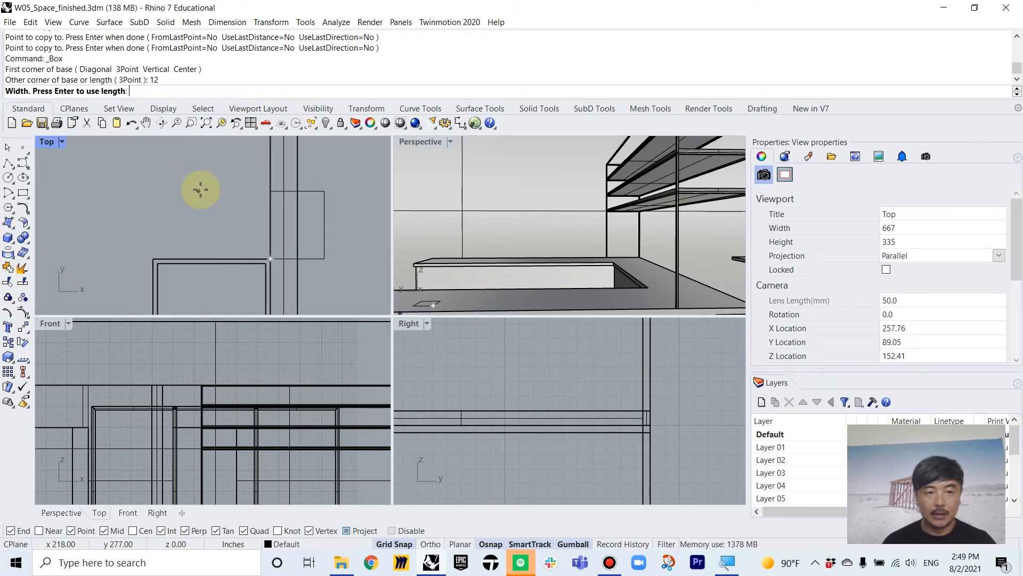
text(12)
key(Return)
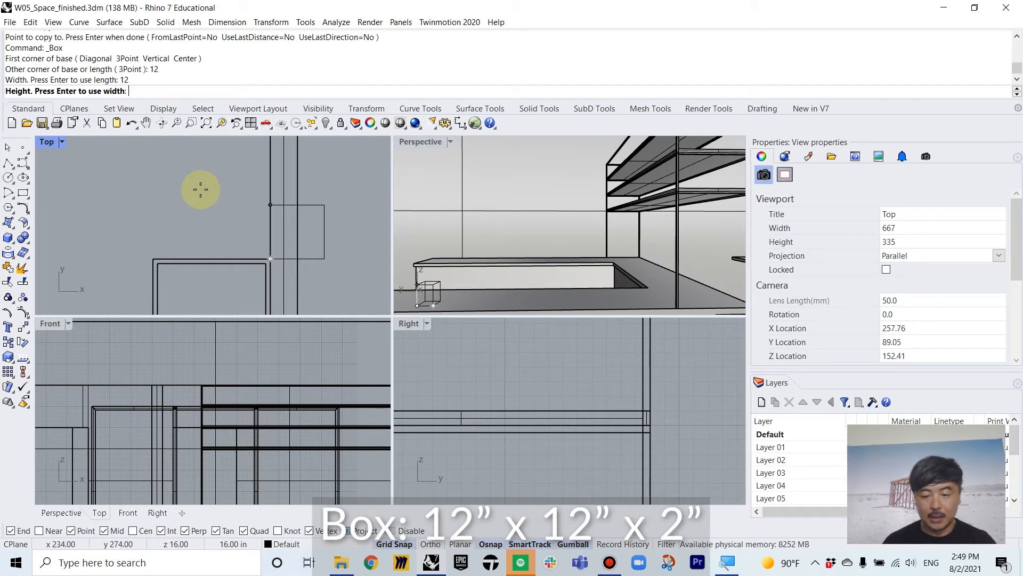
text(2)
key(Return)
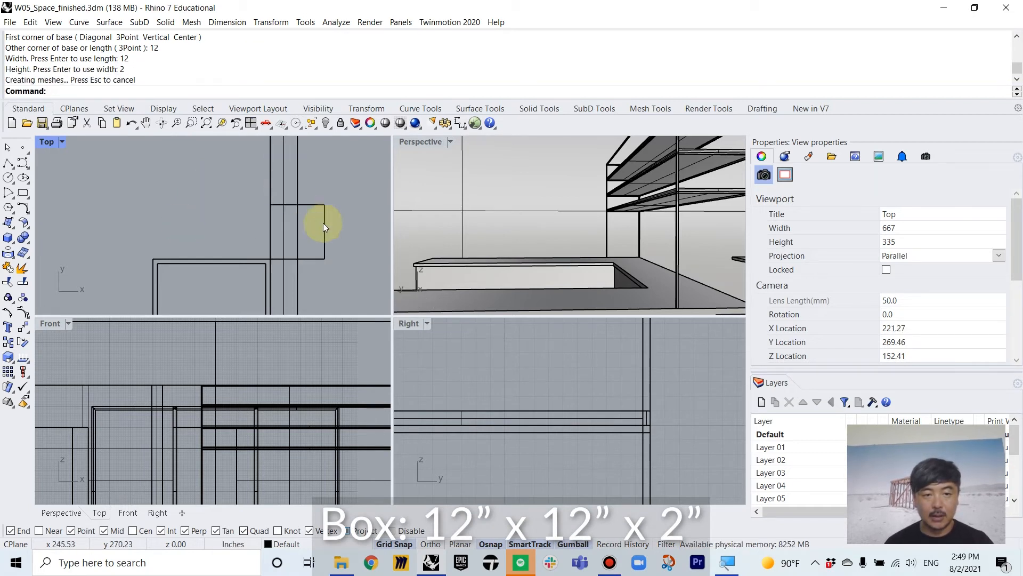
Move the box by its corner into the back counter's outer corner in plan and raise it above the counter in the right elevation
click(323, 224)
text(m)
key(Return)
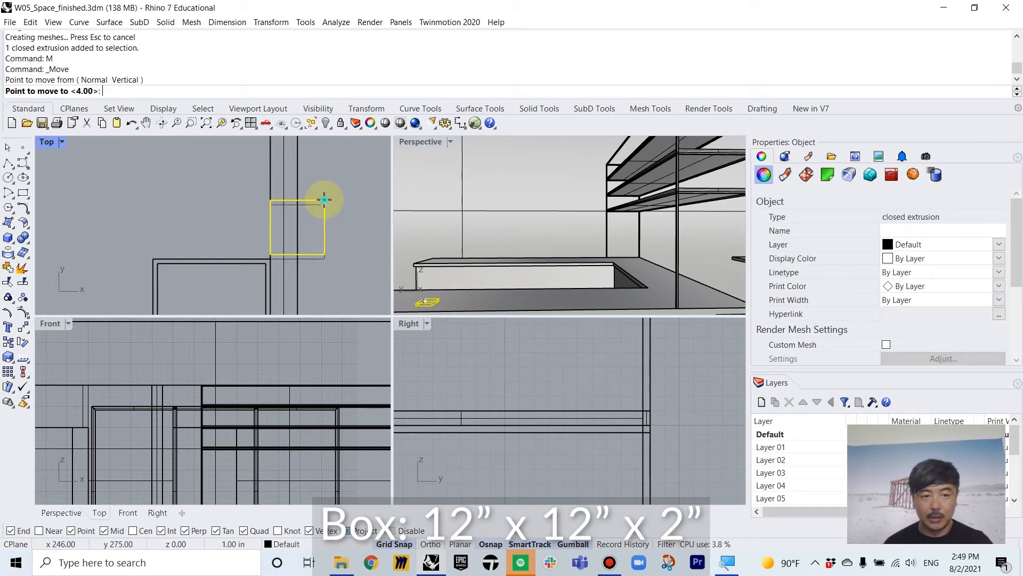
click(324, 205)
click(270, 258)
scroll(526, 373, down, 5)
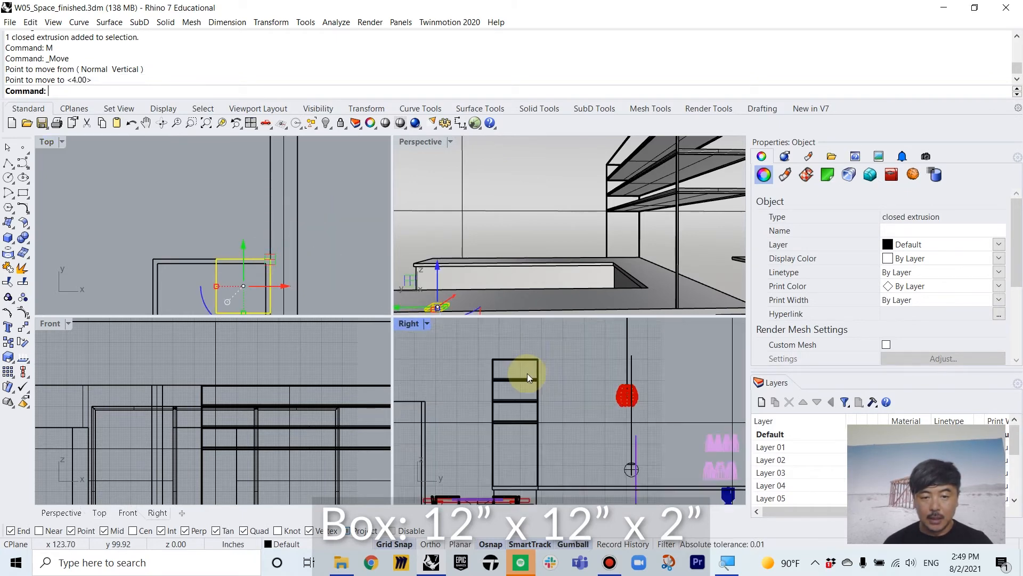
drag(653, 429, 645, 390)
scroll(655, 394, up, 2)
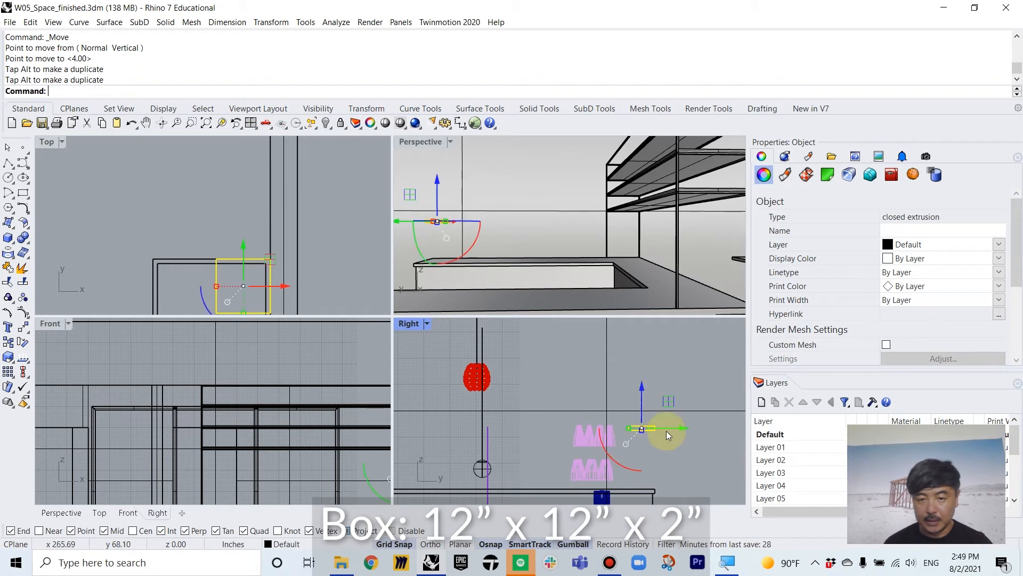
Copy the raised box 12 inches straight up in the right elevation
right_drag(680, 456, 631, 446)
text(c)
key(Return)
click(641, 448)
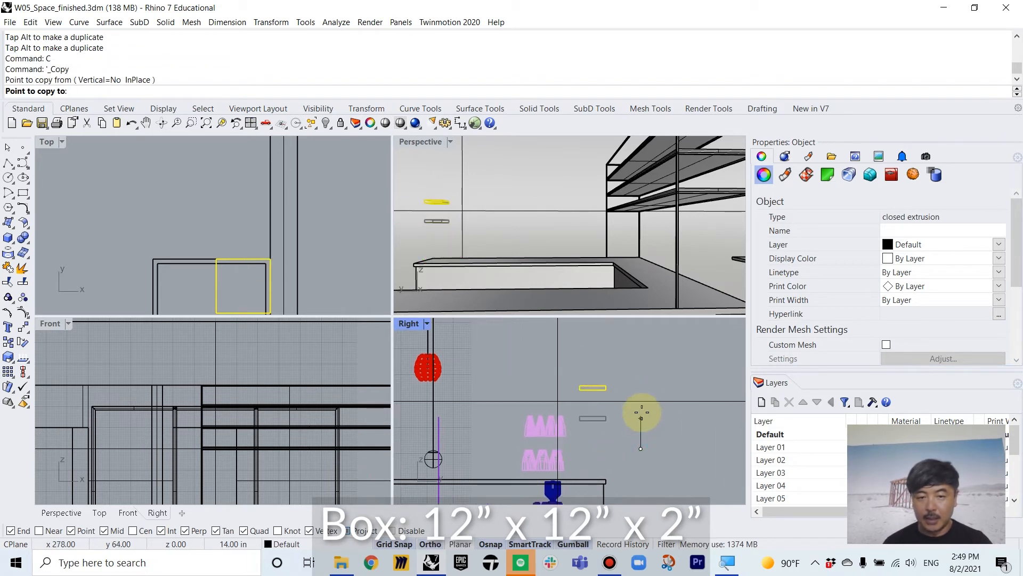
text(12)
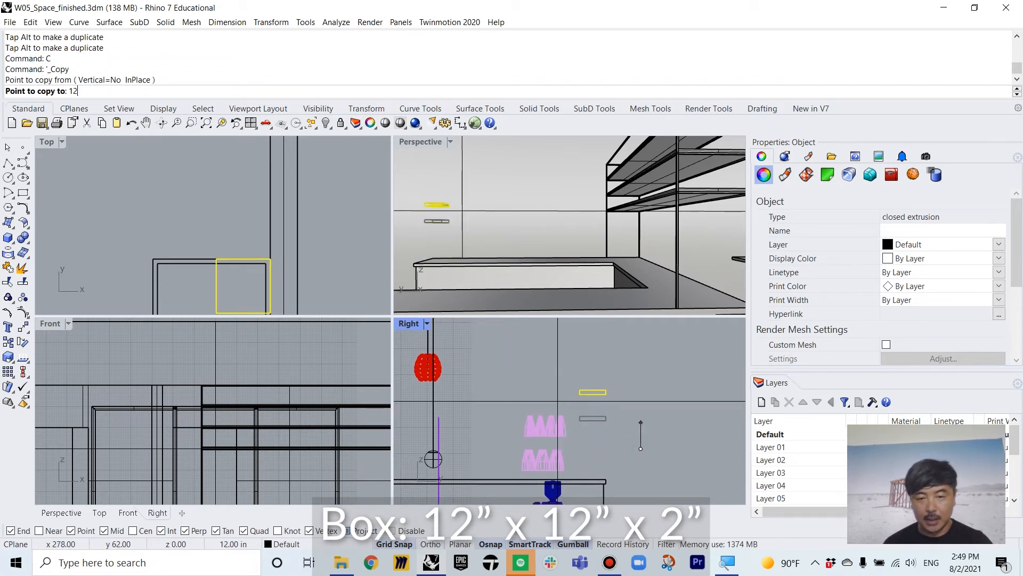
key(Return)
click(641, 408)
key(Return)
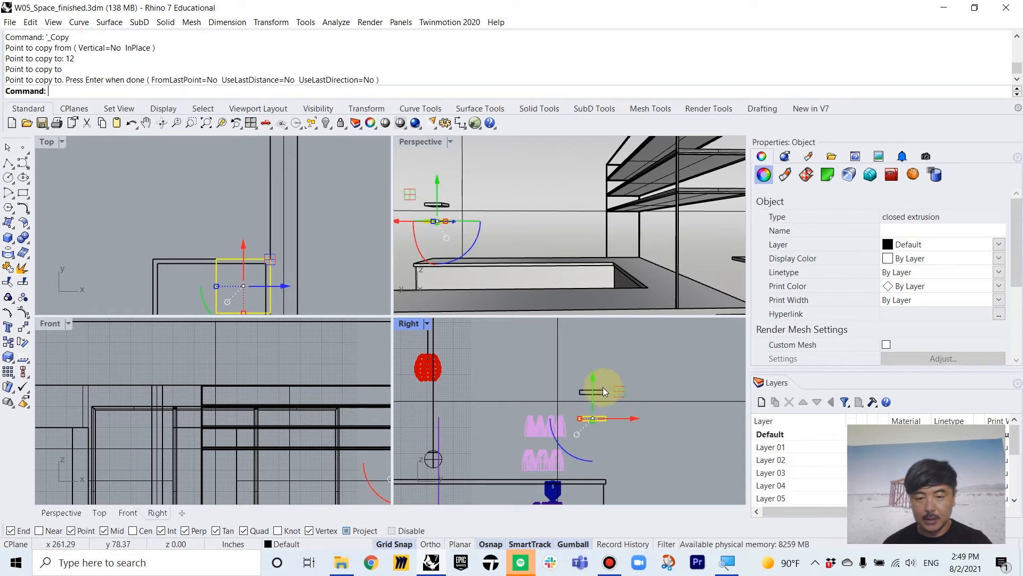
Copy the upper box another 12 inches up to make a third wall shelf in the right elevation
click(603, 387)
text(c)
key(Return)
click(687, 379)
text(12)
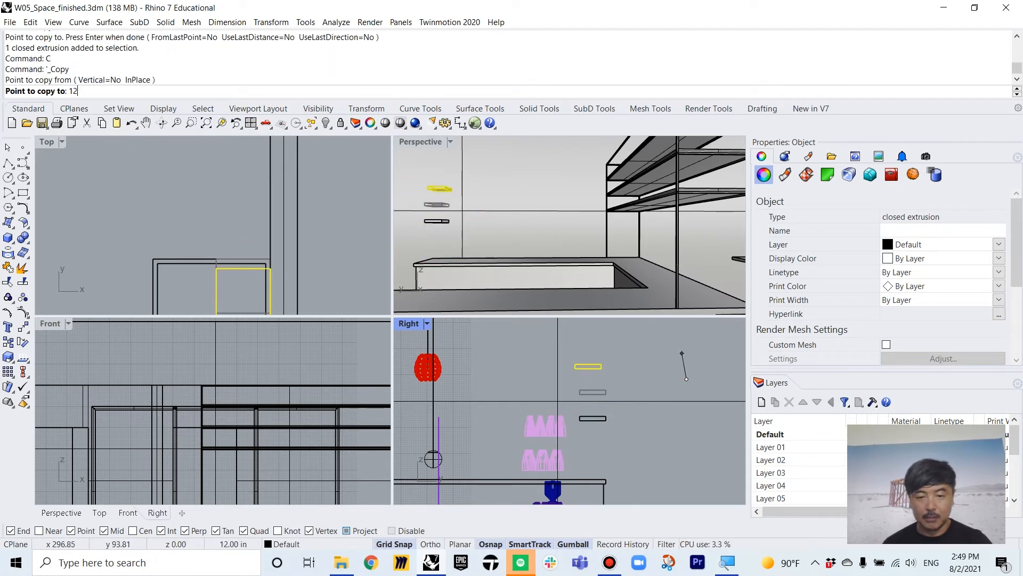
key(Return)
click(682, 354)
key(Return)
Stretch the three stacked boxes together along the wall in plan with Scale1D, turning them into long shelves above the back counter
scroll(651, 384, down, 10)
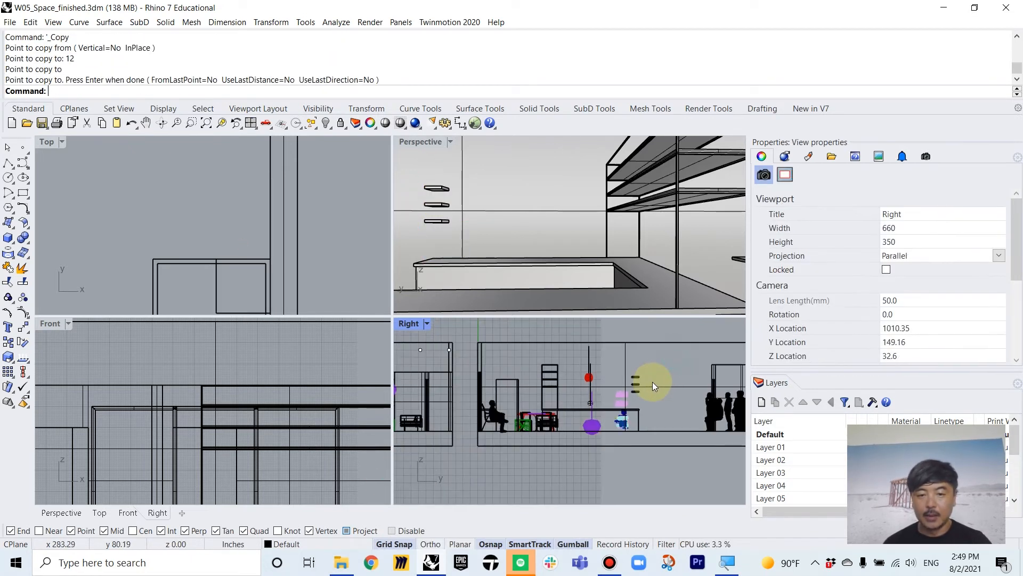
scroll(658, 247, down, 1)
scroll(240, 221, up, 3)
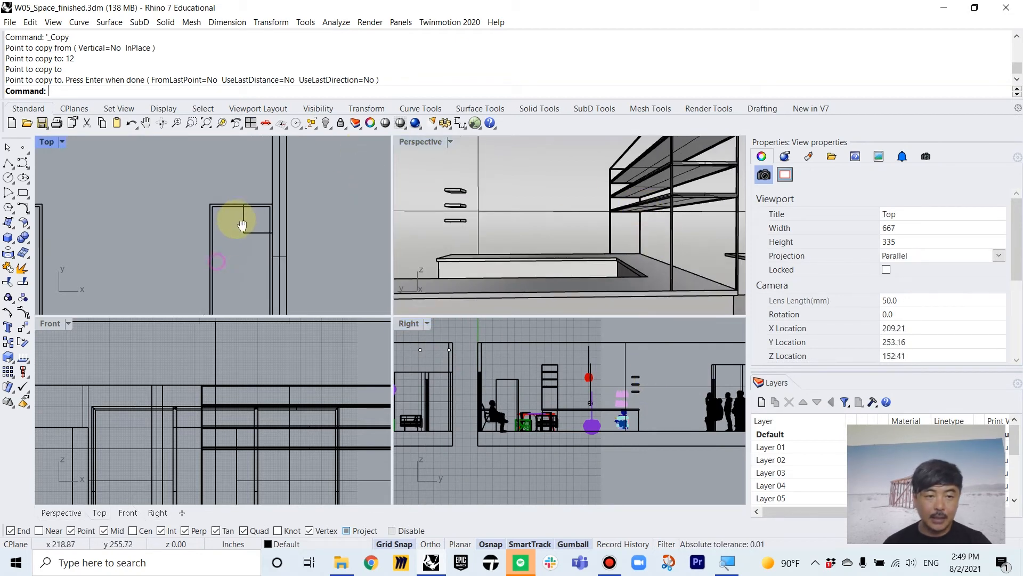
click(278, 246)
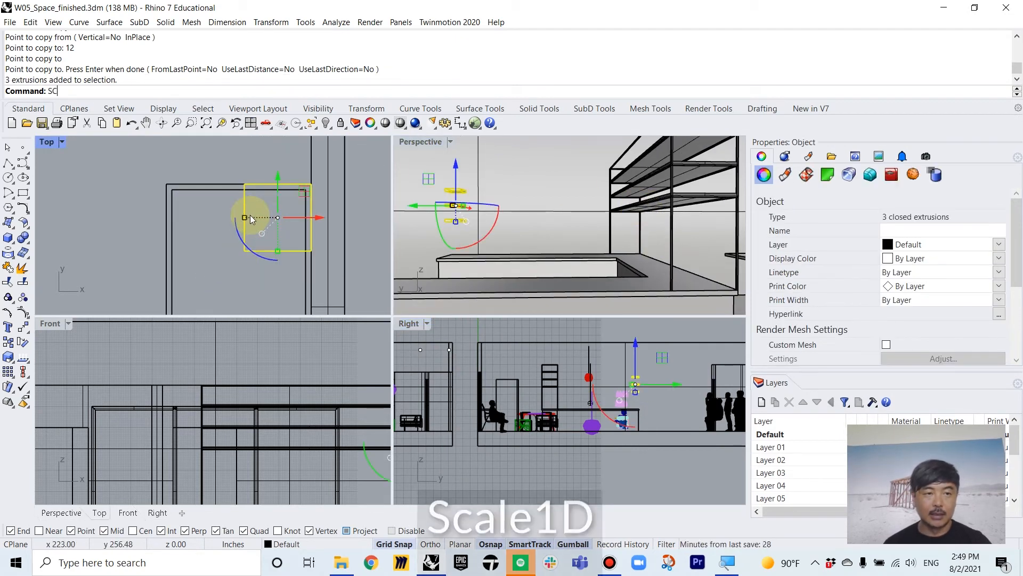
text(SC)
key(Down)
key(Down)
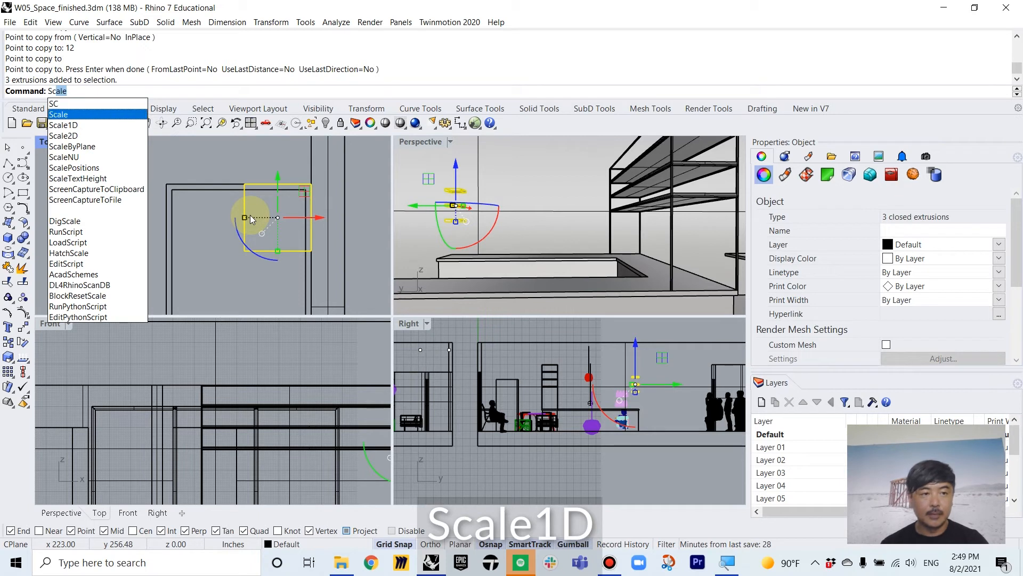
key(Return)
click(244, 184)
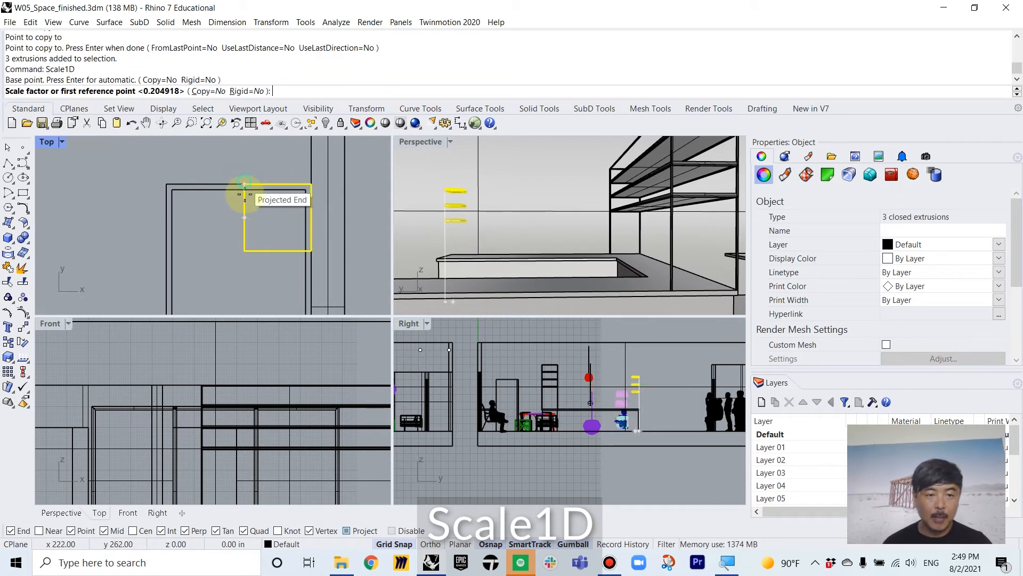
click(244, 249)
scroll(244, 248, down, 3)
scroll(244, 248, down, 2)
right_drag(244, 248, 264, 156)
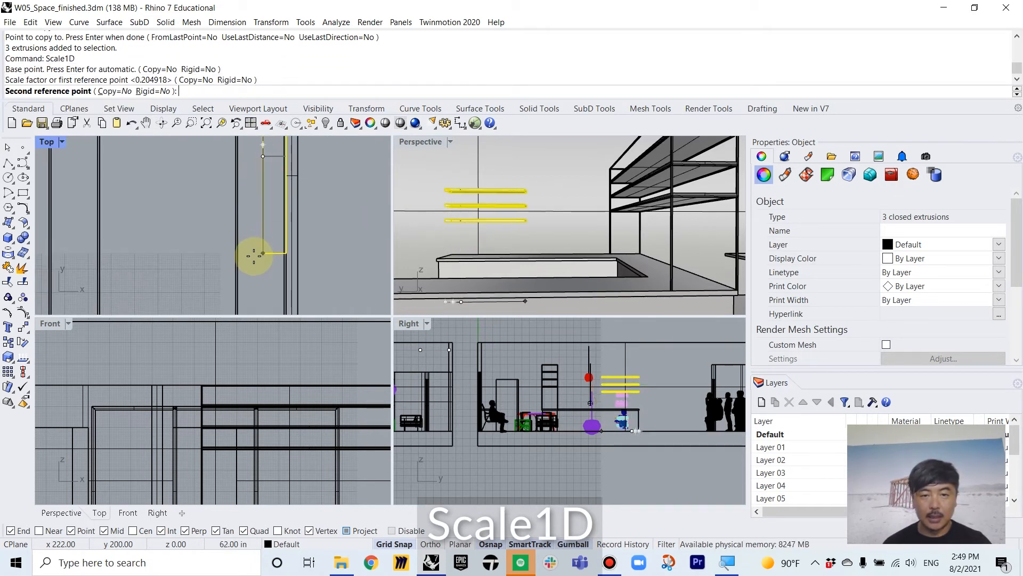
click(253, 287)
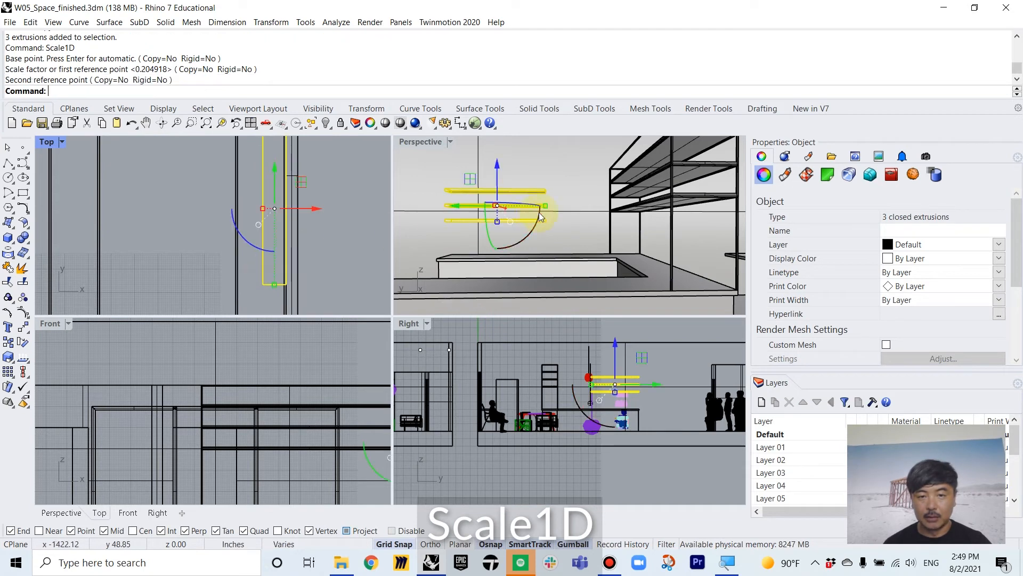
Select a chair mesh beside a round table in the furnished café plan and zoom all views to it
right_drag(578, 230, 586, 227)
double_click(426, 142)
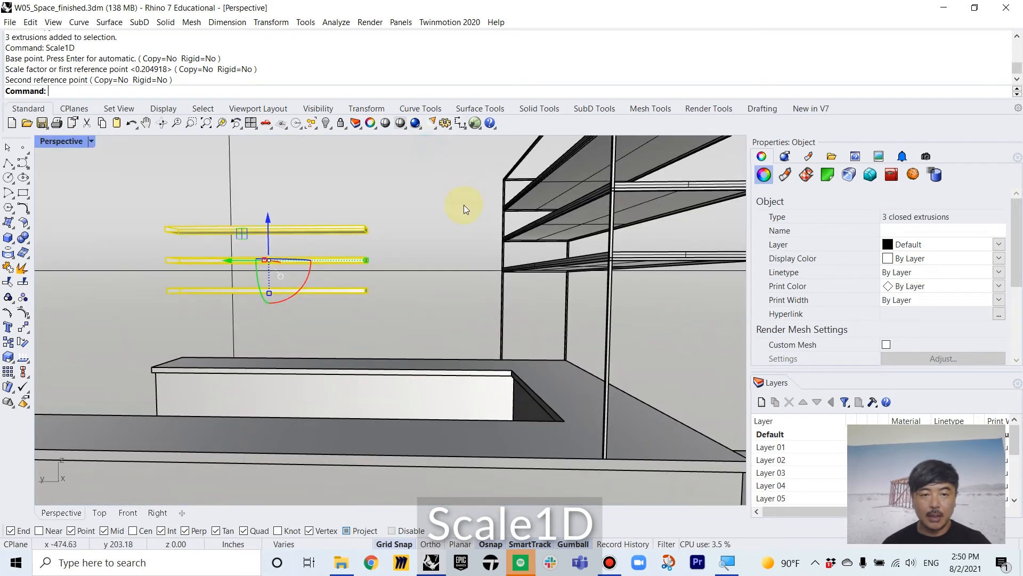
right_drag(464, 204, 452, 277)
scroll(444, 273, up, 3)
key(Escape)
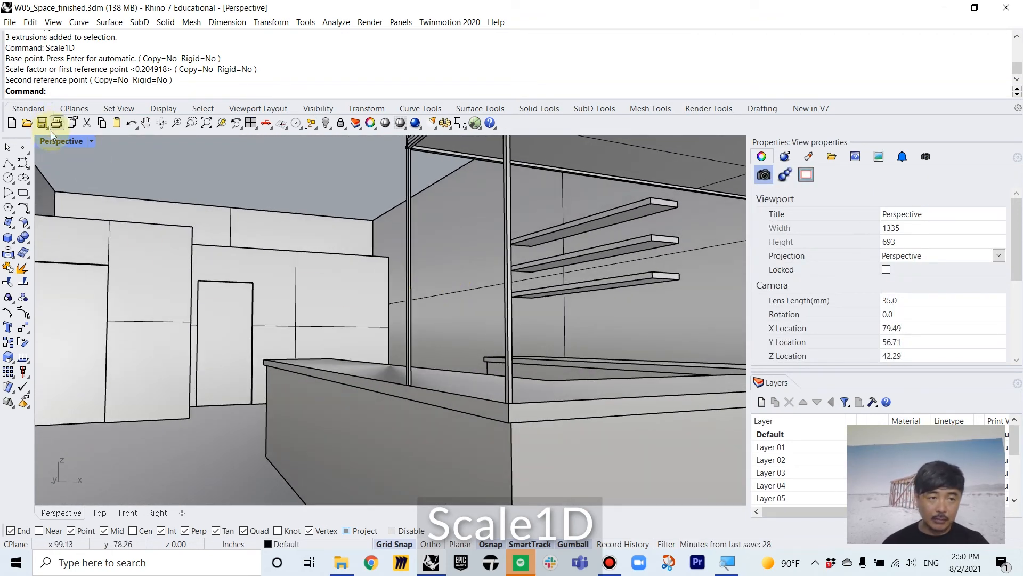
double_click(53, 141)
scroll(251, 258, down, 5)
scroll(233, 169, up, 2)
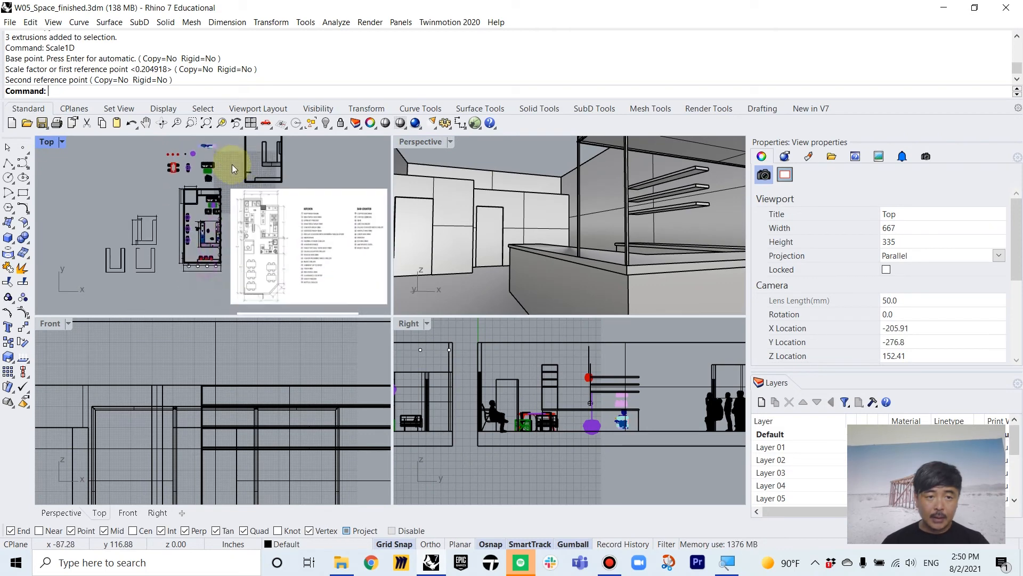
scroll(193, 236, up, 3)
click(198, 241)
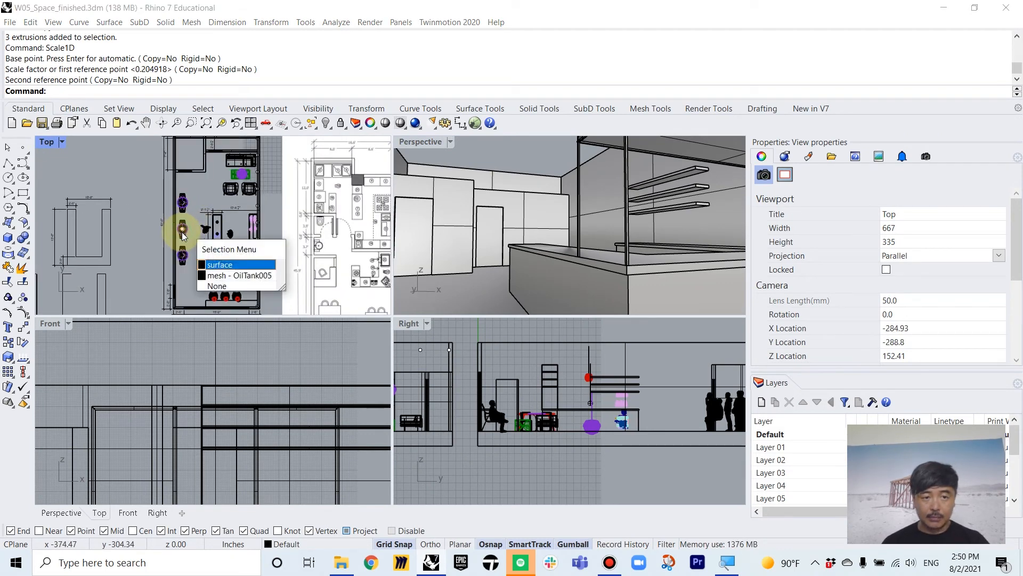
click(215, 276)
text(ZSA)
key(Return)
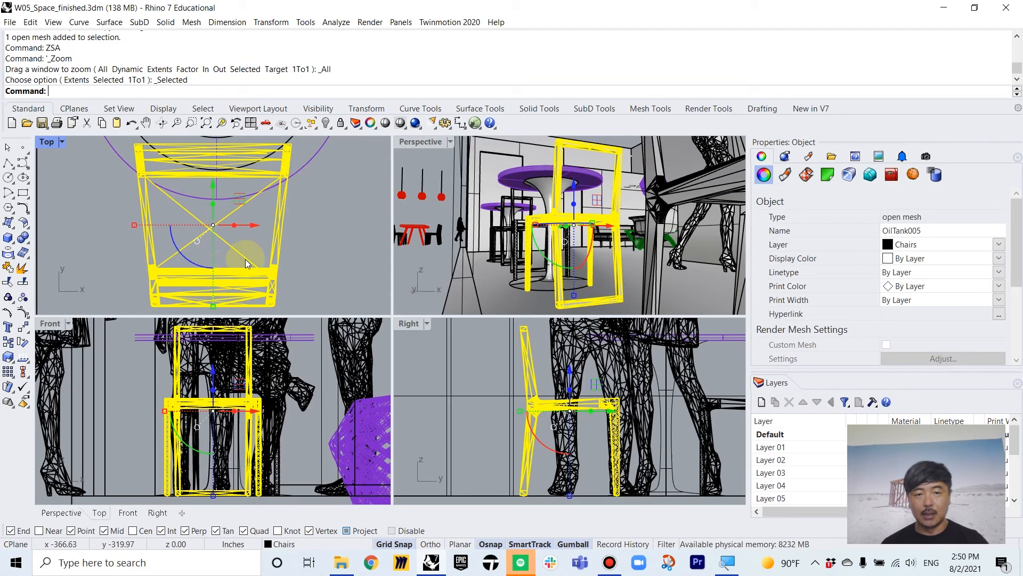
Show the hidden ceiling beams of the finished café with ShowSelected, then clear the selection
right_drag(540, 239, 536, 236)
text(ShowSelected)
key(Return)
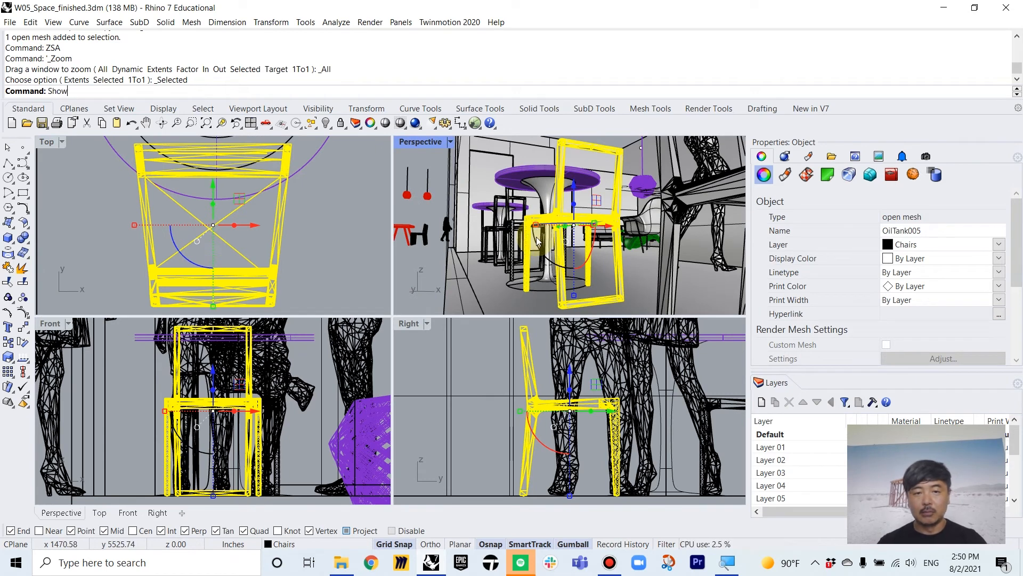
click(612, 150)
key(Return)
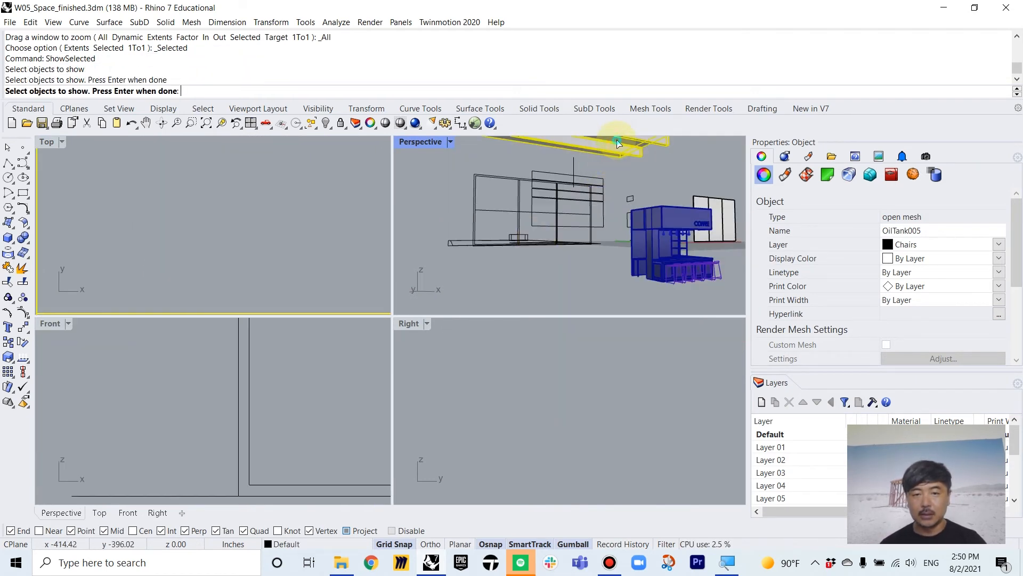
right_drag(520, 262, 530, 249)
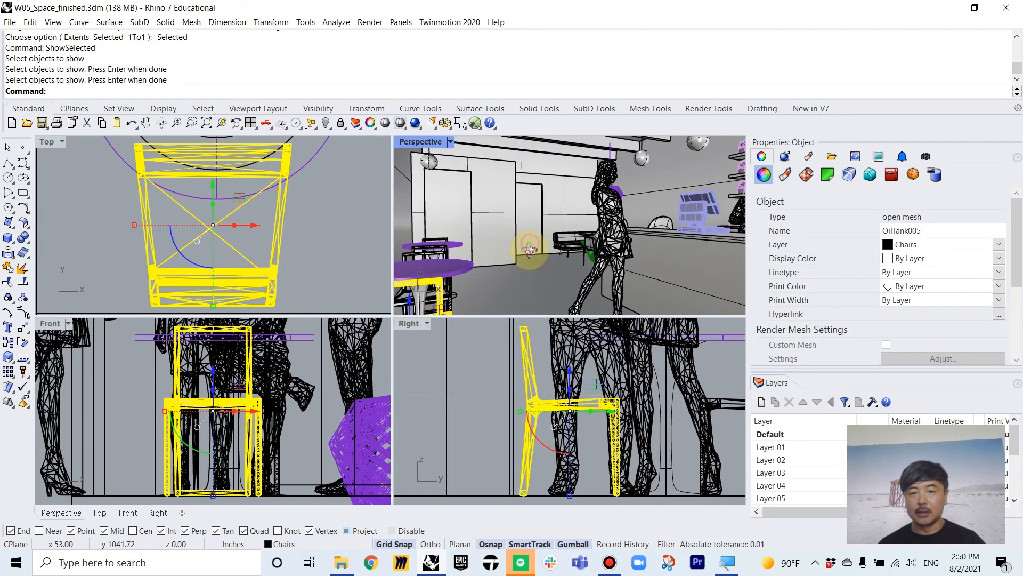
scroll(540, 232, down, 2)
key(Escape)
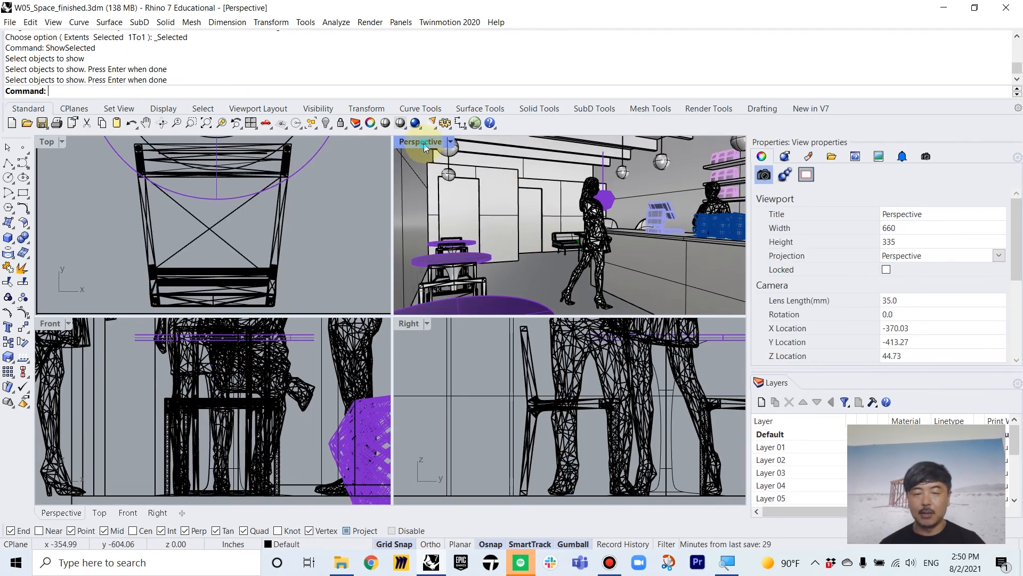
Examine the ceiling beams and surrounding room of the finished café in an enlarged perspective view
double_click(424, 142)
scroll(456, 296, up, 4)
scroll(457, 296, down, 4)
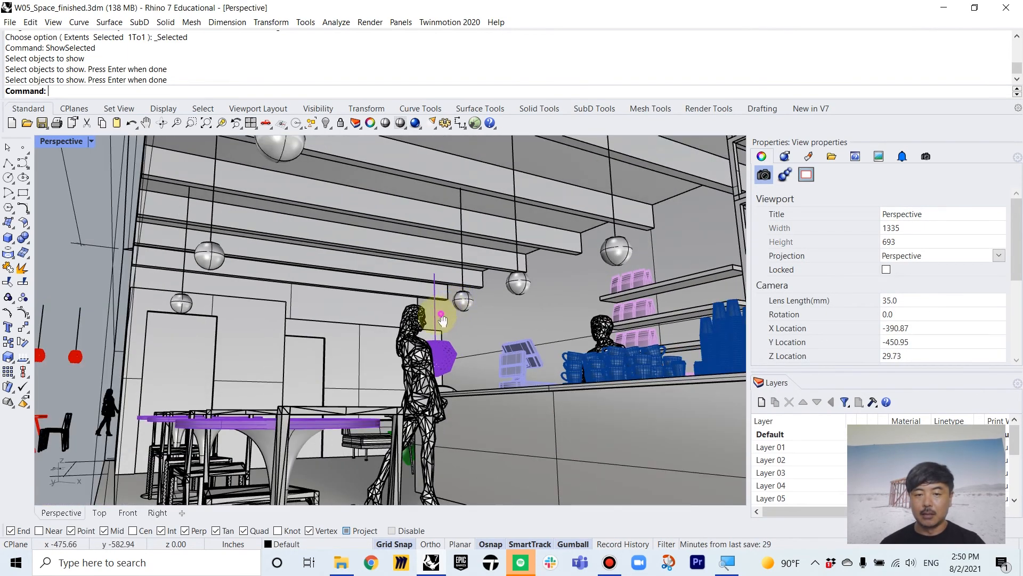
click(371, 207)
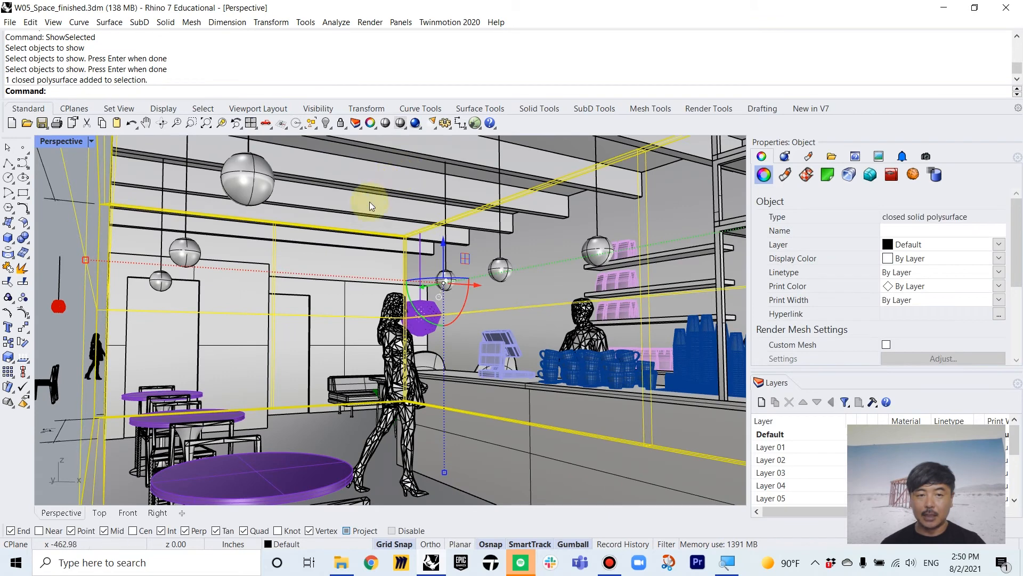
click(368, 187)
click(375, 159)
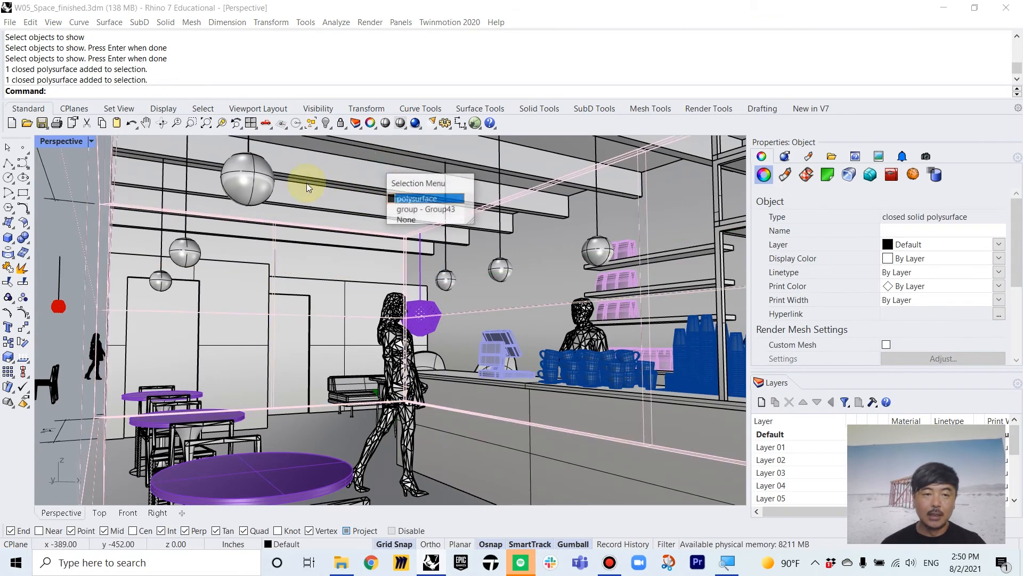
key(Return)
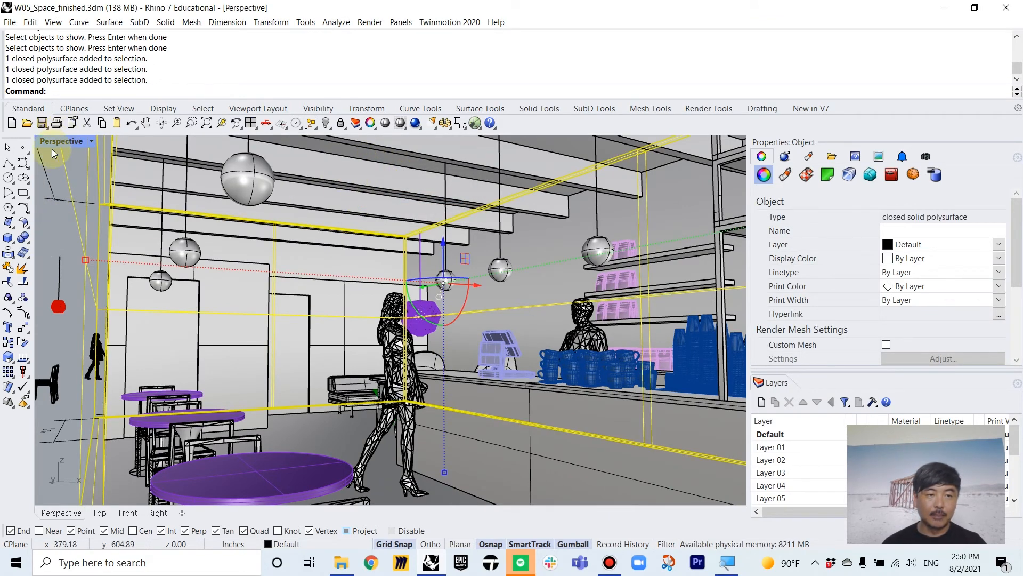
Select the floor slab extrusion of the working café room in plan and zoom all views to it
double_click(56, 140)
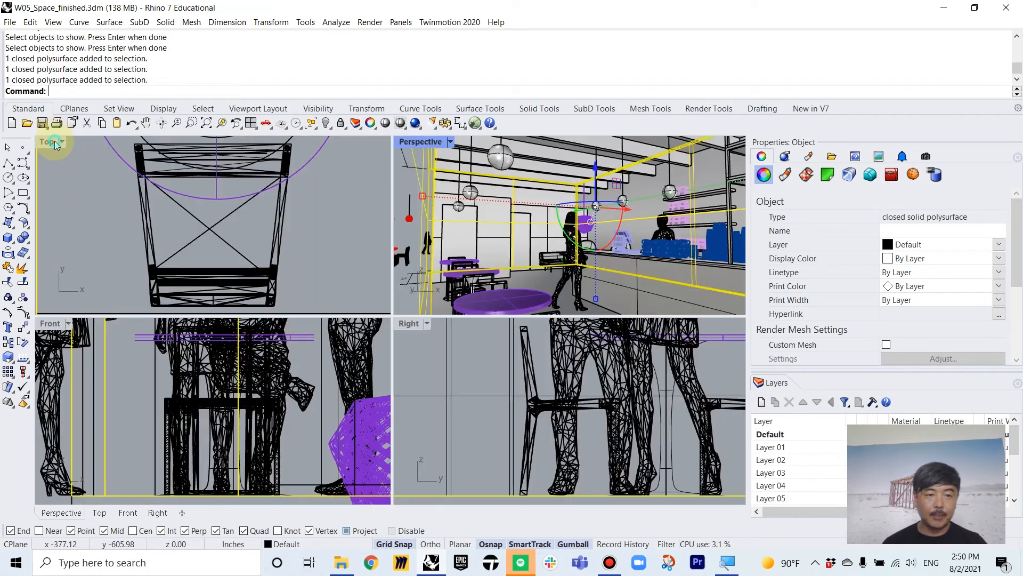
scroll(223, 201, down, 4)
scroll(223, 202, down, 5)
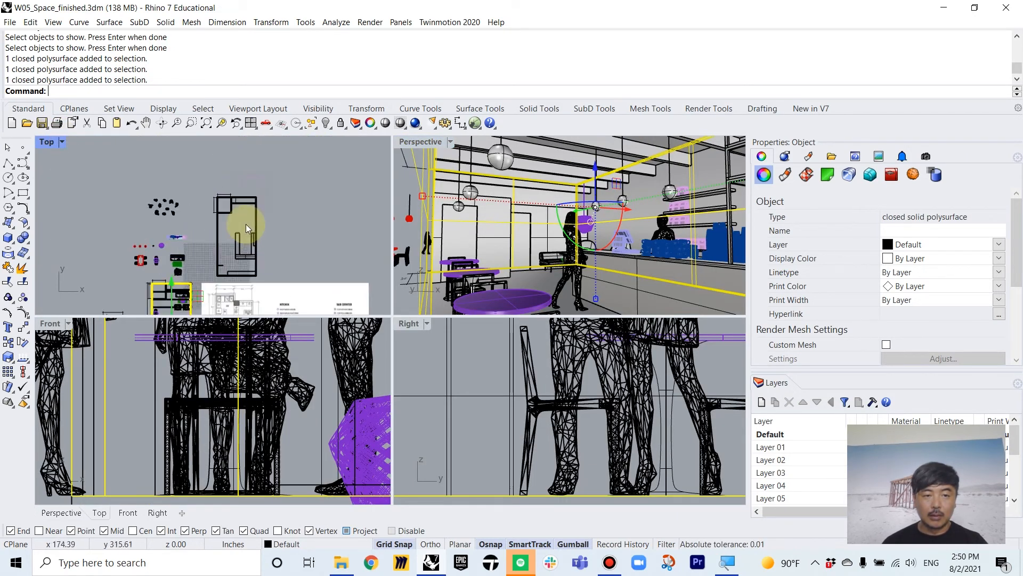
click(265, 217)
click(296, 265)
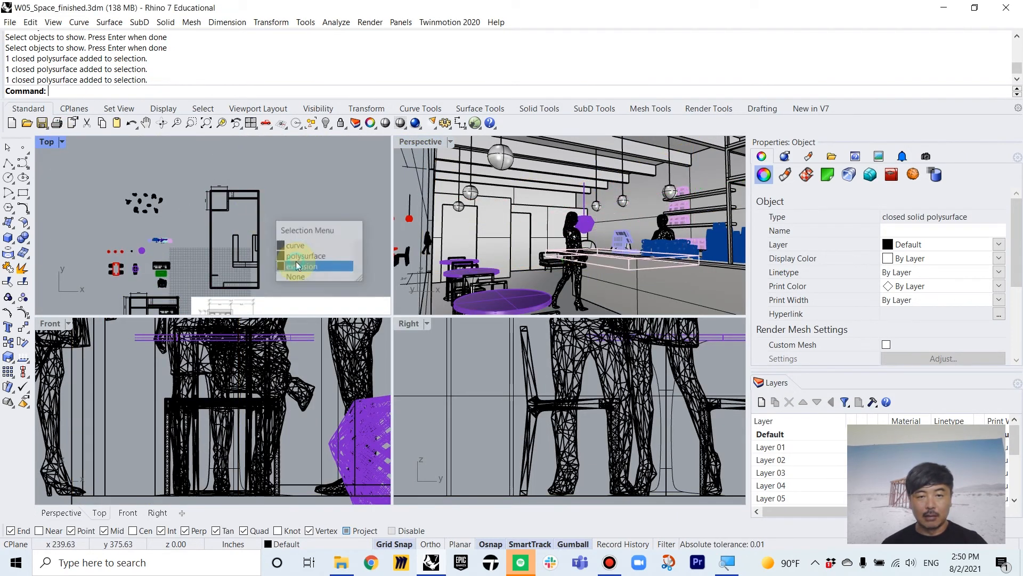
text(ZSA)
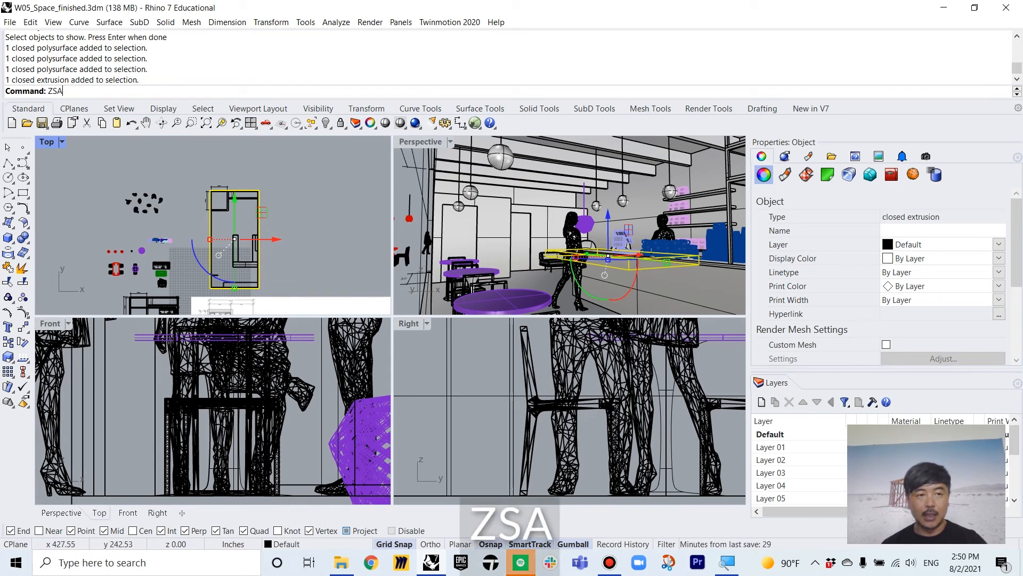
key(Return)
right_drag(556, 228, 616, 270)
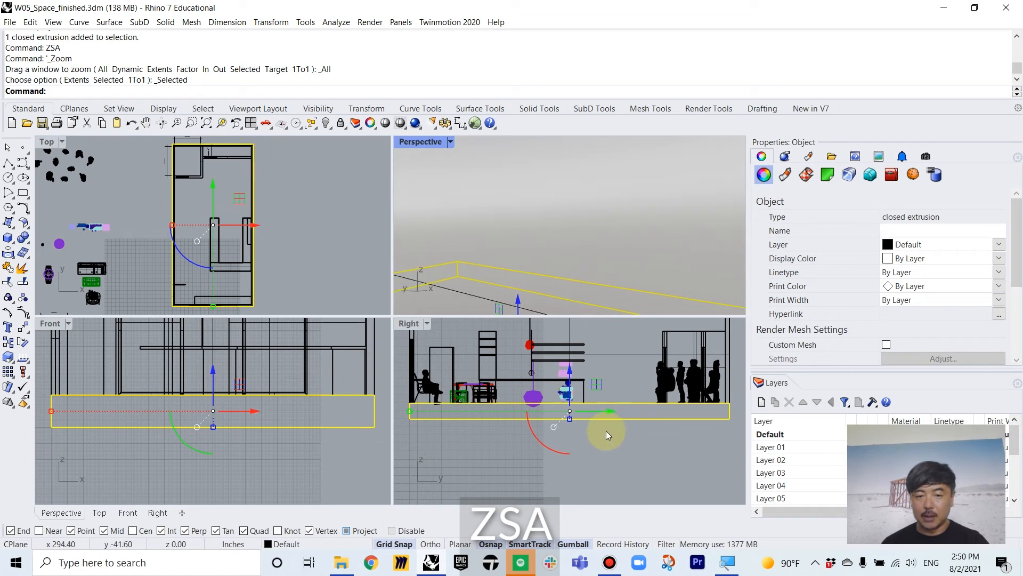
scroll(606, 431, down, 3)
mouse_move(606, 431)
right_down()
mouse_move(609, 454)
mouse_move(604, 433)
right_up()
scroll(597, 423, up, 3)
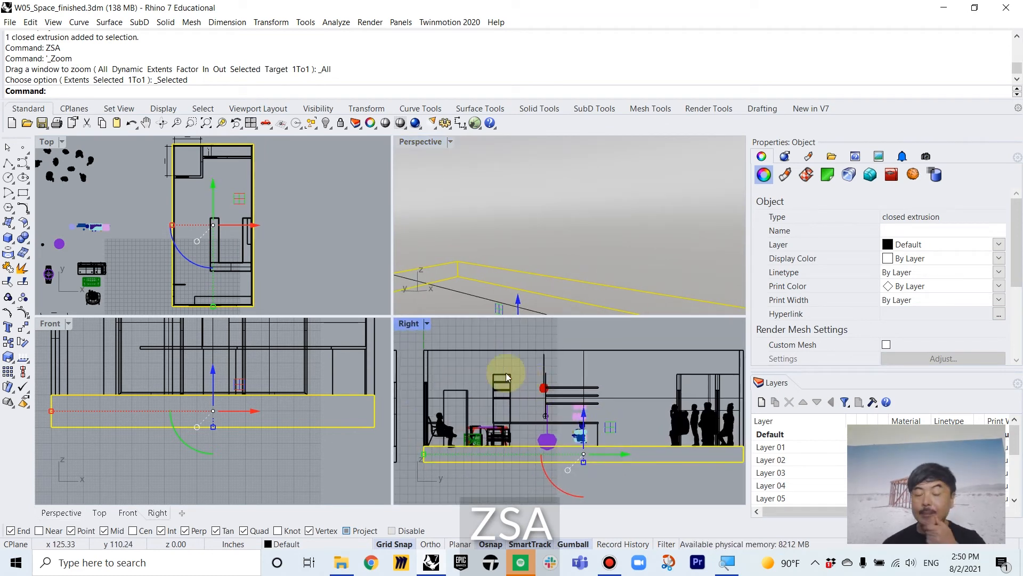
scroll(504, 372, up, 3)
double_click(409, 323)
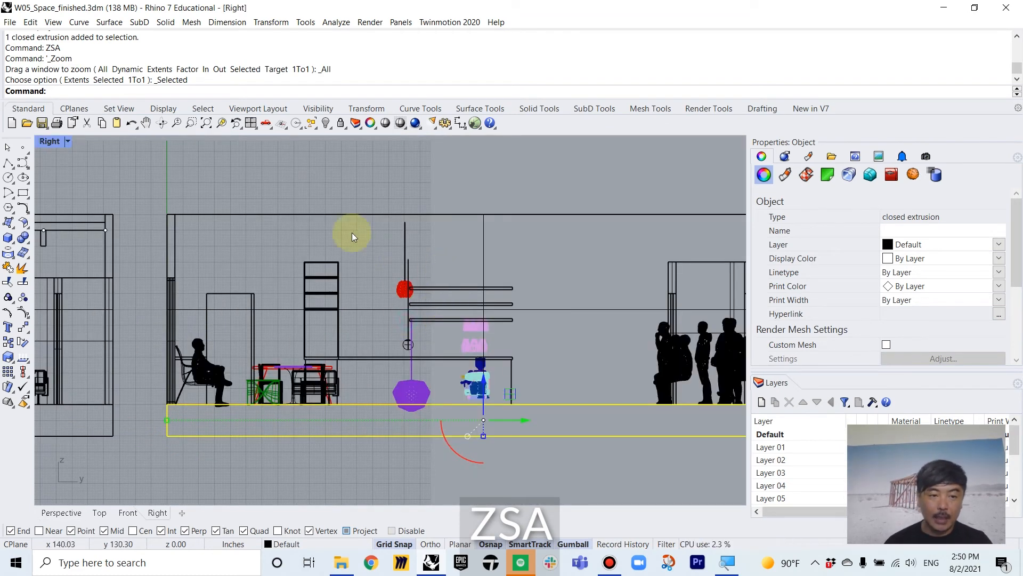
double_click(49, 141)
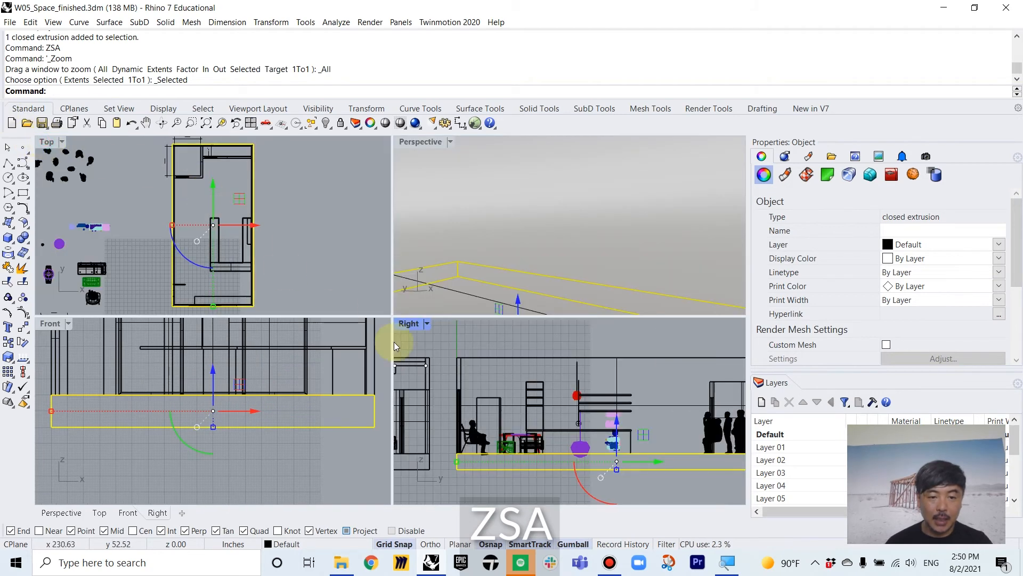
Create a 4 by 12 inch box profile near the ceiling in the right elevation and extend it across the room to the inner wall
right_drag(507, 379, 474, 365)
scroll(464, 370, up, 5)
click(453, 380)
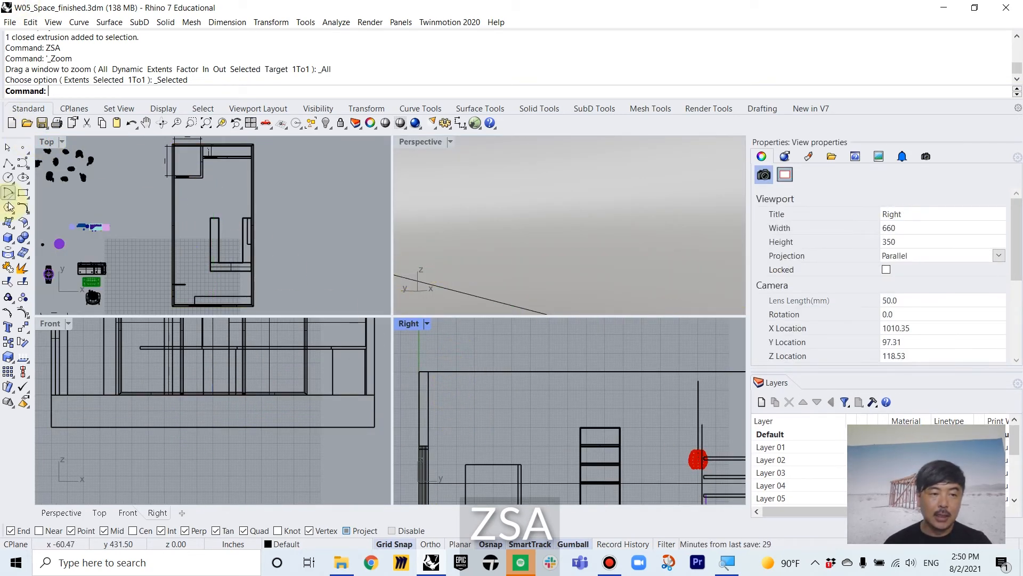
click(8, 238)
scroll(476, 376, up, 3)
click(475, 377)
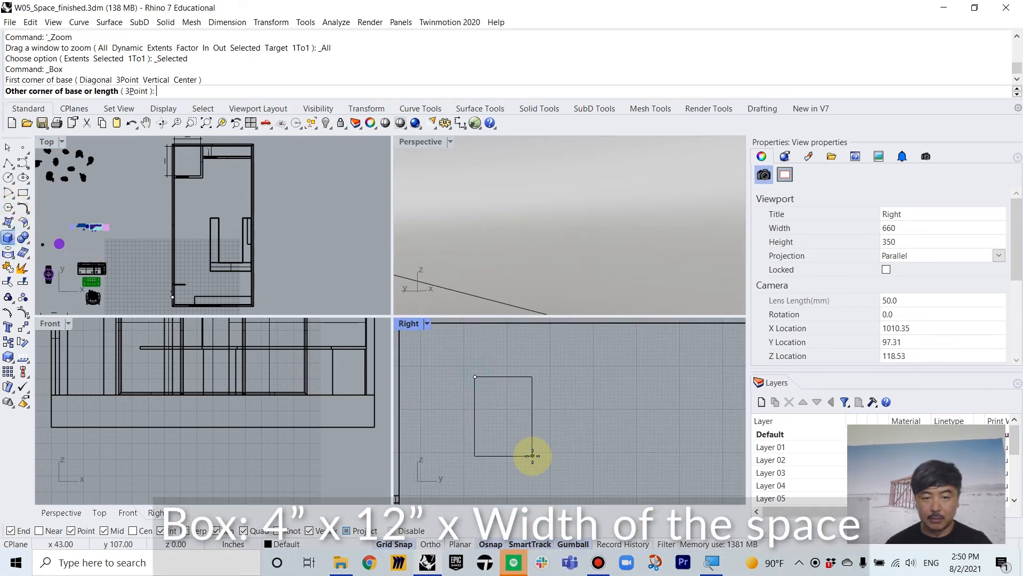
text(4)
key(Return)
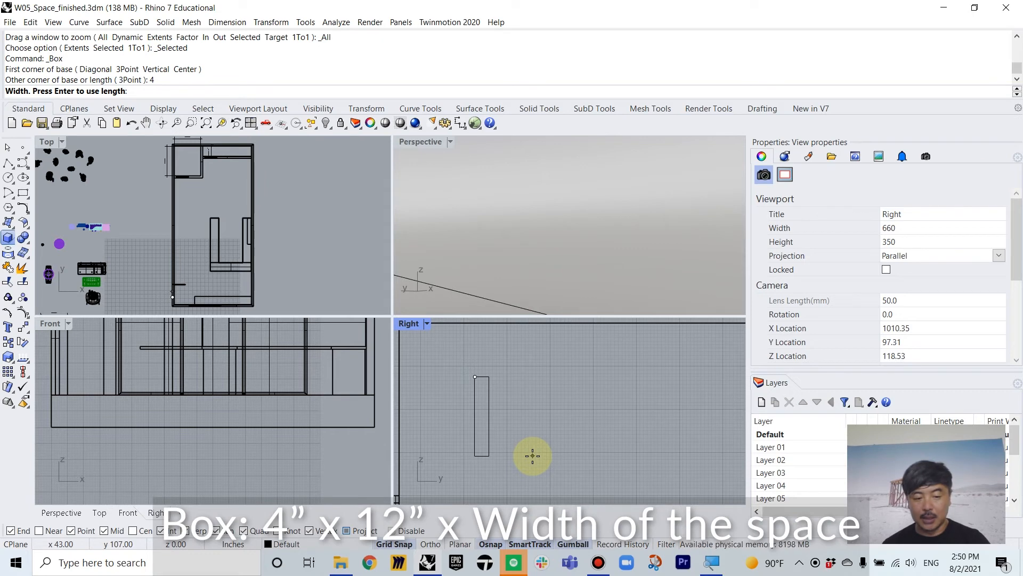
text(12)
key(Return)
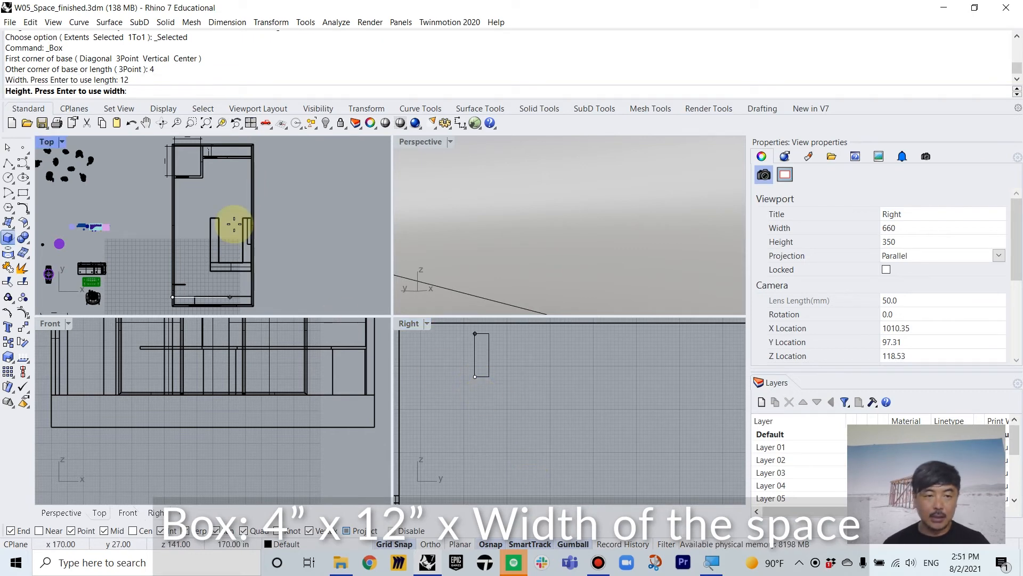
scroll(250, 262, up, 6)
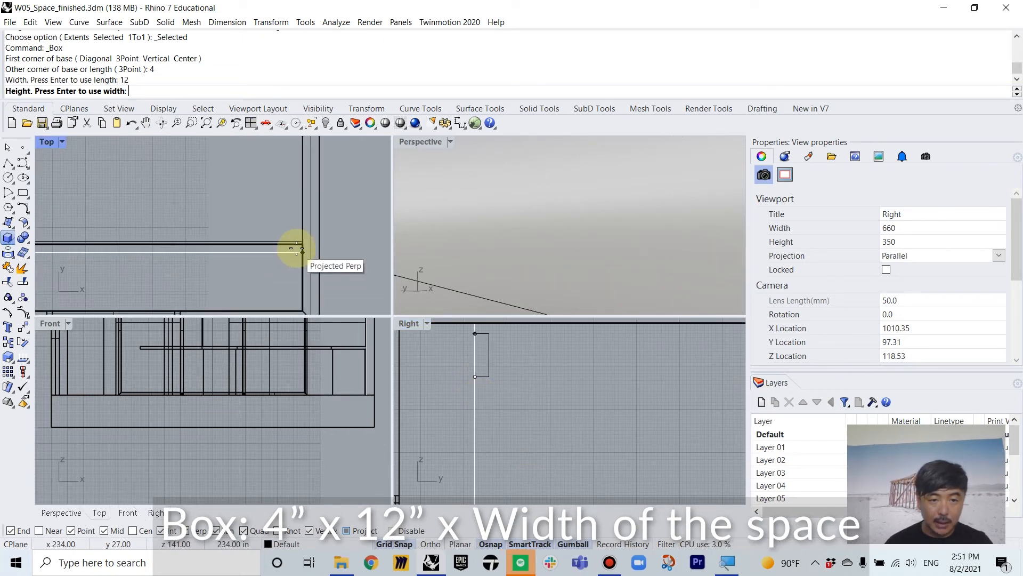
click(296, 248)
Shorten the ceiling beam with Scale1D in plan so its end meets the inner face of the opposite wall
click(271, 239)
scroll(251, 236, down, 5)
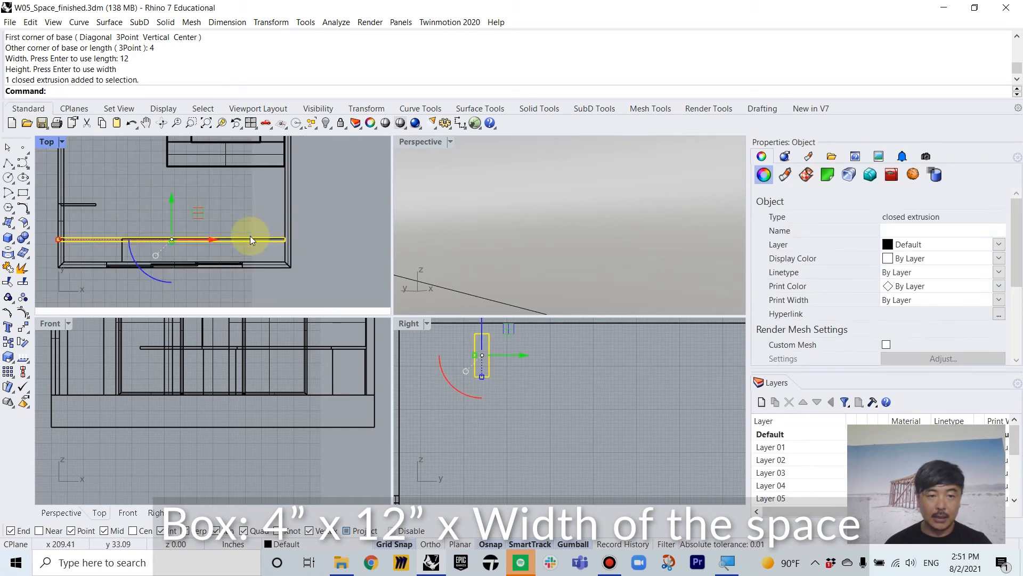
scroll(186, 229, up, 5)
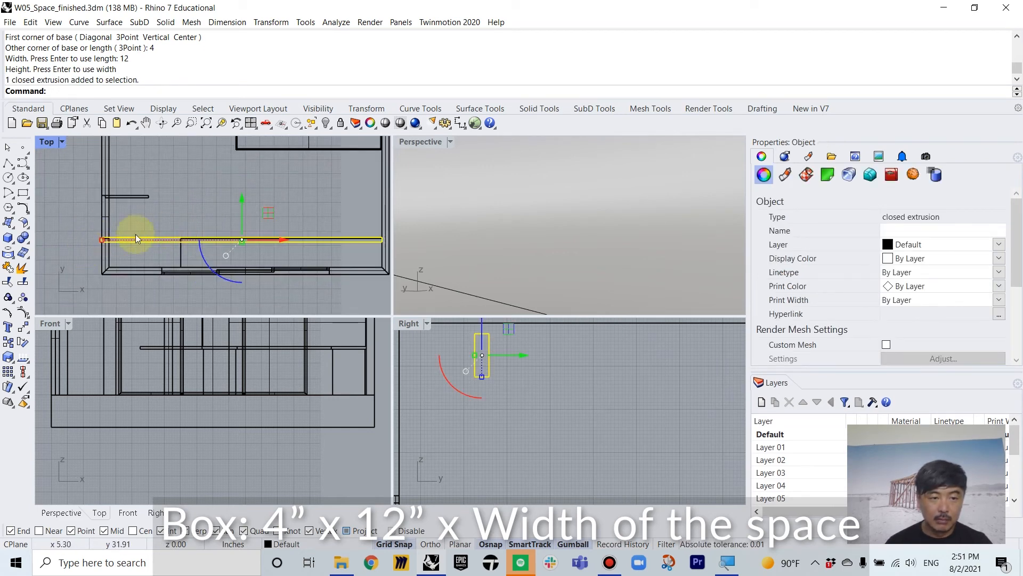
double_click(45, 143)
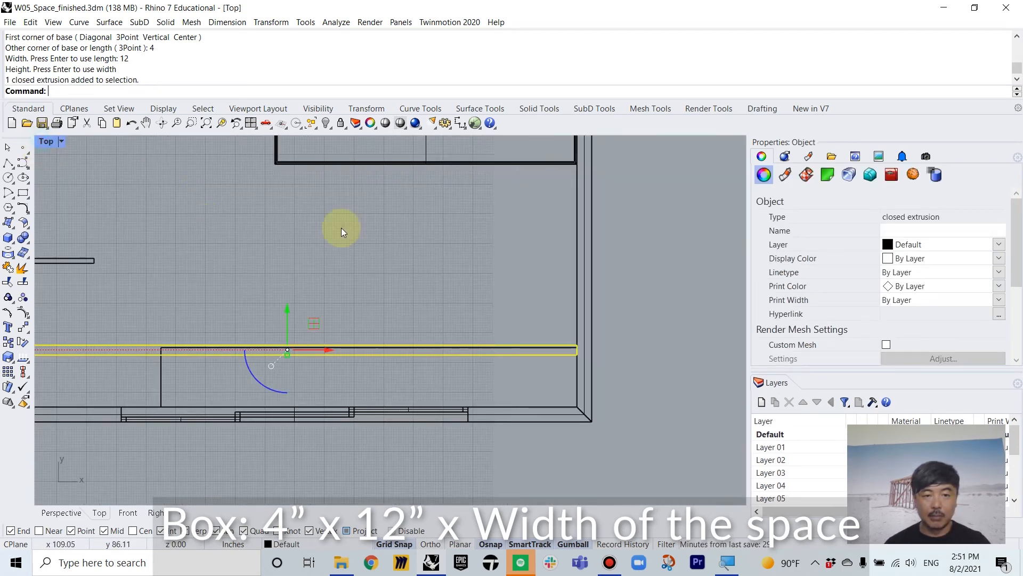
right_drag(341, 228, 514, 261)
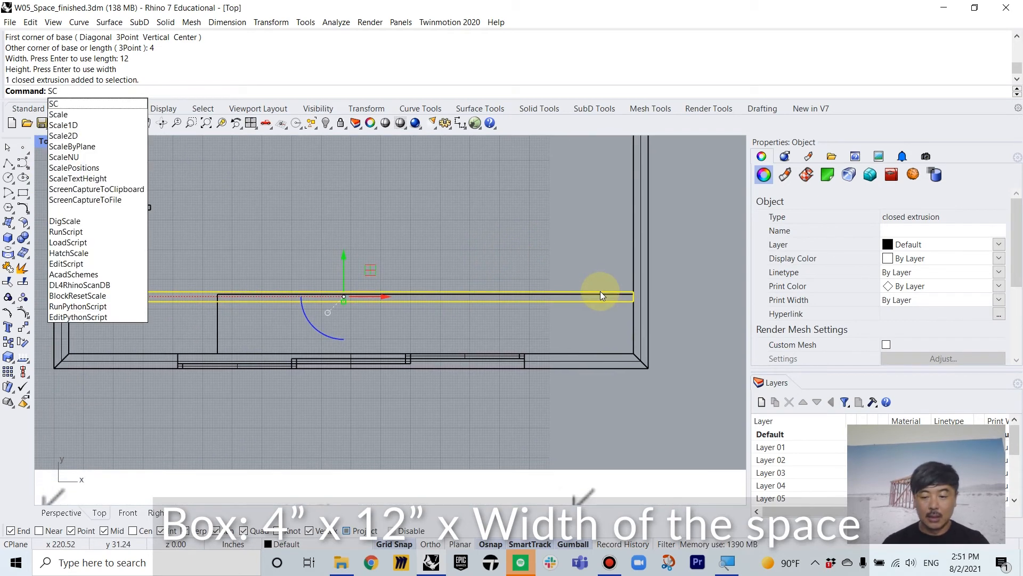
key(Down)
key(Down)
key(Return)
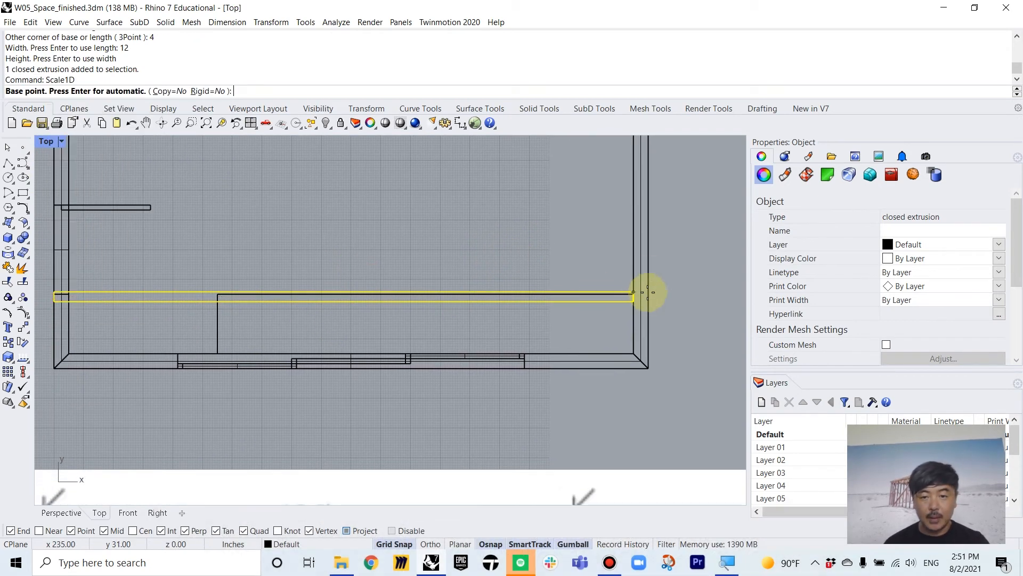
click(633, 301)
scroll(297, 327, up, 5)
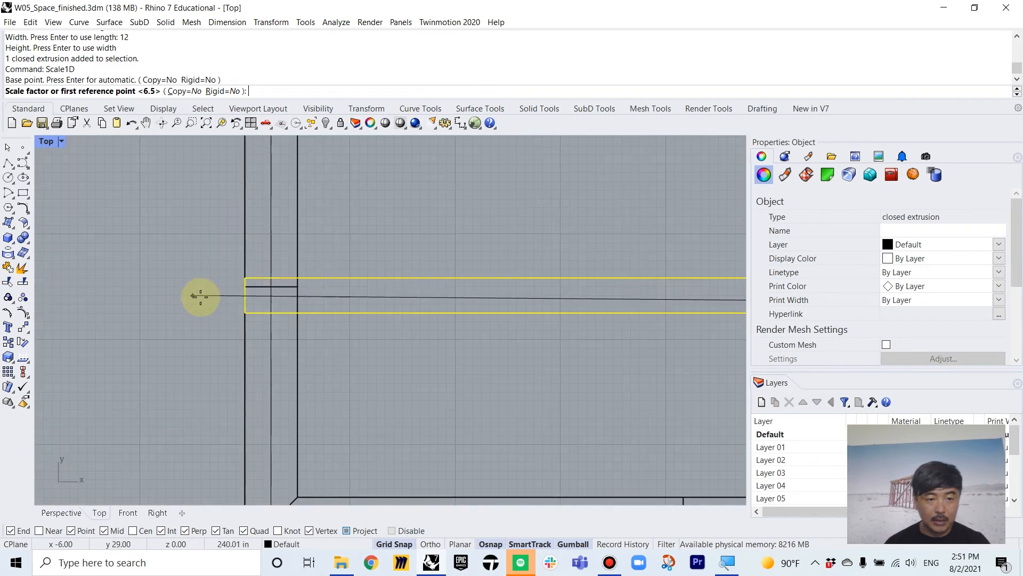
click(244, 312)
click(295, 313)
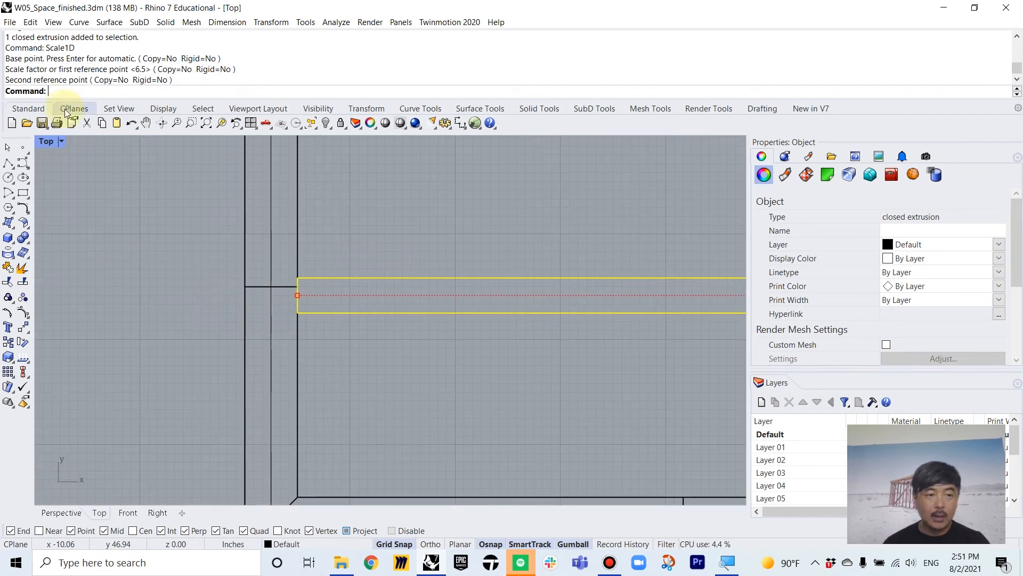
Draw a guide polyline in the right elevation, starting 1' down from the ceiling corner at the near wall's inner face
double_click(48, 142)
scroll(520, 418, down, 10)
right_drag(521, 418, 516, 381)
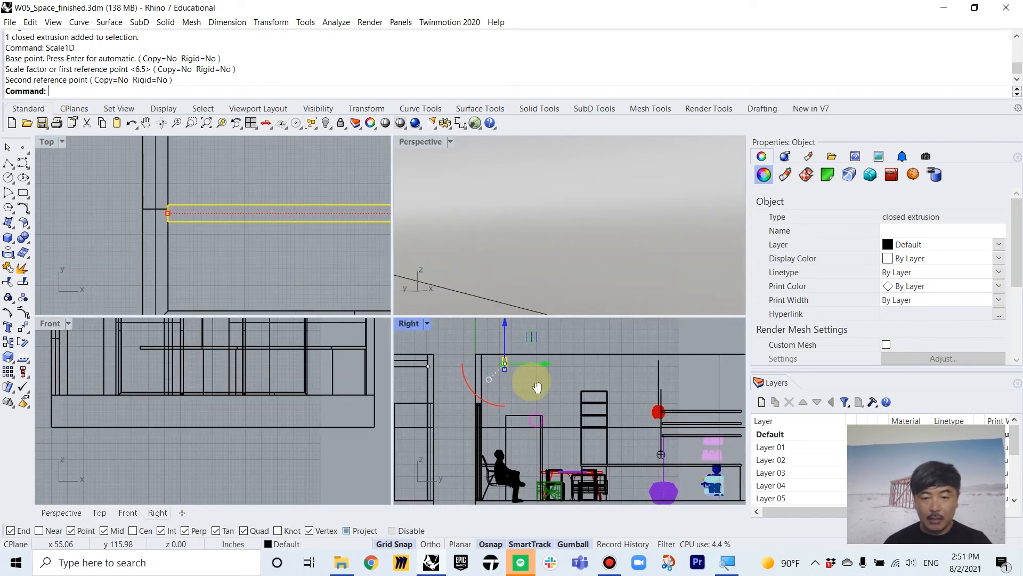
click(519, 382)
double_click(409, 323)
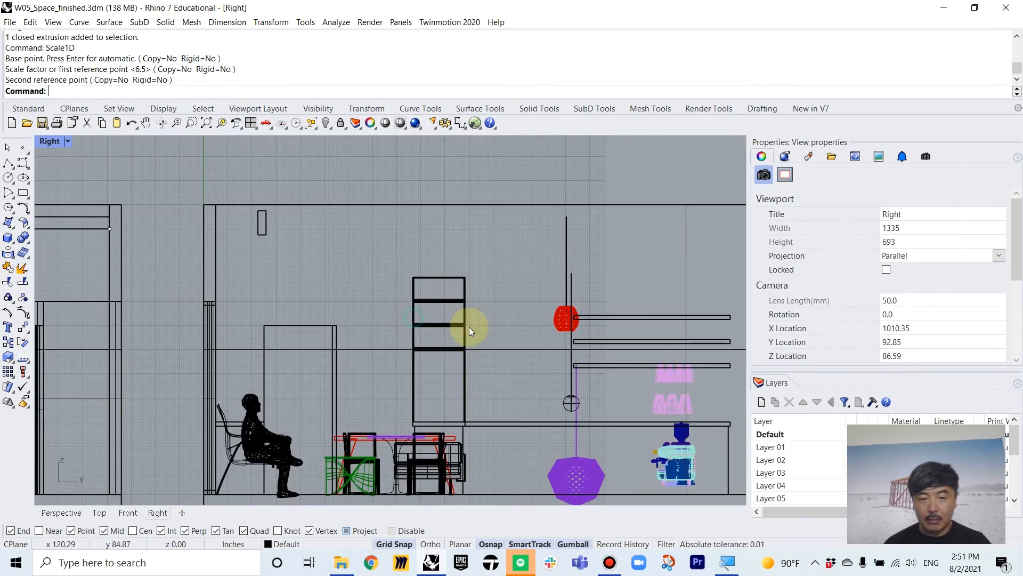
right_drag(469, 327, 535, 286)
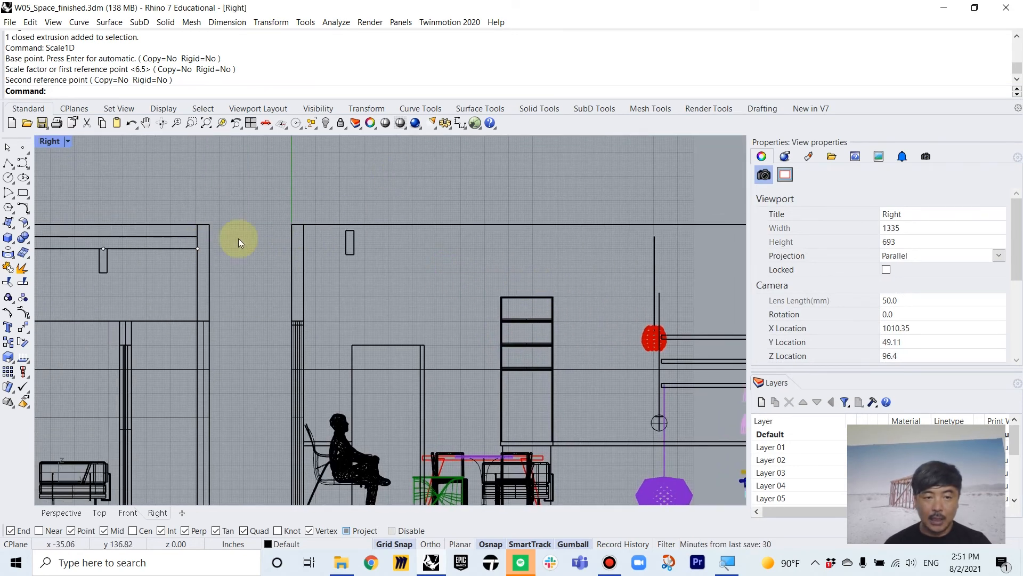
scroll(204, 241, up, 6)
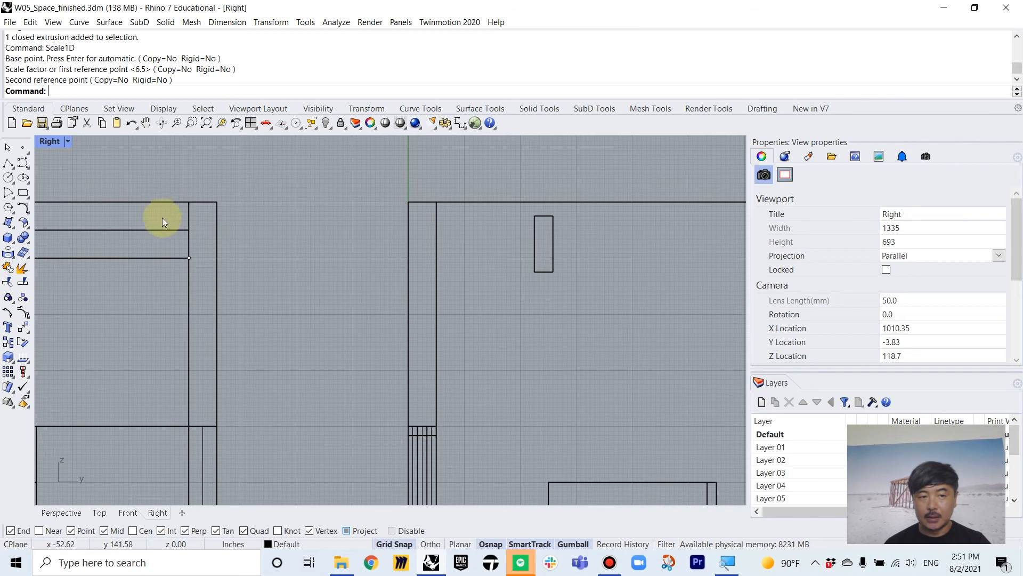
click(6, 164)
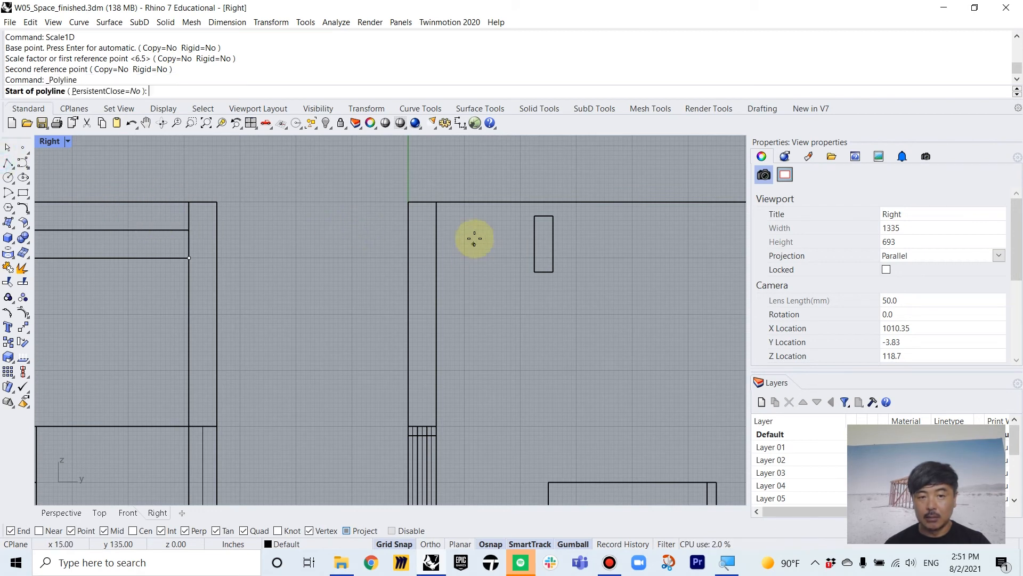
scroll(435, 203, up, 3)
click(436, 199)
text(1)
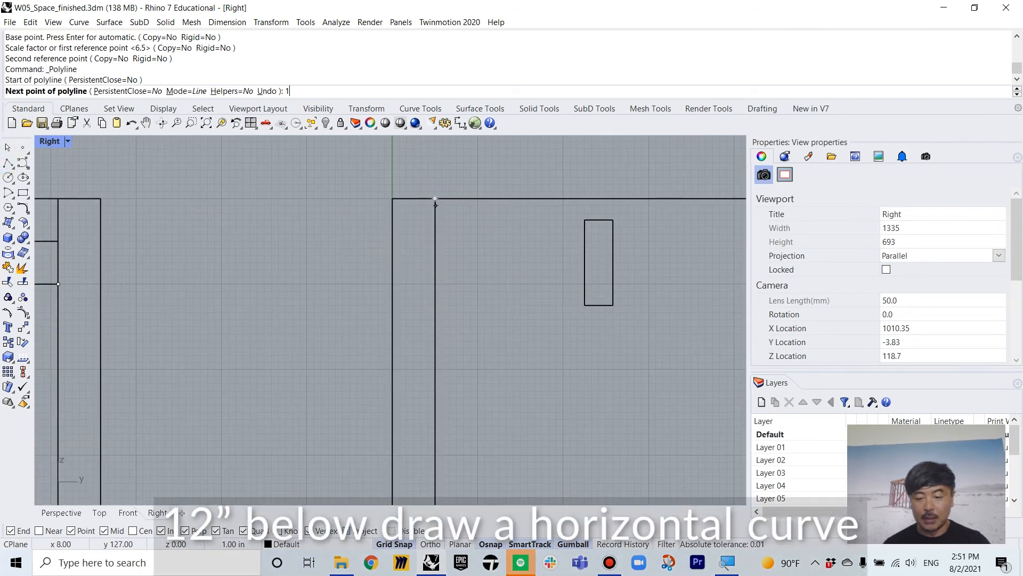
text(')
key(Return)
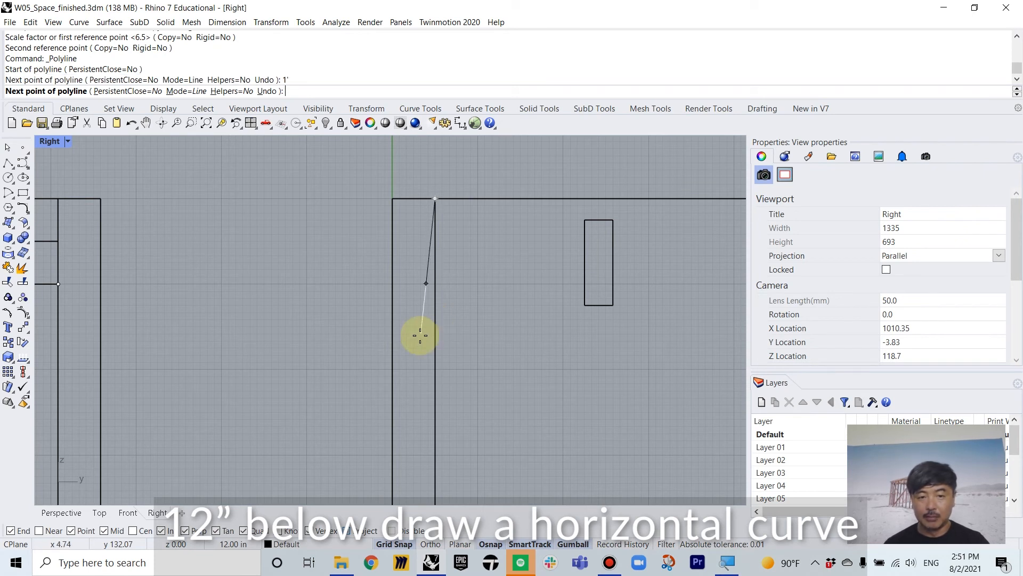
click(441, 287)
right_click(441, 286)
right_click(441, 286)
Draw a horizontal guide line 12 inches below the ceiling, from the near wall's inner face to the opposite wall's inner face
click(435, 283)
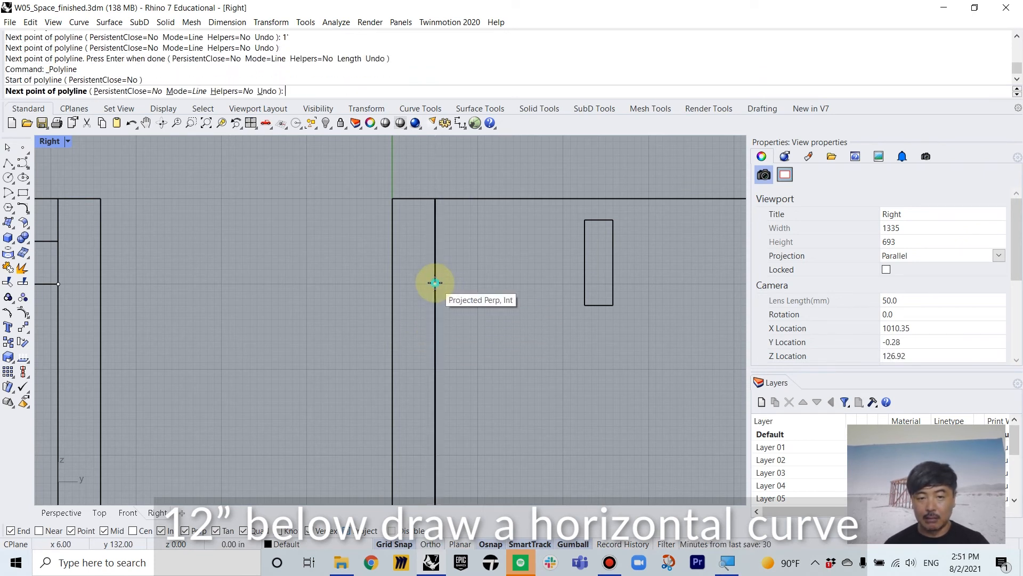
scroll(665, 293, down, 20)
right_drag(671, 294, 314, 298)
scroll(682, 297, up, 8)
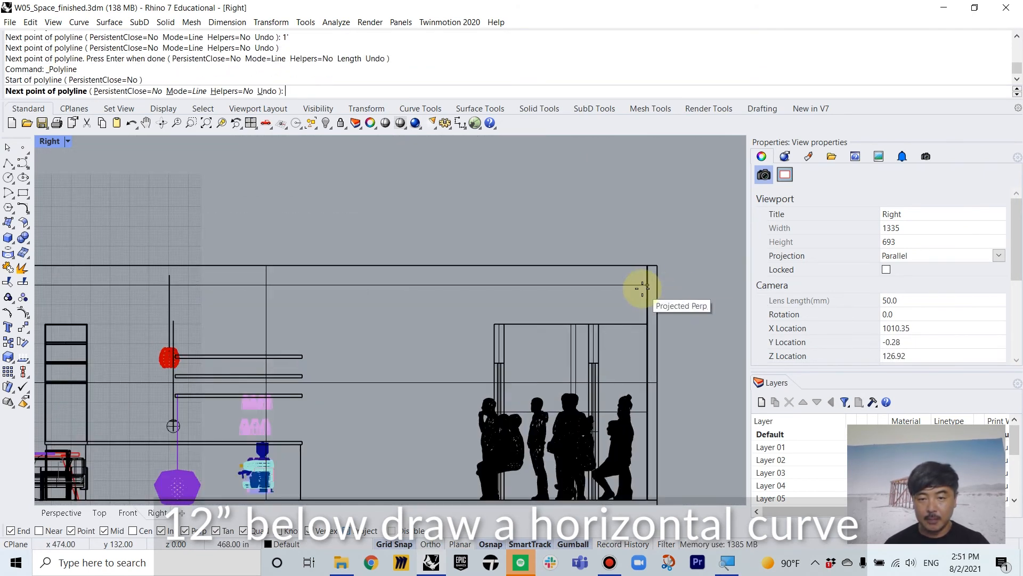
click(647, 286)
key(Return)
scroll(510, 302, down, 6)
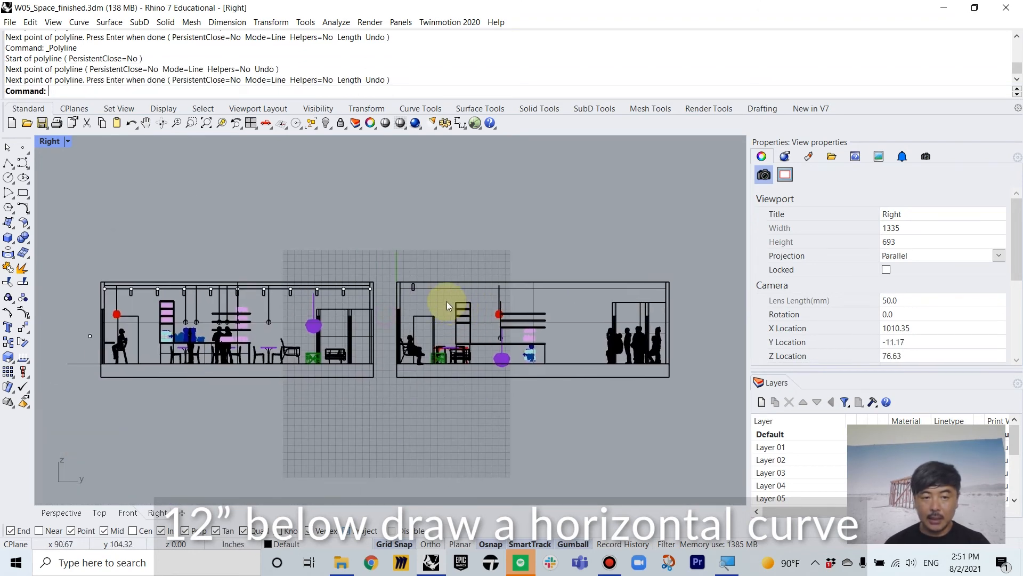
Divide the horizontal guide line into 12 segments
scroll(446, 288, up, 8)
click(448, 274)
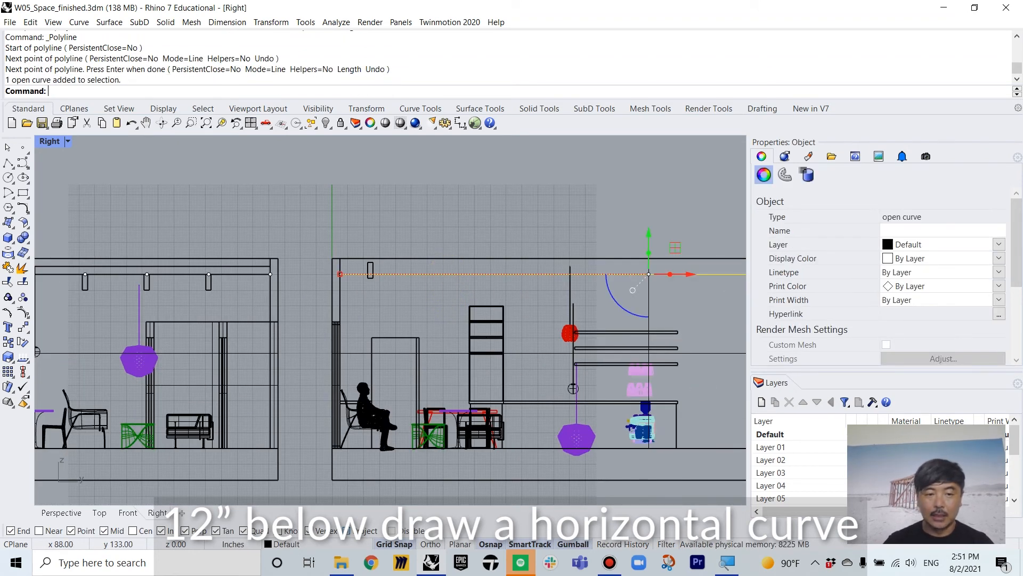
text(Divide)
right_click(448, 273)
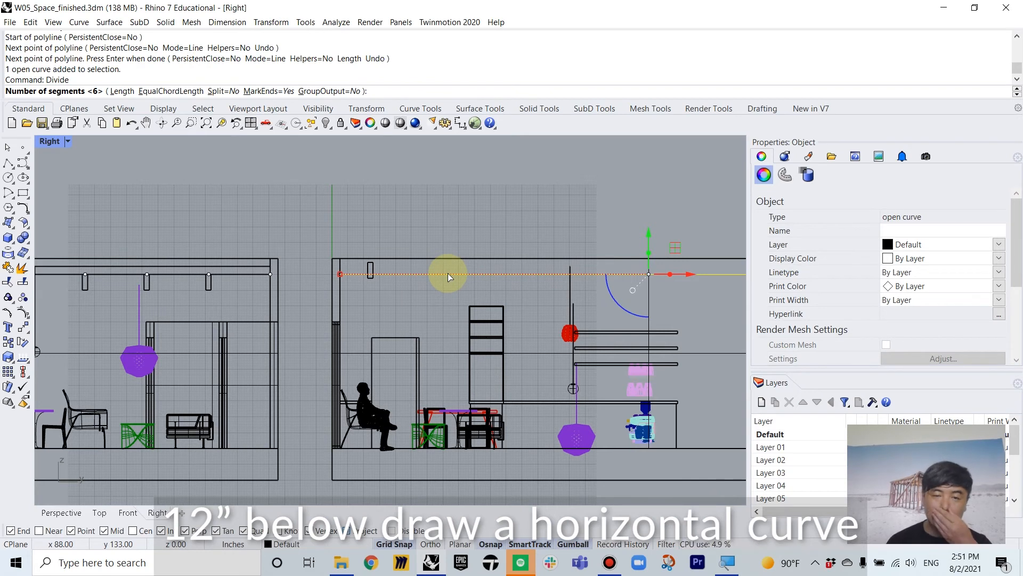
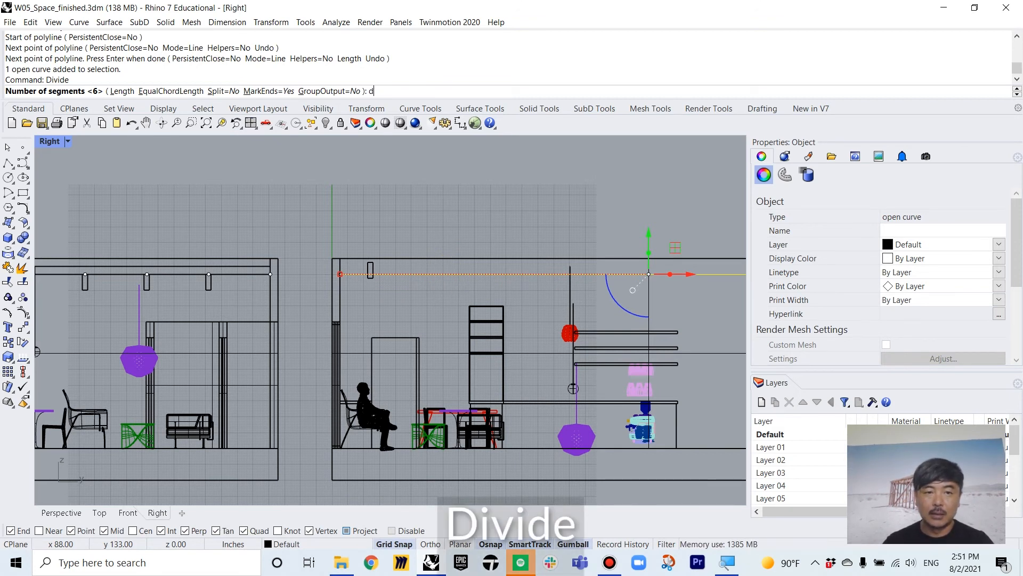
text(12)
key(Return)
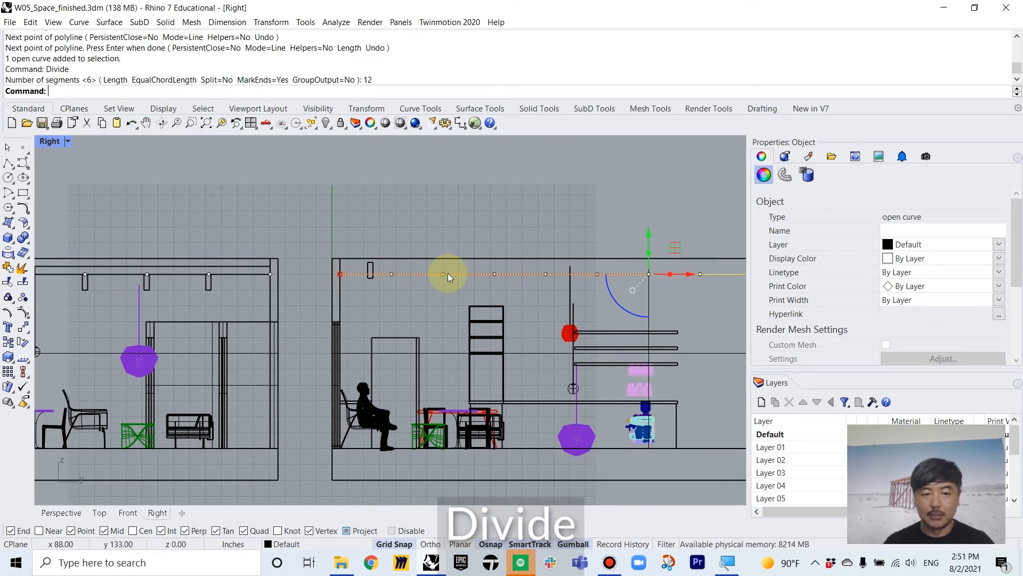
scroll(421, 256, up, 3)
key(Escape)
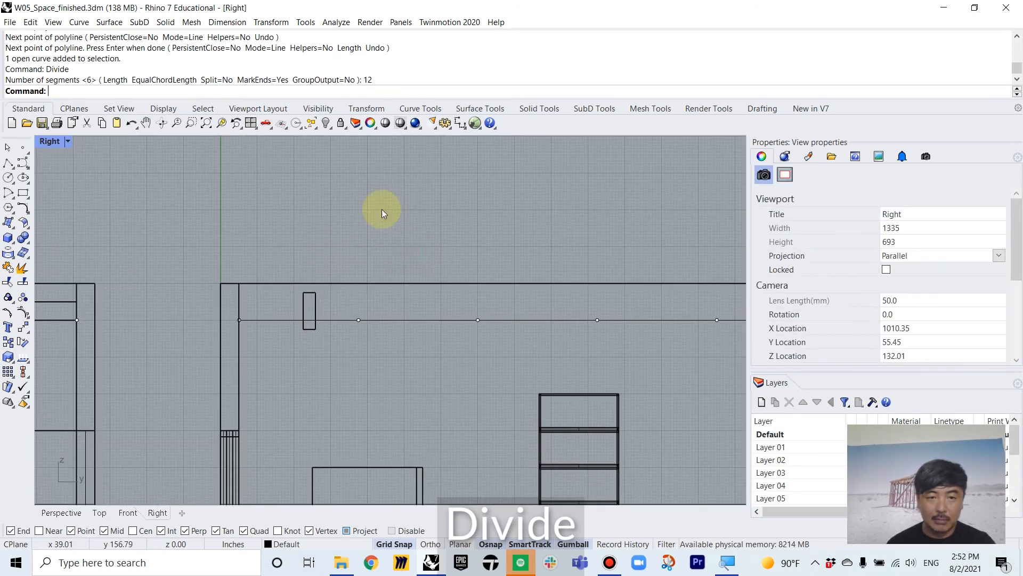
Dimension the spacing from the wall to the first division point, and undo both the dimension and the 12-segment division
click(445, 123)
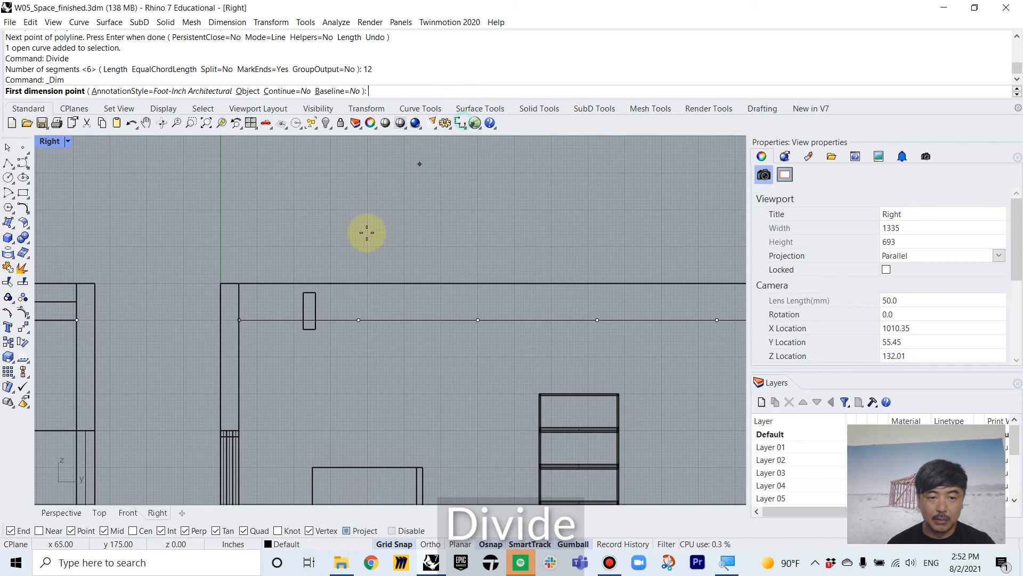
click(239, 320)
click(356, 319)
click(349, 249)
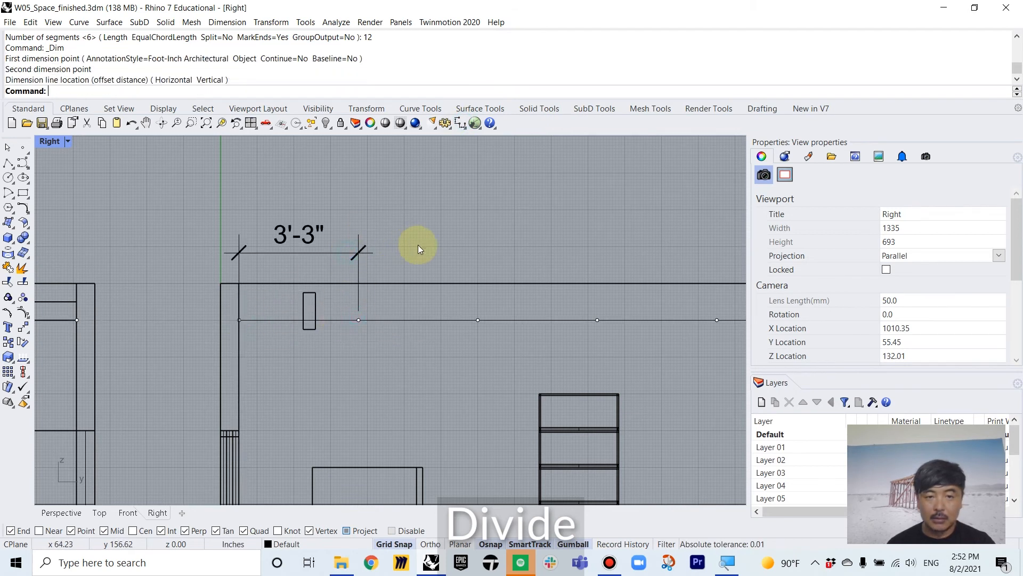
right_drag(418, 245, 415, 242)
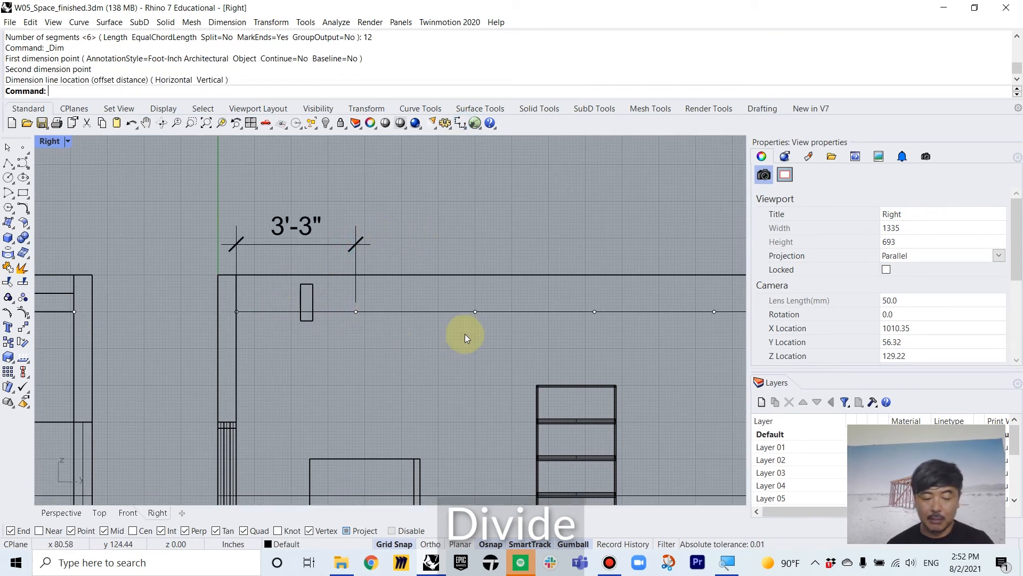
key(ctrl+z)
key(ctrl+z)
Divide the horizontal guide line into 10 segments
click(446, 313)
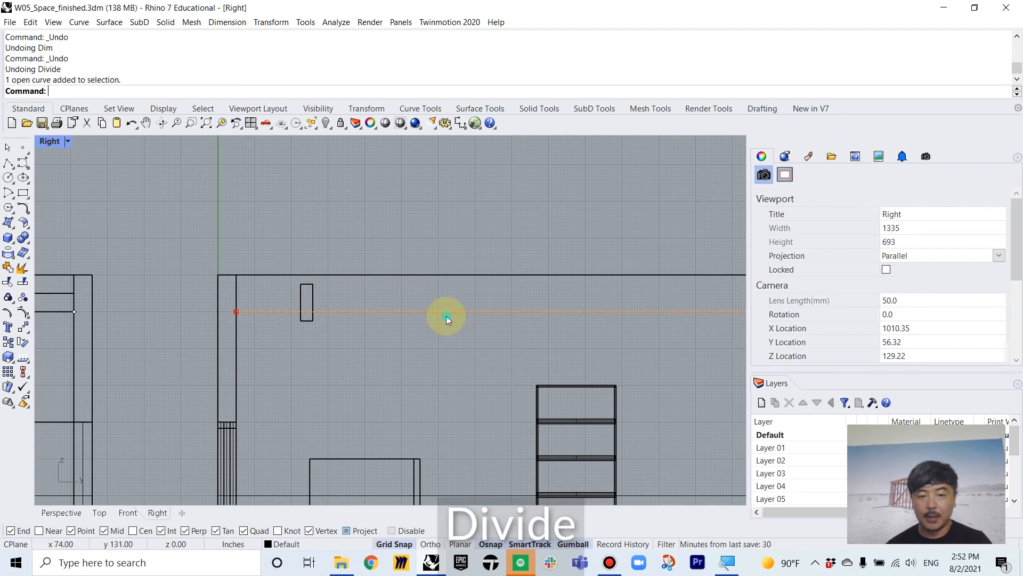
text(Divide)
key(Return)
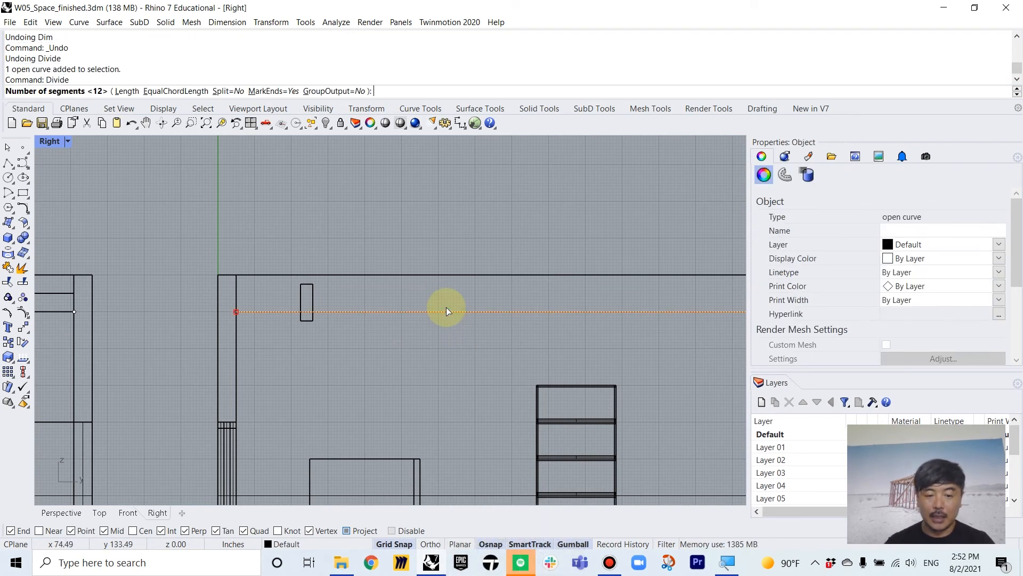
text(10)
key(Return)
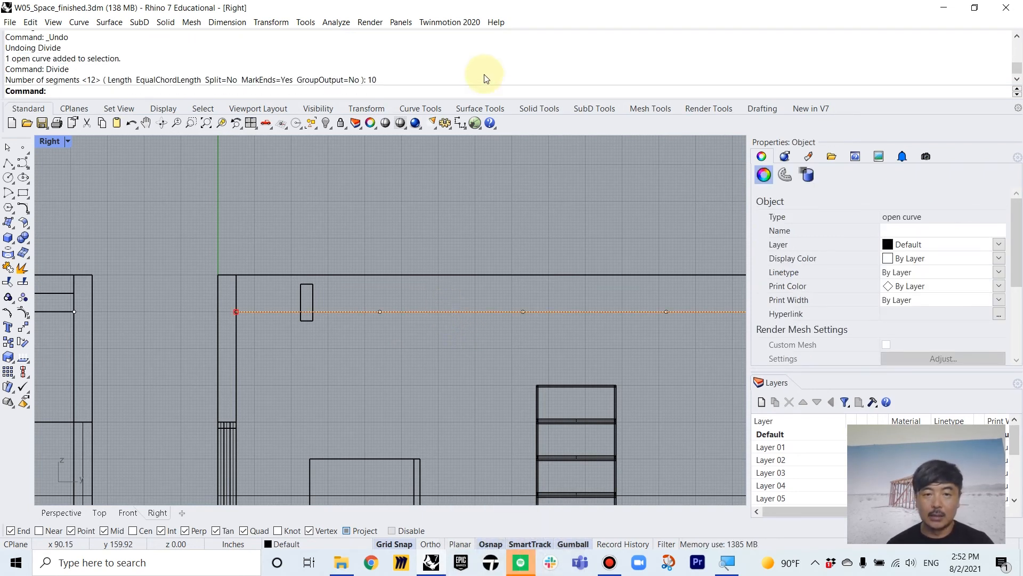
Dimension the spacing between the near wall's inner face and the first division point, placing the dimension above the ceiling
click(460, 123)
click(380, 311)
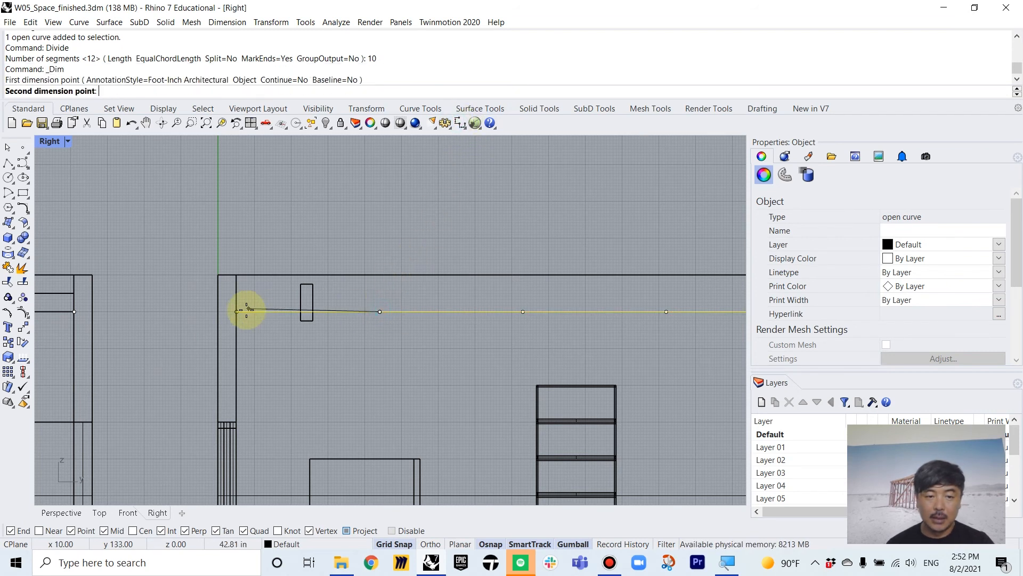
click(237, 311)
click(236, 244)
click(456, 231)
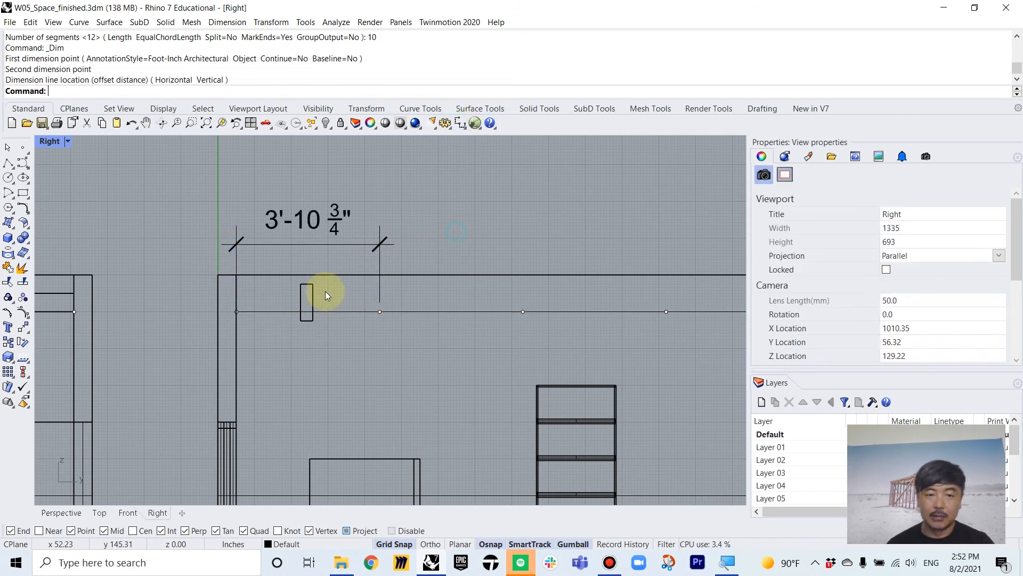
Move the ceiling beam by its top midpoint onto the first division point from the near wall
click(309, 292)
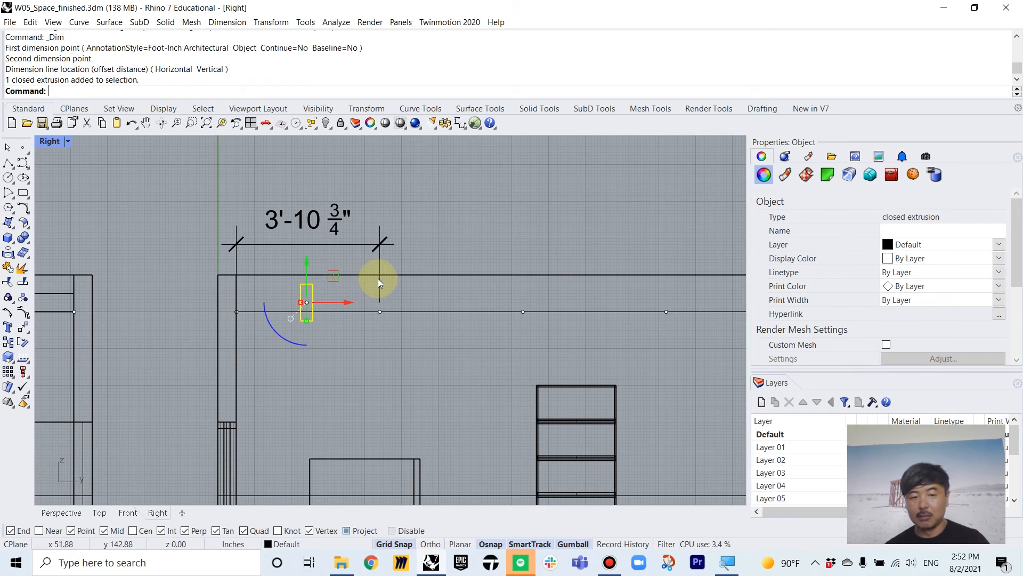
text(m)
key(Return)
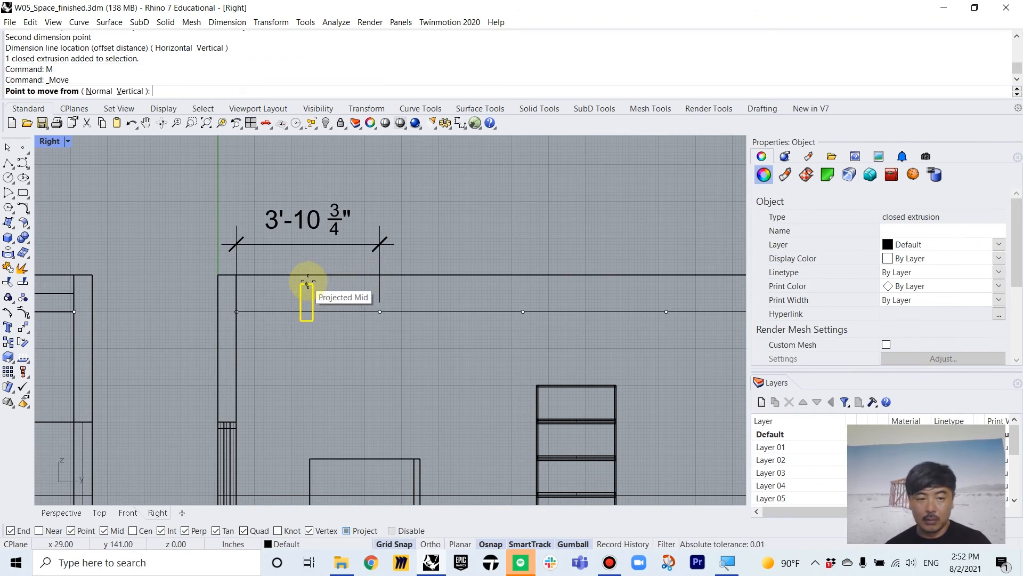
click(307, 284)
click(378, 312)
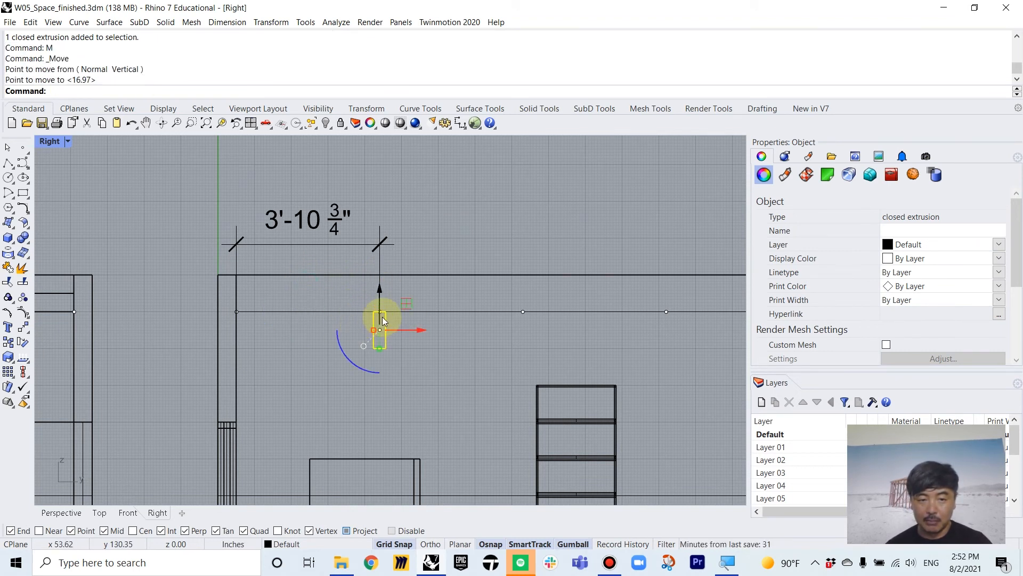
Copy the ceiling beam from its top midpoint to the other eight division points between the two walls
scroll(382, 320, up, 4)
text(c)
key(Return)
click(378, 299)
scroll(657, 335, down, 2)
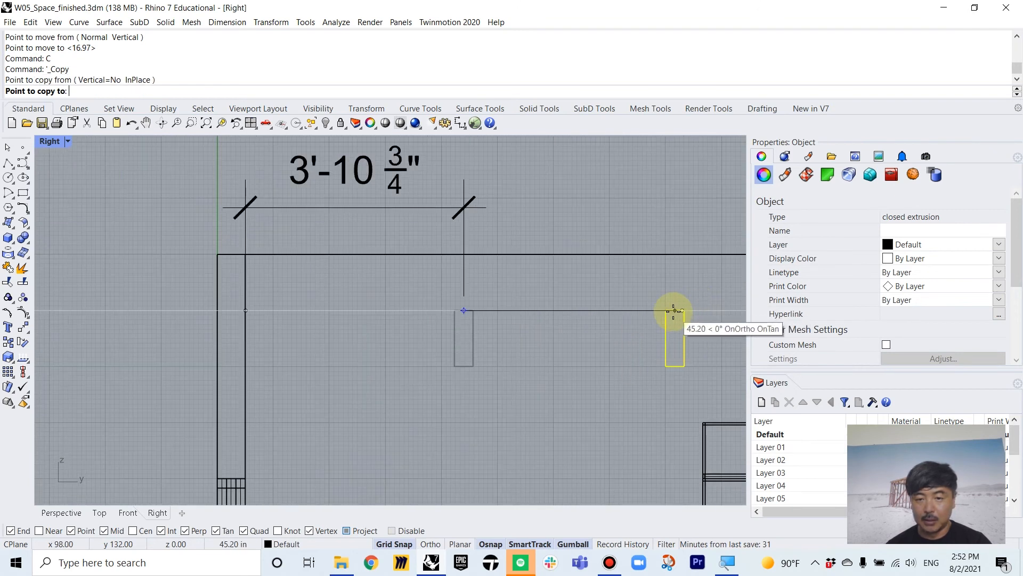
click(674, 311)
scroll(640, 320, down, 3)
scroll(563, 331, up, 2)
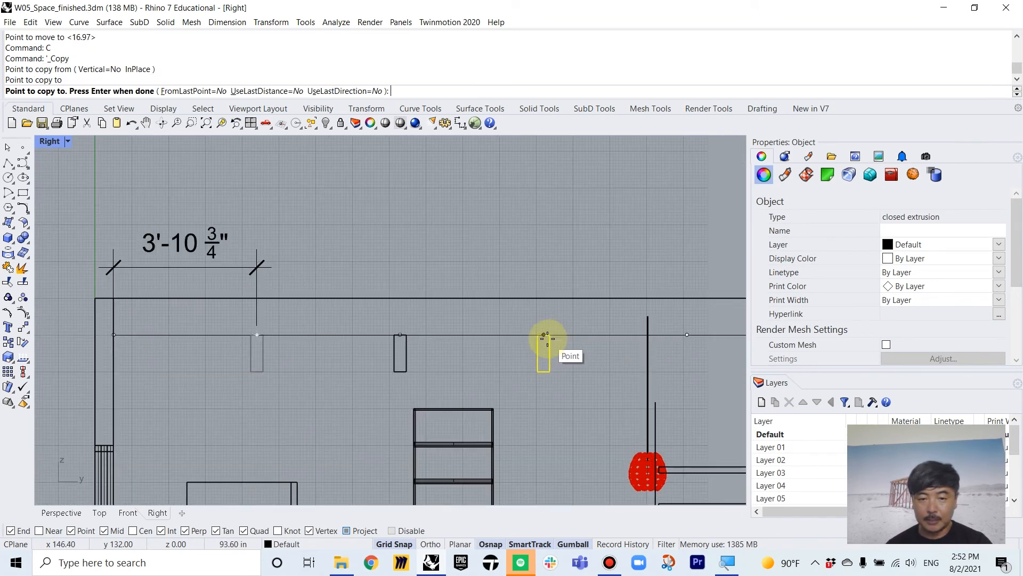
click(544, 335)
click(687, 335)
scroll(613, 344, down, 3)
scroll(544, 347, up, 2)
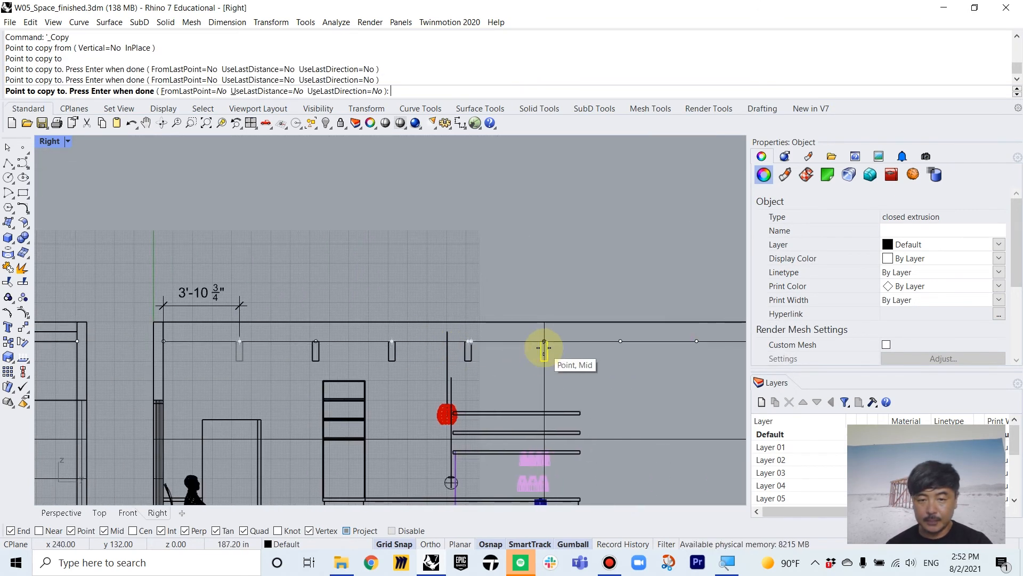
click(544, 348)
click(619, 344)
click(695, 344)
right_drag(694, 351, 497, 365)
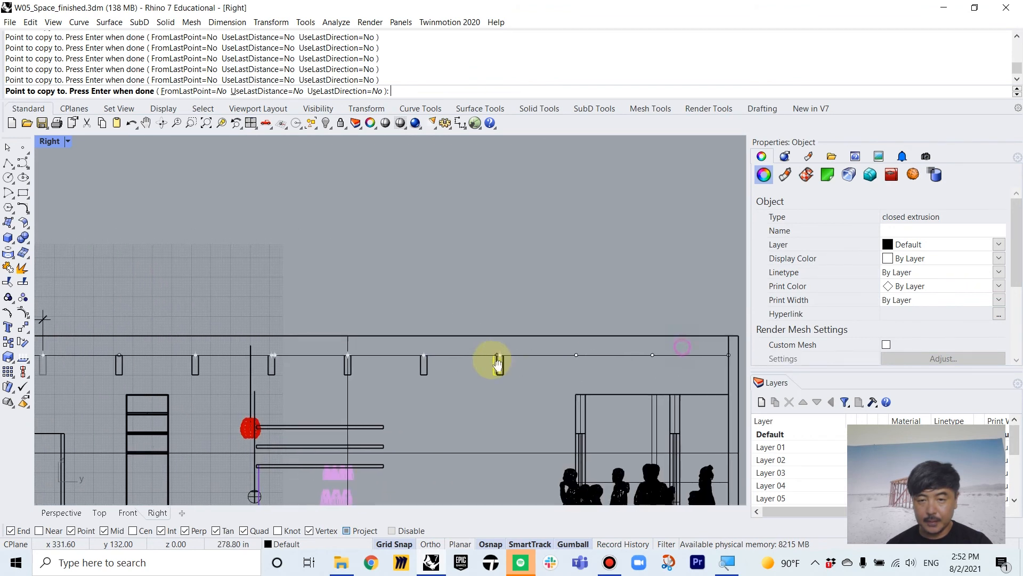
click(576, 356)
click(653, 356)
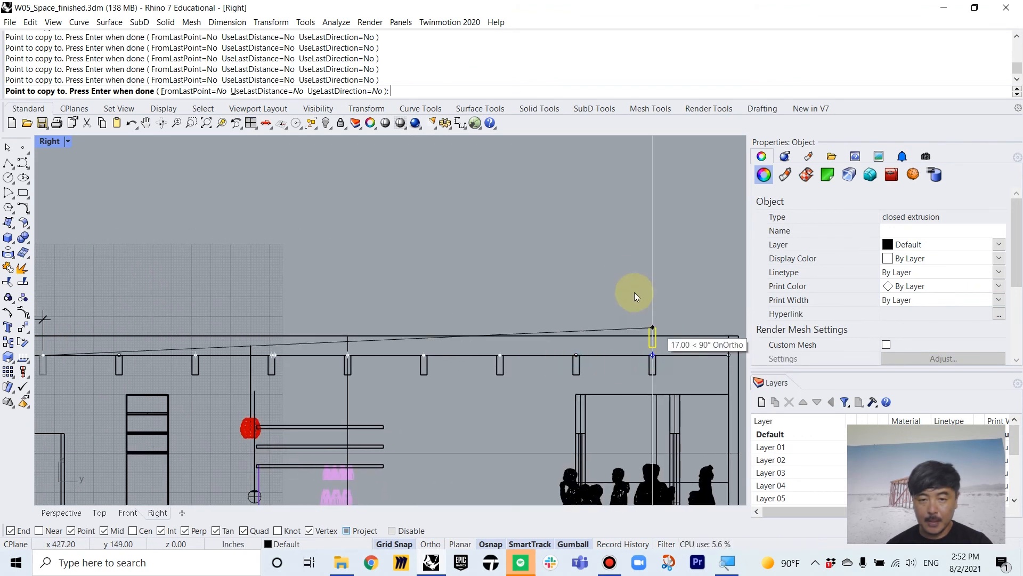
key(Return)
Examine the row of ceiling beams from above and from inside the café room in the perspective view
double_click(53, 139)
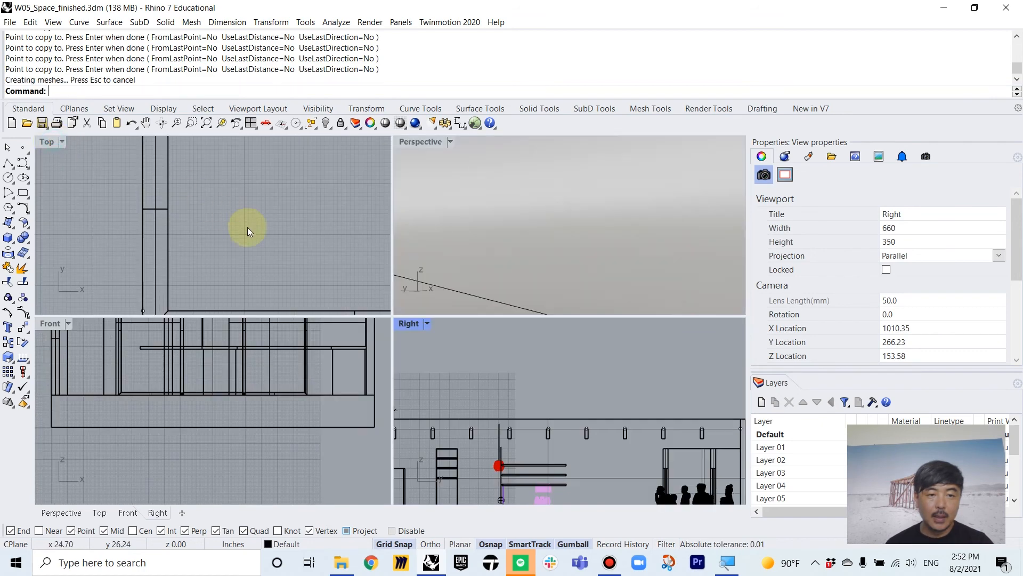
scroll(245, 232, down, 5)
click(578, 208)
scroll(578, 208, down, 5)
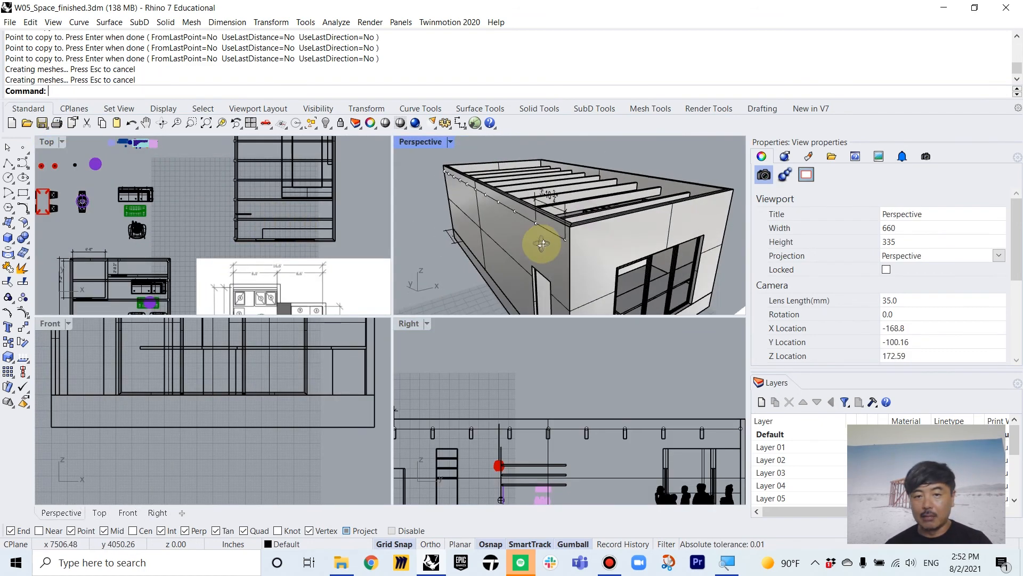
scroll(559, 246, up, 5)
right_drag(578, 247, 555, 201)
shift+right_drag(555, 201, 493, 183)
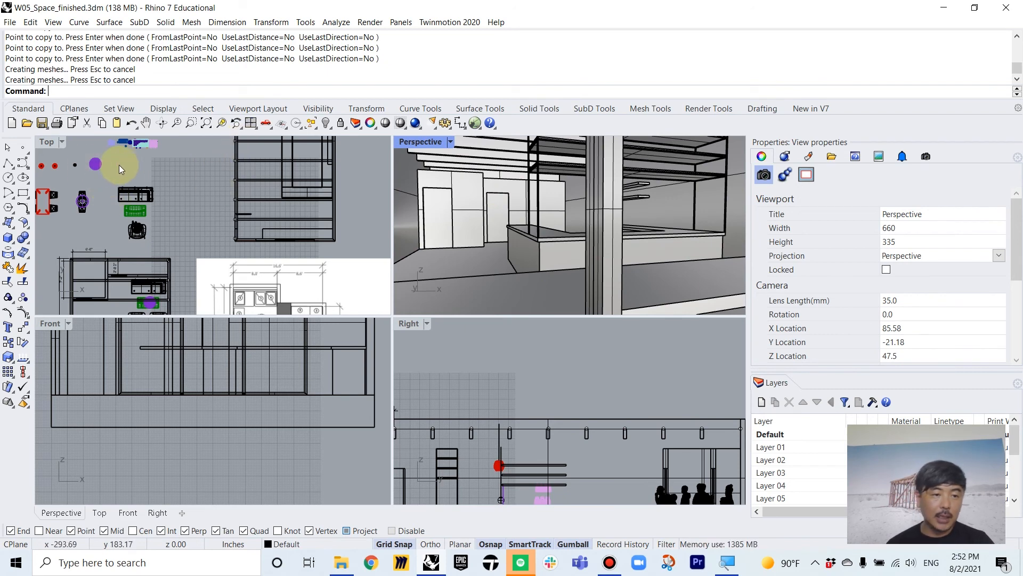
click(146, 177)
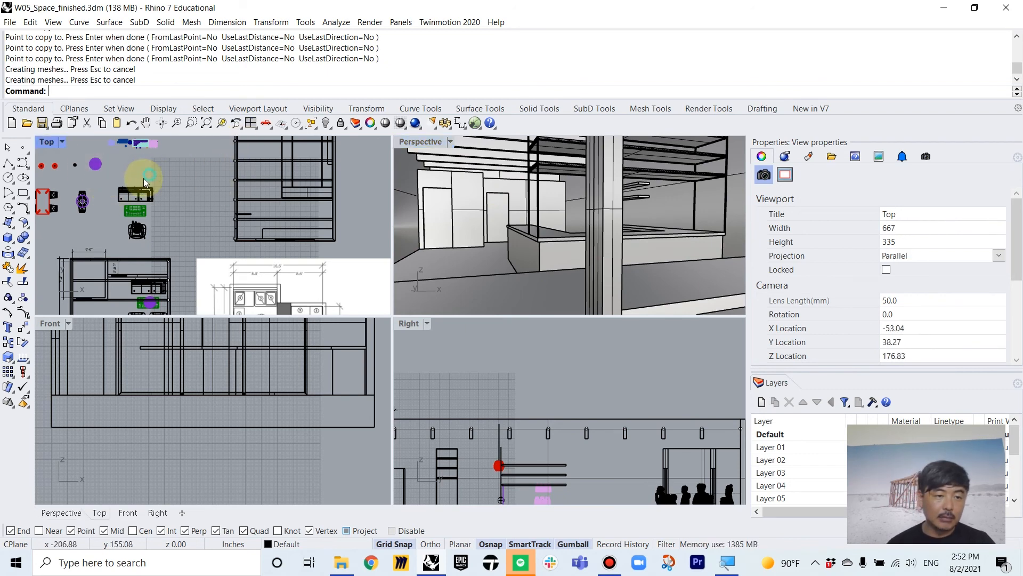
Draw a ceiling slab as a 6-inch-high box spanning the room's plan between its diagonally opposite inner wall corners
click(8, 238)
scroll(274, 210, up, 5)
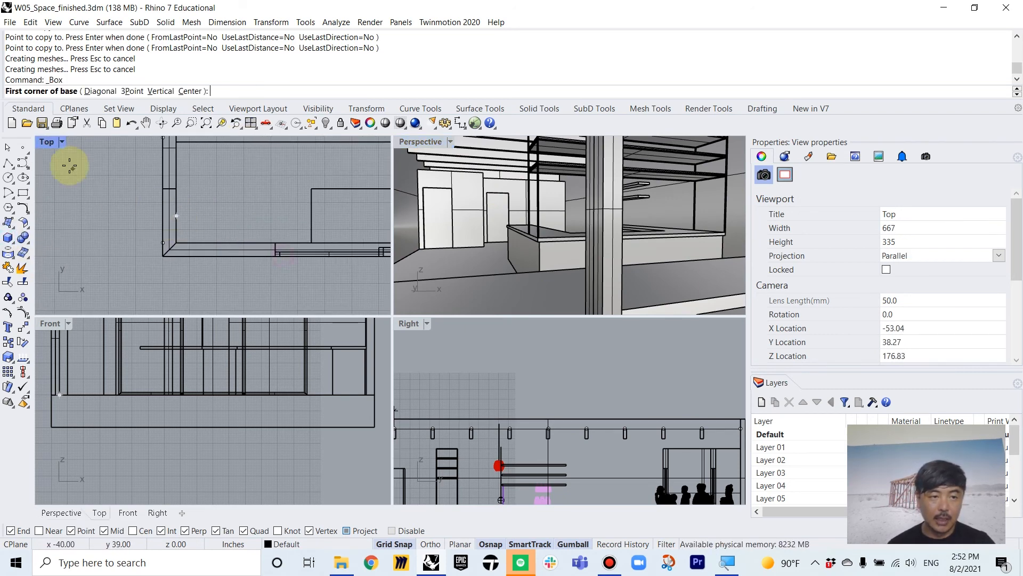
double_click(48, 143)
click(324, 361)
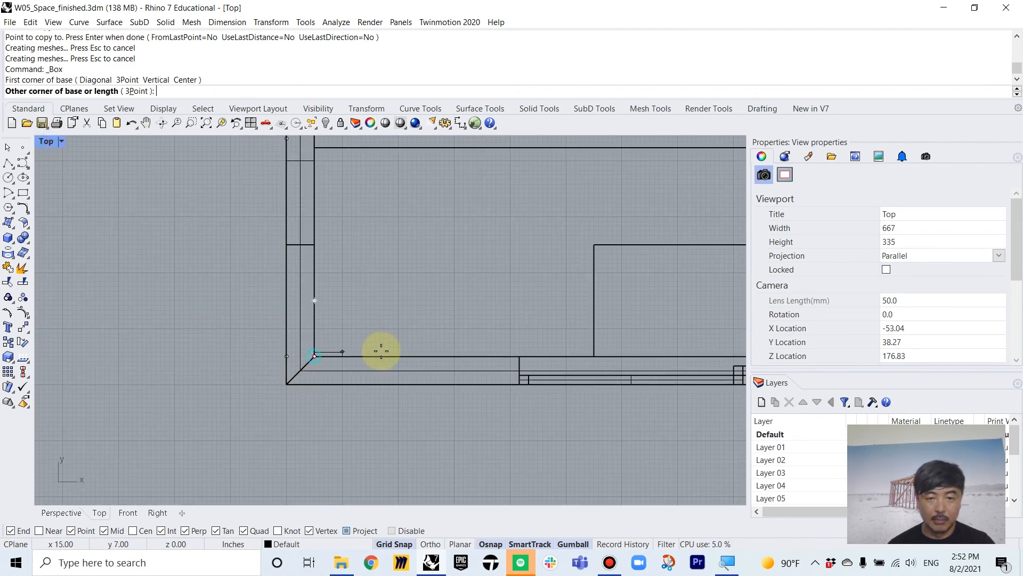
scroll(586, 330, down, 6)
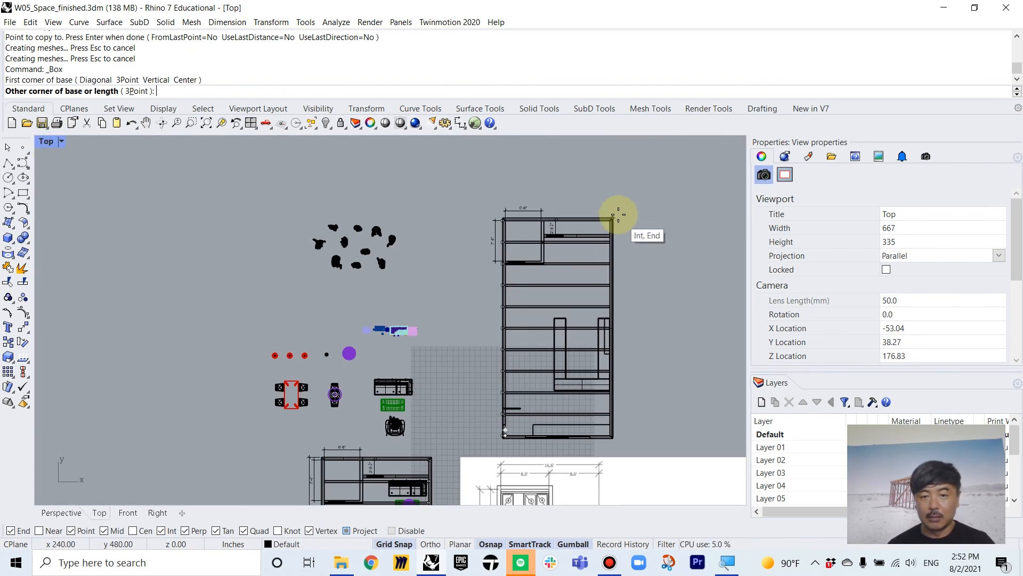
scroll(618, 215, up, 6)
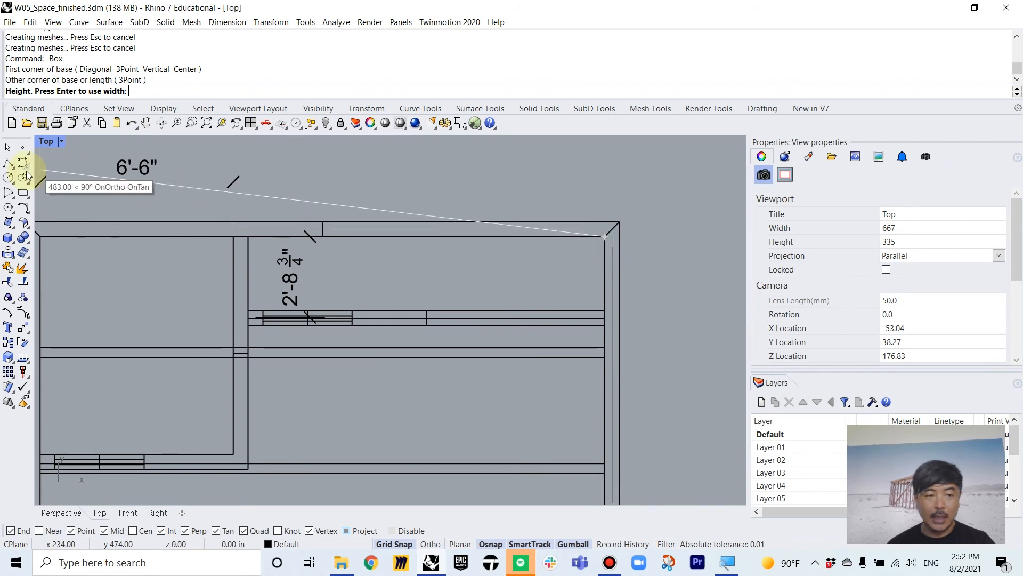
double_click(46, 142)
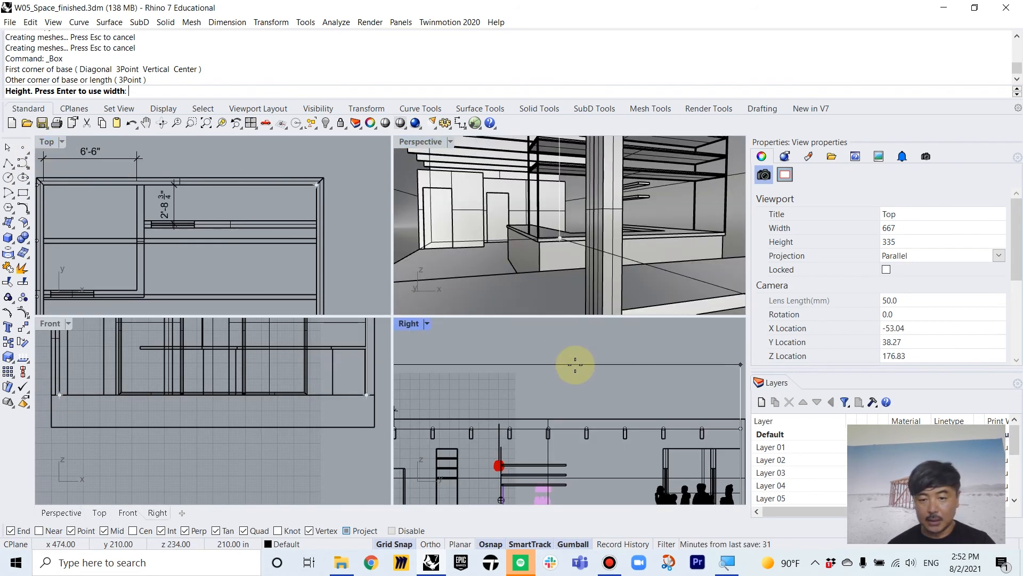
text(6)
key(Return)
Raise the 6-inch-thick slab vertically from the café floor to roughly the height of the ceiling beams
scroll(626, 421, down, 3)
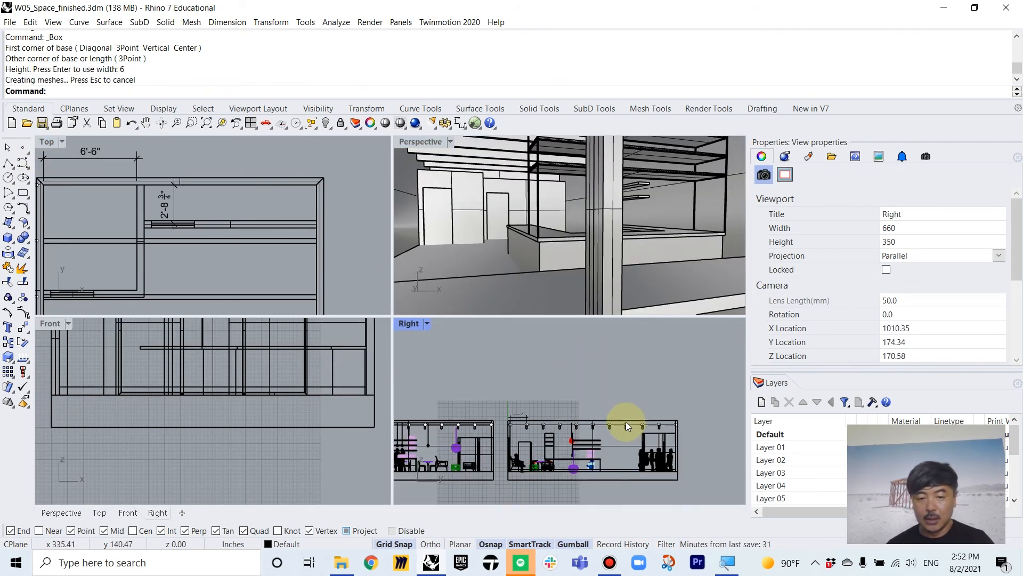
scroll(603, 478, up, 4)
click(606, 459)
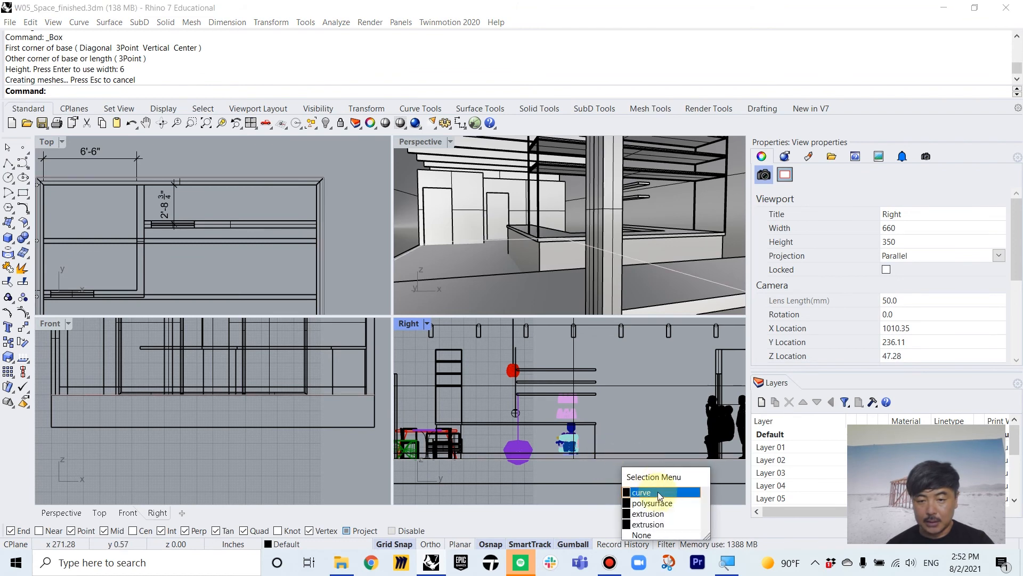
click(662, 516)
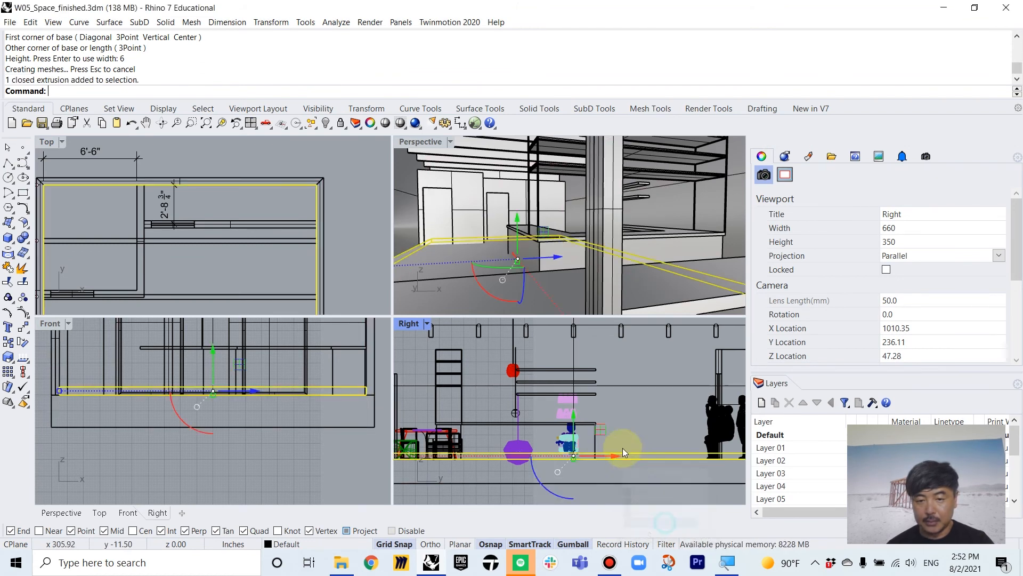
scroll(623, 448, down, 3)
drag(600, 433, 594, 373)
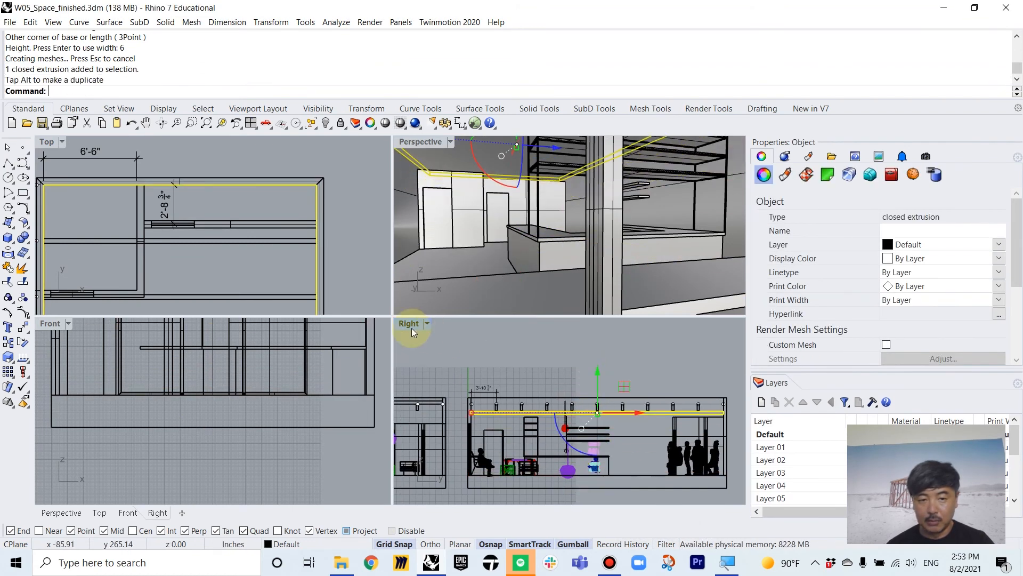
Adjust the slab's height so its underside sits directly on the tops of the ceiling beams
double_click(406, 324)
drag(445, 292, 446, 264)
scroll(641, 335, up, 5)
scroll(639, 312, up, 5)
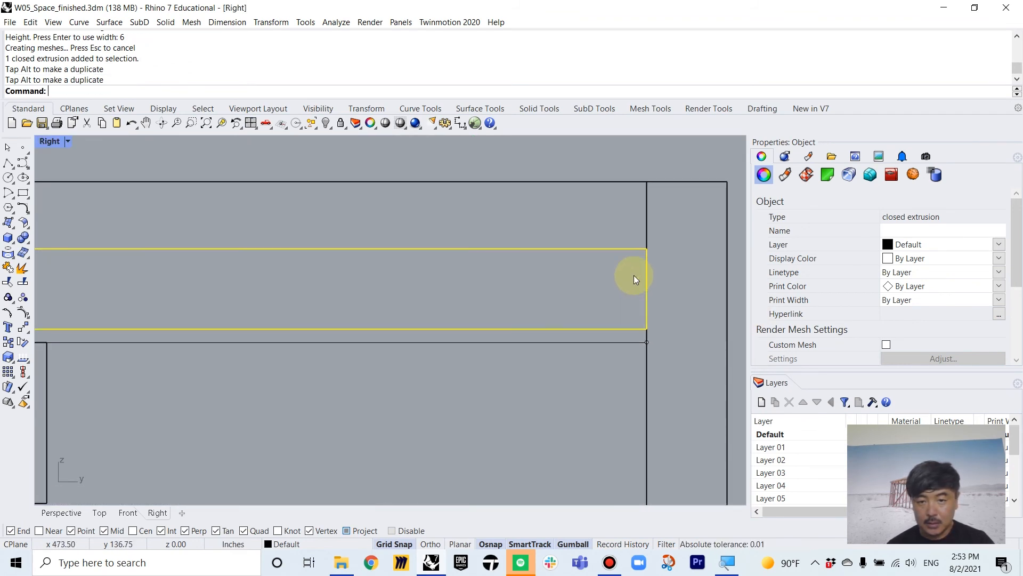
drag(613, 248, 614, 262)
click(603, 235)
scroll(578, 276, down, 6)
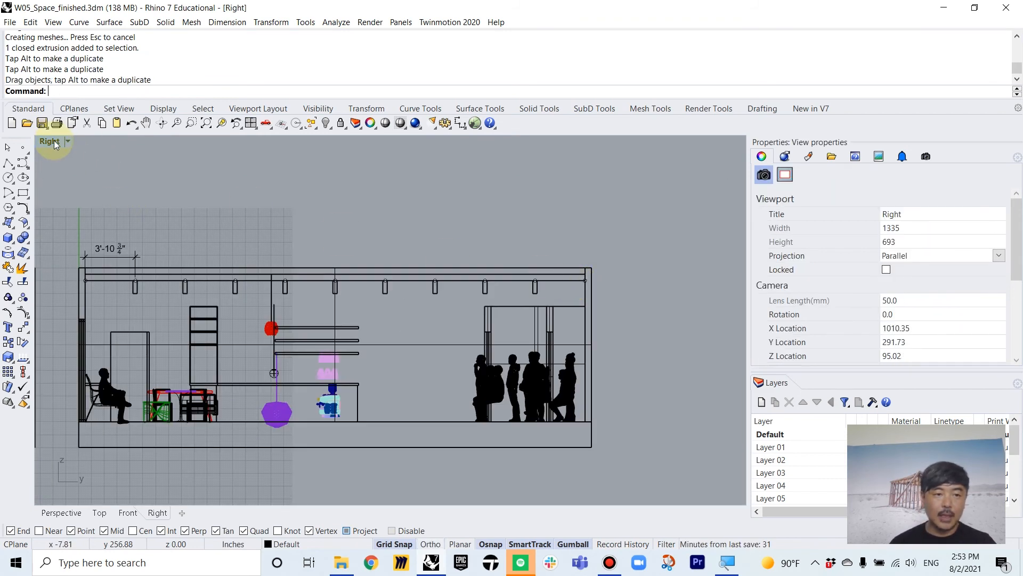
Set the perspective camera's lens length to 17 mm for a wide view of the café interior
double_click(54, 141)
double_click(420, 141)
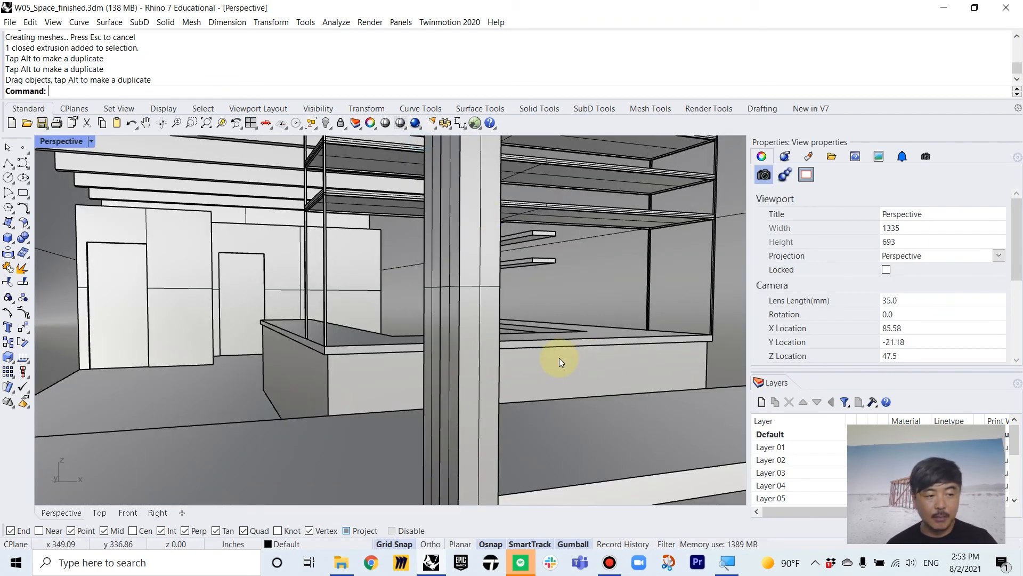
shift+right_drag(520, 363, 607, 380)
scroll(520, 343, up, 3)
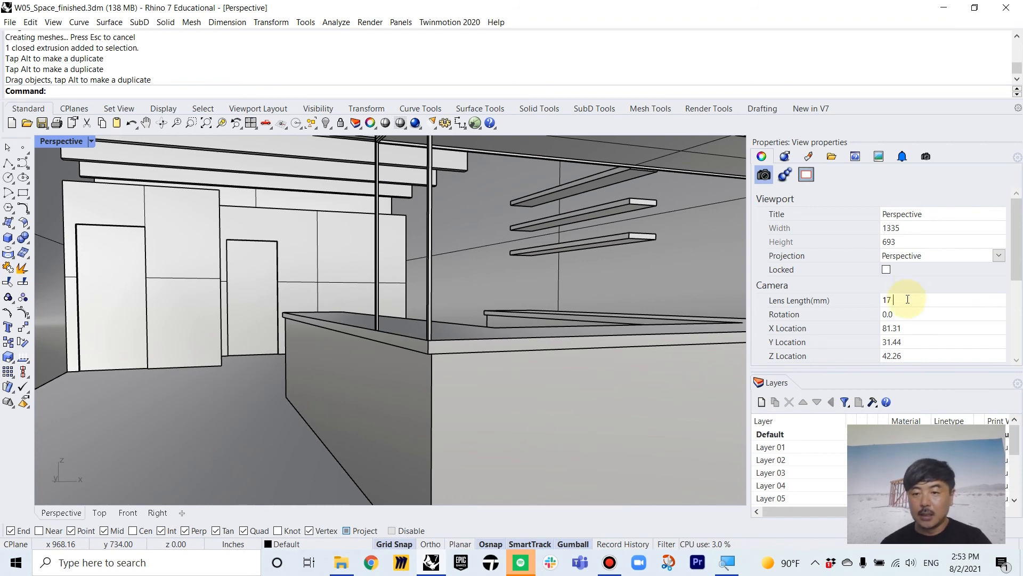
key(Return)
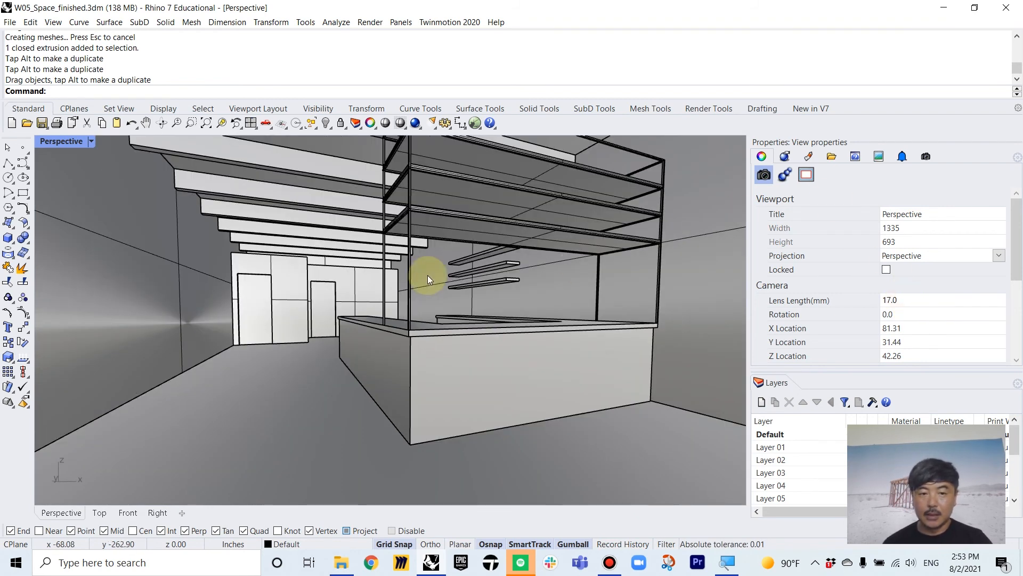
Examine the counter, hanging shelves and ceiling beams from several viewpoints inside the room with the wide-angle lens
right_drag(427, 275, 430, 347)
scroll(434, 354, up, 3)
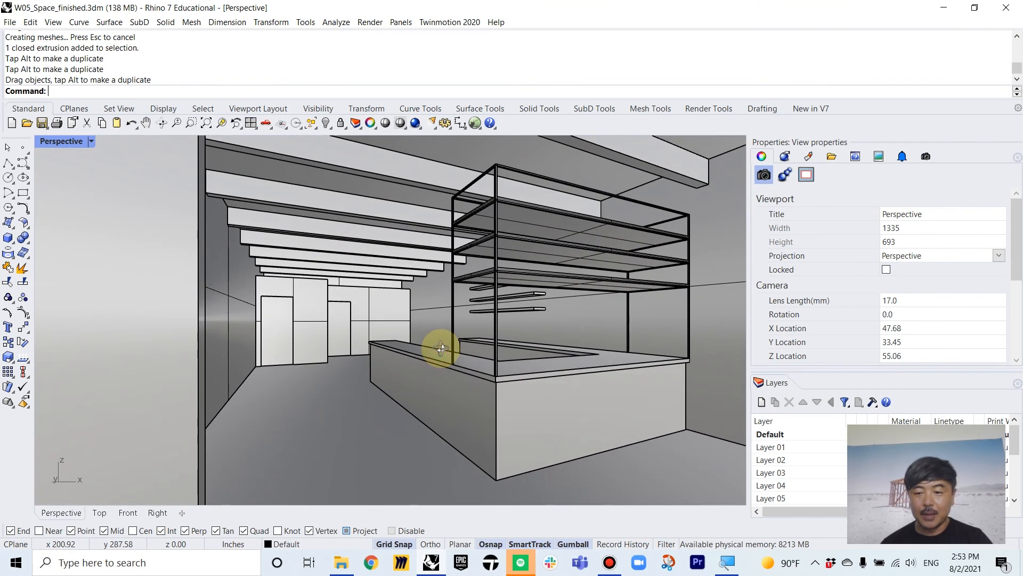
scroll(443, 352, up, 3)
scroll(444, 351, up, 2)
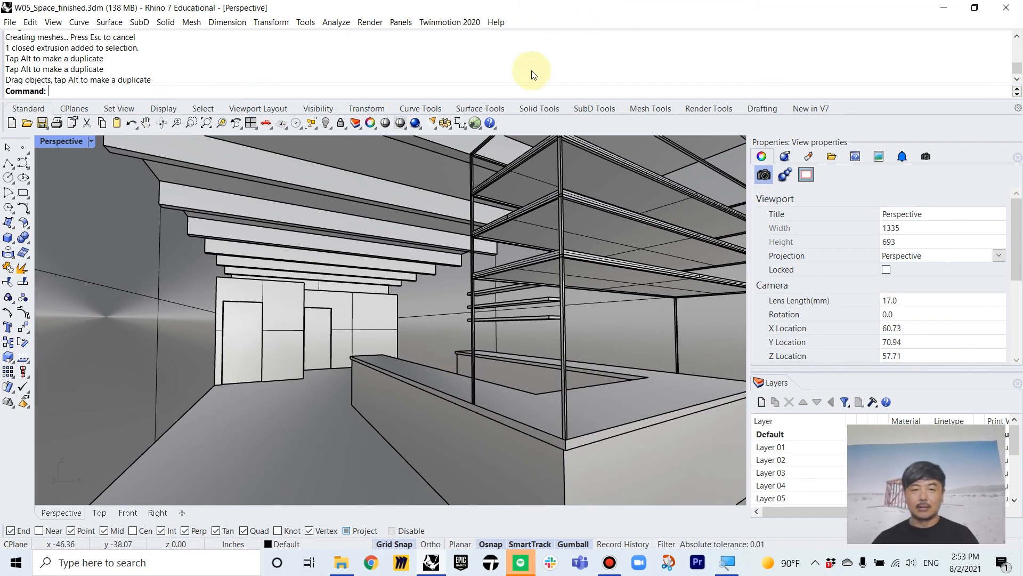
scroll(452, 326, down, 6)
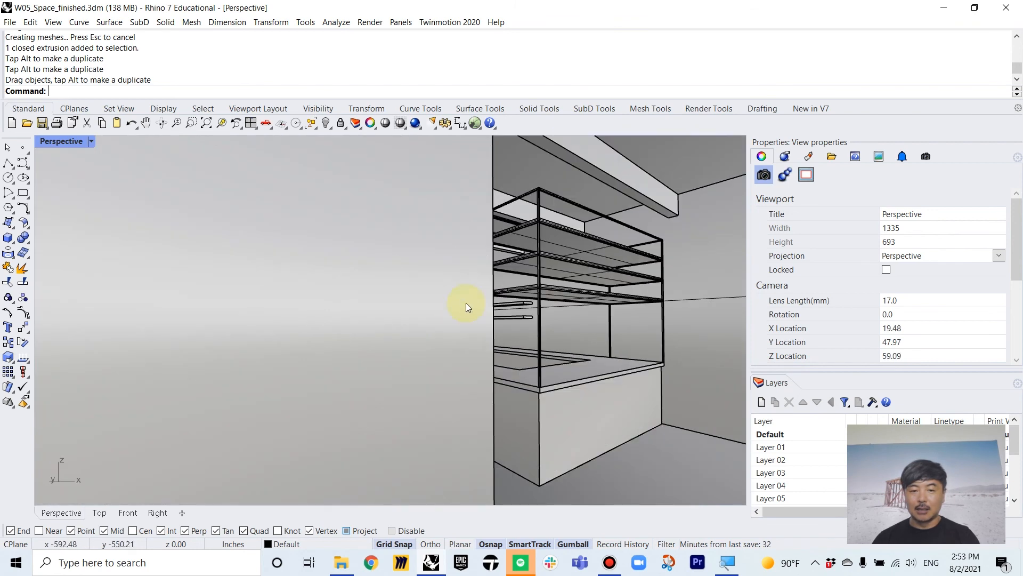
right_drag(465, 303, 446, 264)
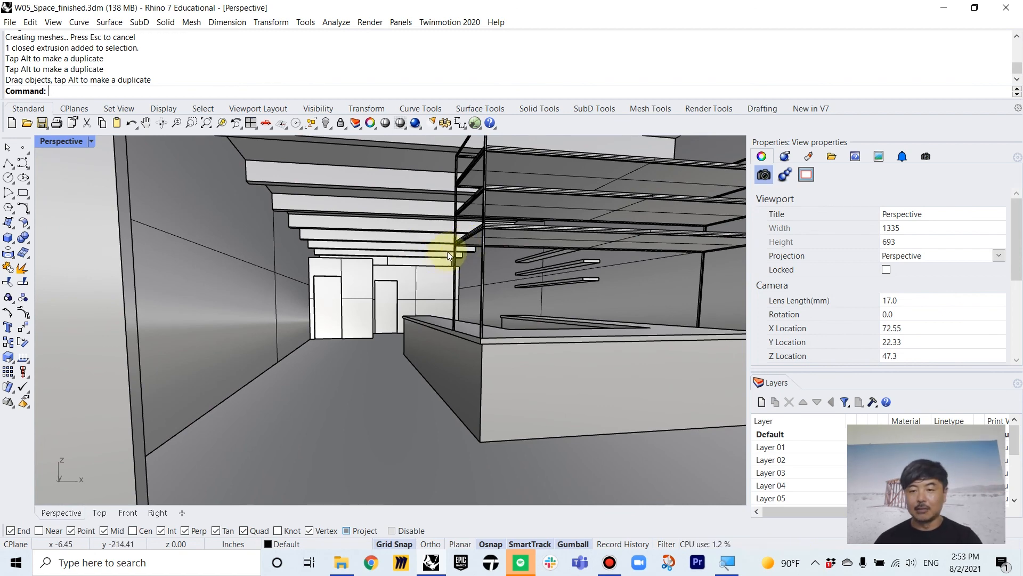
Move the sofa, green coffee table and armchair with seated figure into the room, just in front of the rear partition
scroll(446, 271, down, 5)
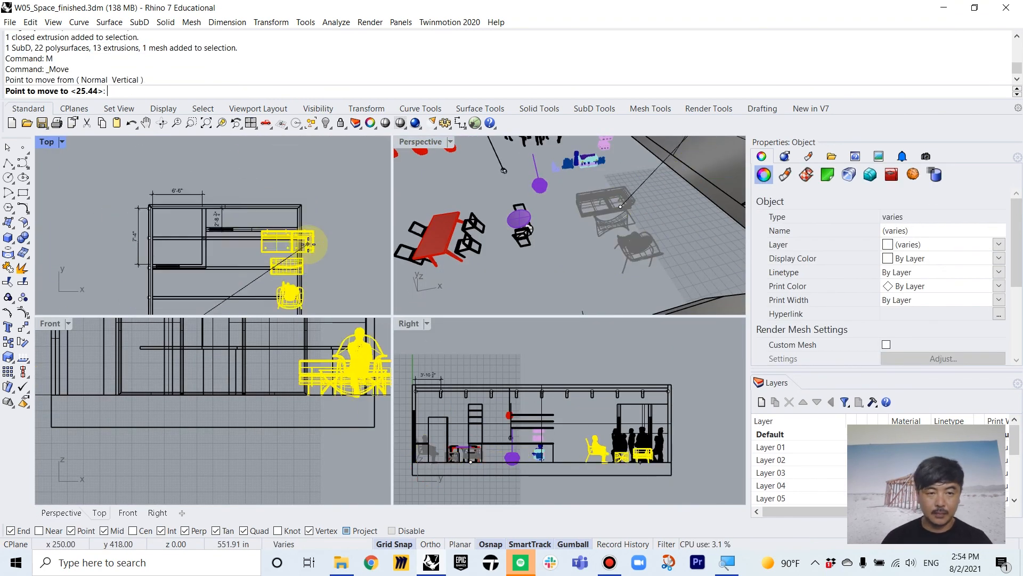
click(341, 267)
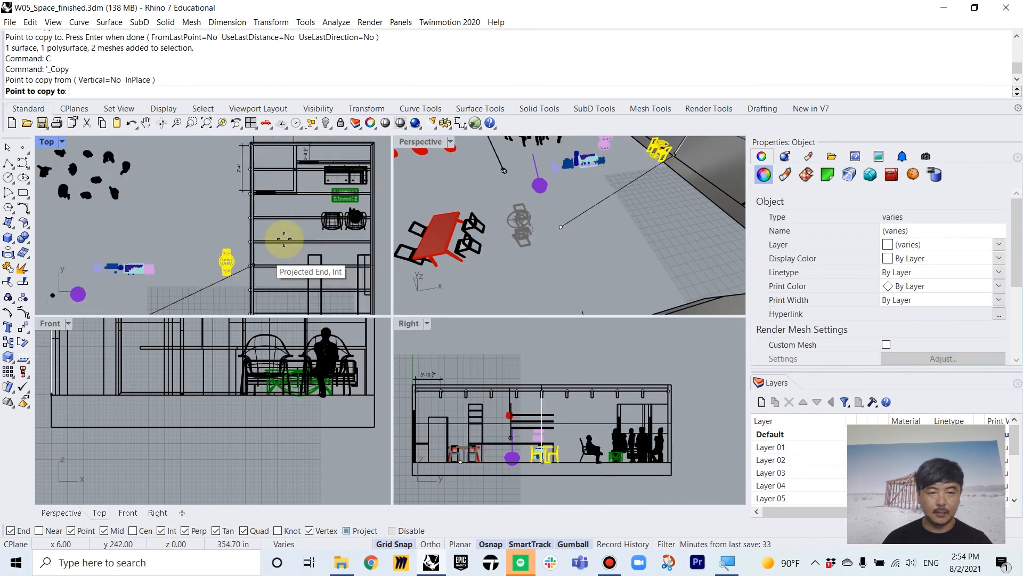
Examine the furnished café interior, with its counter, espresso machine, seating and pendant lamps, in the rendered perspective view
scroll(121, 356, down, 3)
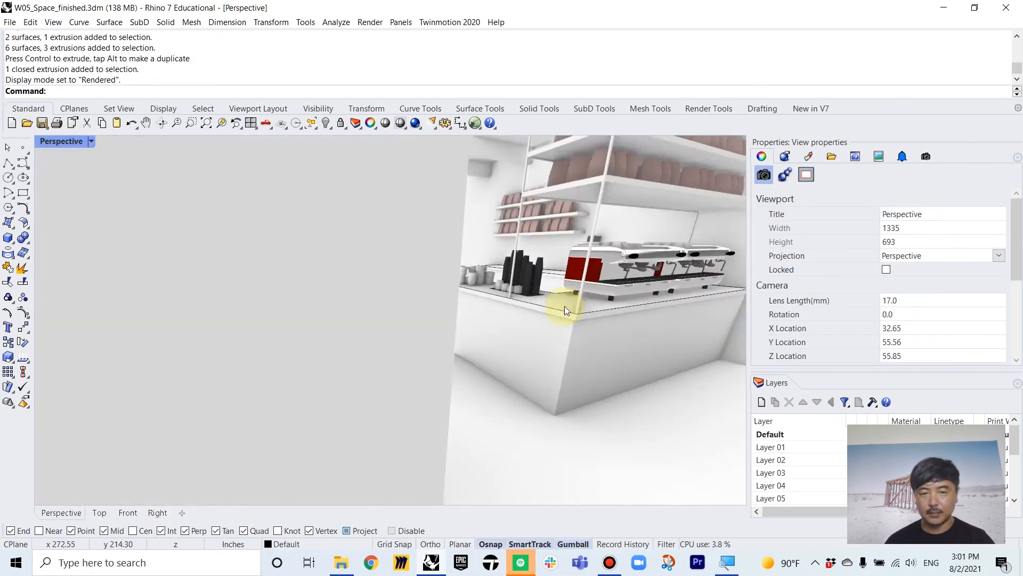
right_drag(564, 307, 583, 354)
scroll(568, 357, down, 5)
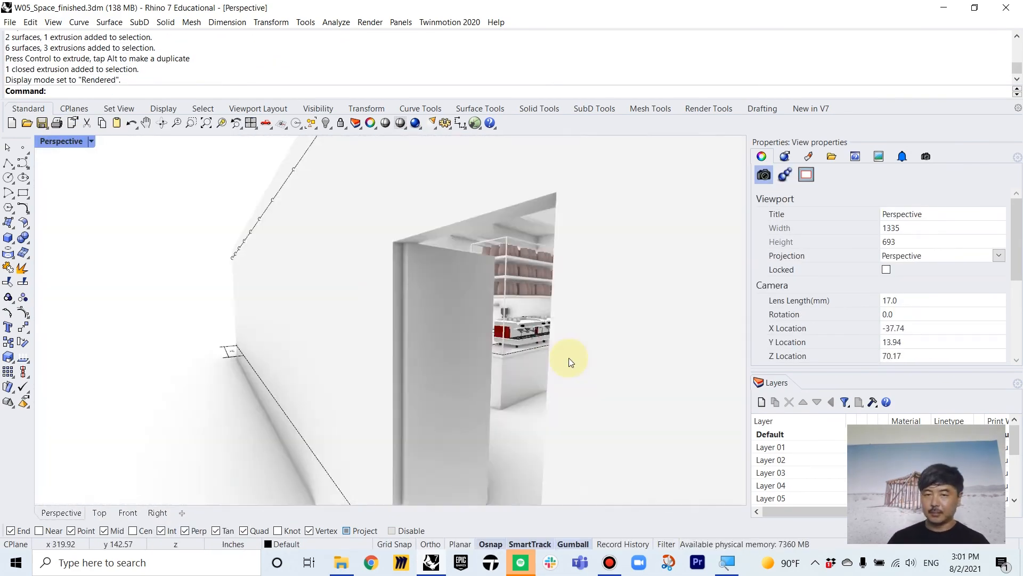
scroll(619, 385, up, 5)
scroll(612, 385, down, 2)
right_drag(612, 385, 610, 410)
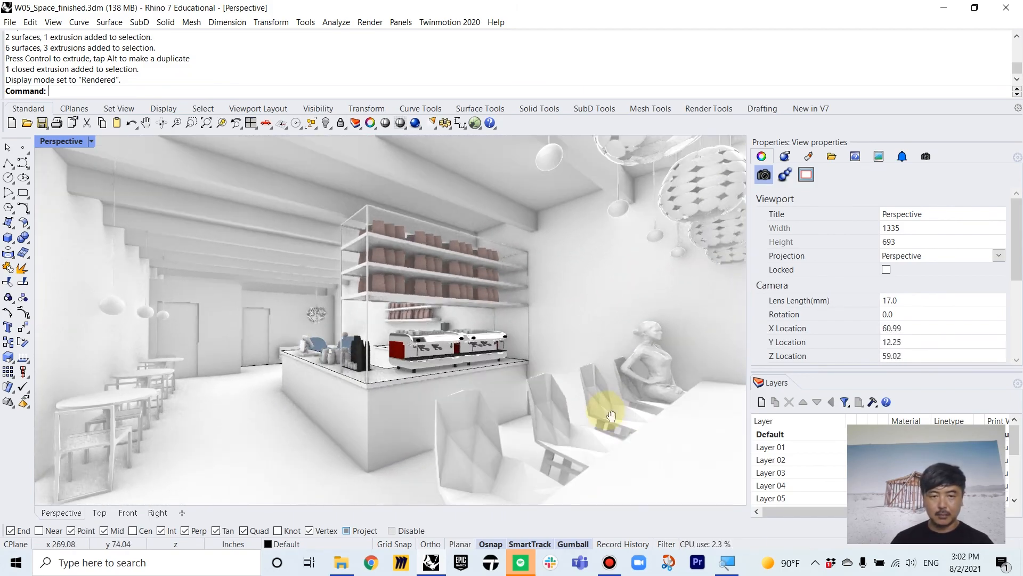